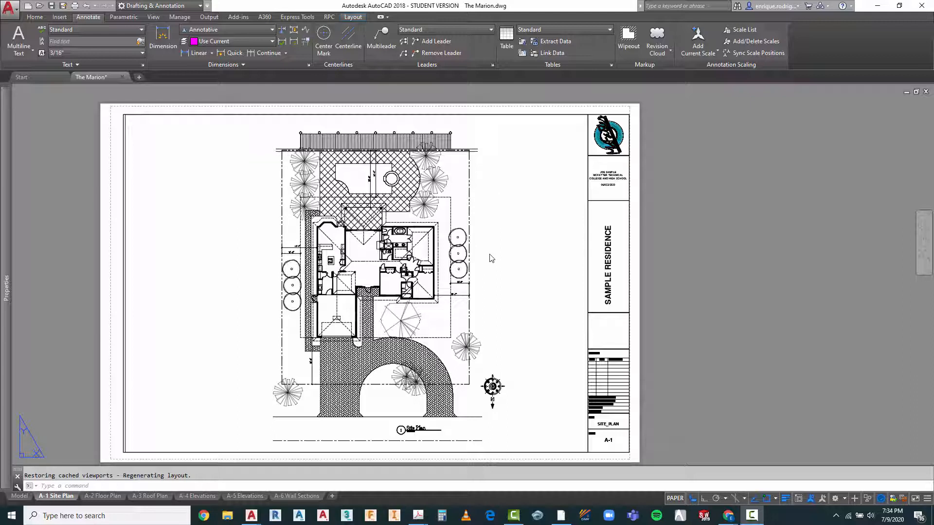
# Step: Activate model space inside the site plan viewport and make Annotative the current text style
pyautogui.doubleClick(243, 214)
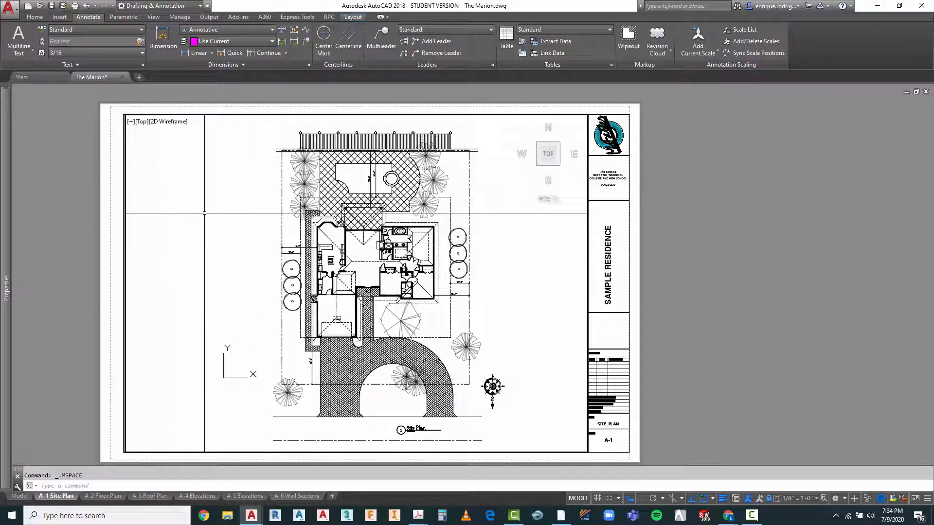
pyautogui.scroll(3, 204, 213)
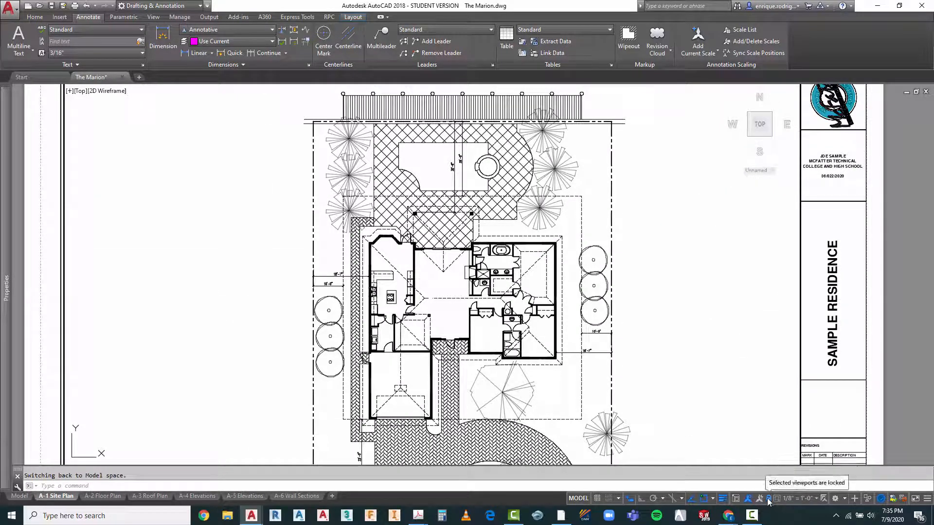
pyautogui.scroll(4, 504, 305)
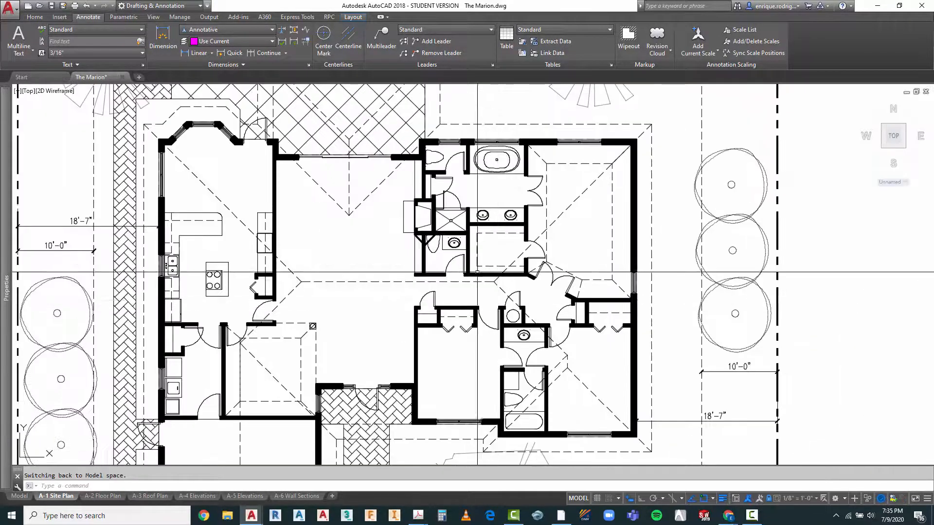
pyautogui.scroll(-2, 457, 219)
pyautogui.scroll(-3, 457, 218)
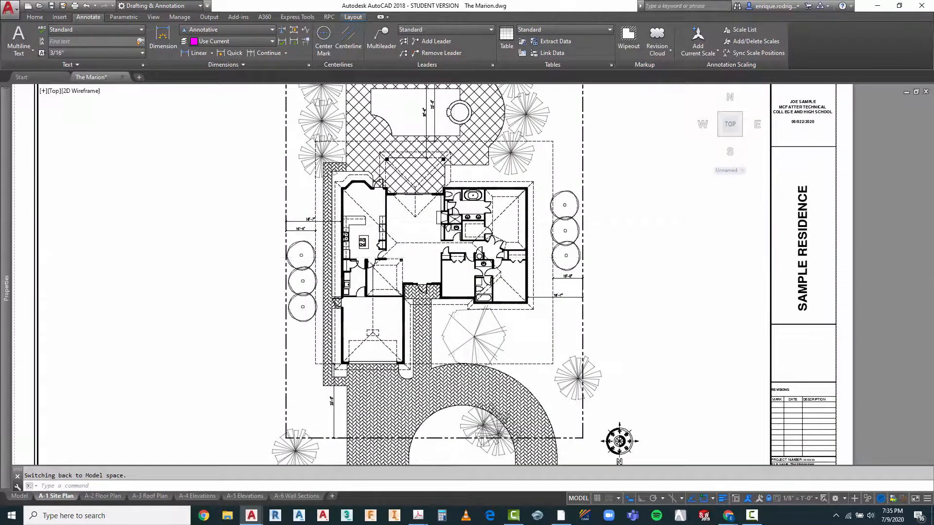
pyautogui.scroll(-2, 457, 241)
pyautogui.scroll(2, 460, 199)
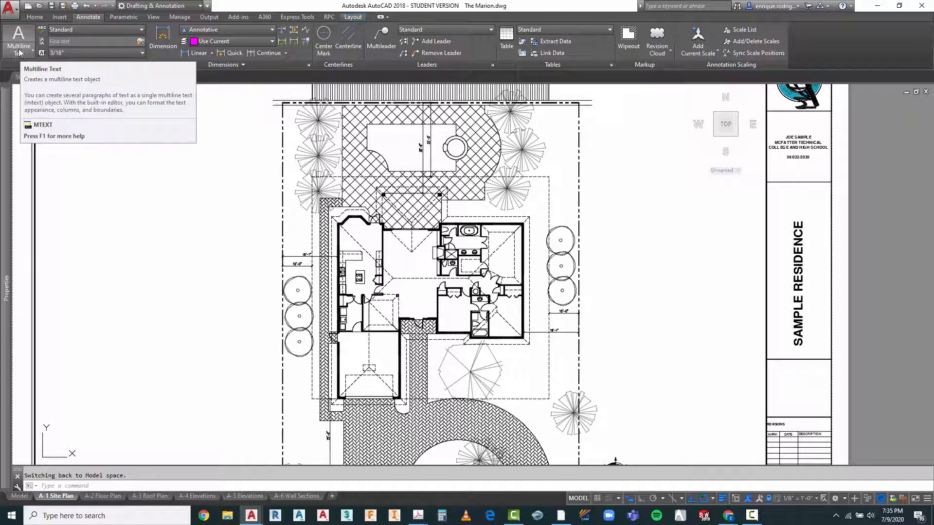
pyautogui.click(66, 32)
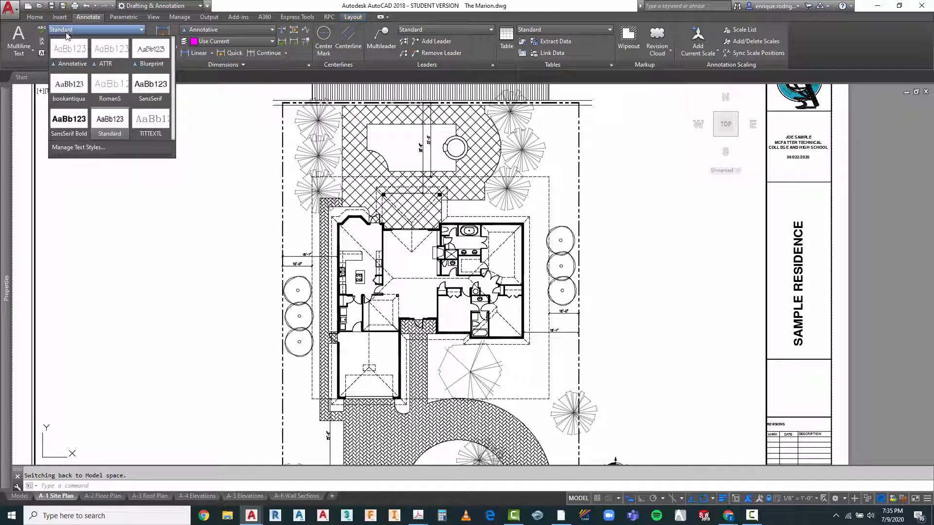
pyautogui.click(68, 55)
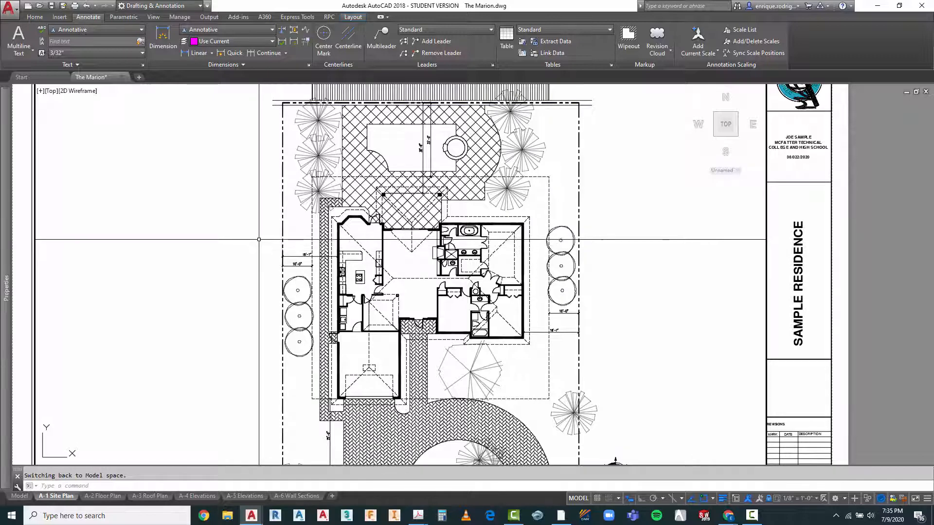
# Step: Create a new layer named A-Anno-Note-Flor based on the A-Anno-Dims-Flor layer
pyautogui.click(35, 16)
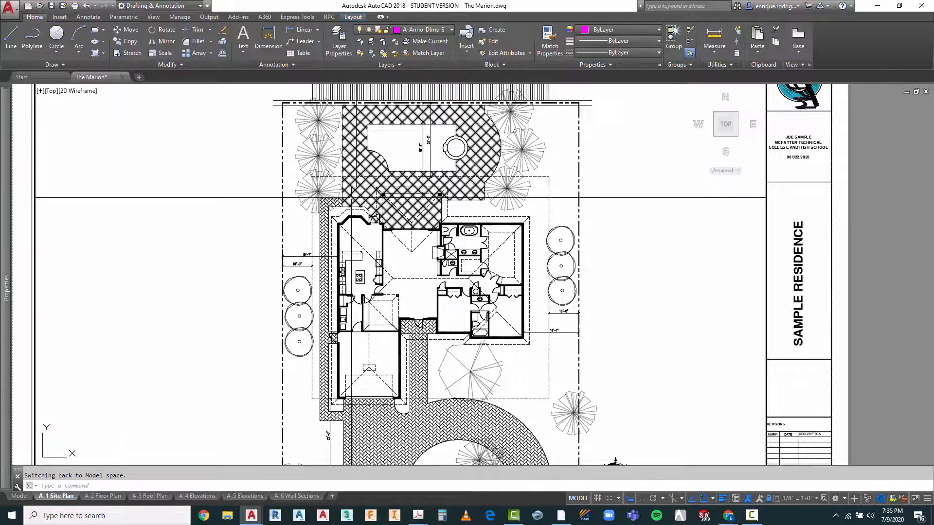
pyautogui.click(339, 45)
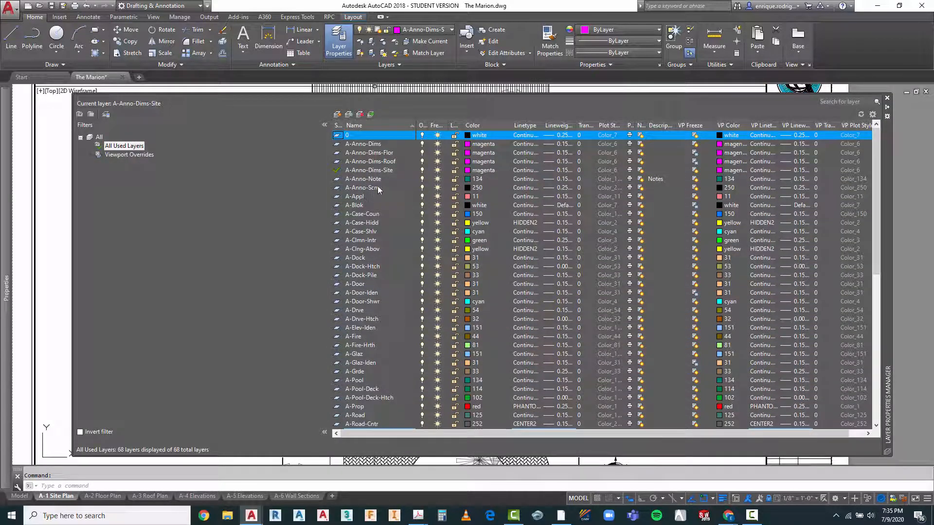
pyautogui.click(370, 154)
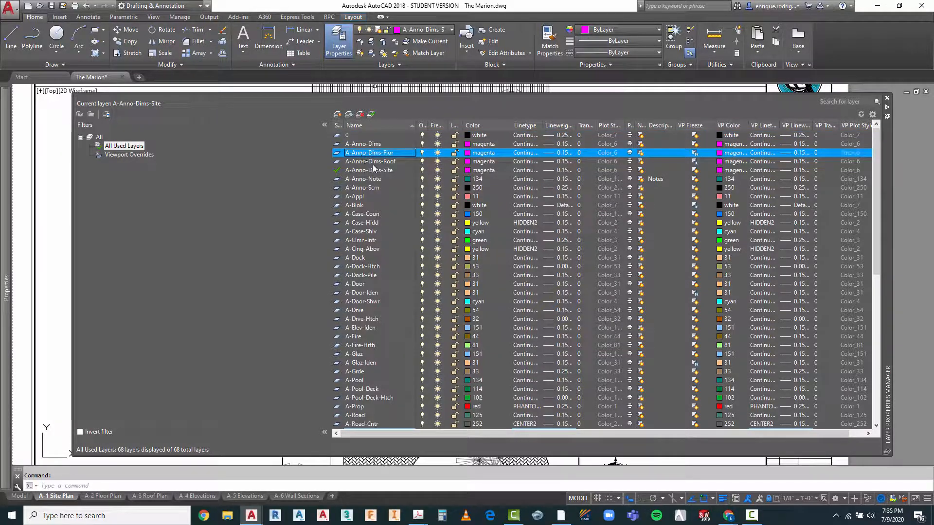
pyautogui.click(337, 114)
pyautogui.write('A-')
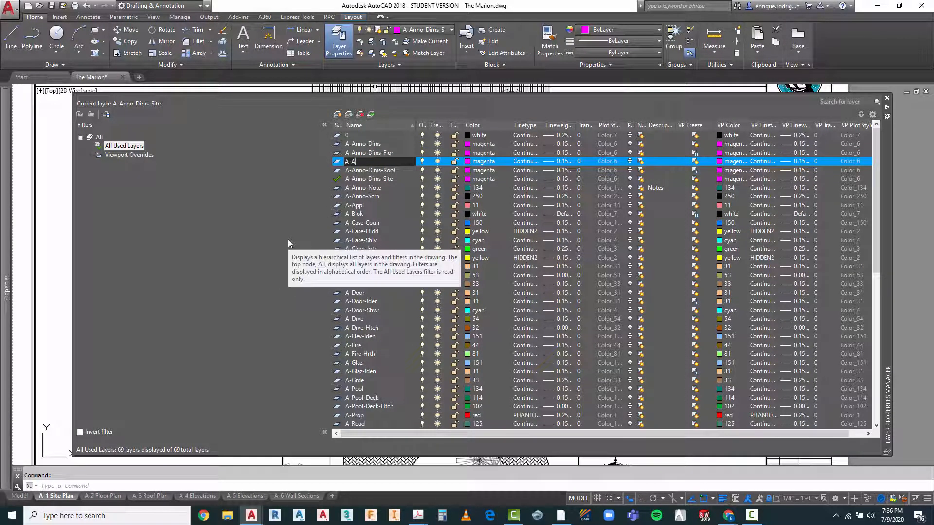
pyautogui.write('Anno-Note-Flor')
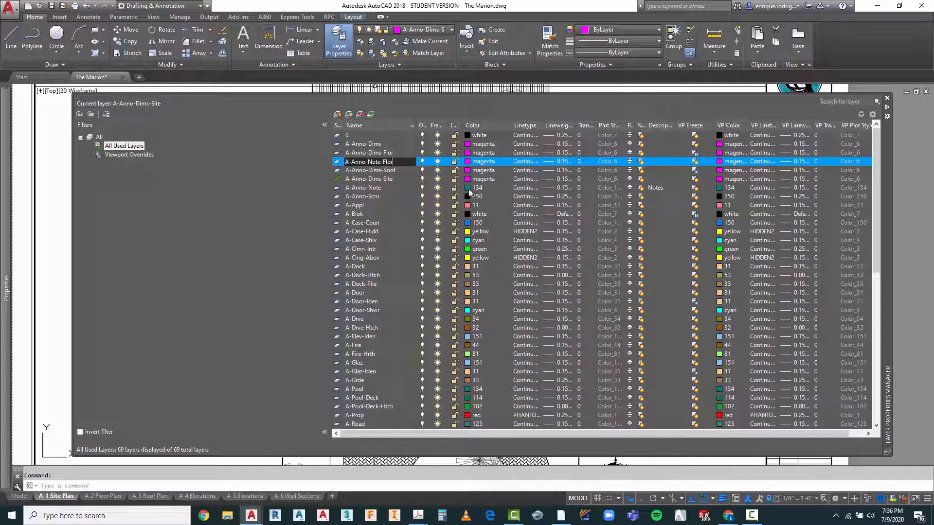
# Step: Create a new layer named A-Anno-Note-Site and make it the current layer
pyautogui.click(337, 115)
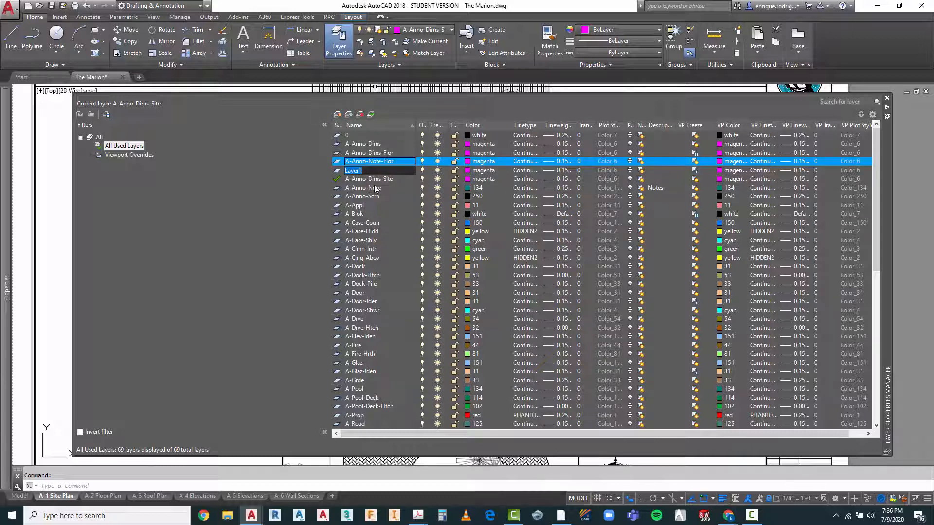
pyautogui.write('A-Anno-Note-Sit')
pyautogui.write('e-Site')
pyautogui.click(371, 115)
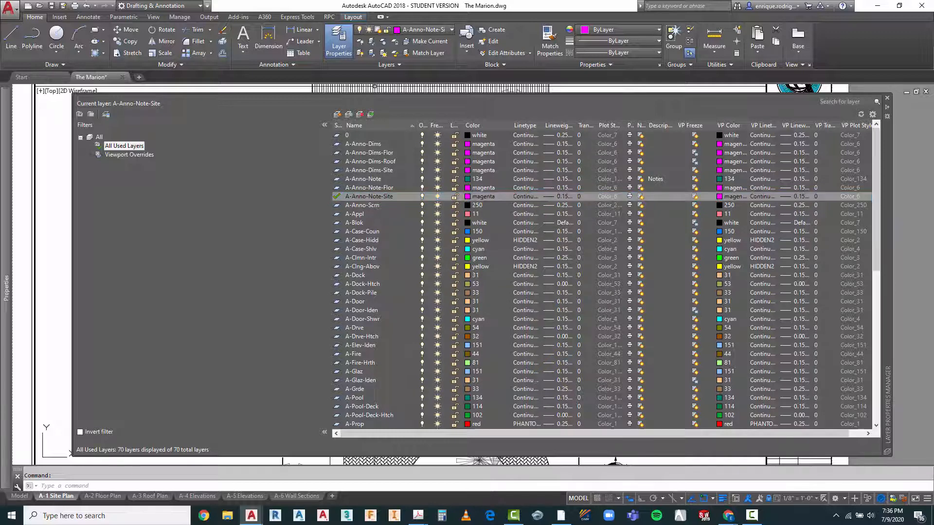
pyautogui.click(886, 101)
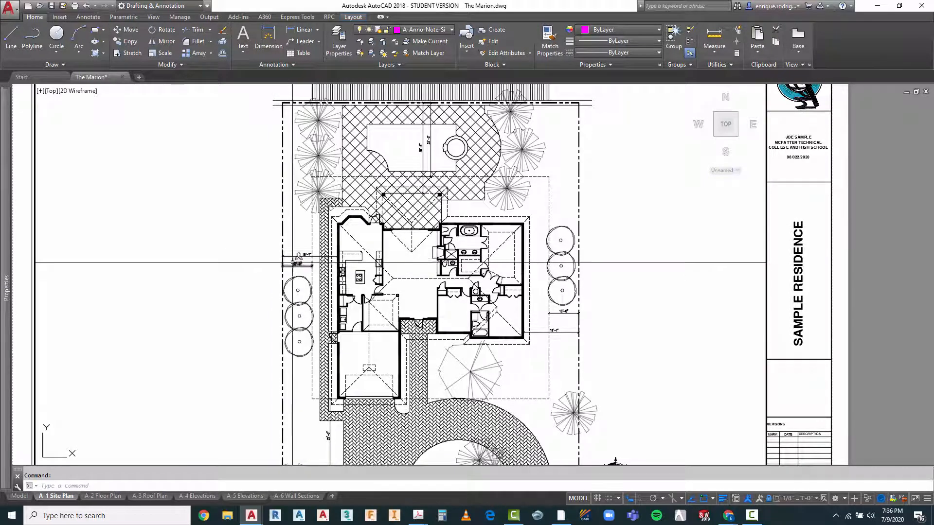
# Step: Review the font, paper text height and width factor of the Annotative text style
pyautogui.scroll(6, 297, 271)
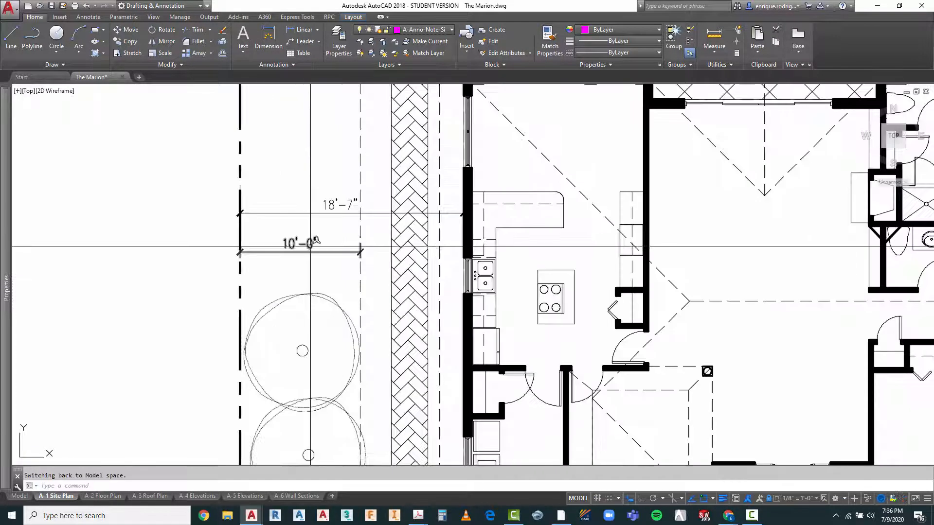
pyautogui.scroll(-2, 302, 242)
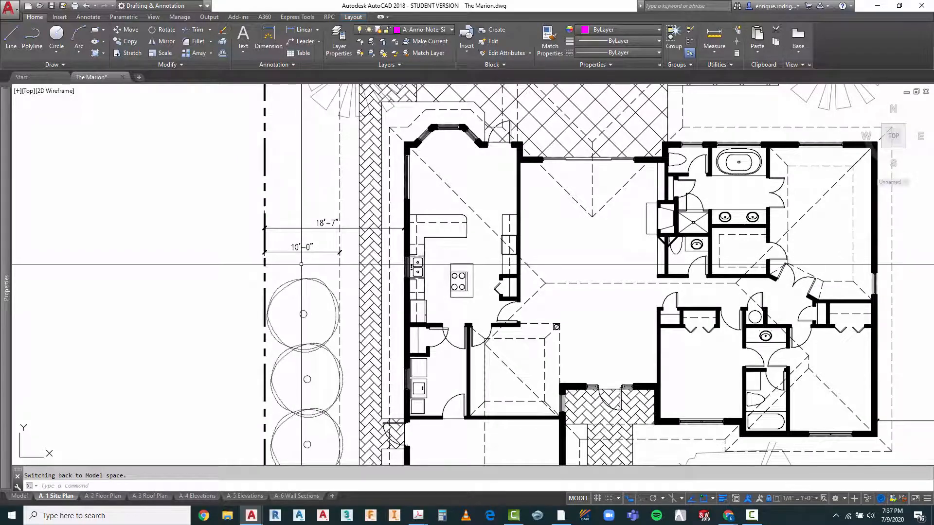
pyautogui.scroll(-4, 300, 263)
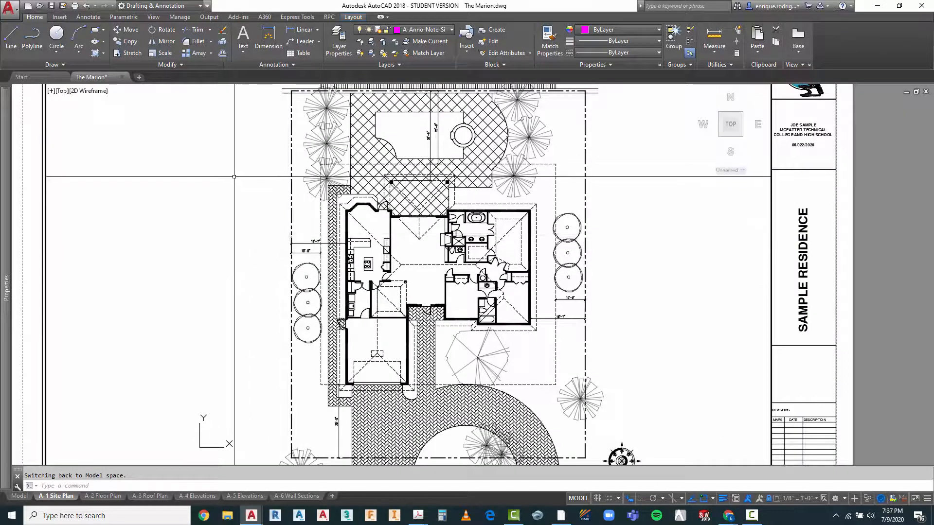
pyautogui.click(89, 18)
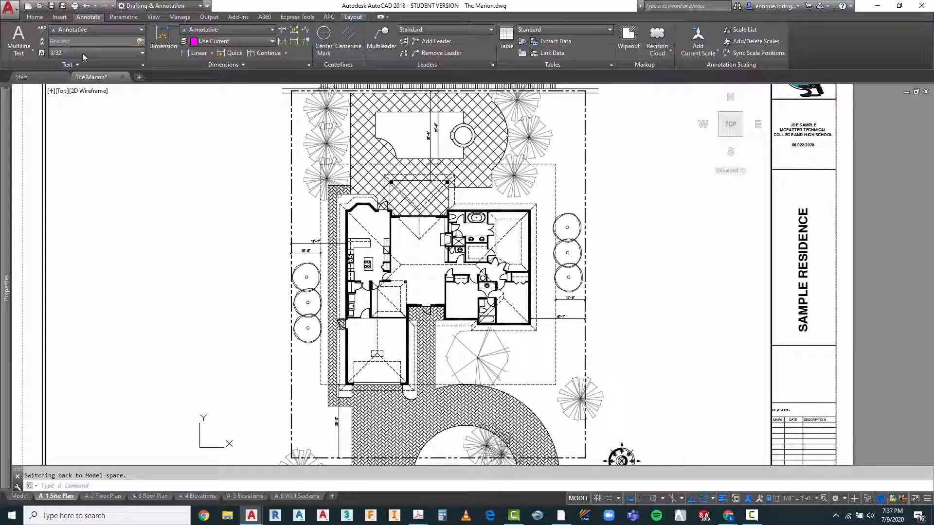
pyautogui.click(19, 44)
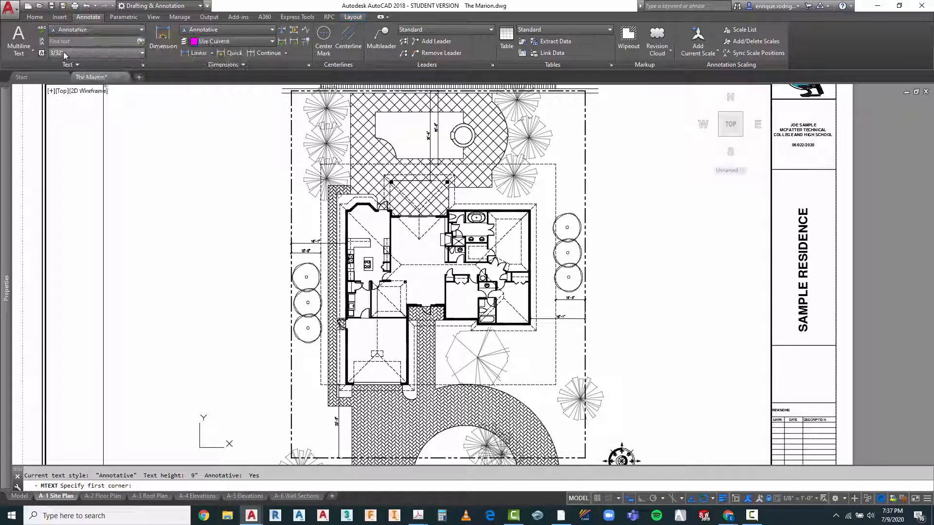
pyautogui.click(143, 65)
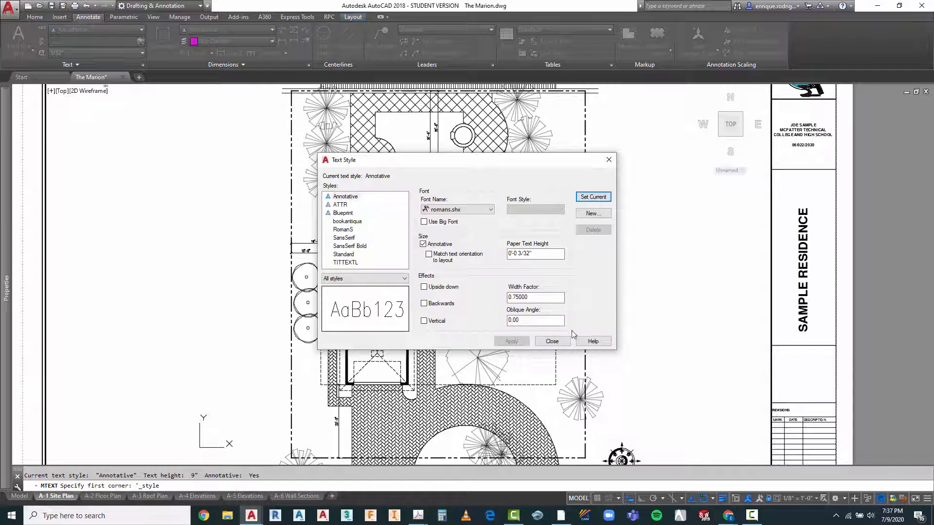
pyautogui.click(552, 342)
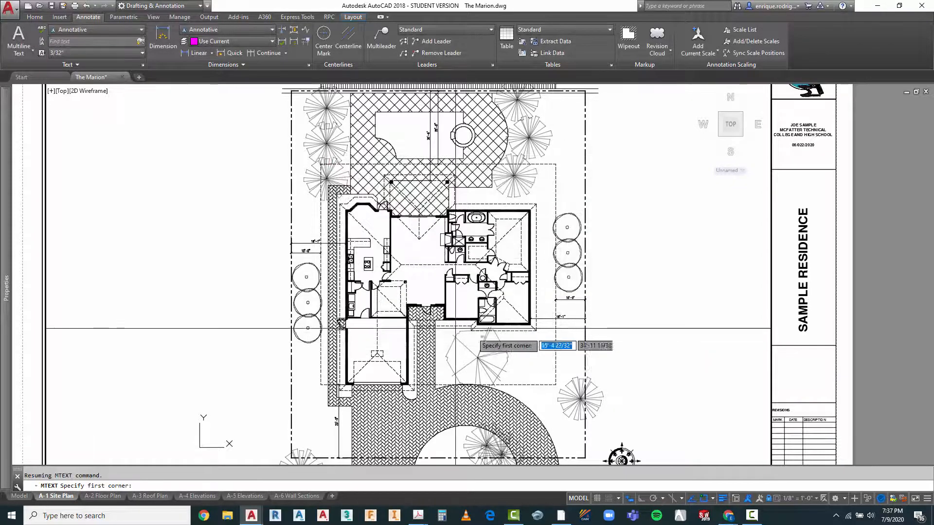
# Step: Add the multiline text SIDE SETBACK just below the 10'-0" dimension beside the kitchen side of the house
pyautogui.scroll(3, 278, 253)
pyautogui.scroll(4, 277, 253)
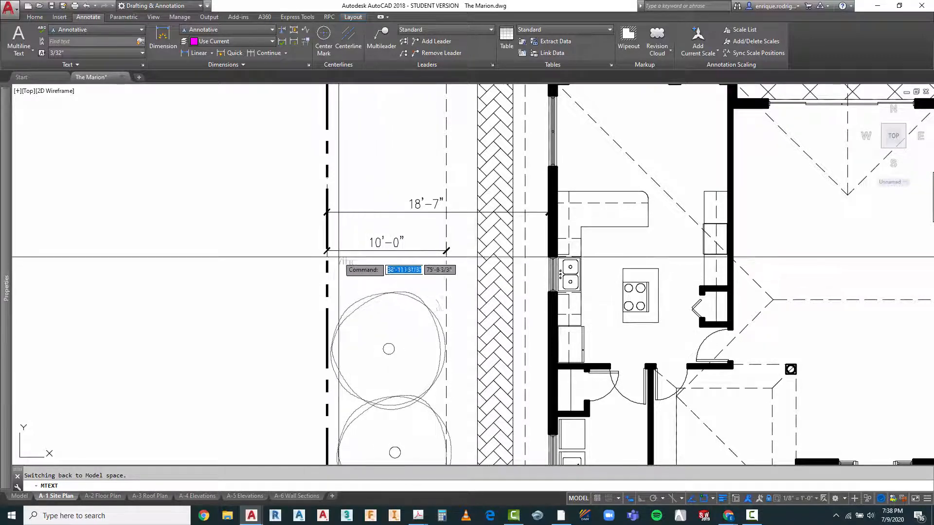
pyautogui.press('Return')
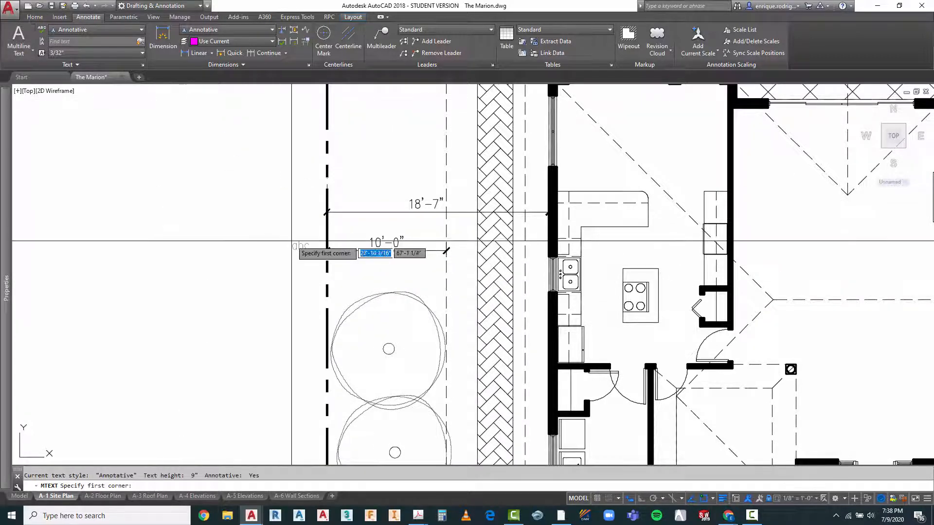
pyautogui.scroll(4, 340, 257)
pyautogui.click(331, 252)
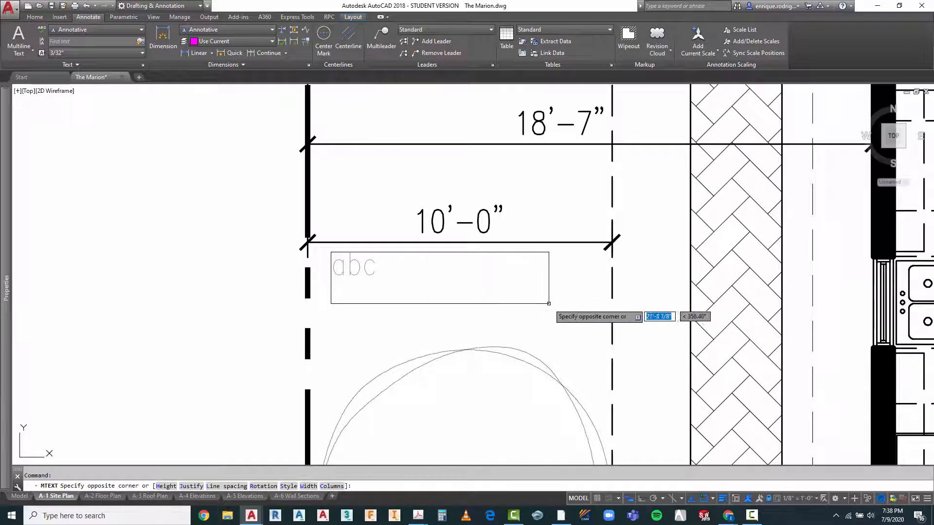
pyautogui.click(591, 302)
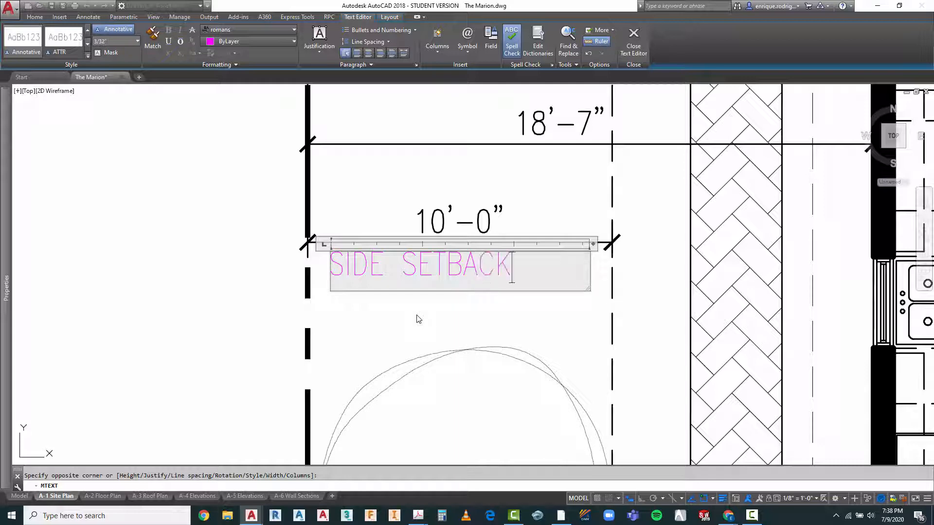
pyautogui.click(424, 331)
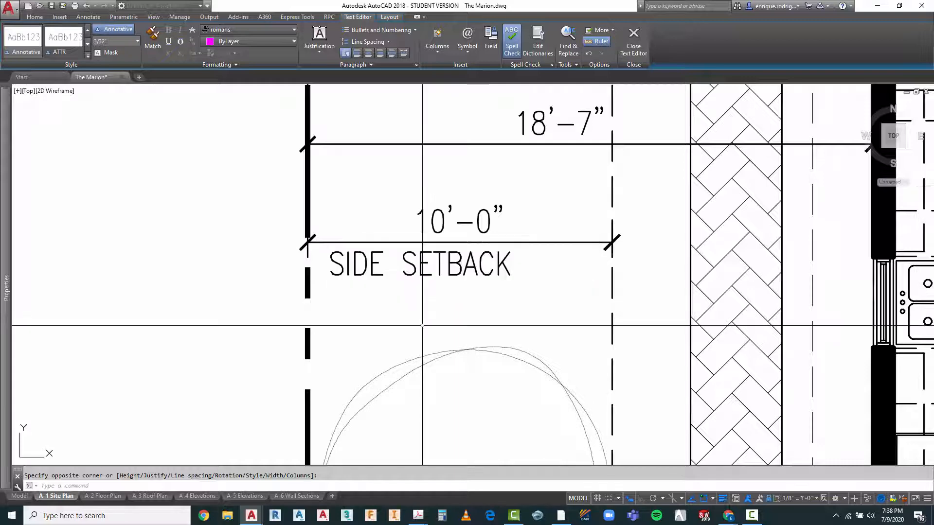
pyautogui.press('space')
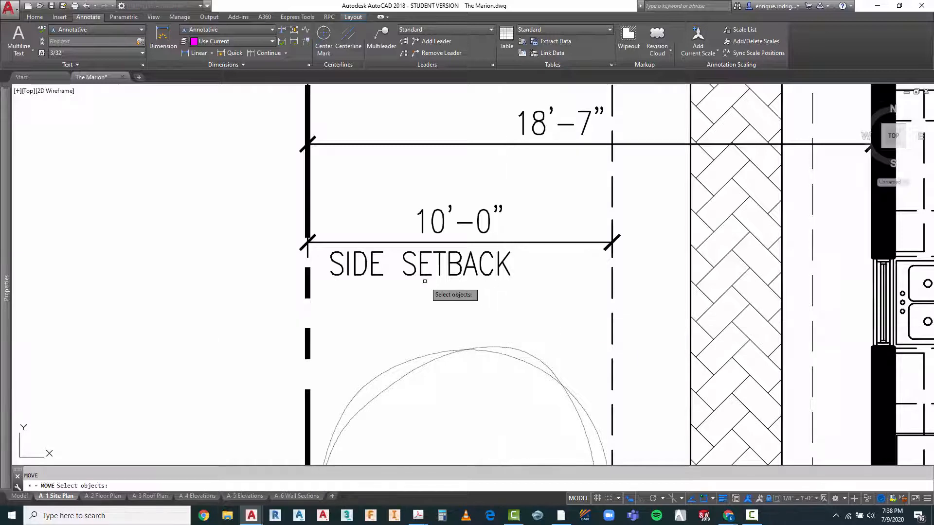
pyautogui.click(421, 269)
pyautogui.rightClick(419, 305)
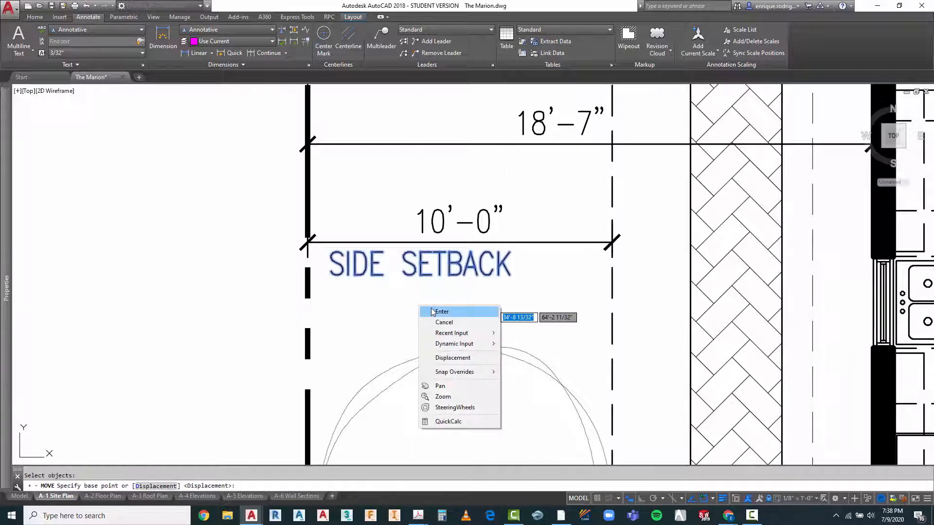
pyautogui.click(444, 323)
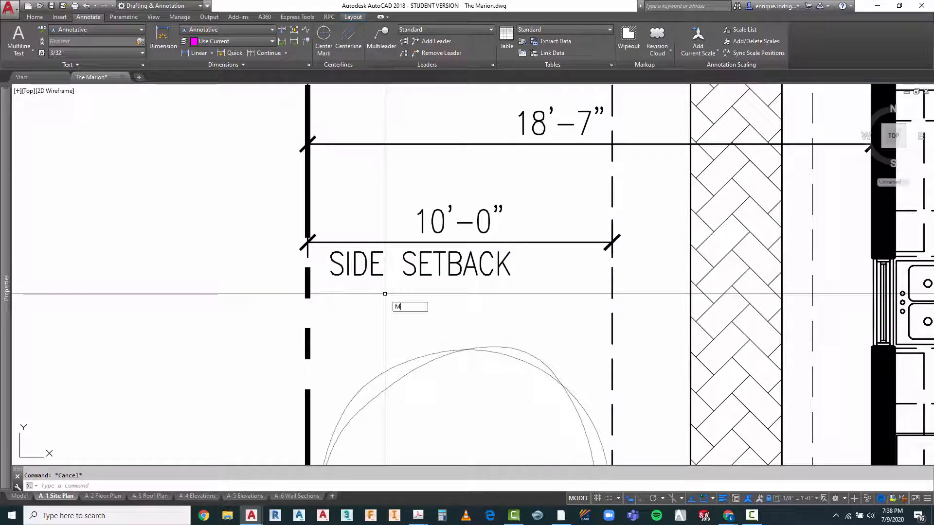
# Step: Move the SIDE SETBACK text horizontally toward the house so it sits centred beneath the 10'-0" dimension
pyautogui.press('space')
pyautogui.click(418, 265)
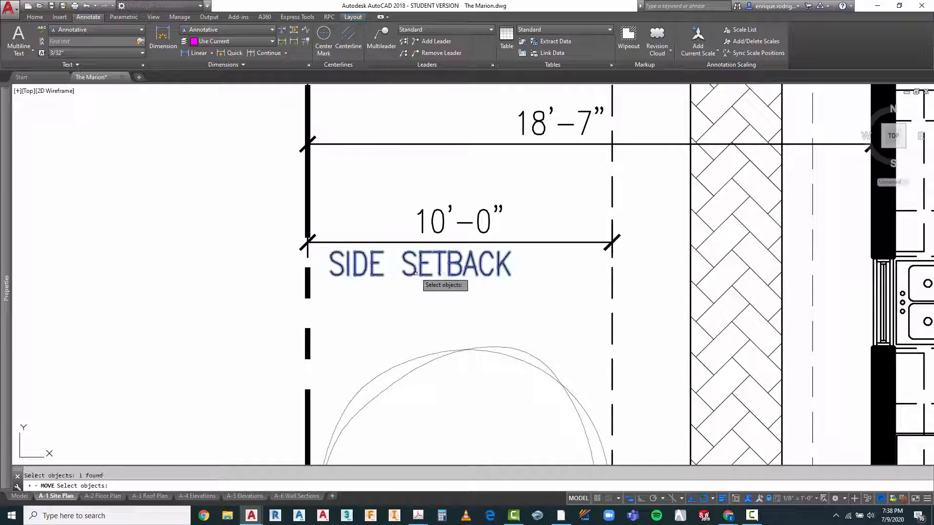
pyautogui.press('space')
pyautogui.click(390, 316)
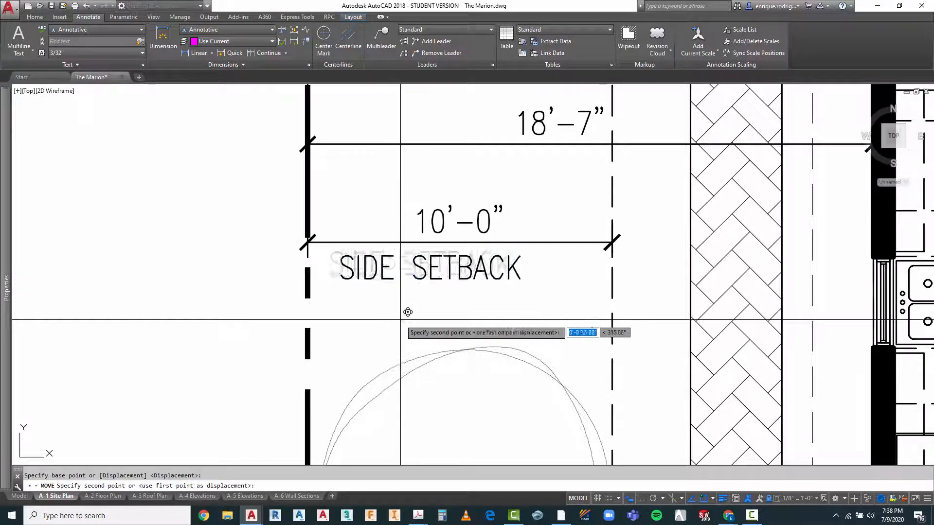
pyautogui.click(427, 316)
pyautogui.press('Escape')
# Step: Copy the SIDE SETBACK text to just below the 10'-0" dimension on the bedroom side of the house
pyautogui.scroll(-8, 372, 268)
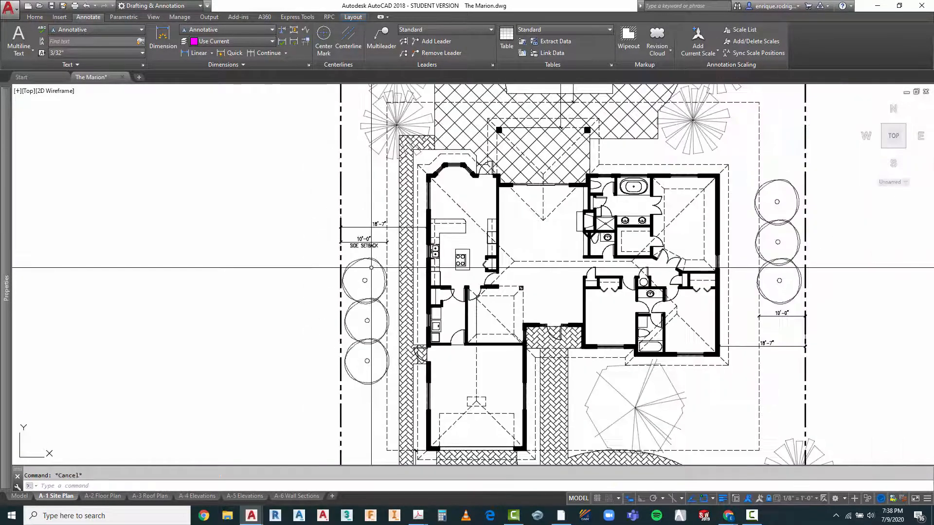
pyautogui.write('co')
pyautogui.press('space')
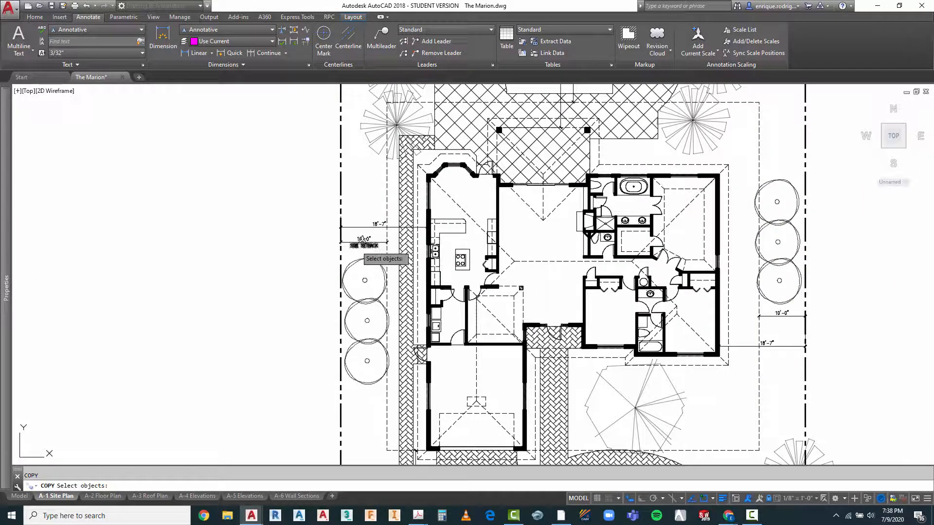
pyautogui.click(361, 246)
pyautogui.press('space')
pyautogui.scroll(4, 361, 252)
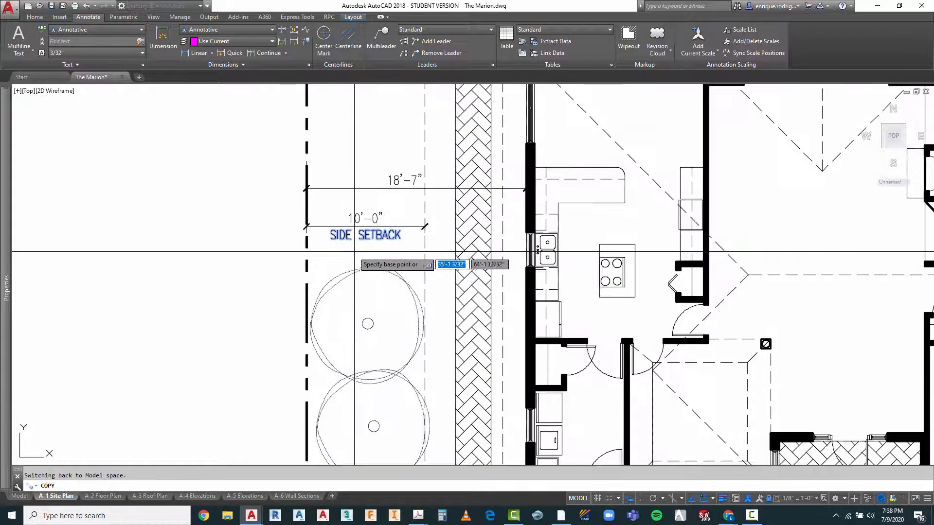
pyautogui.click(351, 253)
pyautogui.scroll(-4, 246, 273)
pyautogui.scroll(-3, 251, 273)
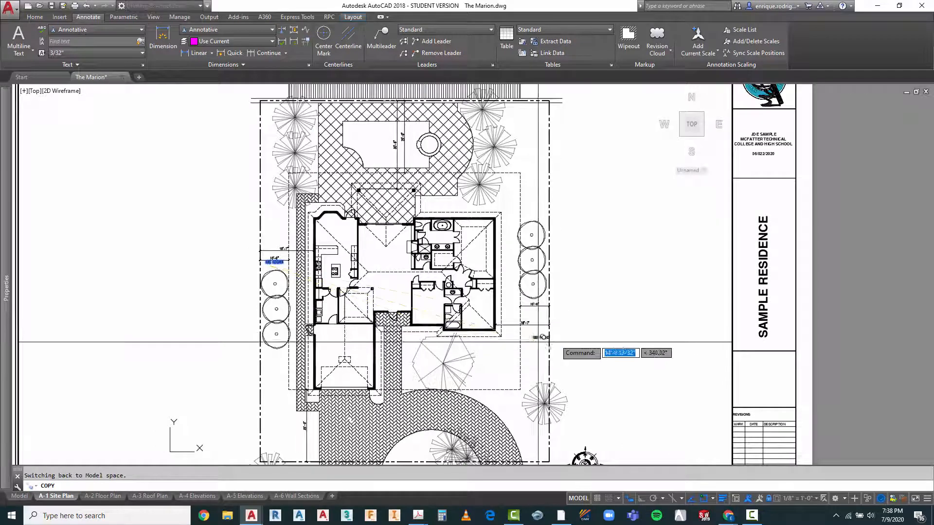
pyautogui.scroll(5, 535, 321)
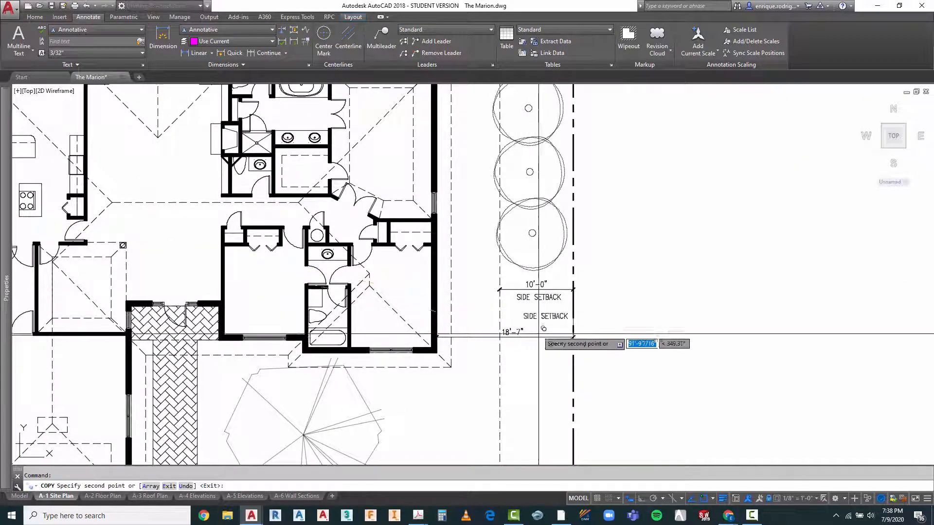
pyautogui.click(534, 312)
pyautogui.press('space')
pyautogui.scroll(-2, 550, 324)
pyautogui.press('Escape')
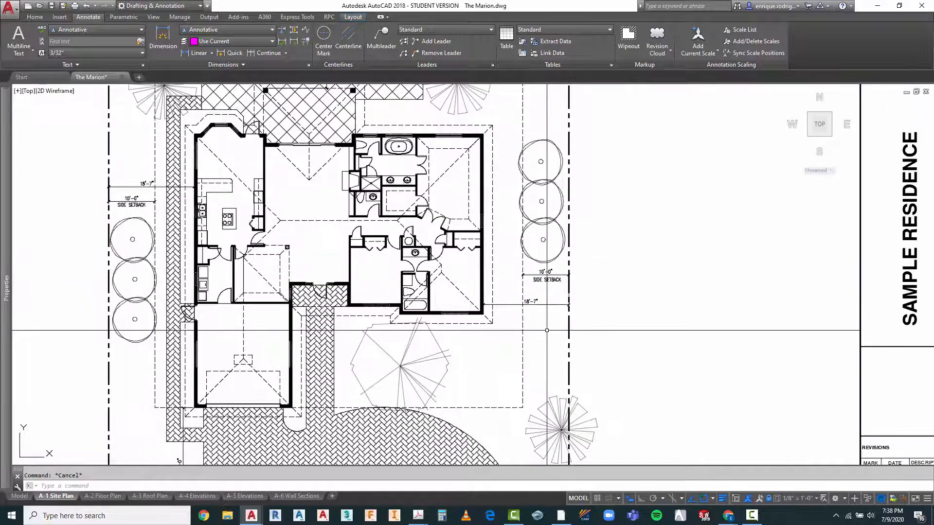
# Step: Copy the SIDE SETBACK text from the bedroom side to beside the 25'-0" dimension along the front driveway
pyautogui.write('CO')
pyautogui.press('space')
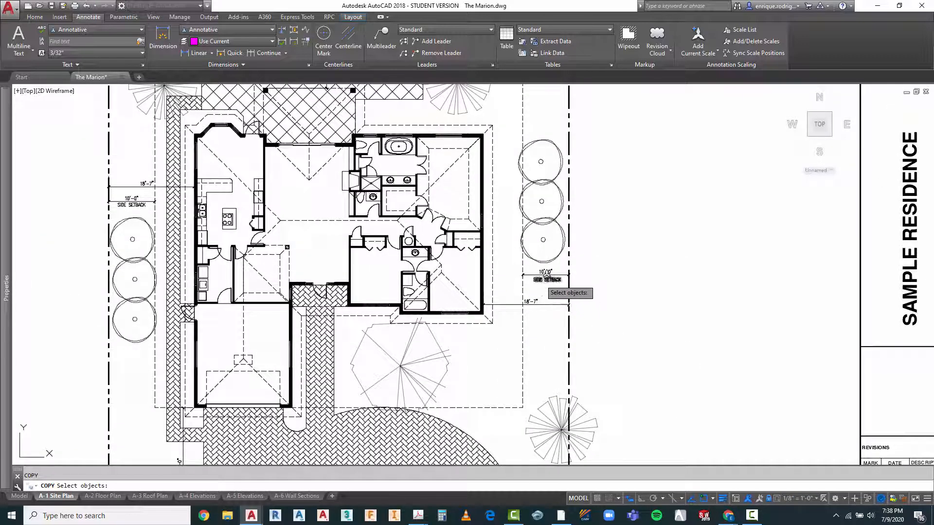
pyautogui.click(544, 284)
pyautogui.press('space')
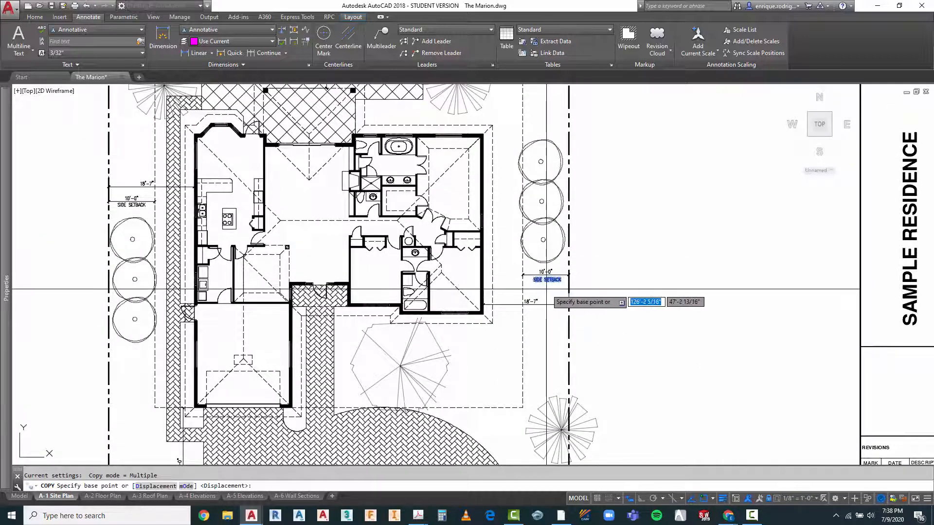
pyautogui.click(551, 285)
pyautogui.scroll(-2, 508, 251)
pyautogui.scroll(6, 307, 410)
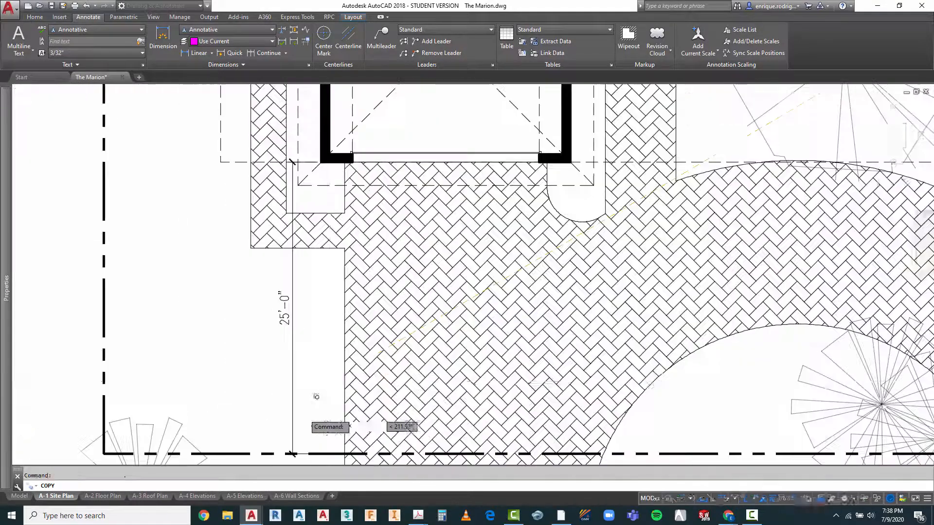
pyautogui.click(333, 374)
pyautogui.scroll(2, 339, 379)
pyautogui.press('Escape')
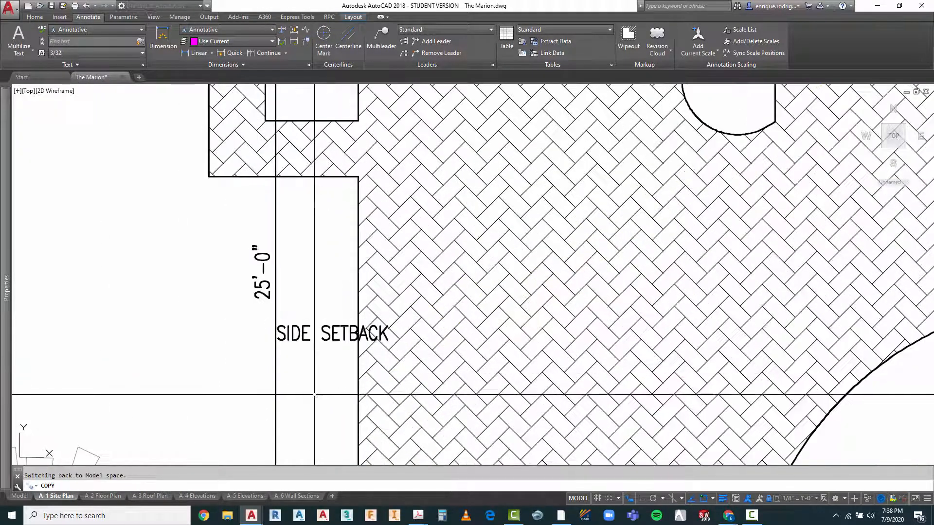
# Step: Rotate the SIDE SETBACK copy by the driveway 90° so it reads parallel to the vertical 25'-0" dimension
pyautogui.write('RO')
pyautogui.press('Return')
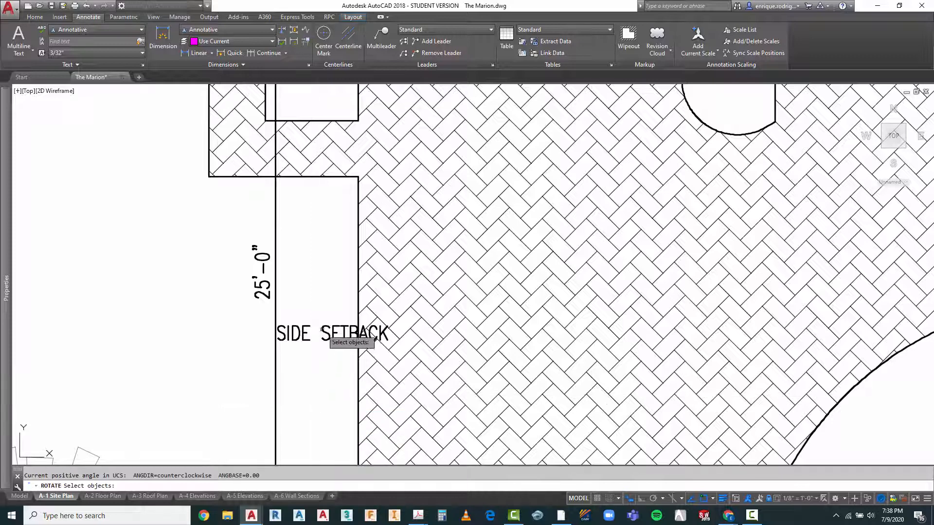
pyautogui.click(365, 341)
pyautogui.click(305, 357)
pyautogui.press('Return')
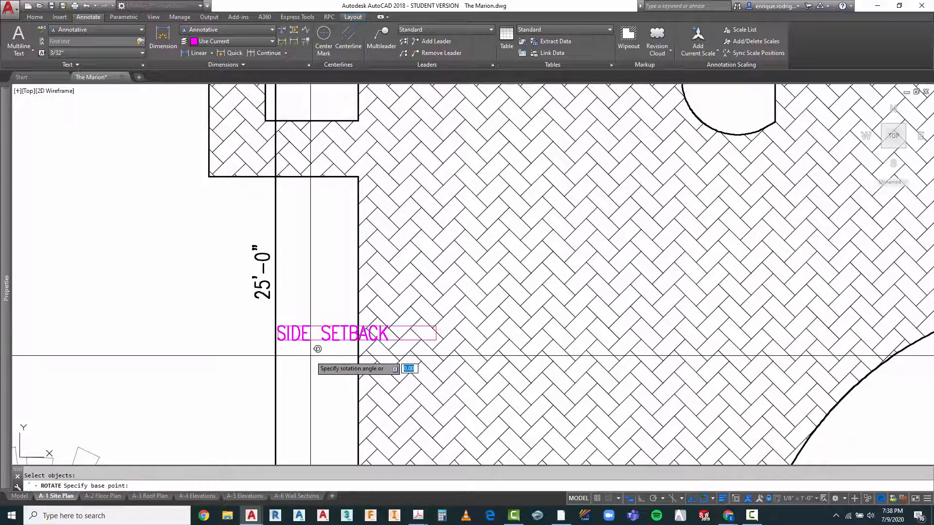
pyautogui.click(308, 357)
pyautogui.press('F8')
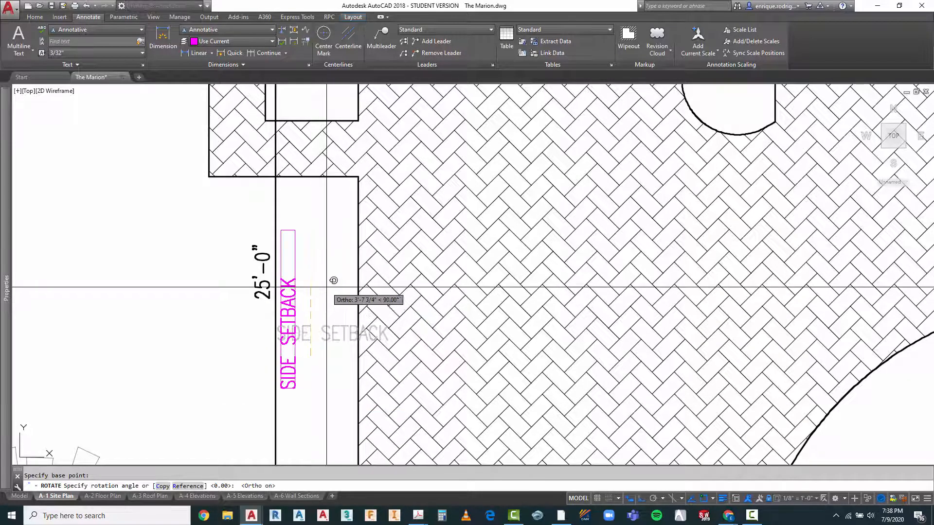
pyautogui.click(325, 287)
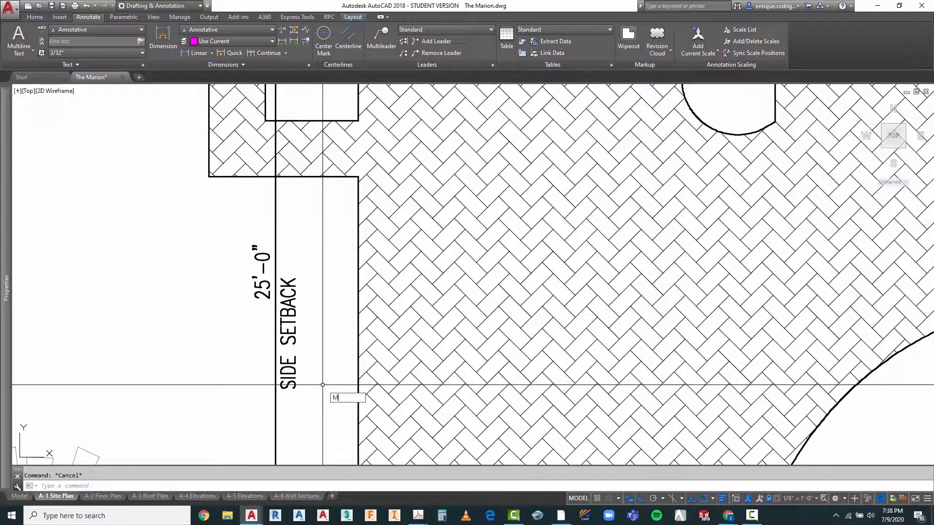
# Step: Move the rotated SIDE SETBACK text up along the front dimension line so it sits opposite the 25'-0" value
pyautogui.write('M')
pyautogui.press('Return')
pyautogui.click(290, 362)
pyautogui.press('Return')
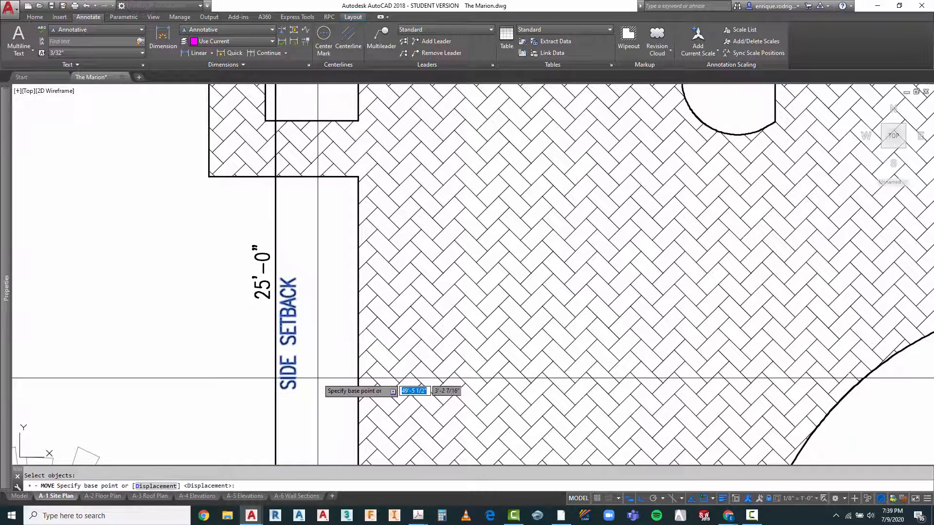
pyautogui.click(317, 379)
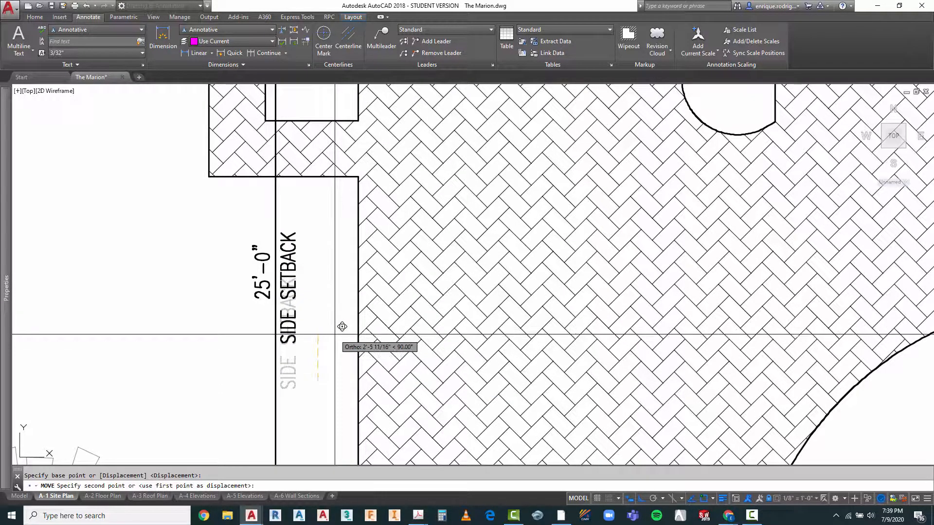
pyautogui.press('F8')
pyautogui.click(322, 329)
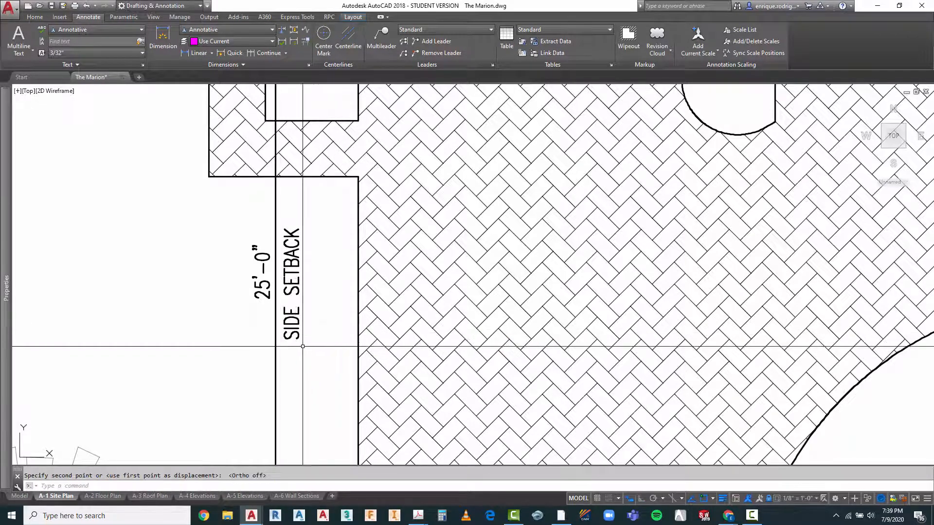
# Step: Change the wording of the rotated text beside the driveway to FRONT SETBACK
pyautogui.doubleClick(293, 332)
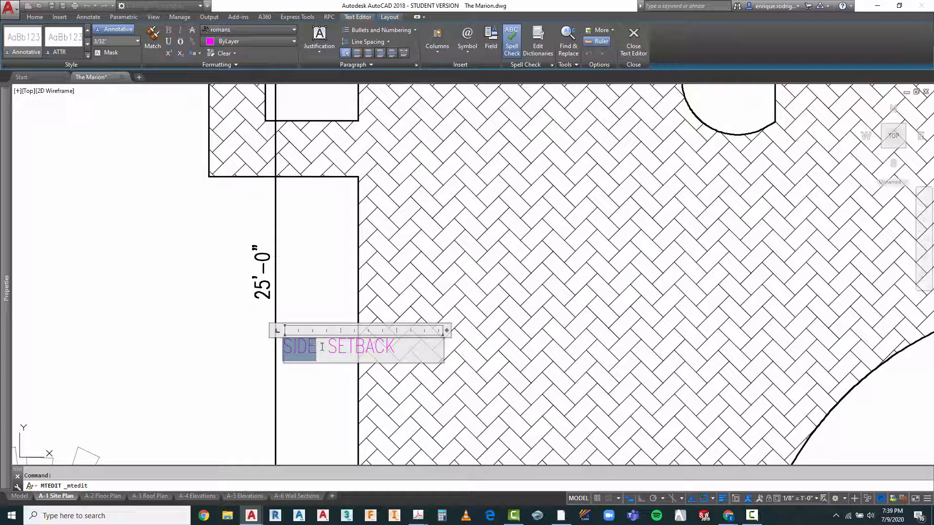
pyautogui.write('FRONT')
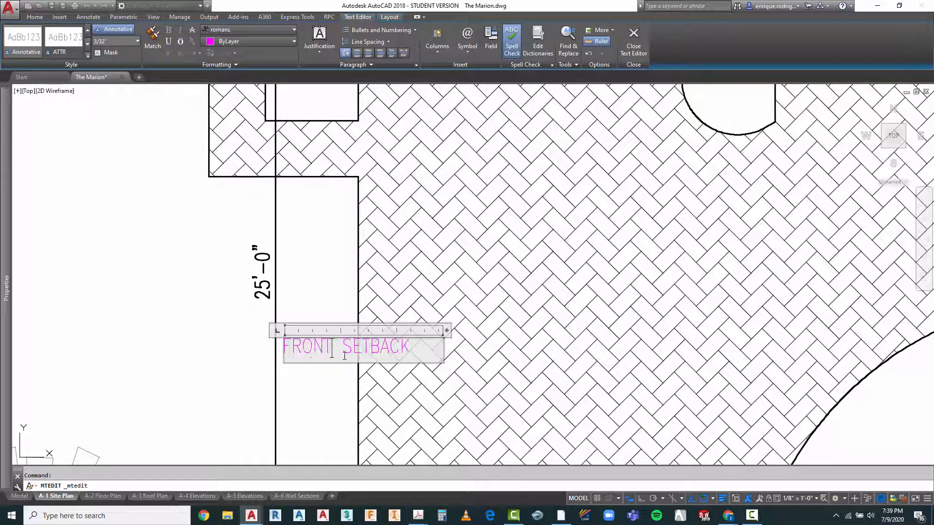
pyautogui.click(310, 395)
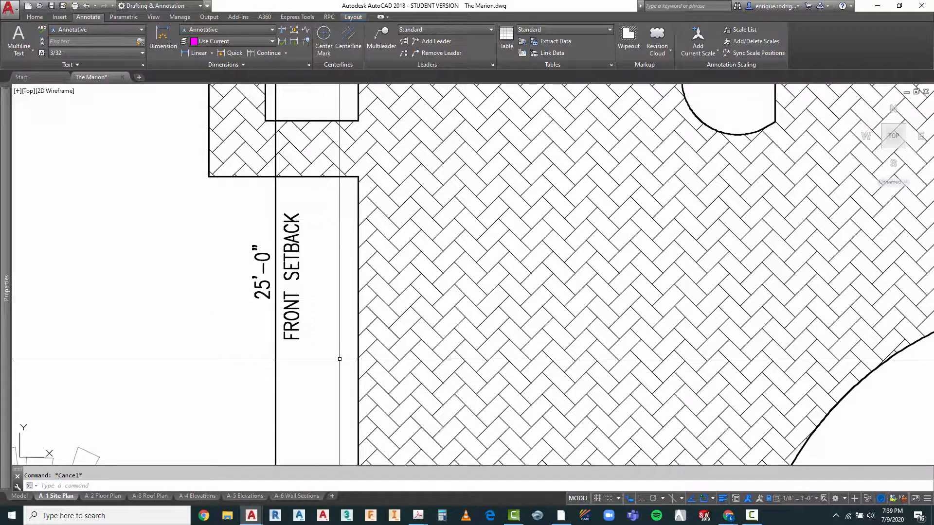
# Step: Copy the FRONT SETBACK text to beside the 25'-0" dimension crossing the pool at the rear of the lot
pyautogui.write('CO')
pyautogui.press('Return')
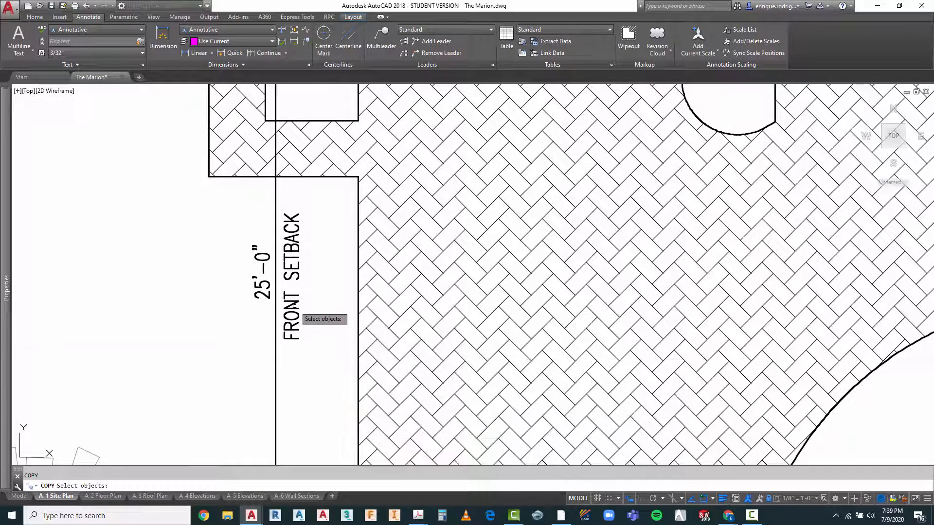
pyautogui.click(294, 307)
pyautogui.press('Return')
pyautogui.click(324, 346)
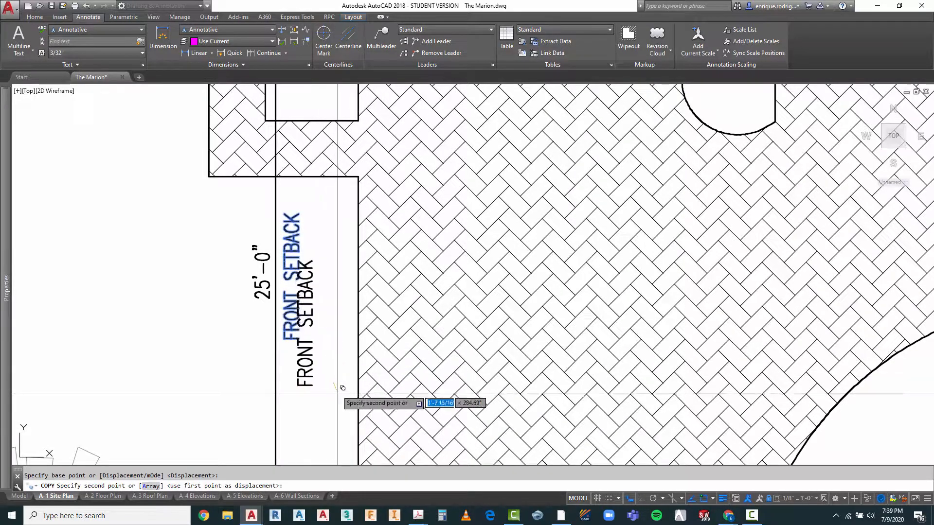
pyautogui.scroll(-10, 337, 393)
pyautogui.scroll(6, 402, 219)
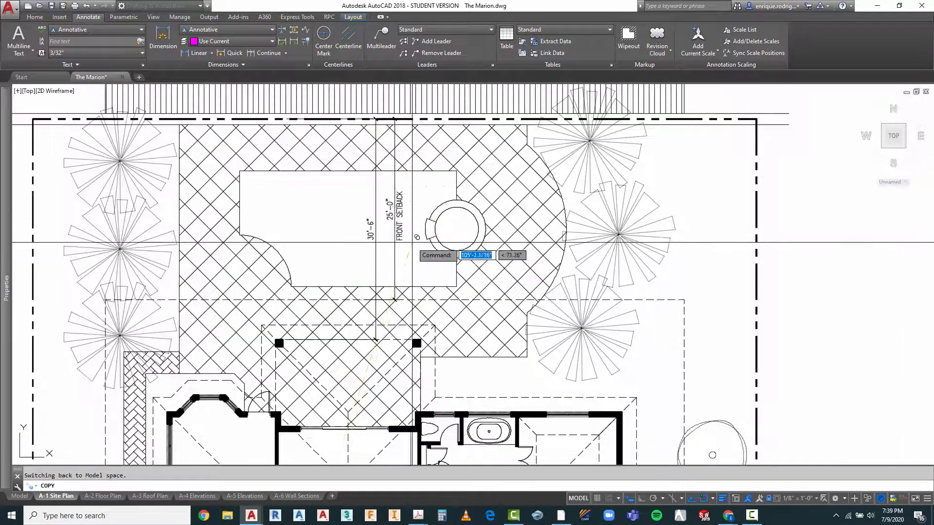
pyautogui.scroll(4, 417, 237)
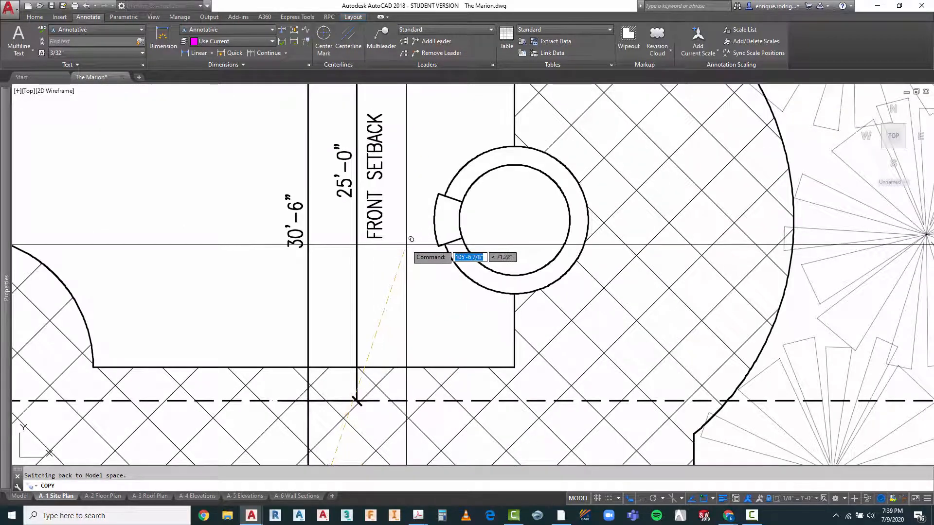
pyautogui.press('Escape')
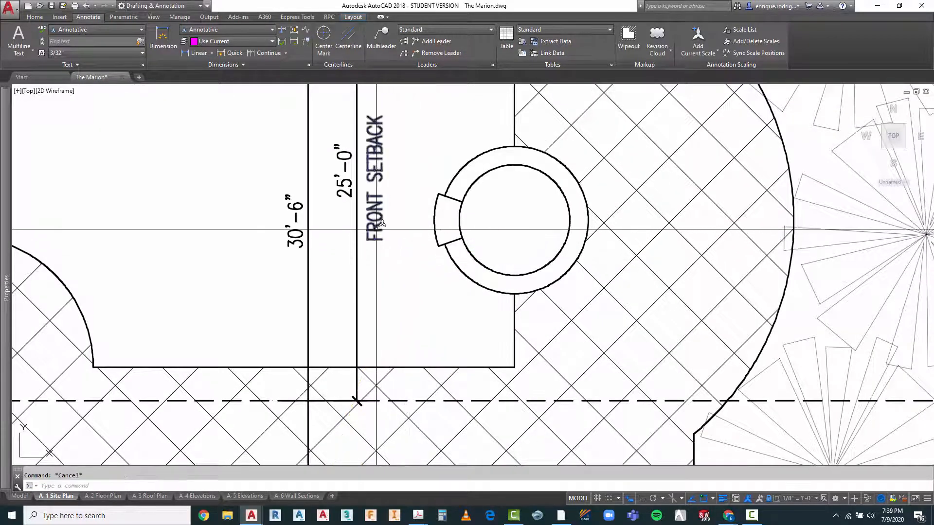
# Step: Change the wording of the copied text beside the pool's 25'-0" dimension to REAR SETBACK
pyautogui.doubleClick(380, 223)
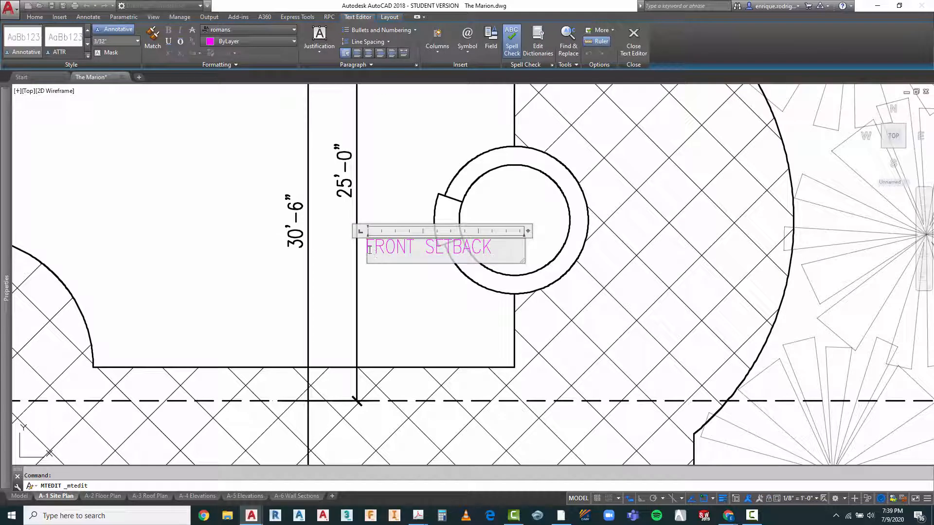
pyautogui.write('REAR')
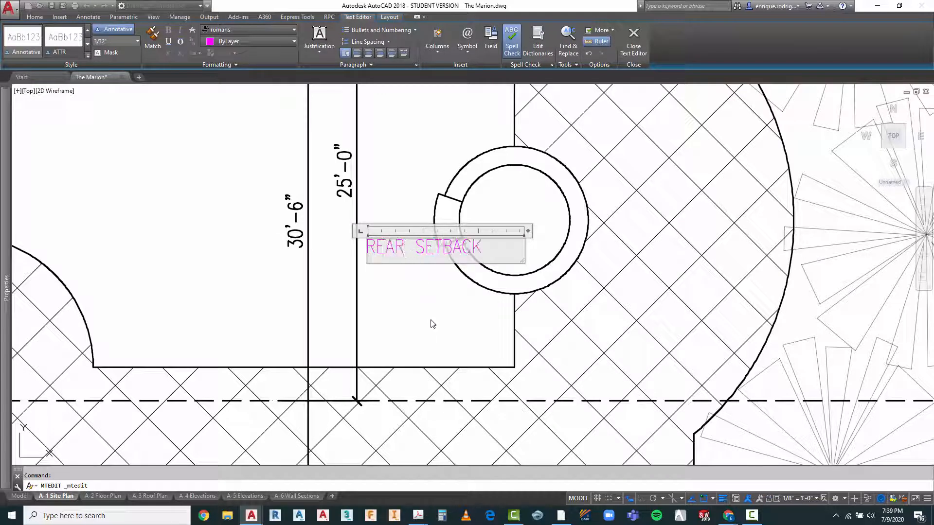
pyautogui.click(433, 324)
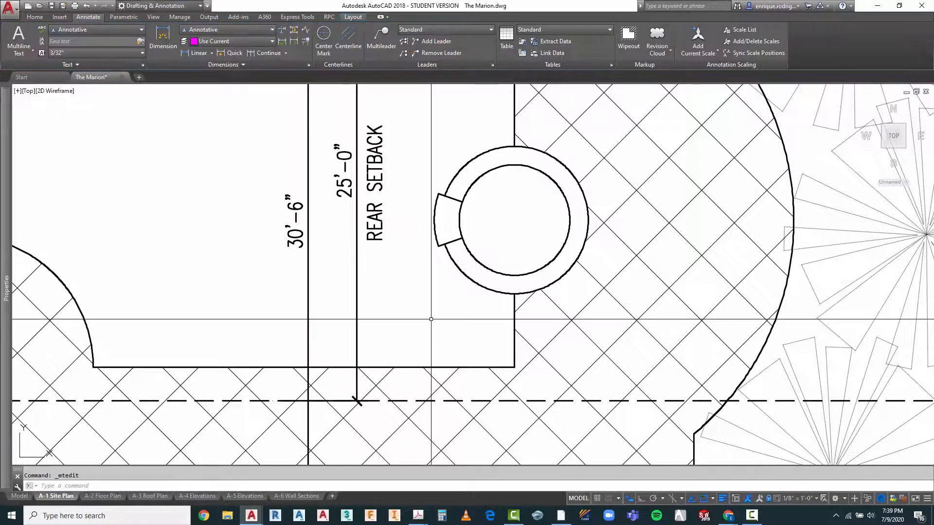
# Step: Copy the REAR SETBACK text from the pool area to beside the side property line next to the garage
pyautogui.scroll(-5, 433, 324)
pyautogui.moveTo(424, 210); pyautogui.dragTo(415, 211, button='middle')
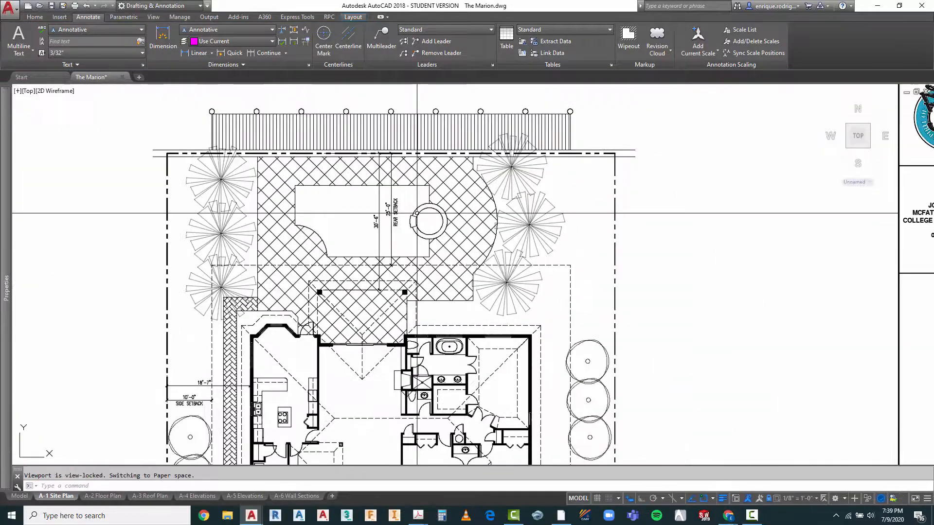
pyautogui.scroll(-2, 415, 211)
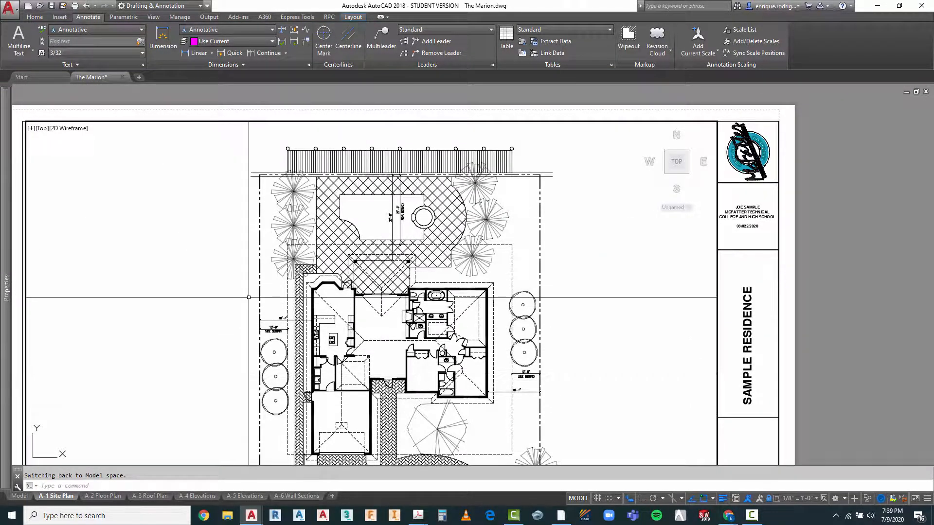
pyautogui.scroll(4, 386, 221)
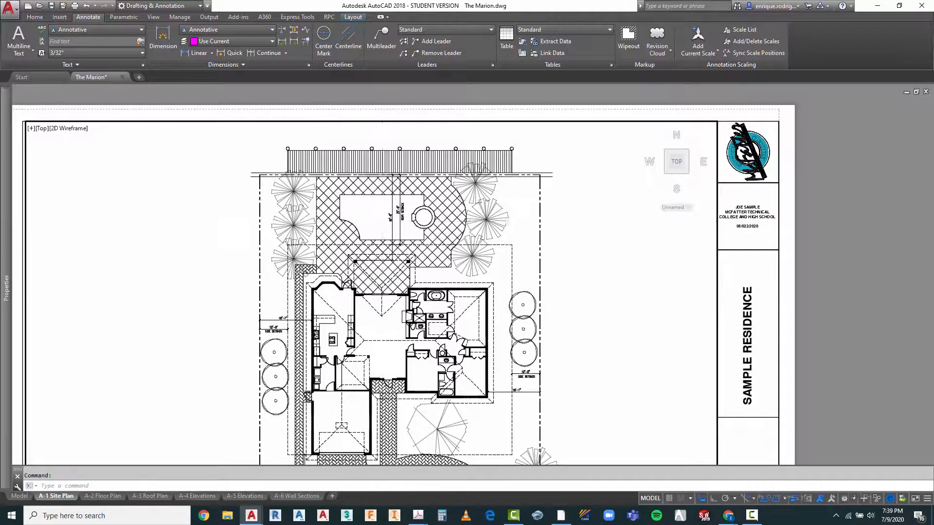
pyautogui.rightClick(446, 249)
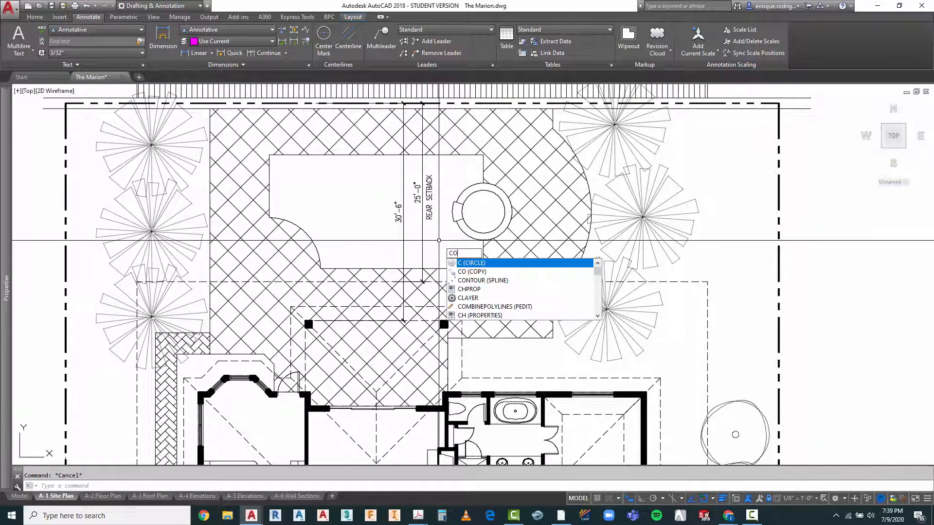
pyautogui.press('Escape')
pyautogui.write('co')
pyautogui.press('Return')
pyautogui.click(430, 214)
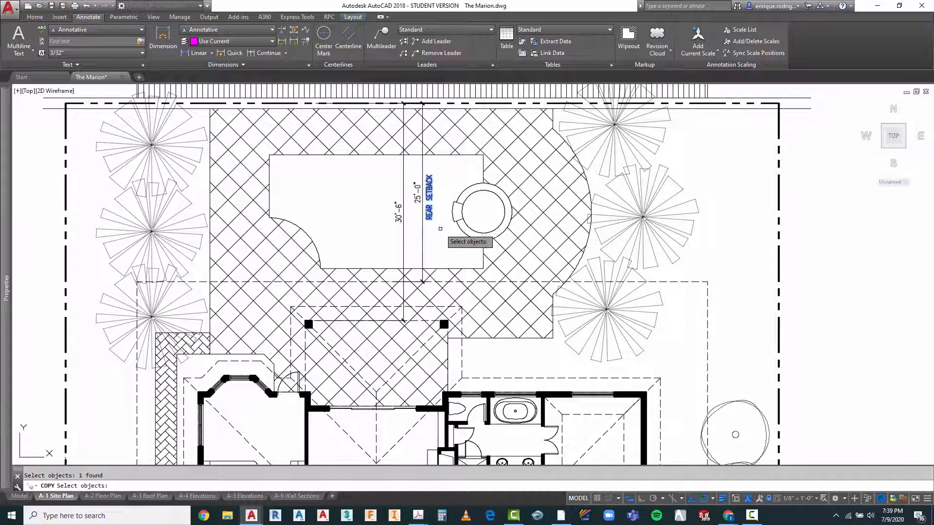
pyautogui.press('Return')
pyautogui.scroll(-4, 441, 228)
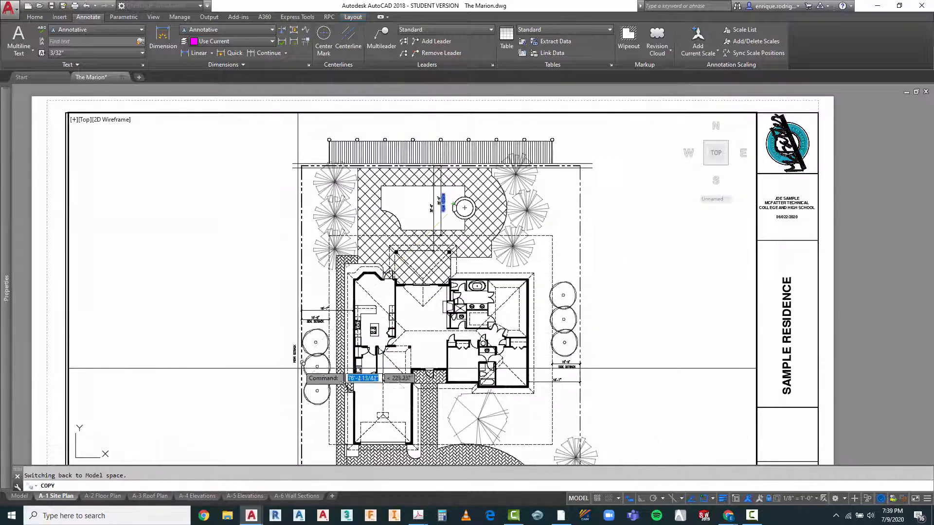
pyautogui.scroll(6, 302, 380)
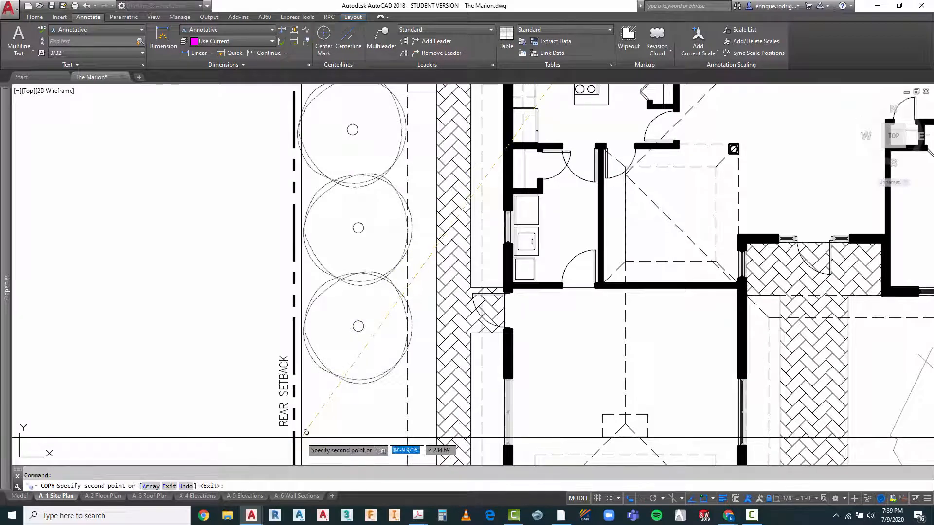
pyautogui.press('Escape')
# Step: Change the wording of the copied text beside the garage-side property line to PROPERTY LINE 125.0'
pyautogui.scroll(3, 286, 395)
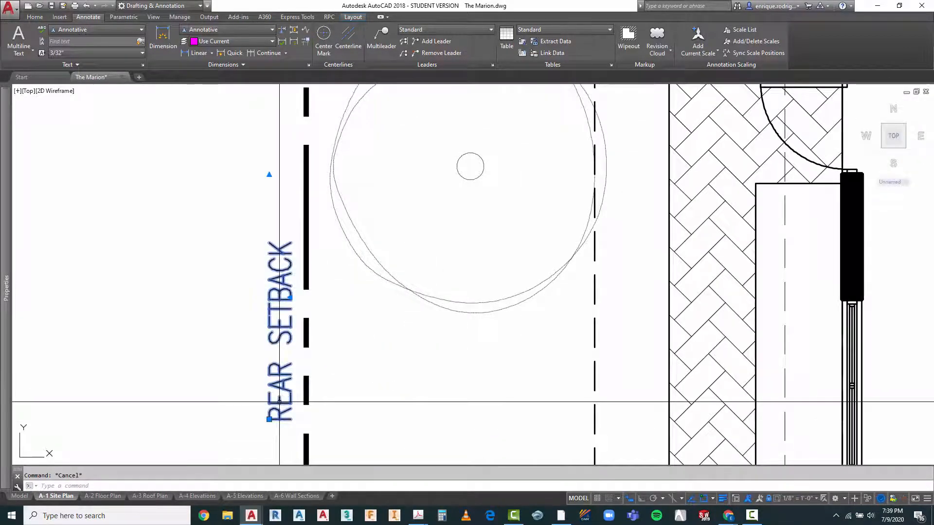
pyautogui.doubleClick(280, 404)
pyautogui.moveTo(271, 427); pyautogui.dragTo(473, 448)
pyautogui.write('PROPERTY LINE')
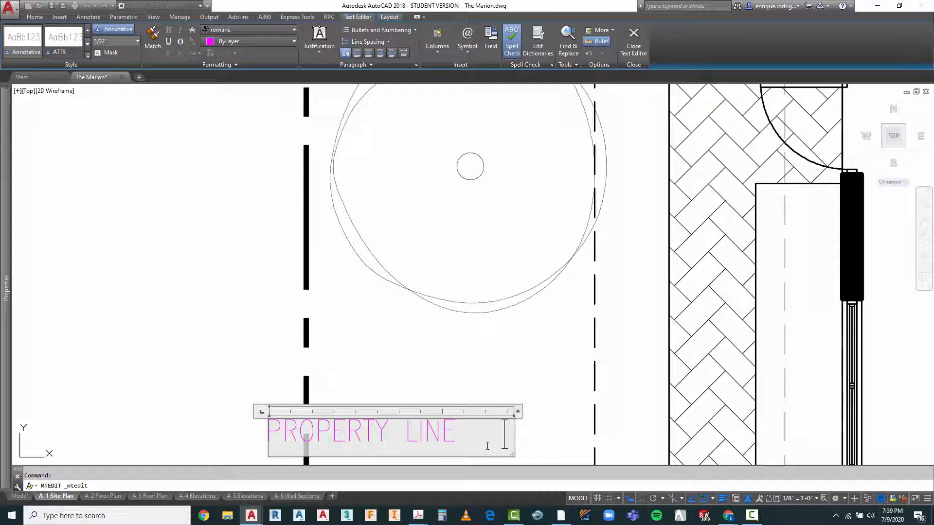
pyautogui.write("25'-0")
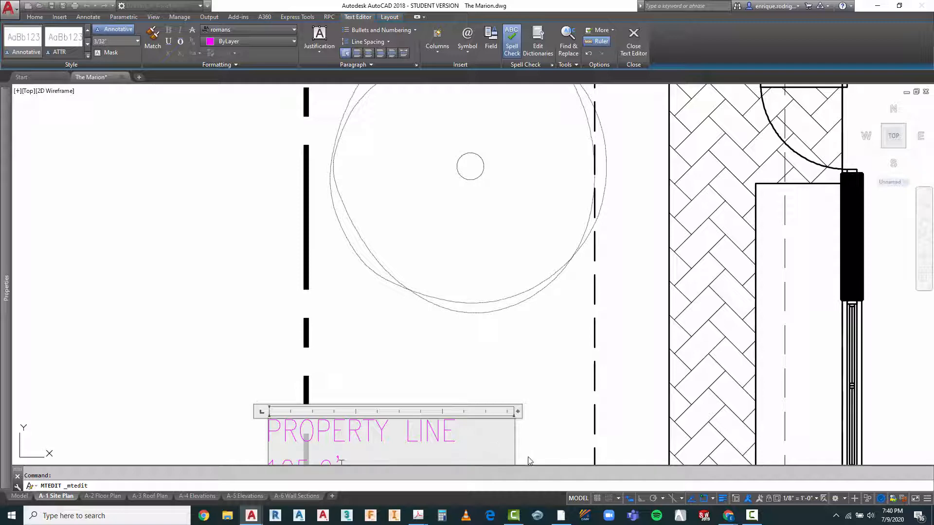
pyautogui.click(557, 336)
pyautogui.scroll(-2, 282, 229)
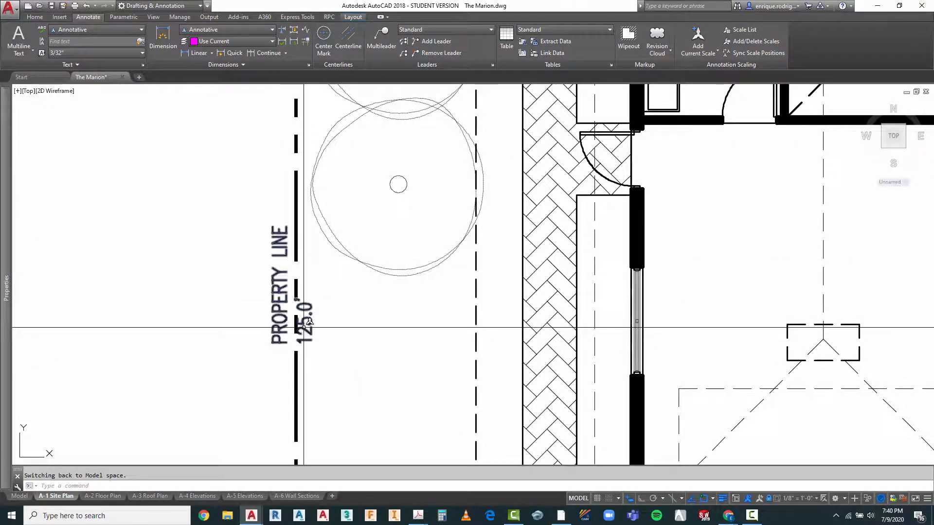
# Step: Widen the PROPERTY LINE 125.0' text box to about 11'-7" so the wording fits on one line
pyautogui.press('Escape')
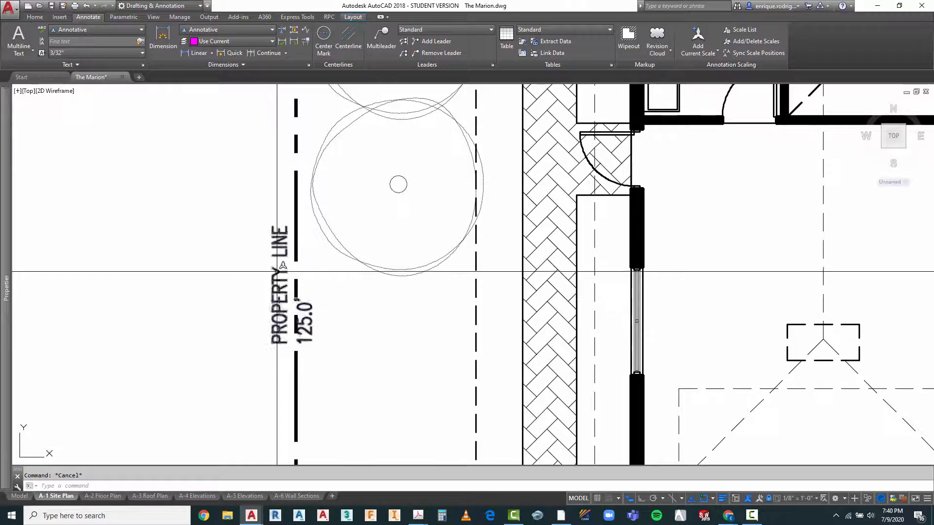
pyautogui.click(280, 270)
pyautogui.doubleClick(280, 270)
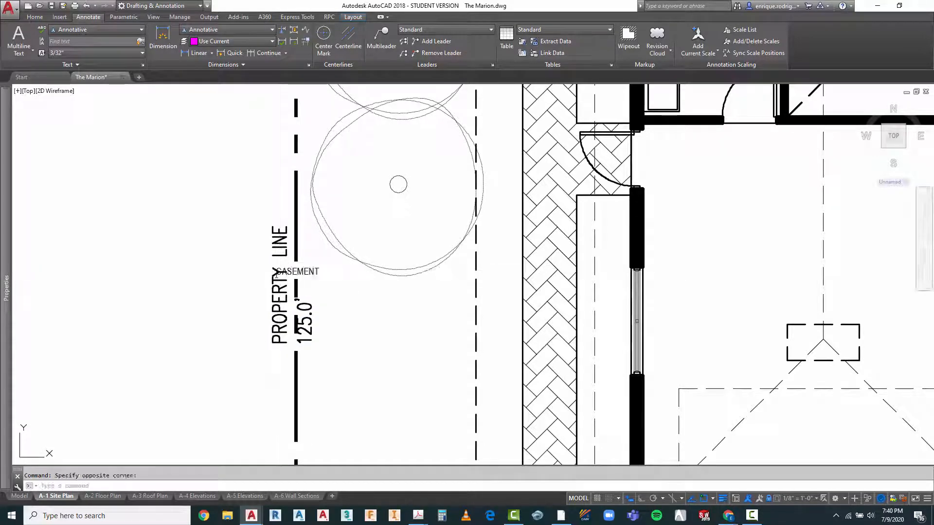
pyautogui.press('Escape')
pyautogui.click(280, 272)
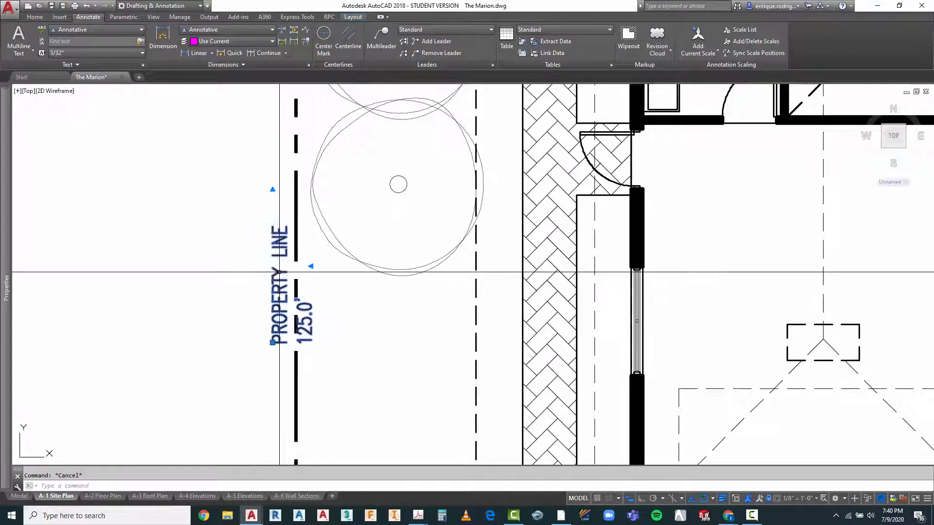
pyautogui.doubleClick(297, 327)
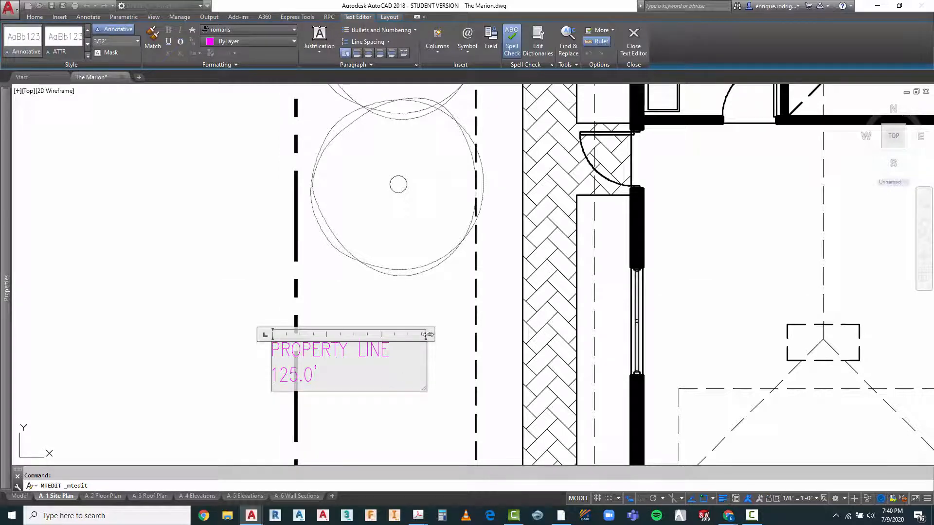
pyautogui.moveTo(433, 336); pyautogui.dragTo(483, 334)
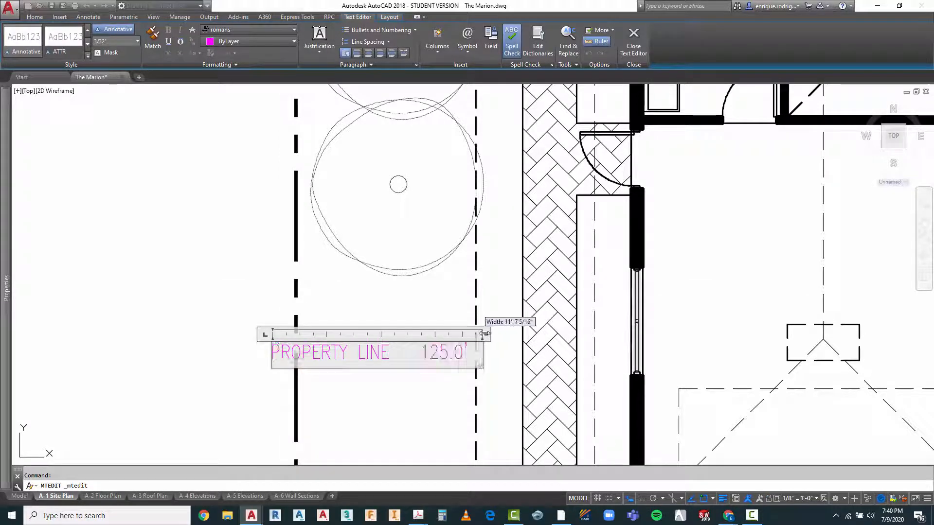
pyautogui.click(426, 397)
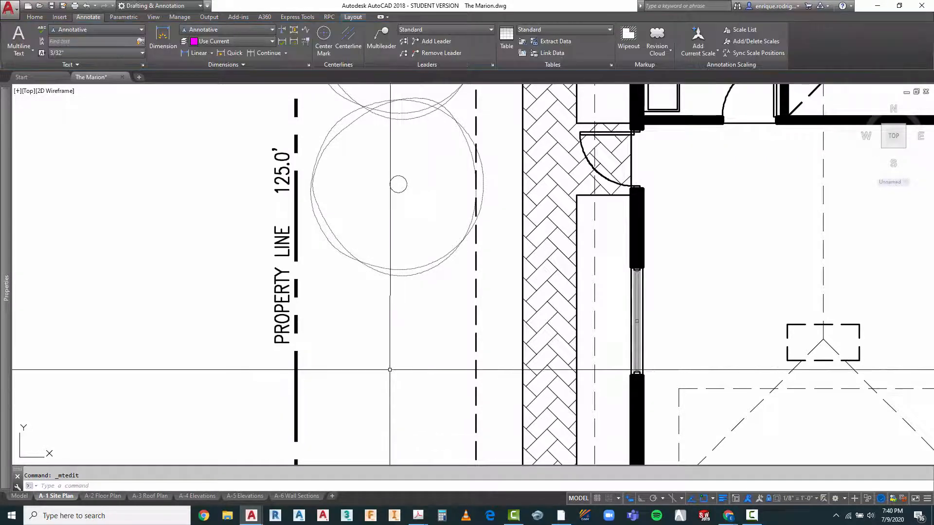
# Step: Move the PROPERTY LINE 125.0' text slightly outward, away from the garage-side property line
pyautogui.scroll(-2, 375, 314)
pyautogui.write('m')
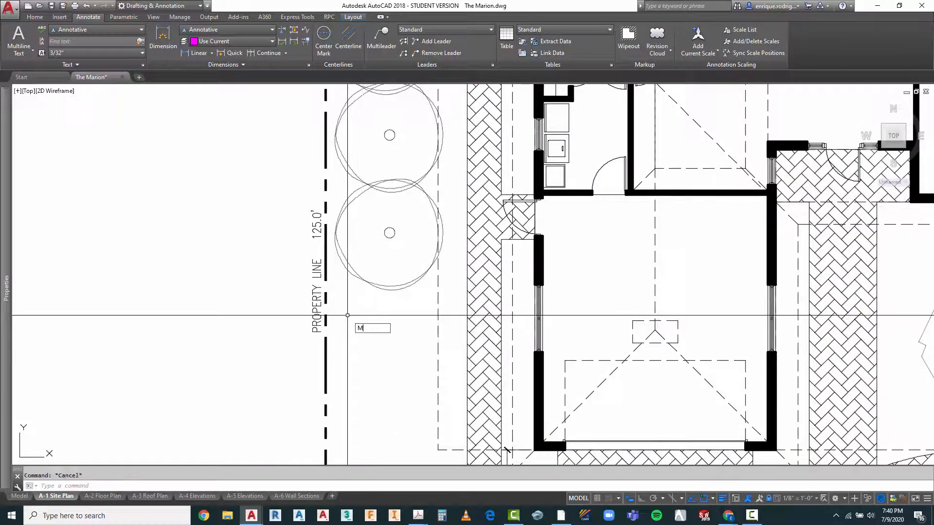
pyautogui.press('Return')
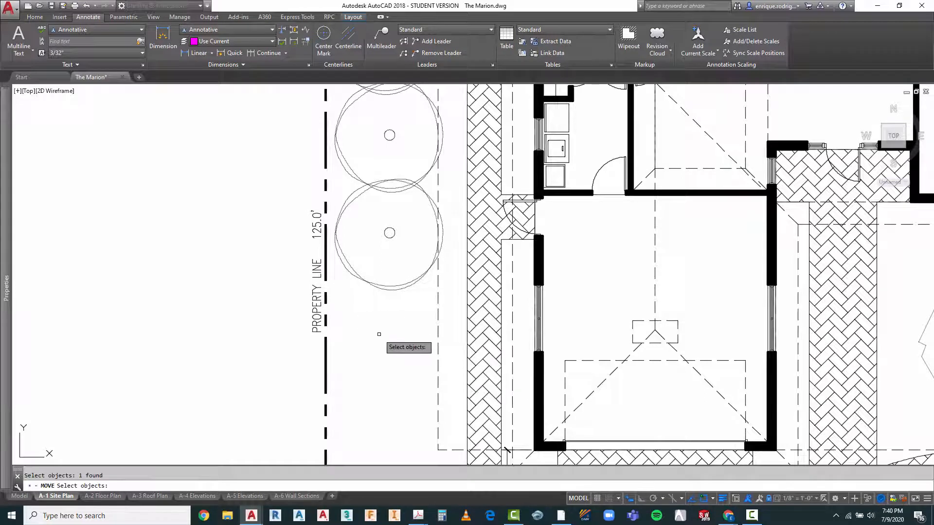
pyautogui.press('Escape')
pyautogui.rightClick(373, 308)
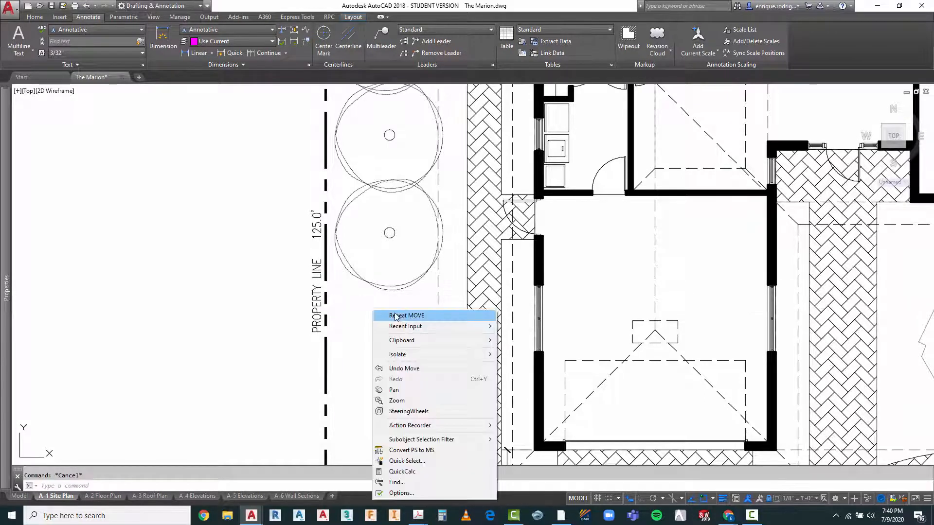
pyautogui.click(392, 314)
pyautogui.click(319, 303)
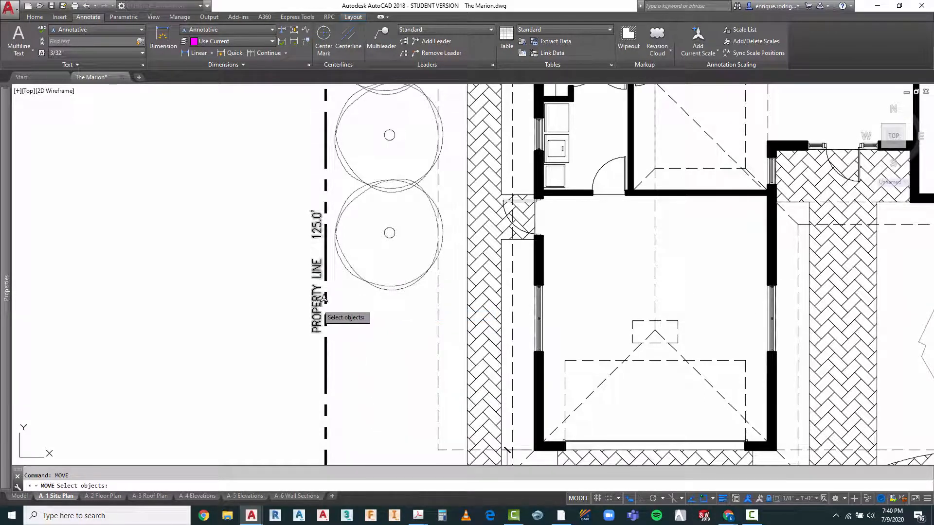
pyautogui.press('Return')
pyautogui.click(374, 330)
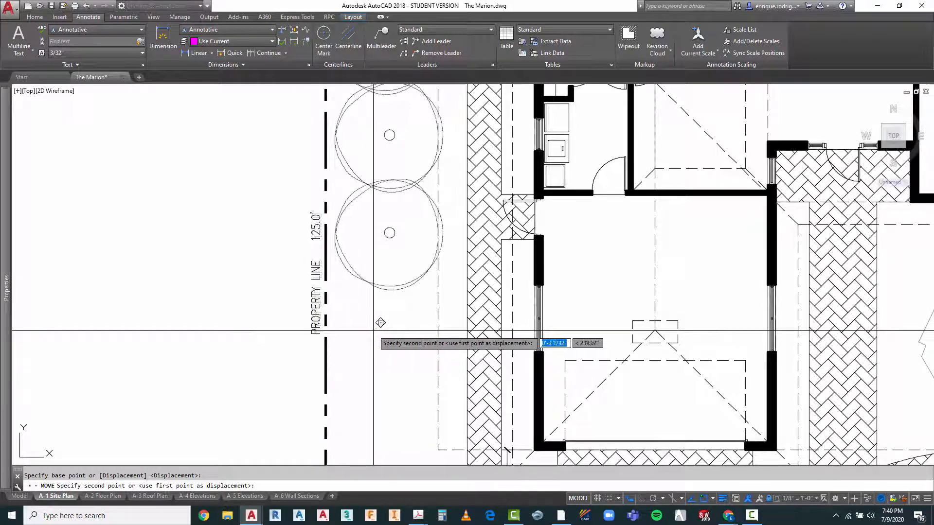
pyautogui.click(372, 331)
# Step: Copy the PROPERTY LINE 125.0' text to the outer side of the opposite side property line, beside the row of shrubs
pyautogui.scroll(-6, 268, 310)
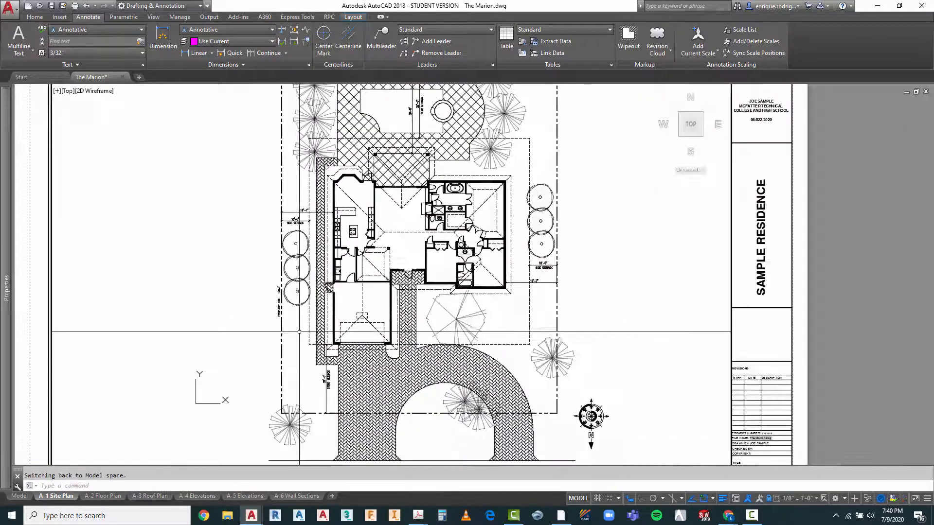
pyautogui.press('Escape')
pyautogui.press('Return')
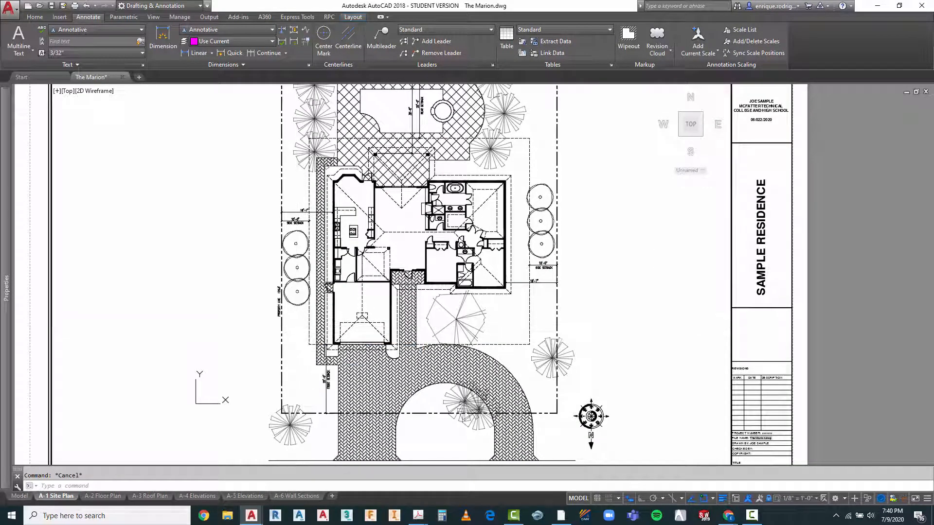
pyautogui.press('Escape')
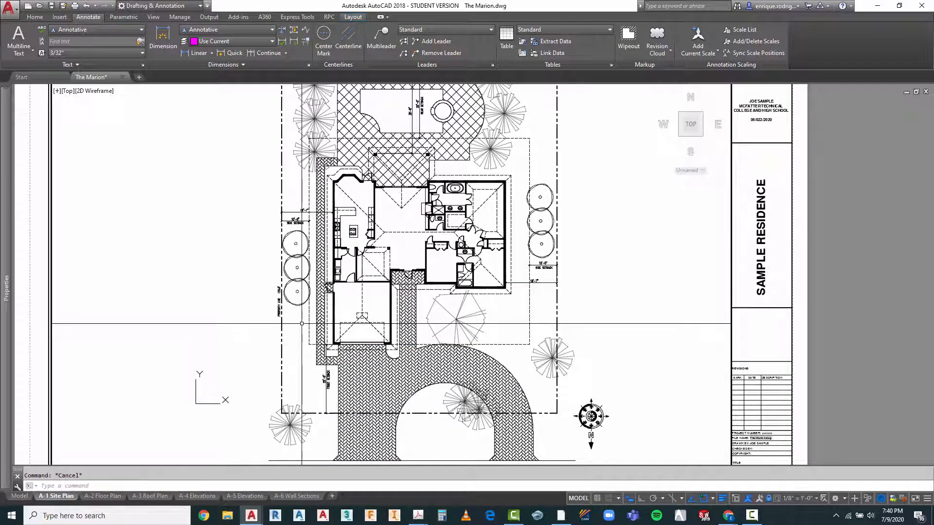
pyautogui.write('COPY Select objects:')
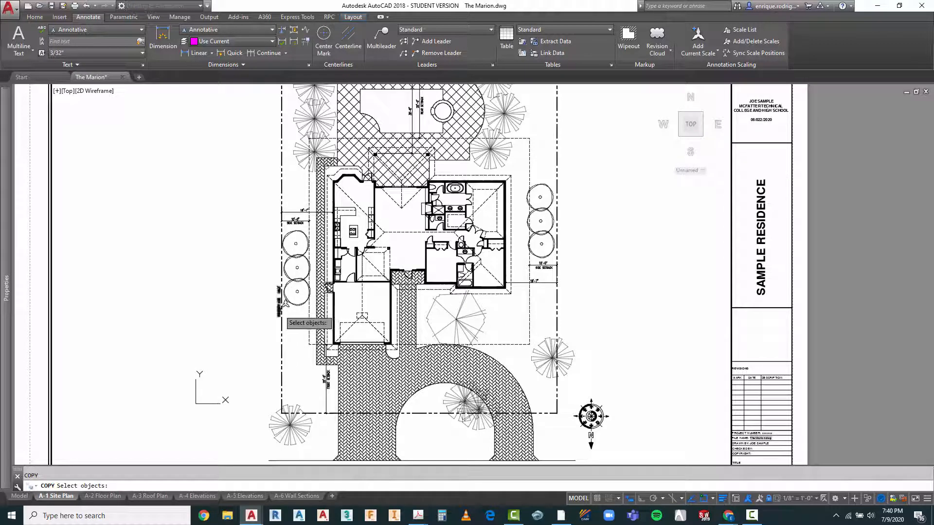
pyautogui.click(280, 304)
pyautogui.press('Return')
pyautogui.click(294, 306)
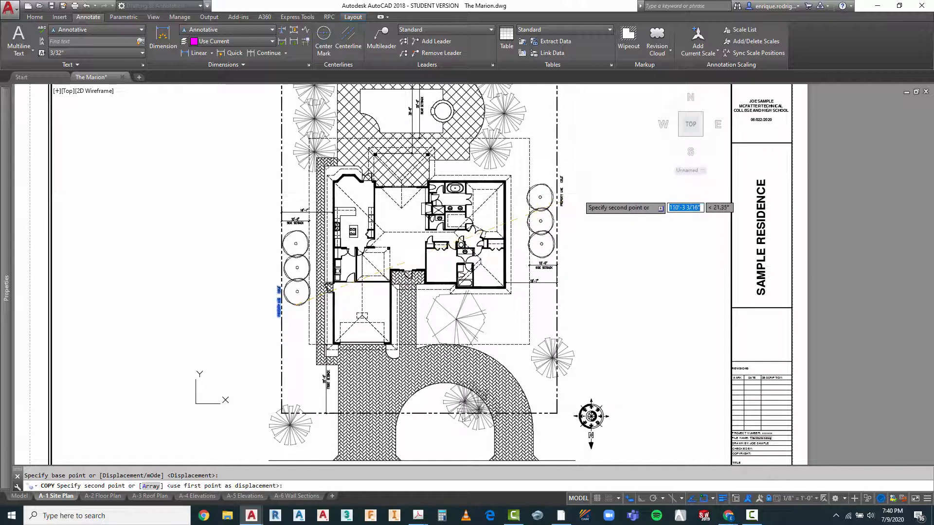
pyautogui.click(579, 194)
pyautogui.scroll(-2, 489, 283)
pyautogui.scroll(2, 442, 241)
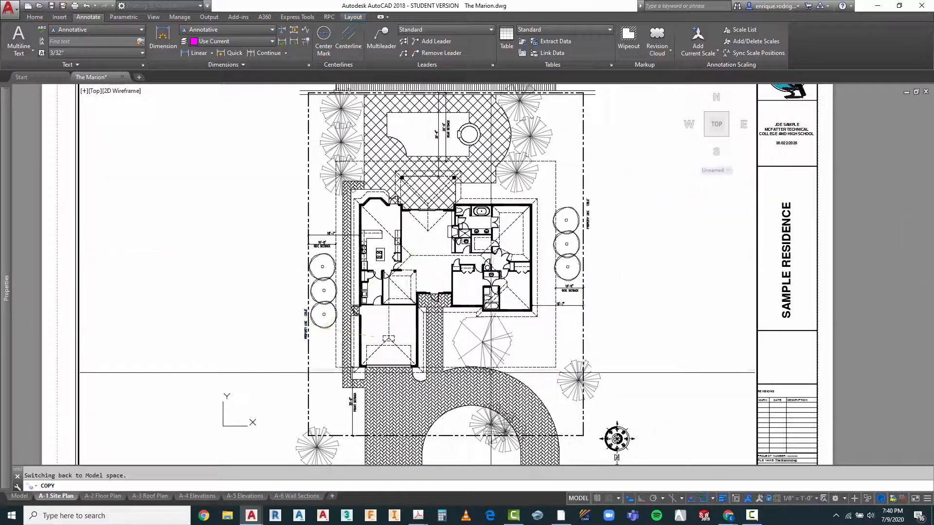
pyautogui.press('Escape')
# Step: Copy the PROPERTY LINE 125.0' text to the front property line, inside the curved driveway loop
pyautogui.write('ct o')
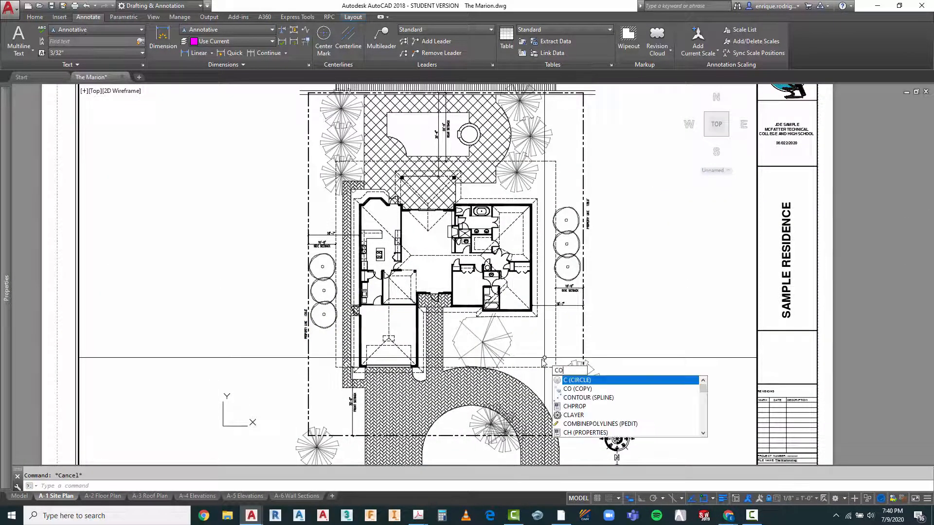
pyautogui.press('Return')
pyautogui.click(588, 216)
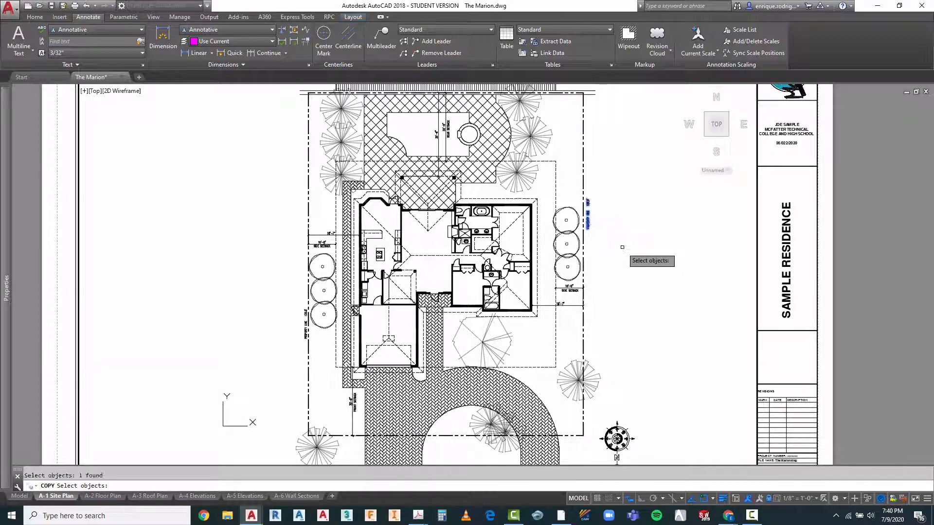
pyautogui.press('Return')
pyautogui.click(584, 217)
pyautogui.scroll(-3, 590, 217)
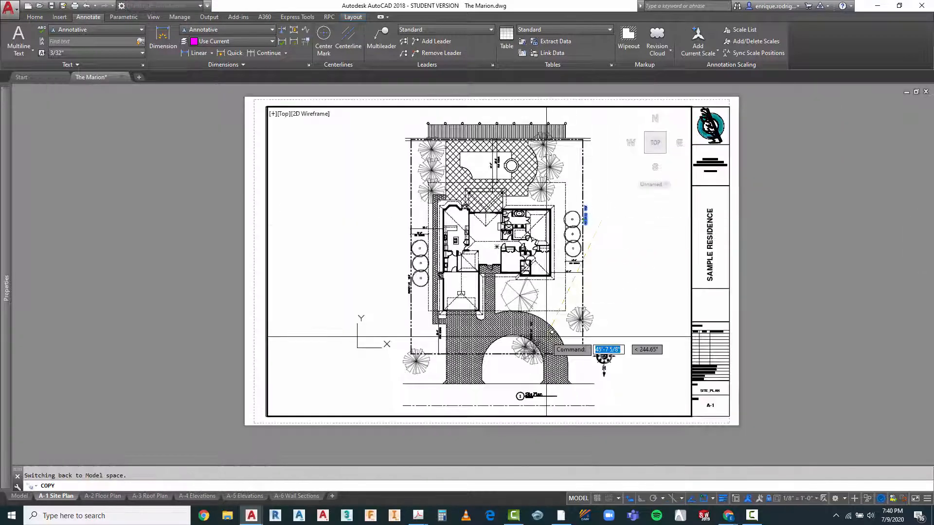
pyautogui.scroll(4, 518, 349)
pyautogui.scroll(4, 518, 350)
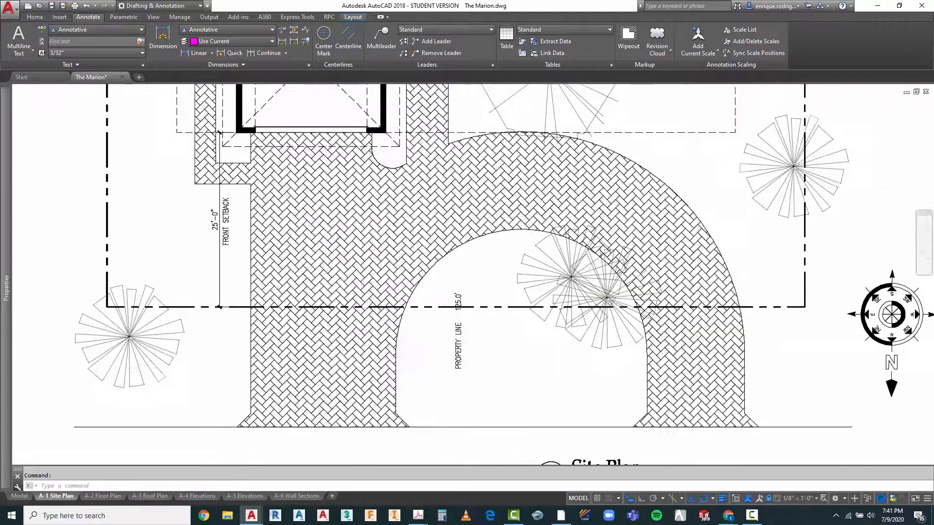
pyautogui.press('Escape')
# Step: Rotate the PROPERTY LINE 125.0' text inside the driveway loop to 270° so it reads horizontally
pyautogui.write('RO')
pyautogui.press('Return')
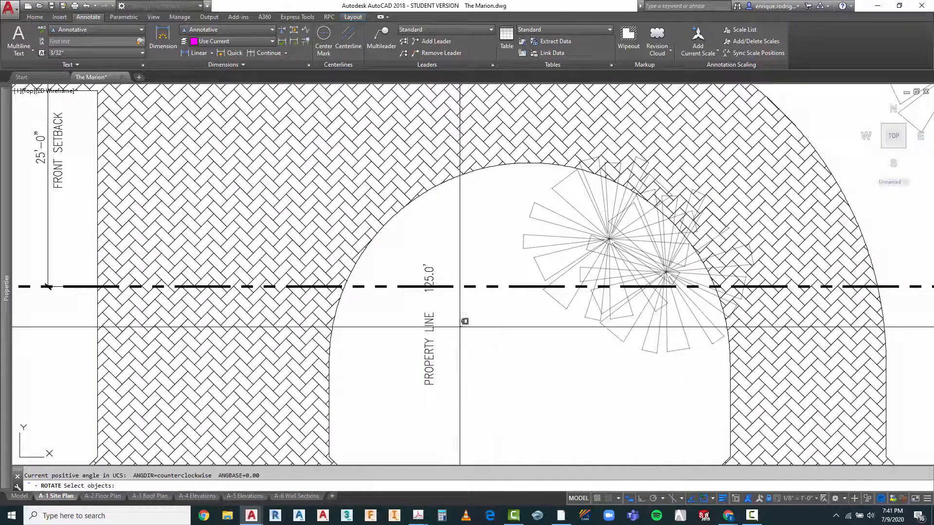
pyautogui.click(463, 321)
pyautogui.click(409, 366)
pyautogui.press('Return')
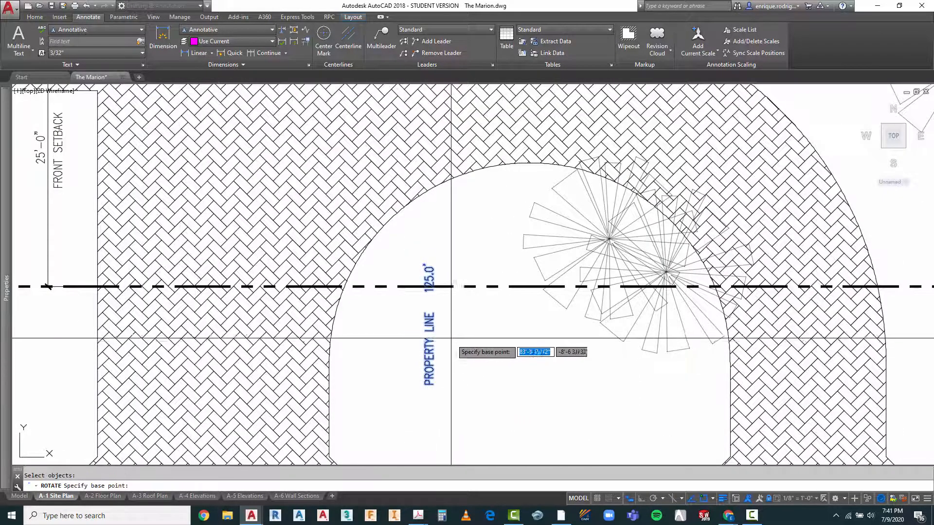
pyautogui.click(452, 338)
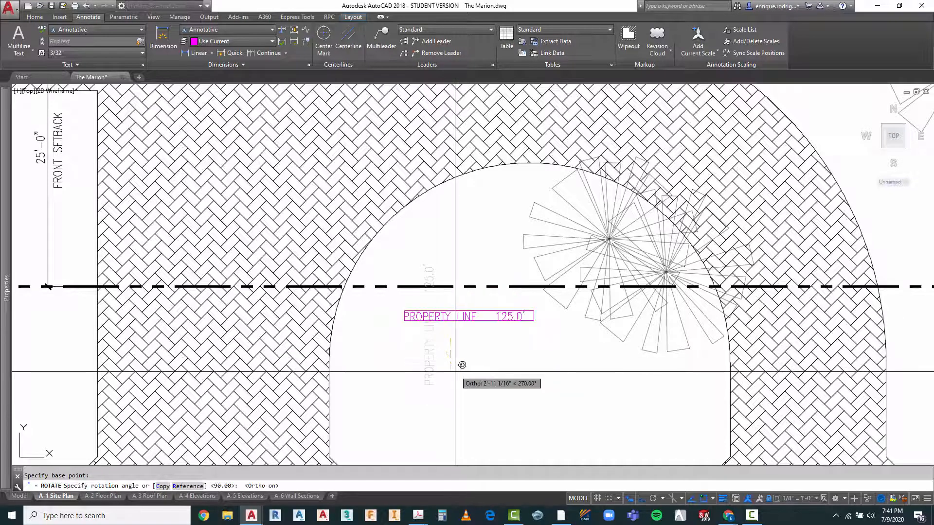
pyautogui.click(460, 368)
pyautogui.press('Escape')
# Step: Move the horizontal PROPERTY LINE text close beneath the front property line, with Ortho off
pyautogui.write('M')
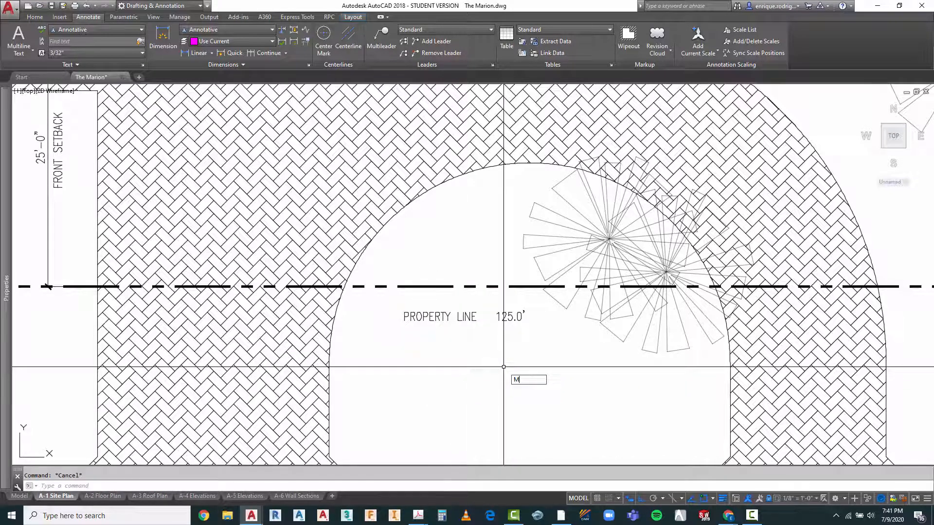
pyautogui.press('Return')
pyautogui.click(468, 321)
pyautogui.press('Return')
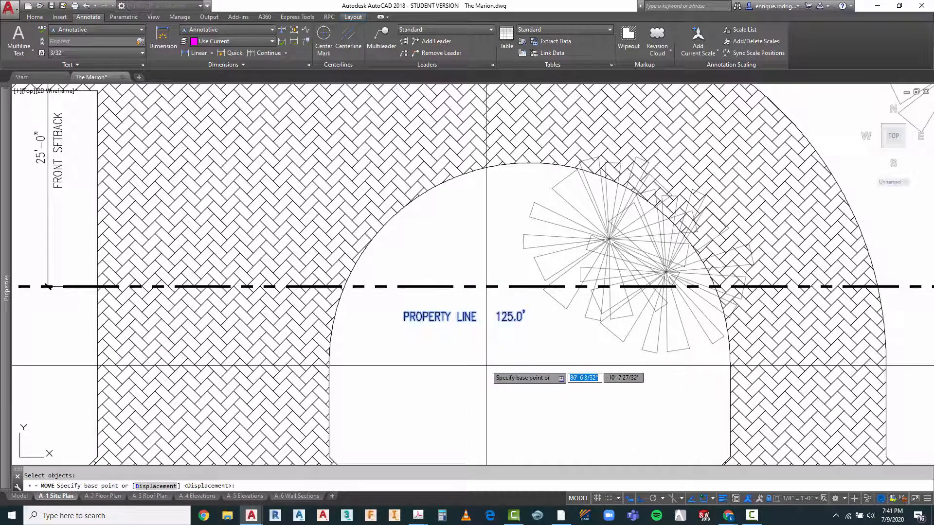
pyautogui.click(486, 364)
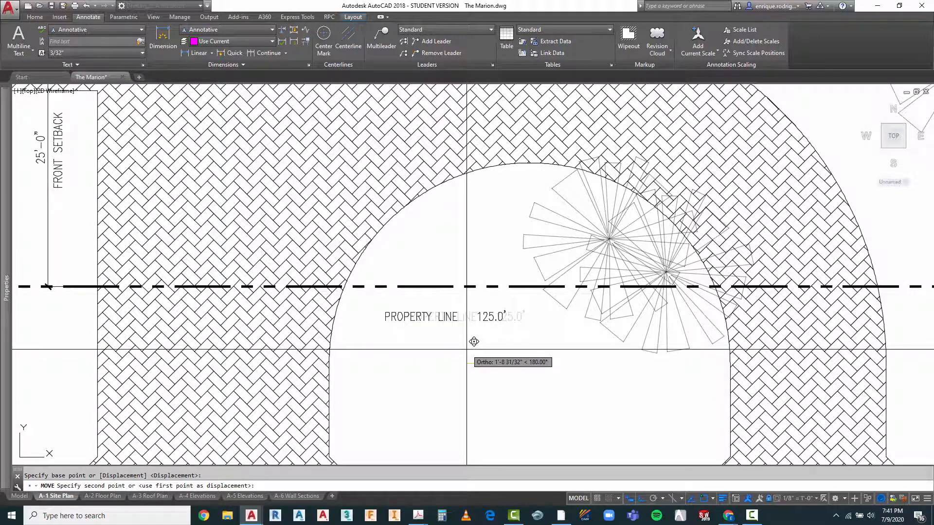
pyautogui.press('F8')
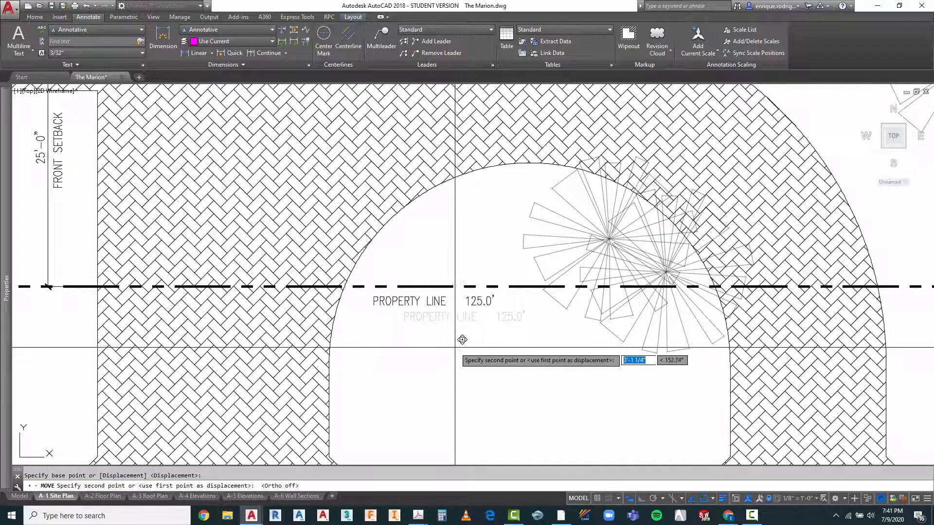
pyautogui.press('Escape')
# Step: Change the length in the front property line text to 100.0'
pyautogui.scroll(2, 416, 303)
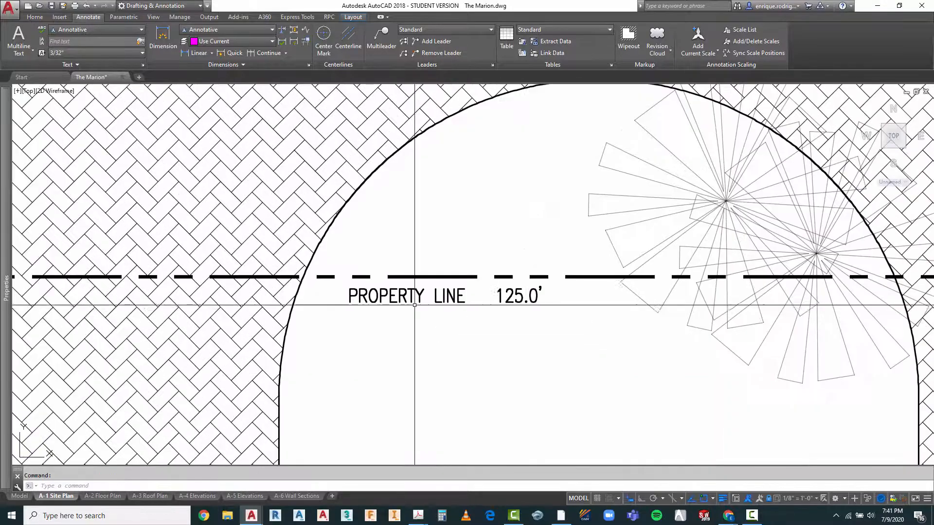
pyautogui.doubleClick(511, 298)
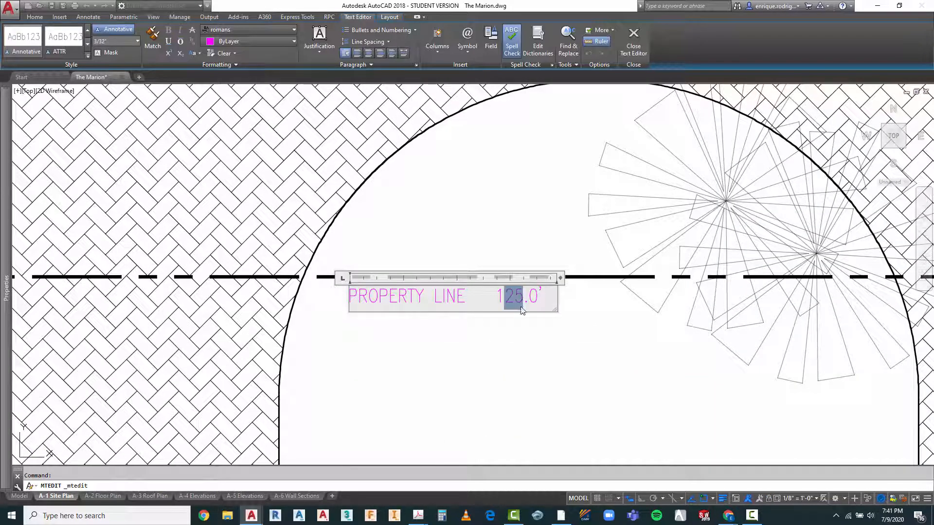
pyautogui.write('00')
pyautogui.click(531, 364)
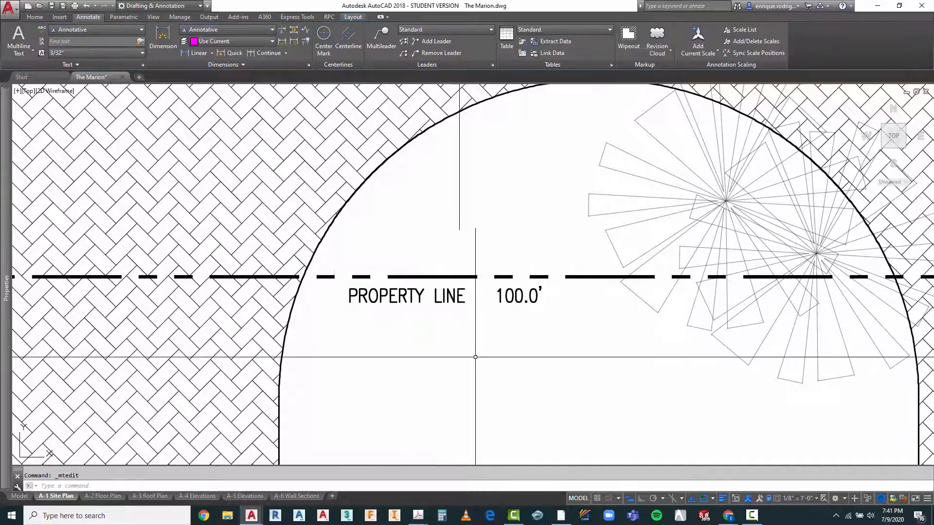
# Step: Close the Chapter 14 Legal Descriptions and Engineering Drawing and Design PDFs in Acrobat
pyautogui.scroll(-8, 467, 353)
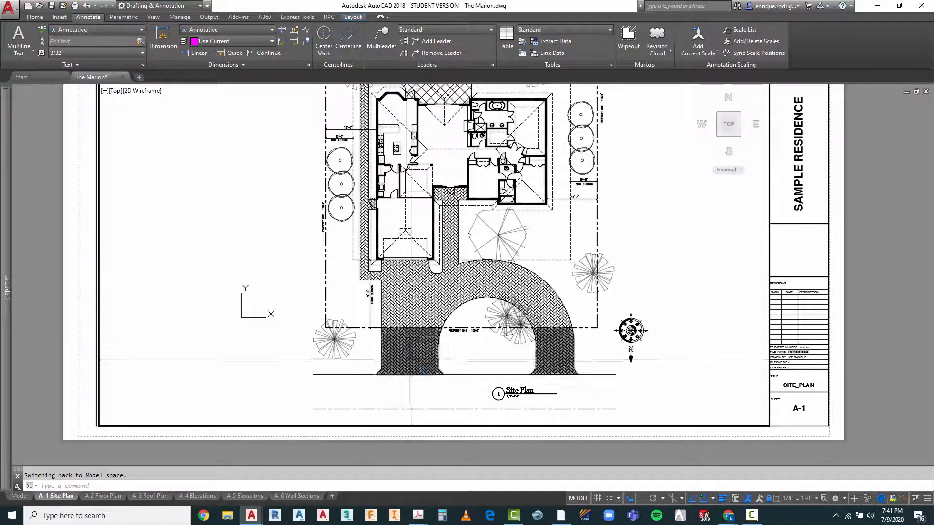
pyautogui.scroll(2, 468, 316)
pyautogui.press('Escape')
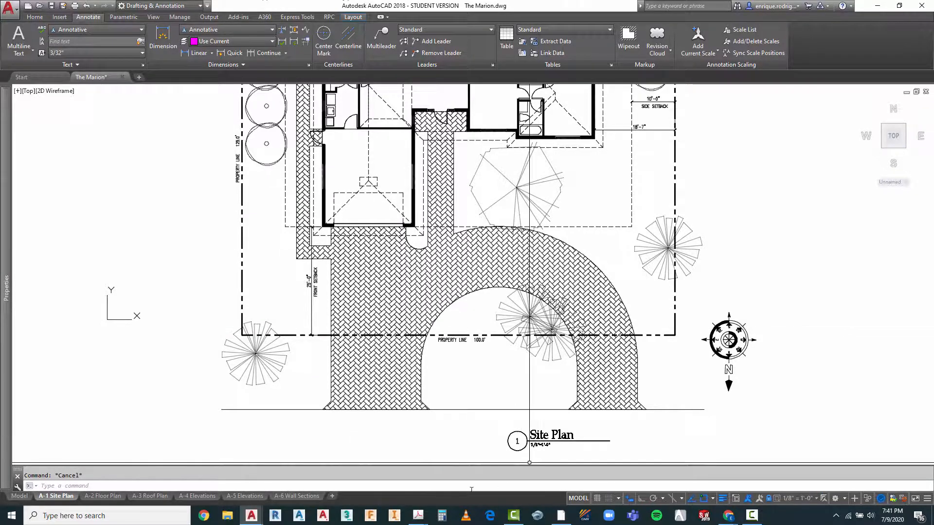
pyautogui.moveTo(419, 516)
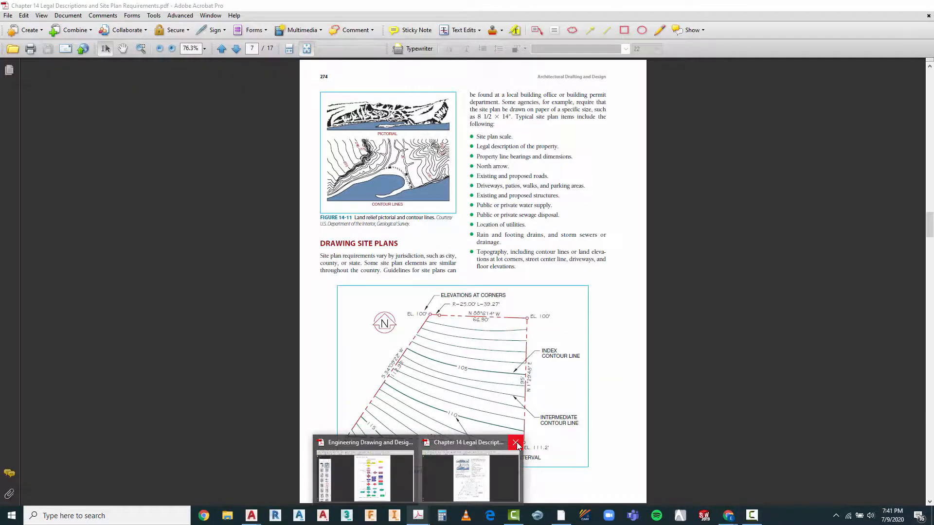
pyautogui.click(517, 443)
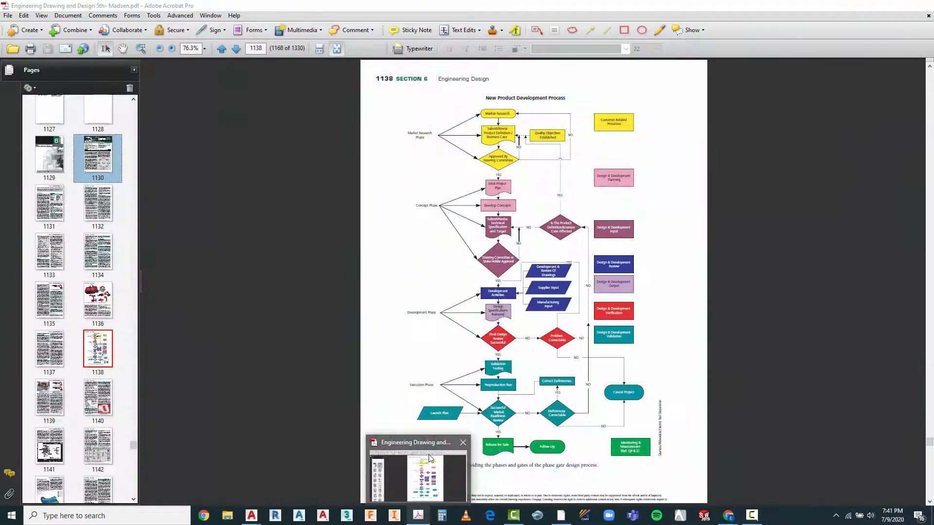
pyautogui.click(463, 443)
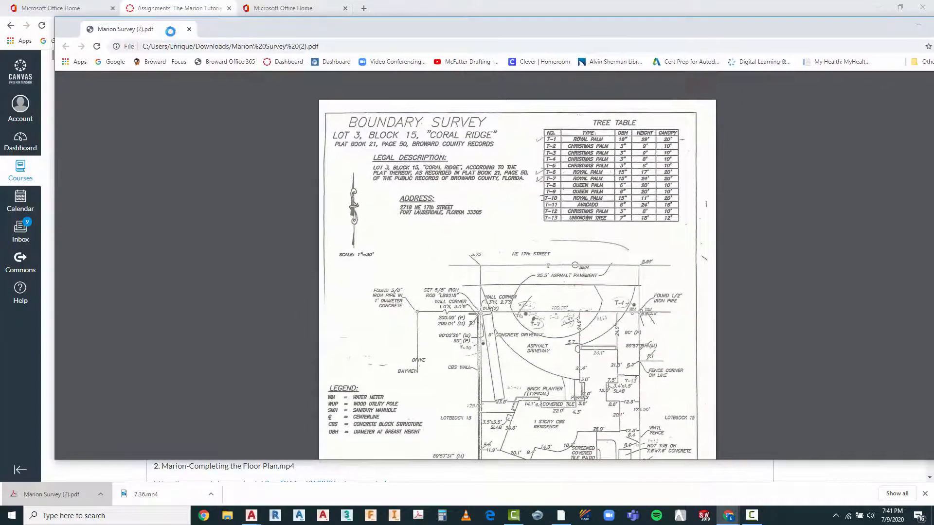
# Step: Maximize the Marion Survey PDF in the browser and examine the lot boundaries and their dimensions on the boundary survey
pyautogui.moveTo(170, 32); pyautogui.dragTo(161, 40)
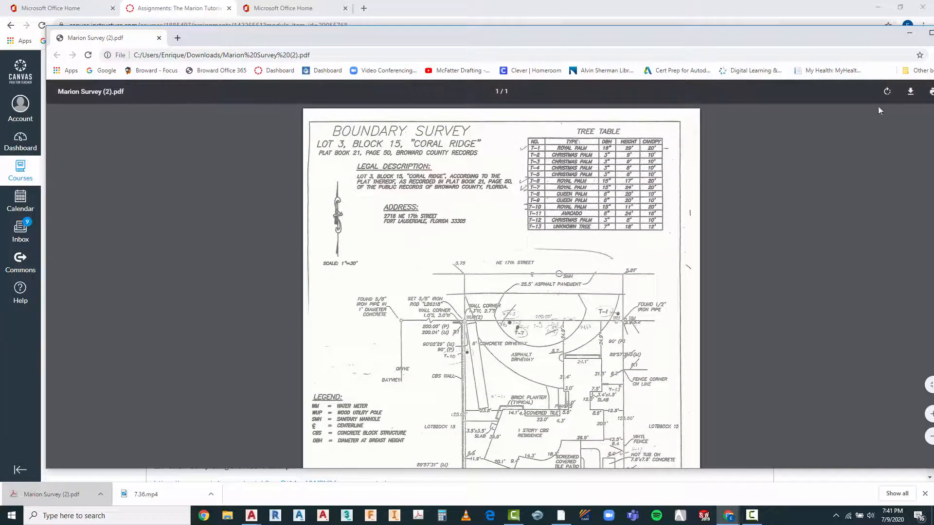
pyautogui.click(930, 34)
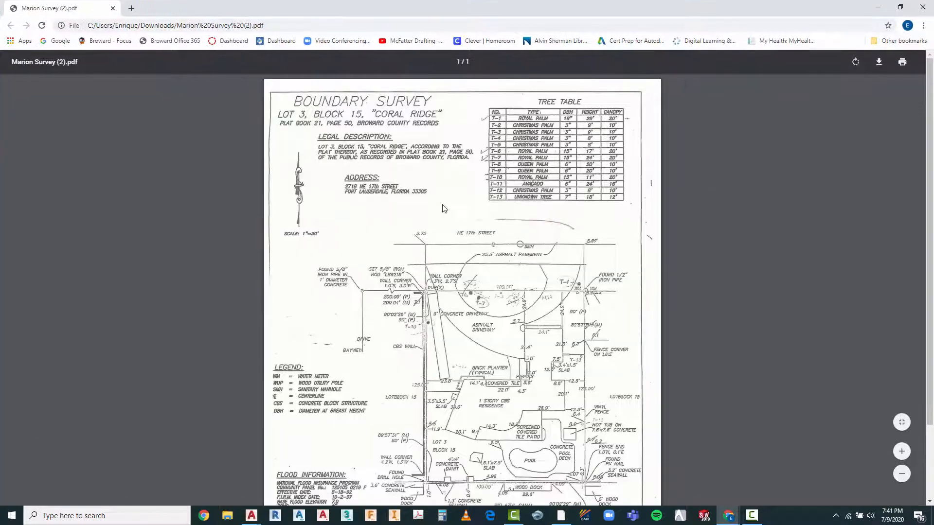
pyautogui.scroll(-3, 501, 259)
pyautogui.scroll(3, 453, 257)
pyautogui.scroll(-2, 329, 227)
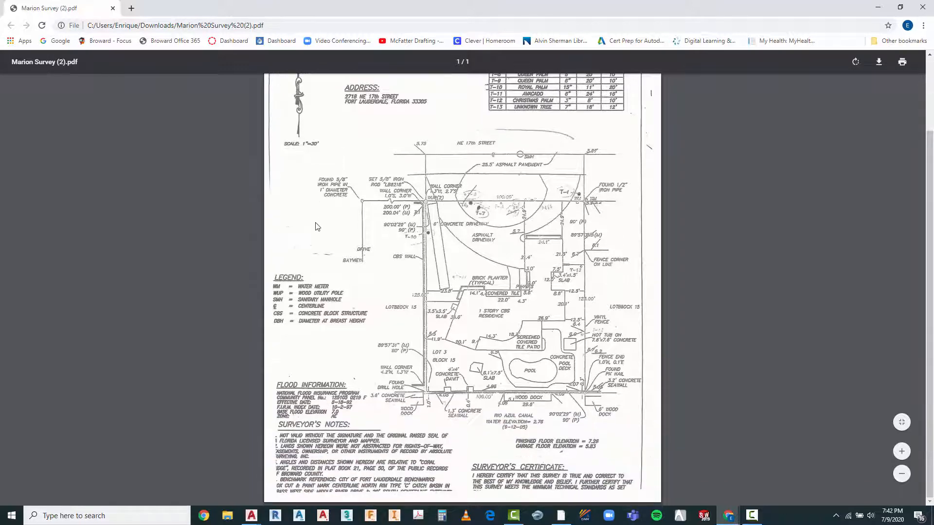
pyautogui.scroll(1, 495, 210)
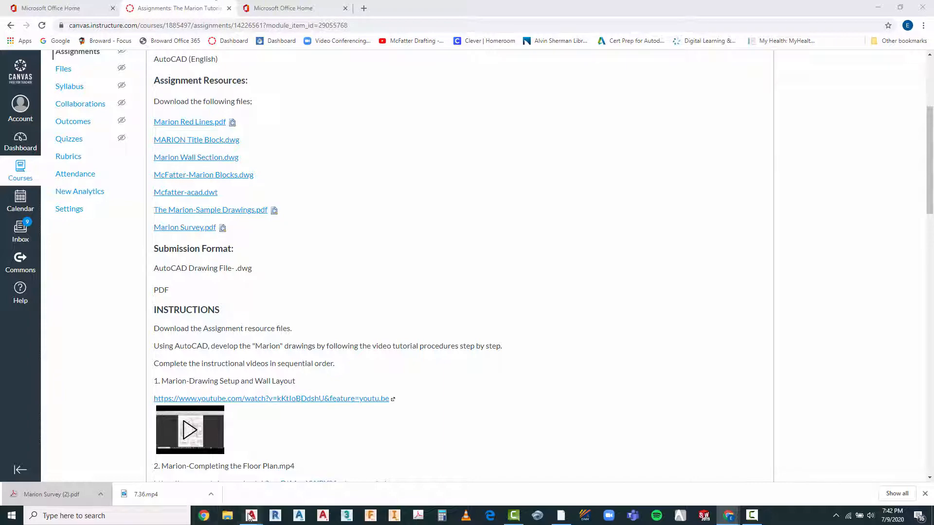
# Step: Switch back to The Marion.dwg in AutoCAD and review the property line labels around the site plan
pyautogui.moveTo(249, 517)
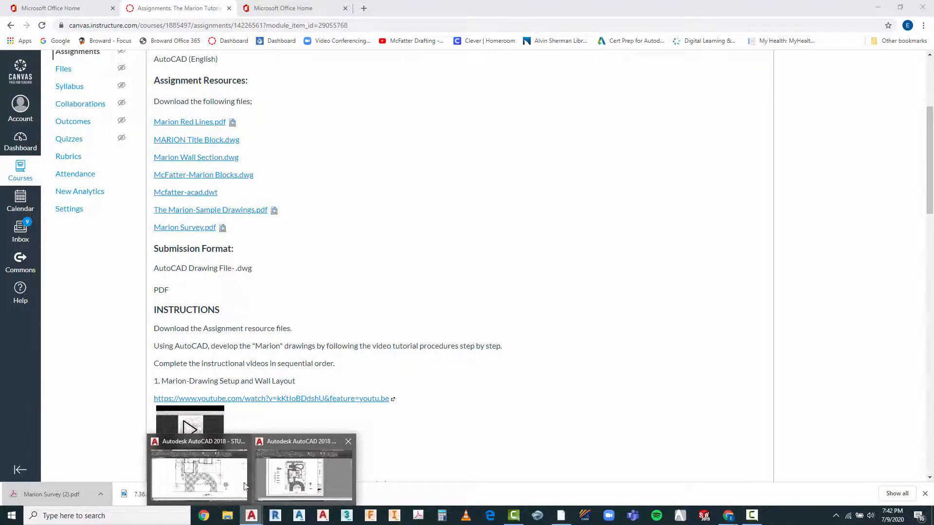
pyautogui.click(230, 480)
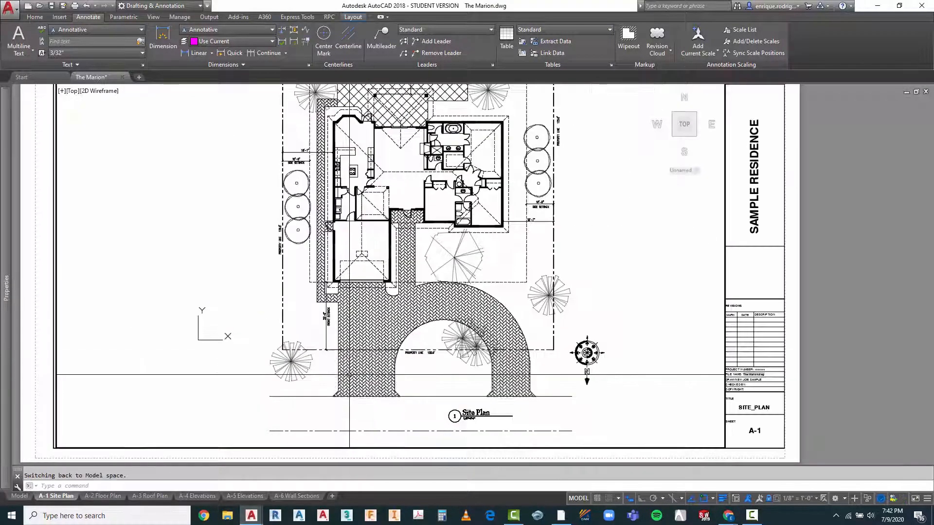
pyautogui.scroll(-2, 349, 375)
pyautogui.scroll(6, 351, 375)
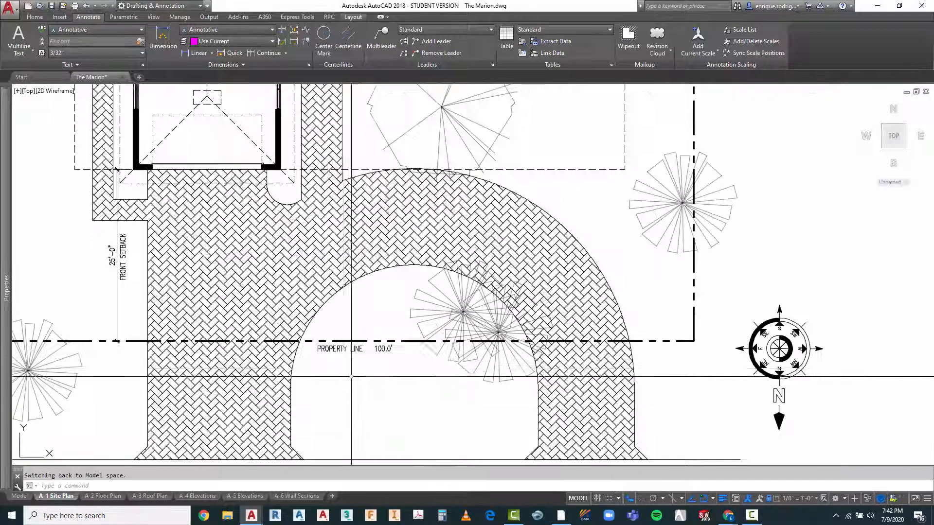
pyautogui.scroll(-4, 496, 253)
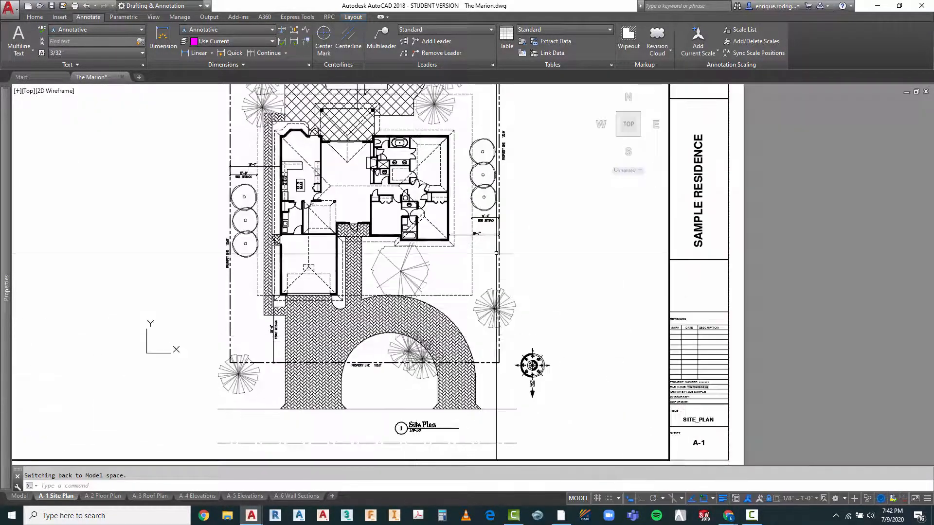
pyautogui.scroll(4, 500, 149)
pyautogui.scroll(-4, 500, 203)
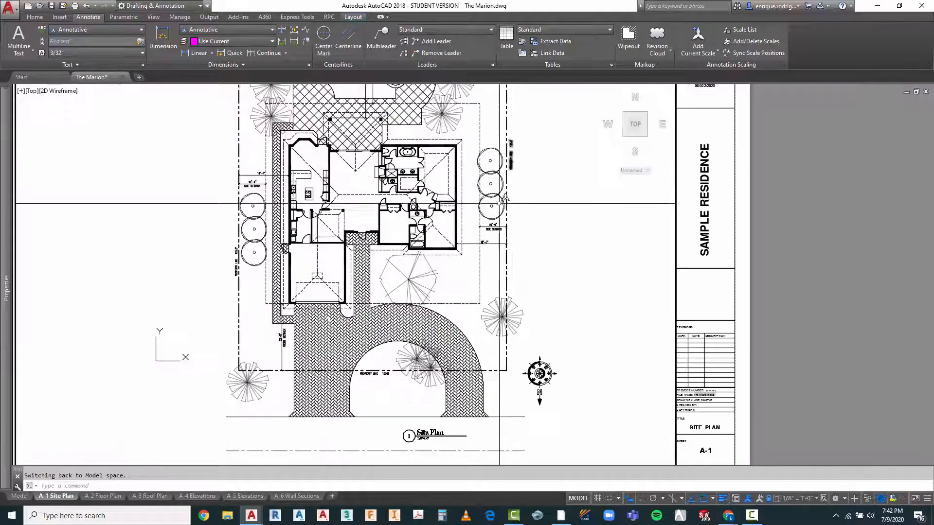
# Step: Copy the PROPERTY LINE 100.0' text from the front property line to just above the rear property line, over the dock
pyautogui.press('Escape')
pyautogui.write('ct ')
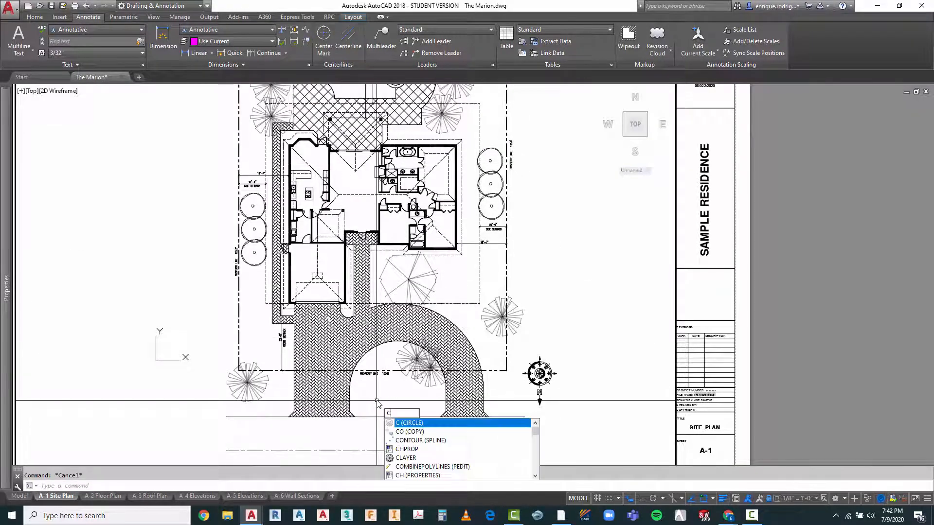
pyautogui.write('o')
pyautogui.press('Return')
pyautogui.click(372, 373)
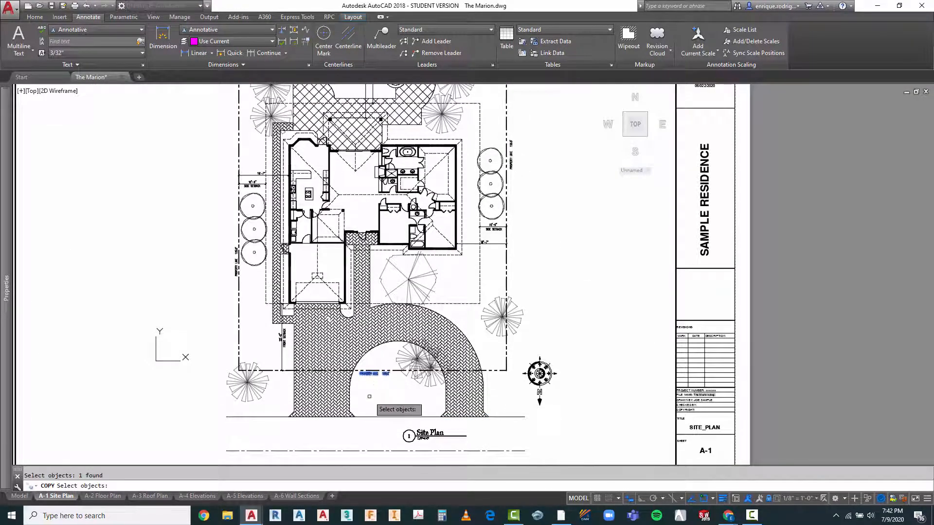
pyautogui.press('Return')
pyautogui.click(374, 388)
pyautogui.scroll(-4, 384, 419)
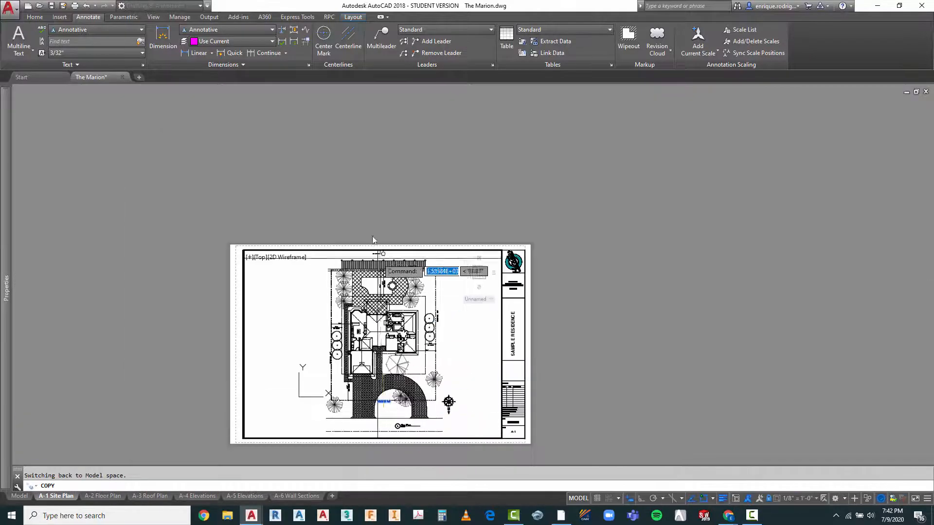
pyautogui.scroll(10, 377, 251)
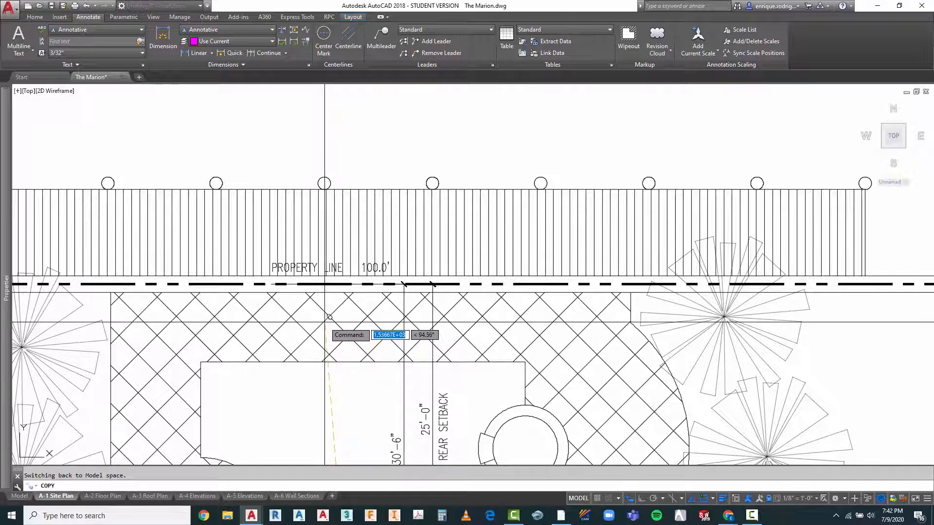
pyautogui.click(325, 322)
pyautogui.press('Escape')
# Step: Select the dock hatch behind the rear property line text and check which layer it is on
pyautogui.scroll(-2, 538, 253)
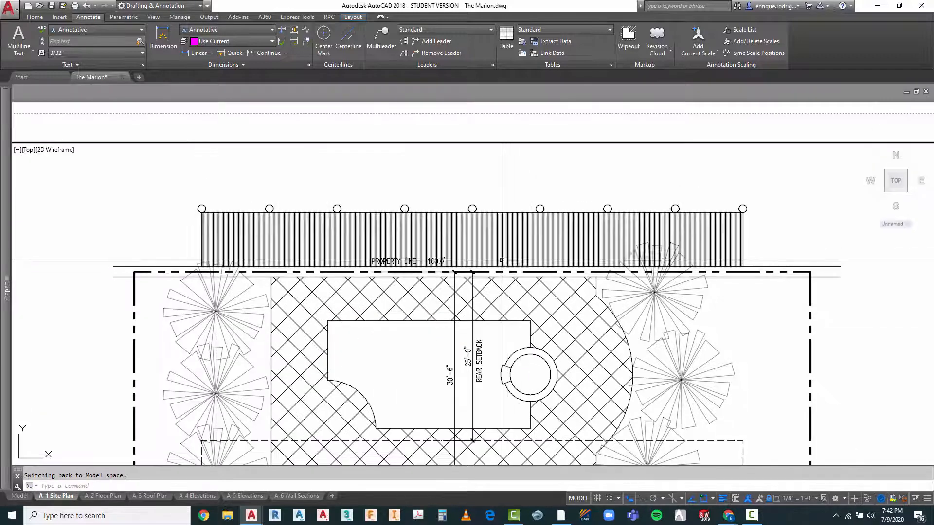
pyautogui.press('Escape')
pyautogui.click(500, 240)
pyautogui.click(491, 243)
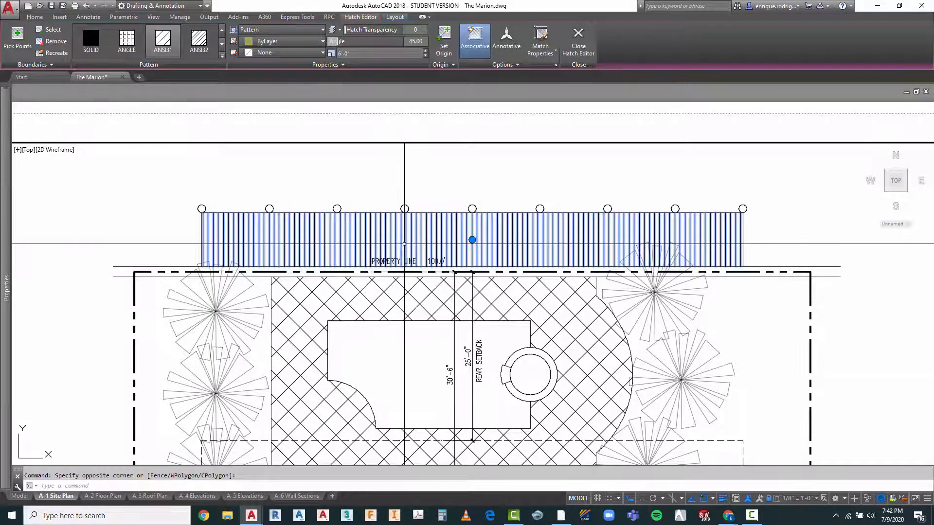
pyautogui.click(32, 18)
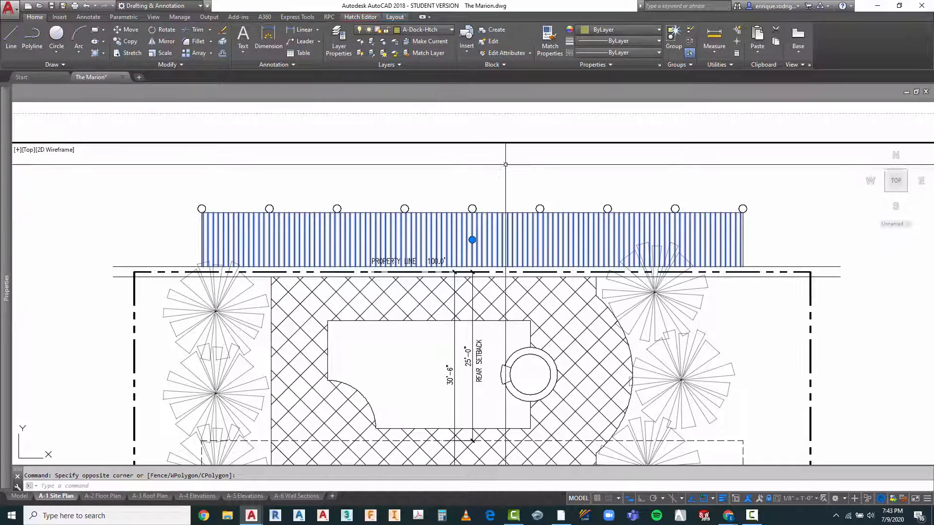
pyautogui.press('Escape')
# Step: Set the transparency of the A-Dock-Htch layer to 50
pyautogui.scroll(4, 435, 263)
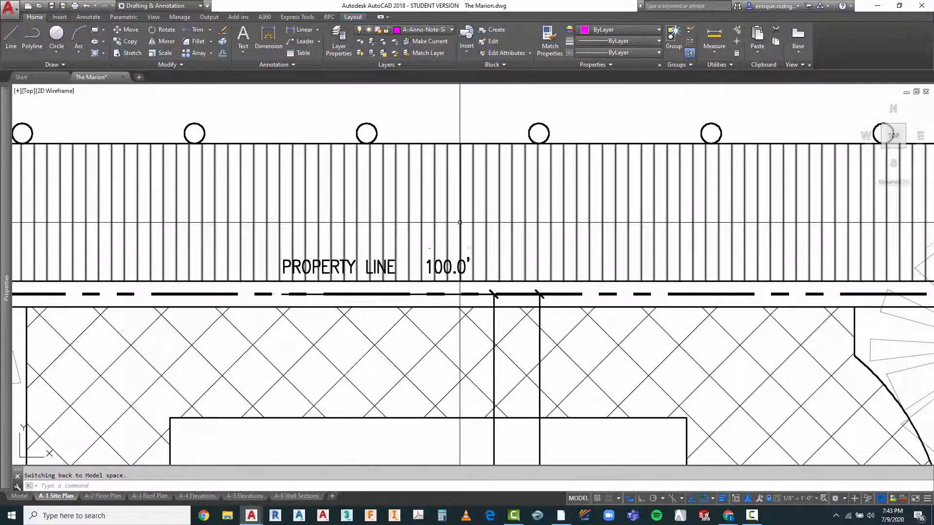
pyautogui.click(339, 43)
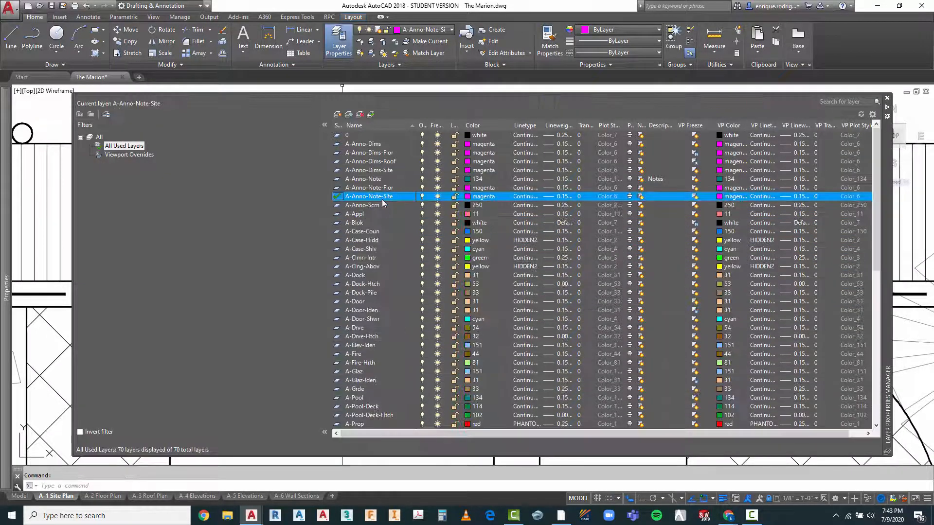
pyautogui.click(364, 286)
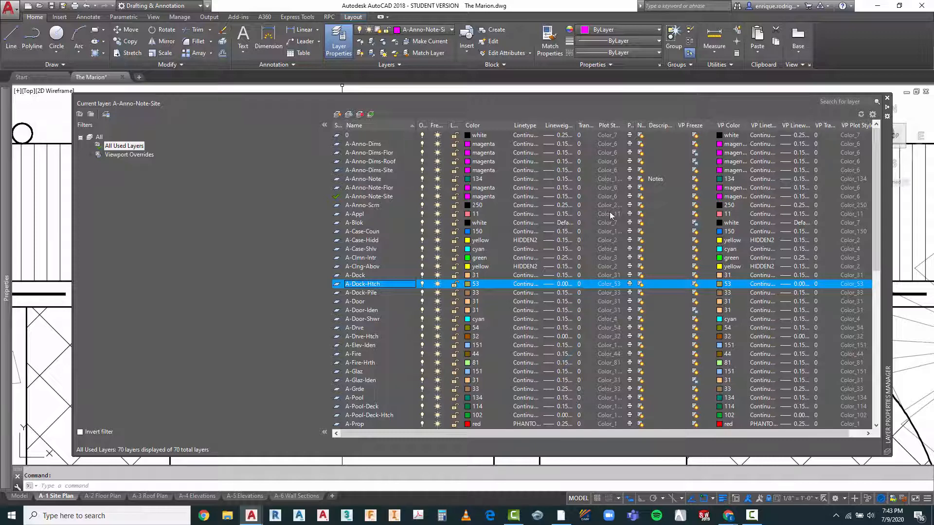
pyautogui.click(580, 285)
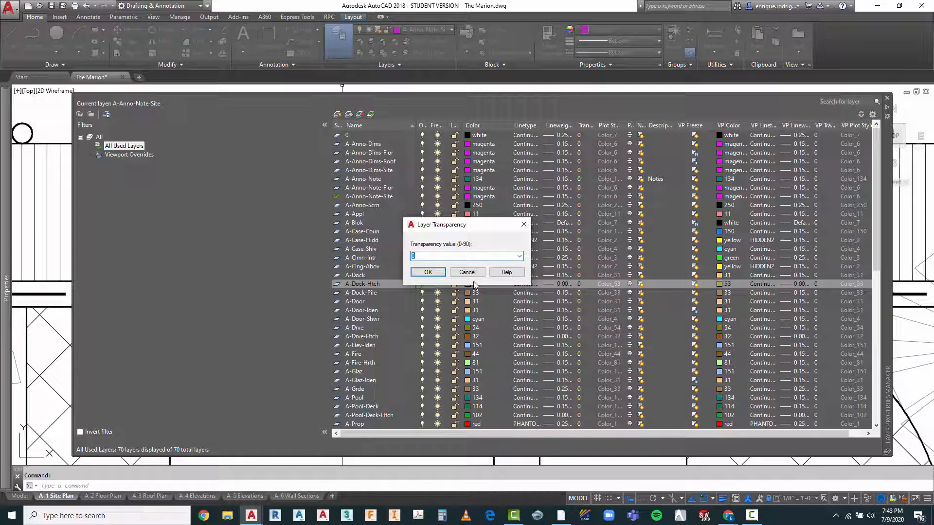
pyautogui.click(428, 272)
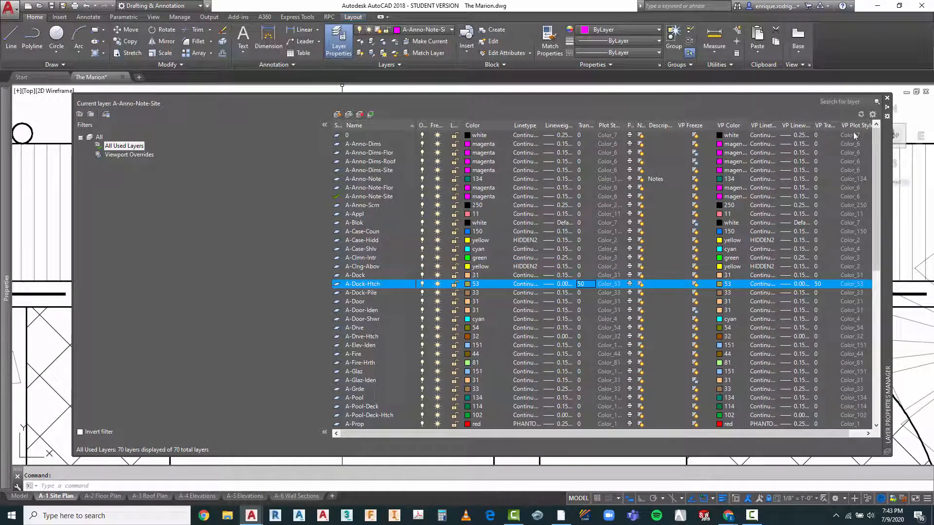
pyautogui.click(888, 100)
pyautogui.scroll(-4, 430, 146)
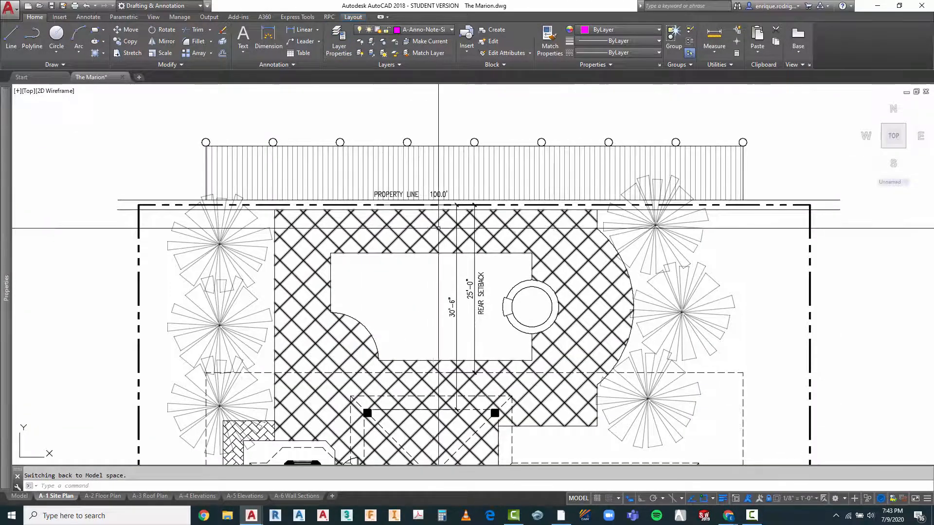
# Step: Examine how readable the rear PROPERTY LINE 100.0' text is over the faded dock hatch
pyautogui.press('Escape')
pyautogui.scroll(4, 392, 197)
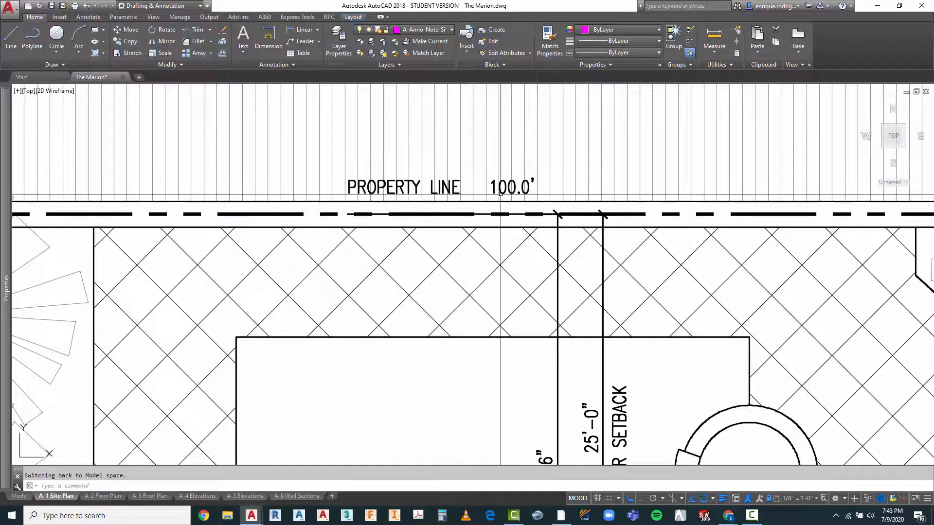
pyautogui.scroll(-6, 462, 142)
pyautogui.click(441, 151)
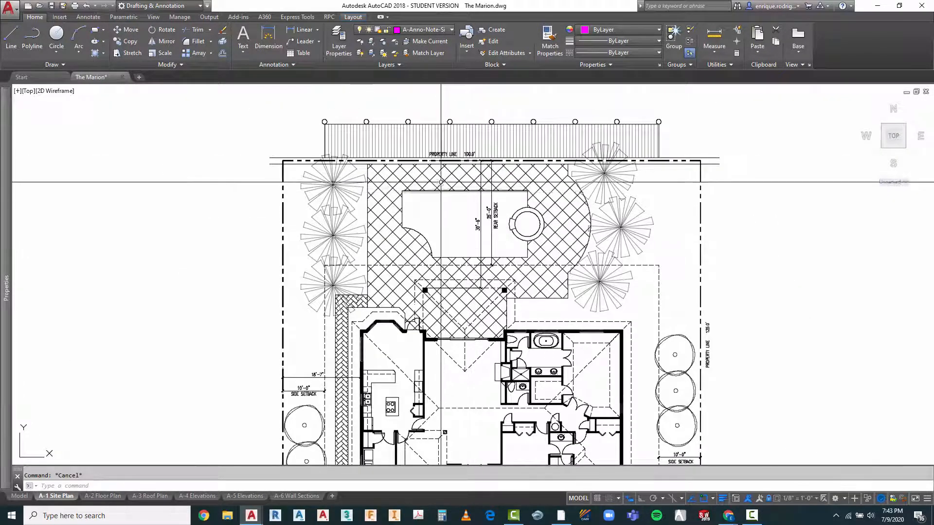
pyautogui.scroll(2, 445, 155)
pyautogui.scroll(2, 444, 156)
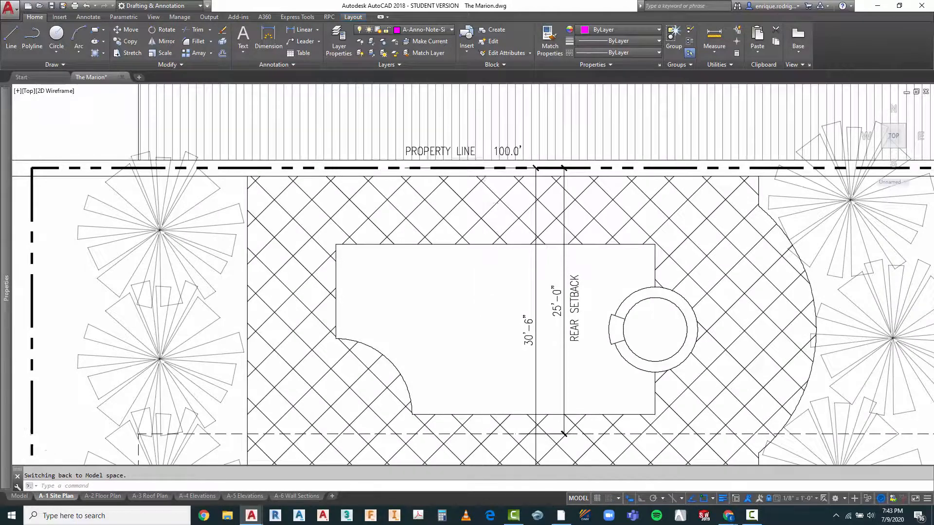
pyautogui.scroll(-6, 485, 155)
pyautogui.press('Escape')
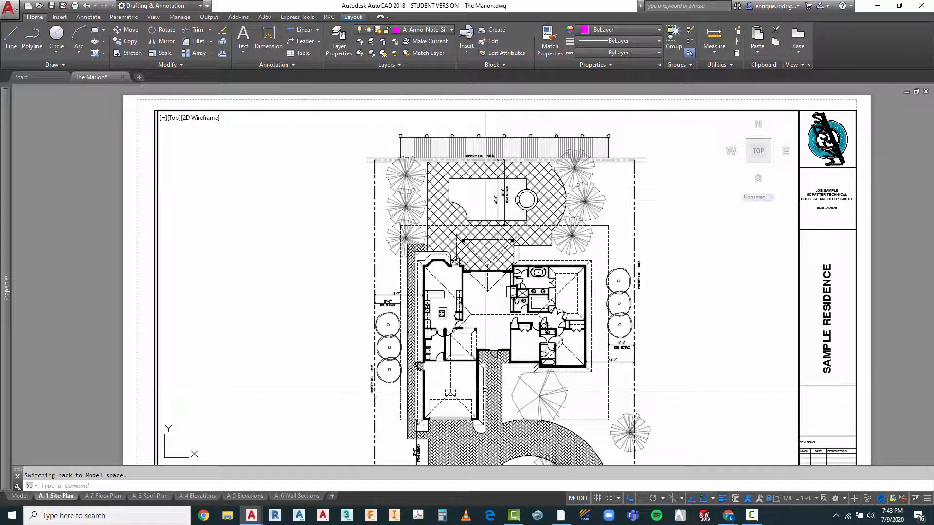
# Step: Move the PROPERTY LINE 125.0' text on the right side of the lot slightly closer to its property line
pyautogui.scroll(4, 695, 287)
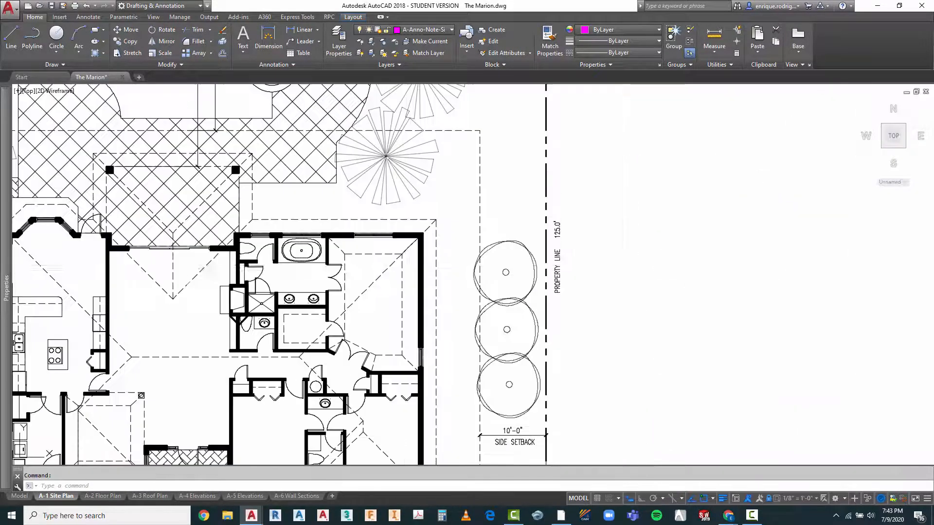
pyautogui.press('Escape')
pyautogui.press('Return')
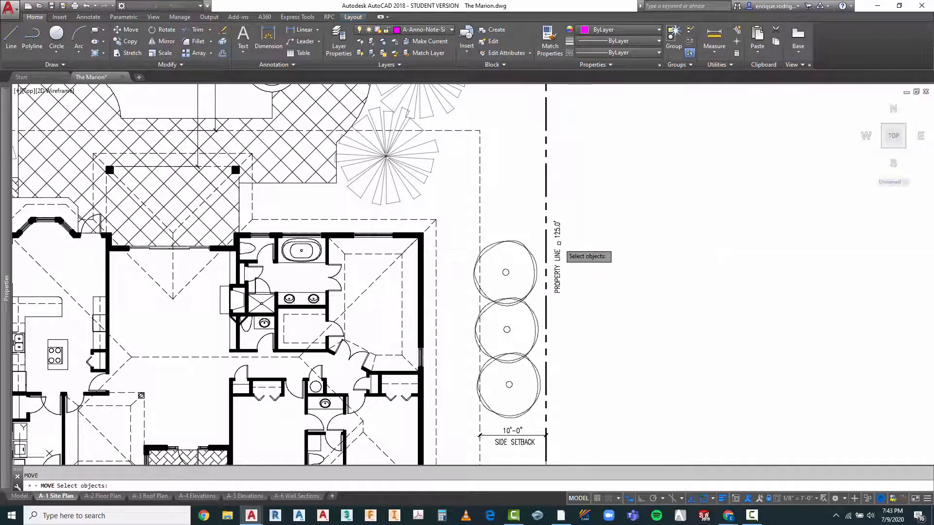
pyautogui.click(563, 250)
pyautogui.click(560, 261)
pyautogui.click(603, 279)
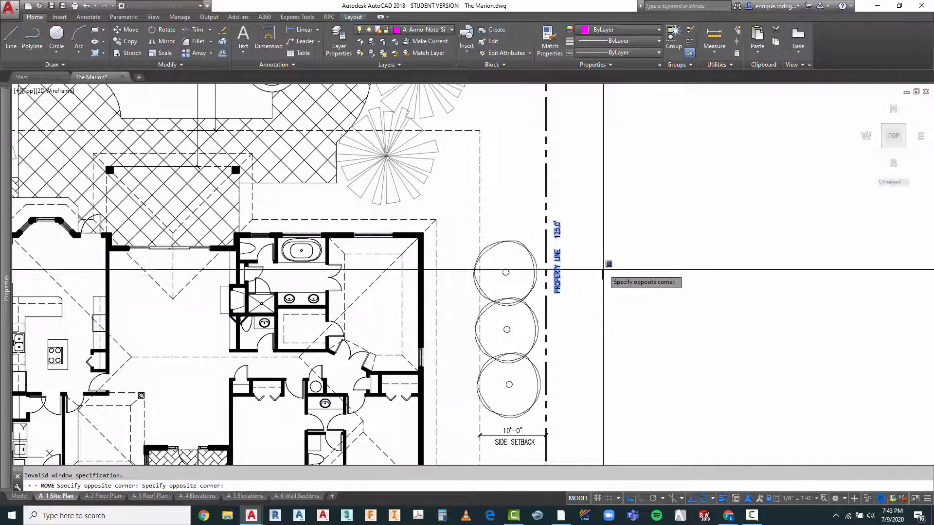
pyautogui.click(607, 268)
pyautogui.press('Return')
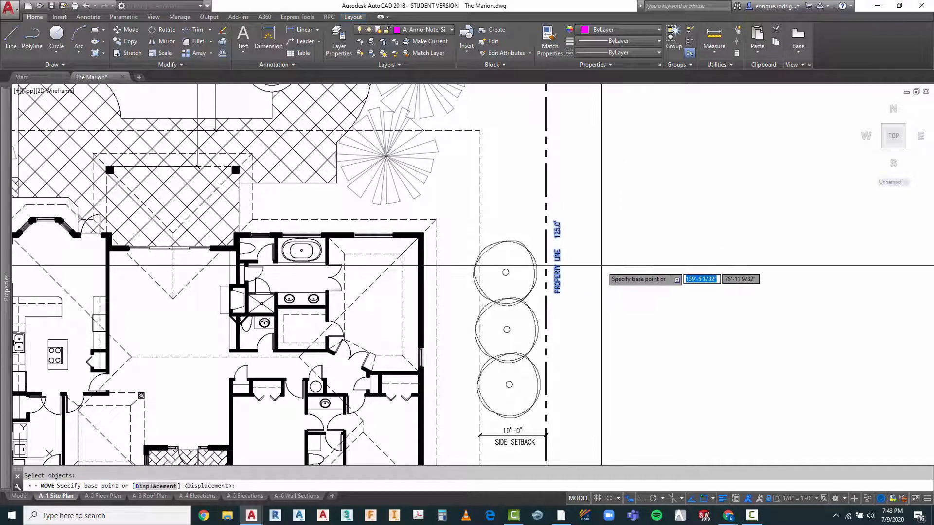
pyautogui.click(604, 268)
pyautogui.click(599, 269)
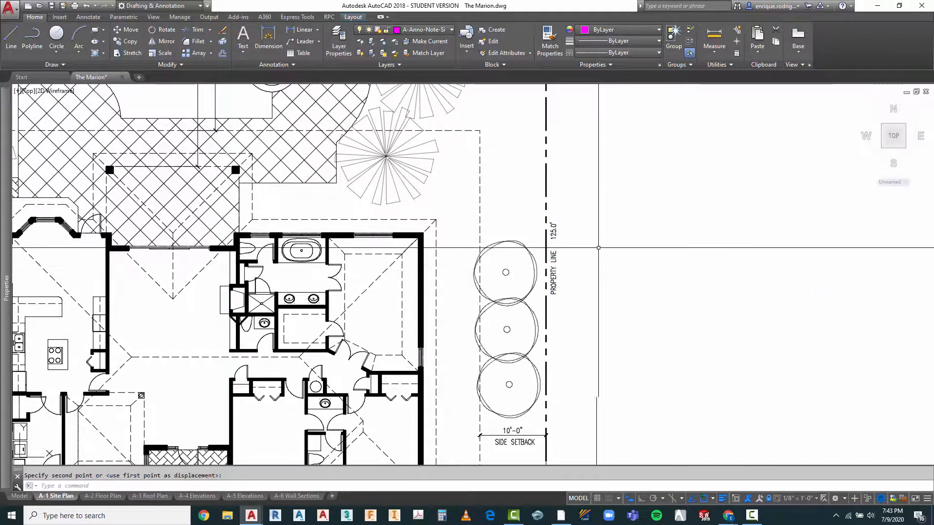
# Step: Examine the trees at the front of the lot, highlighting the four matching ones near the property line and driveway
pyautogui.scroll(-4, 541, 166)
pyautogui.scroll(-3, 405, 421)
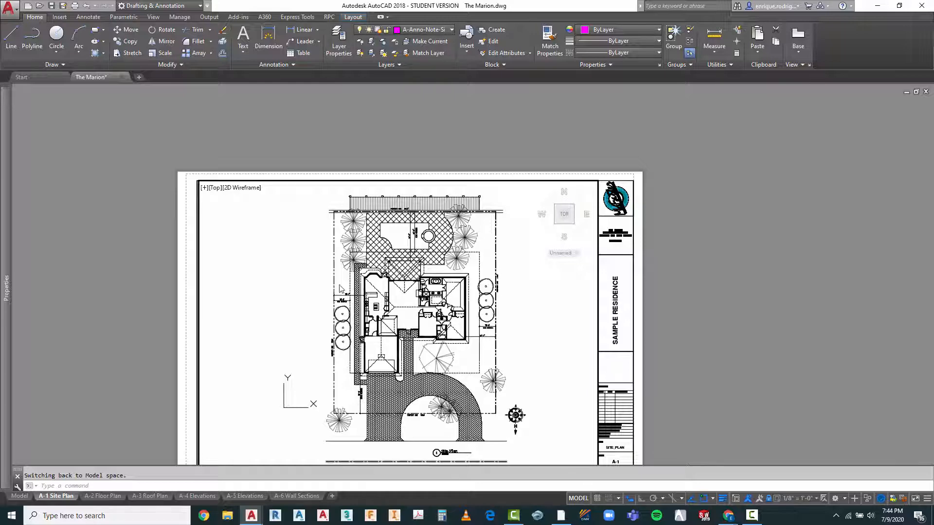
pyautogui.scroll(-2, 341, 289)
pyautogui.scroll(6, 348, 346)
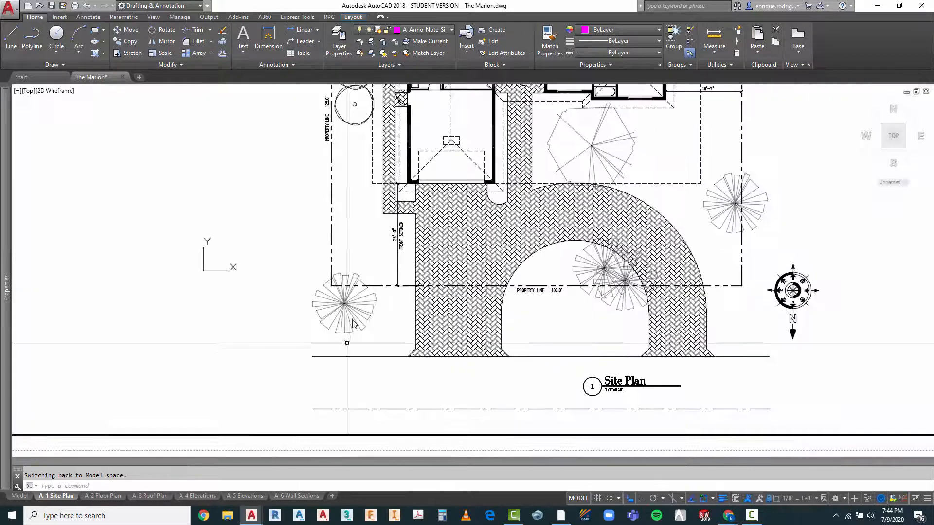
pyautogui.scroll(4, 354, 323)
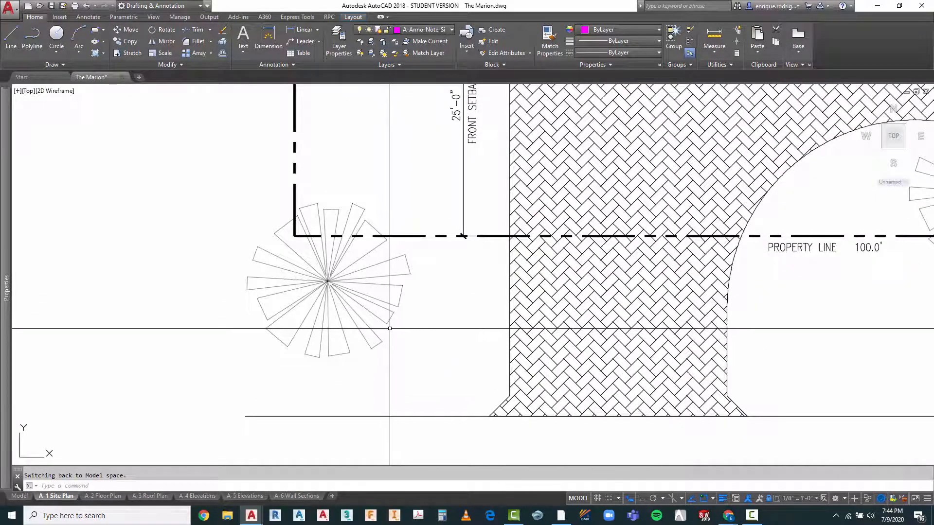
pyautogui.scroll(-4, 316, 304)
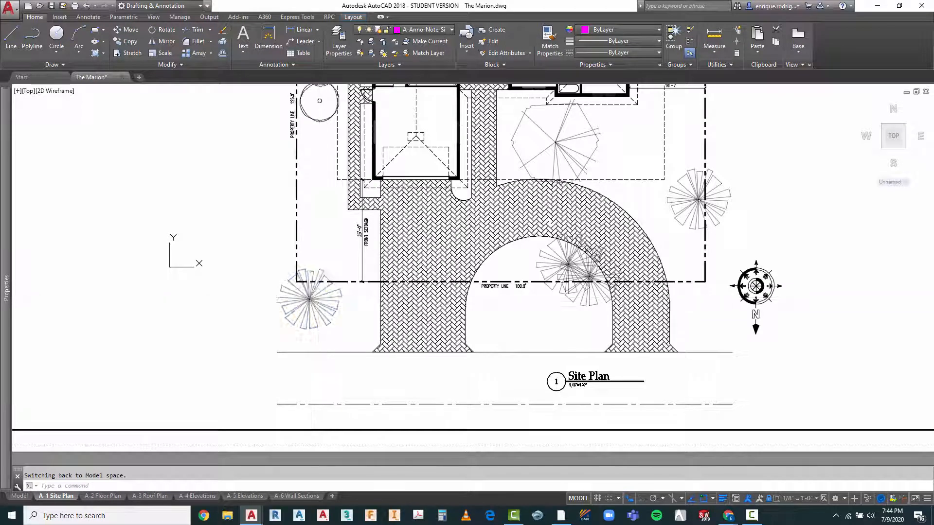
pyautogui.click(319, 301)
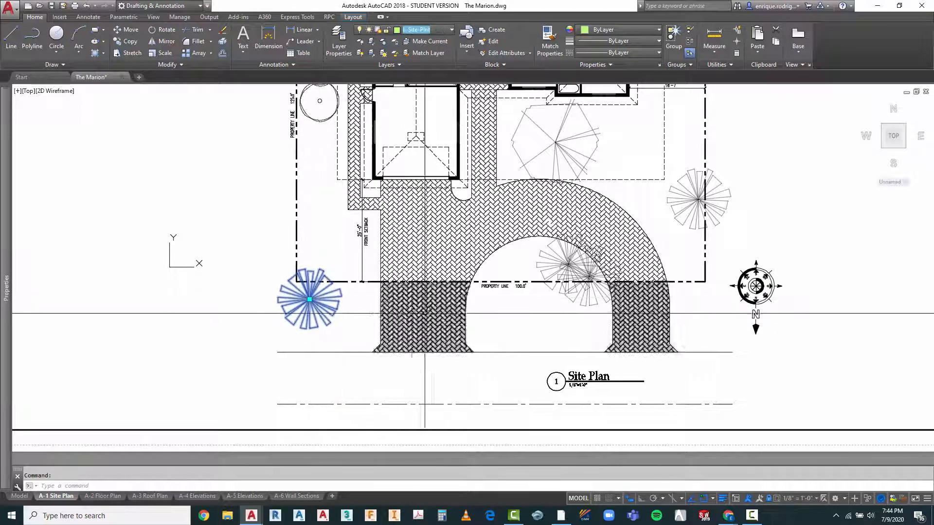
pyautogui.click(553, 254)
pyautogui.click(589, 302)
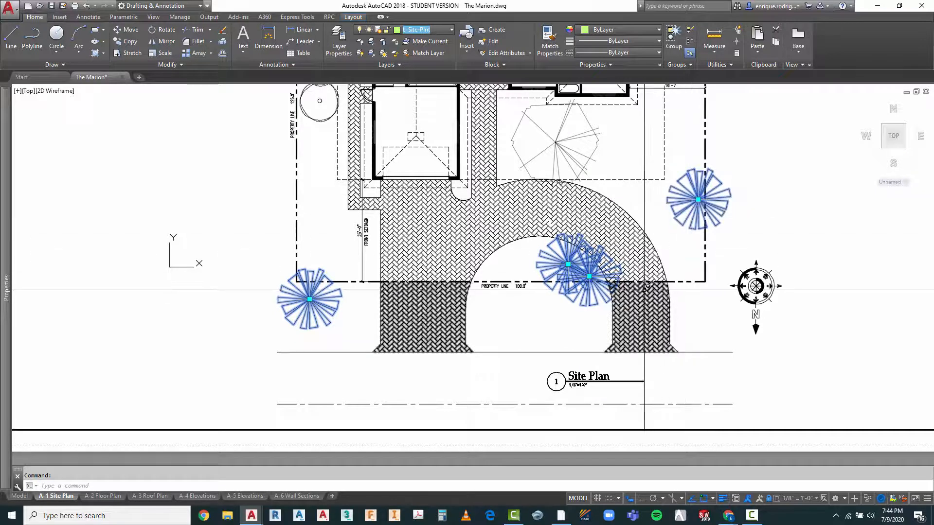
pyautogui.press('Escape')
pyautogui.scroll(-2, 503, 294)
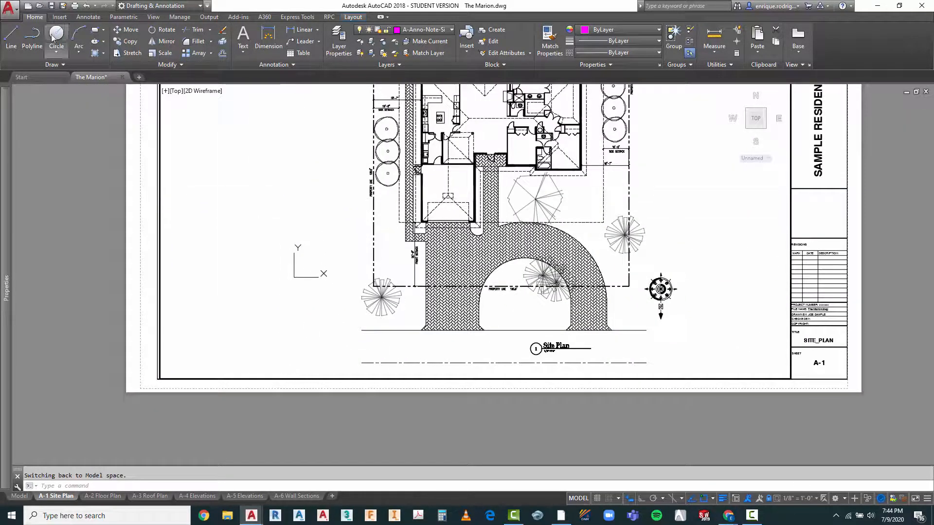
# Step: Add an annotative 3/32" multiline text label E beside the tree at the front left corner of the lot
pyautogui.click(86, 18)
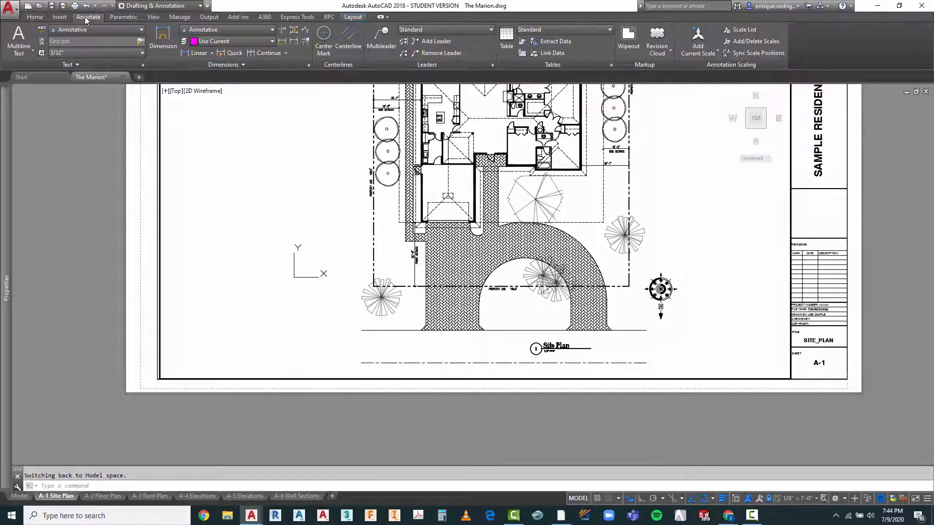
pyautogui.click(20, 42)
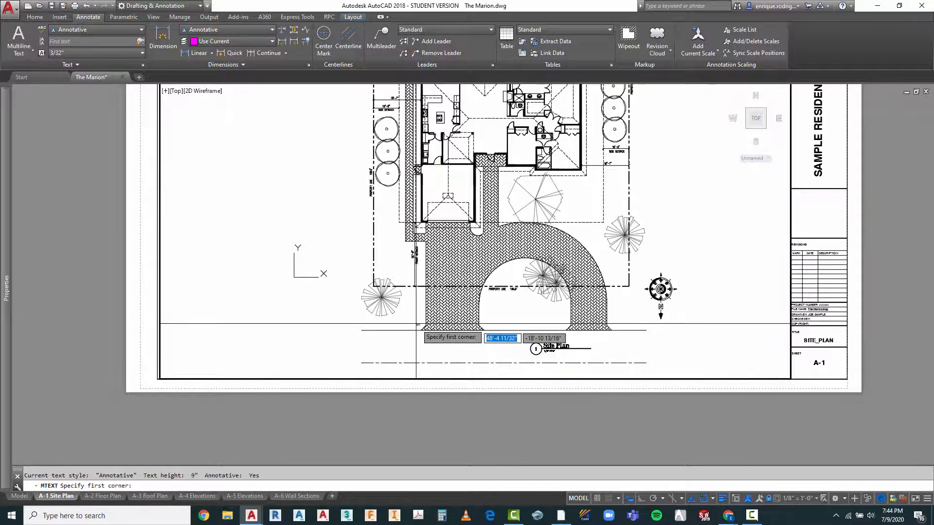
pyautogui.scroll(5, 415, 316)
pyautogui.click(353, 276)
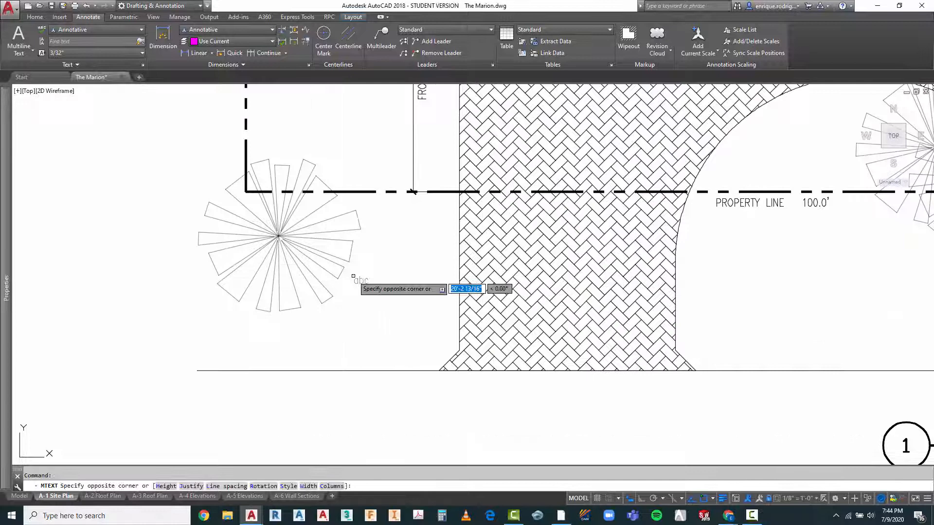
pyautogui.click(401, 312)
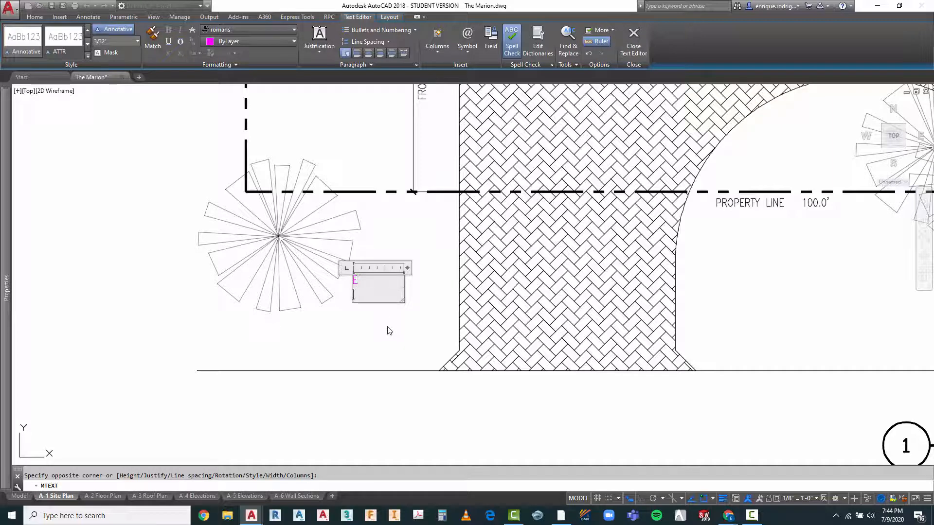
pyautogui.press('Escape')
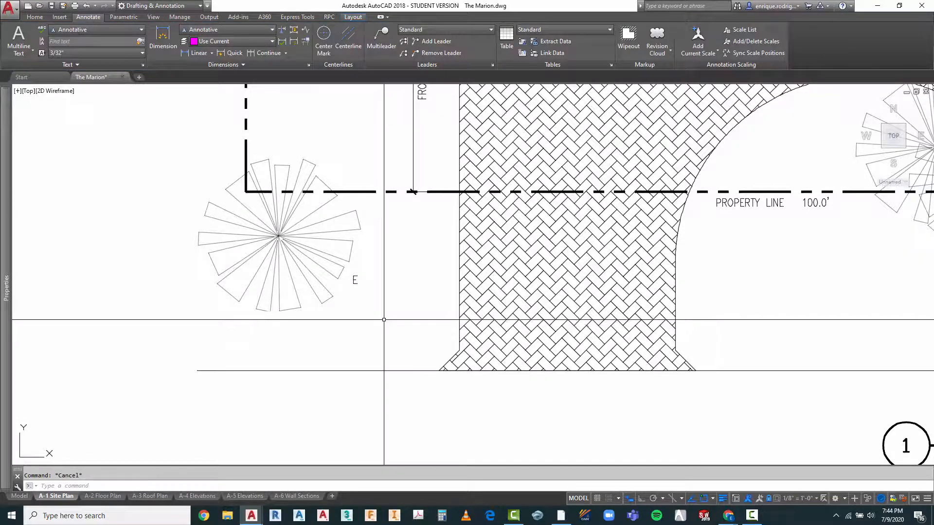
# Step: Move the E label closer to the edge of the front left tree
pyautogui.write('M')
pyautogui.press('Return')
pyautogui.click(368, 271)
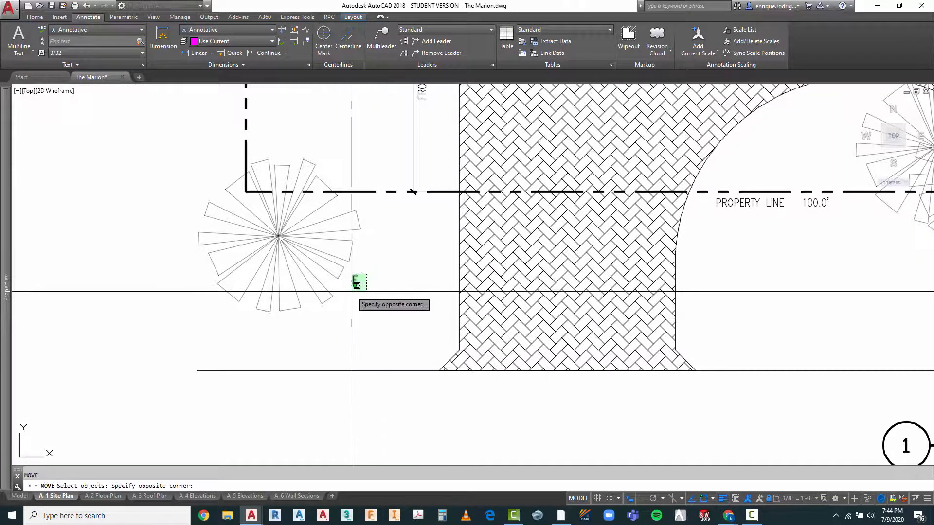
pyautogui.click(353, 292)
pyautogui.press('Return')
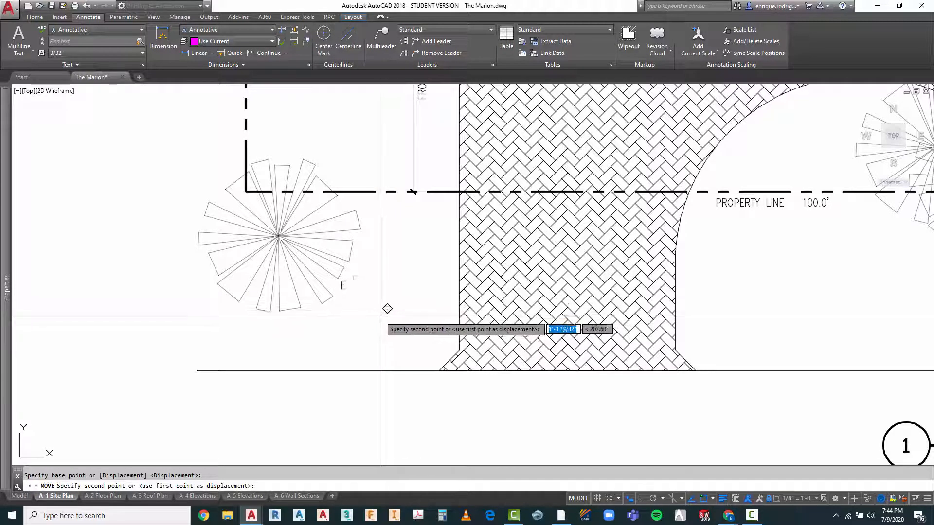
pyautogui.click(391, 309)
pyautogui.press('Escape')
# Step: Copy the E label from the front left tree beside each of the two overlapping trees inside the driveway loop
pyautogui.write('ct ')
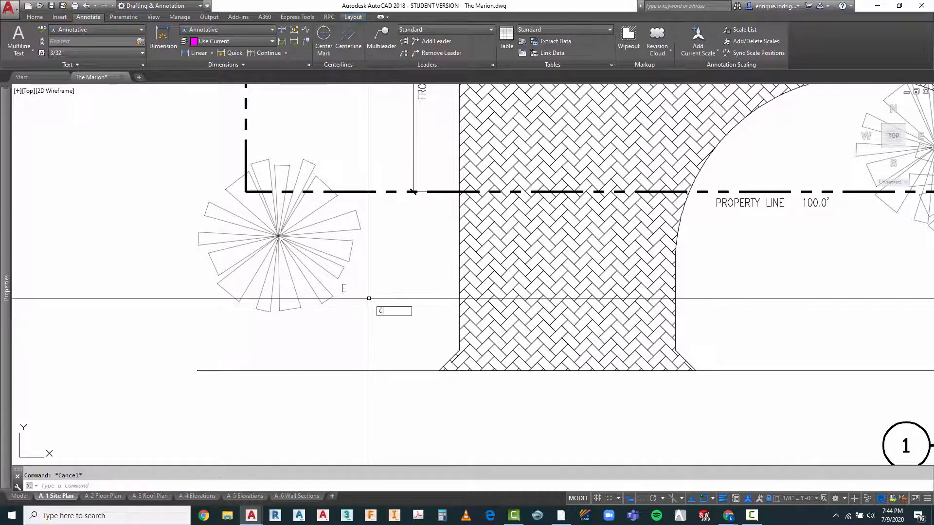
pyautogui.write('o')
pyautogui.press('Return')
pyautogui.click(355, 285)
pyautogui.click(342, 301)
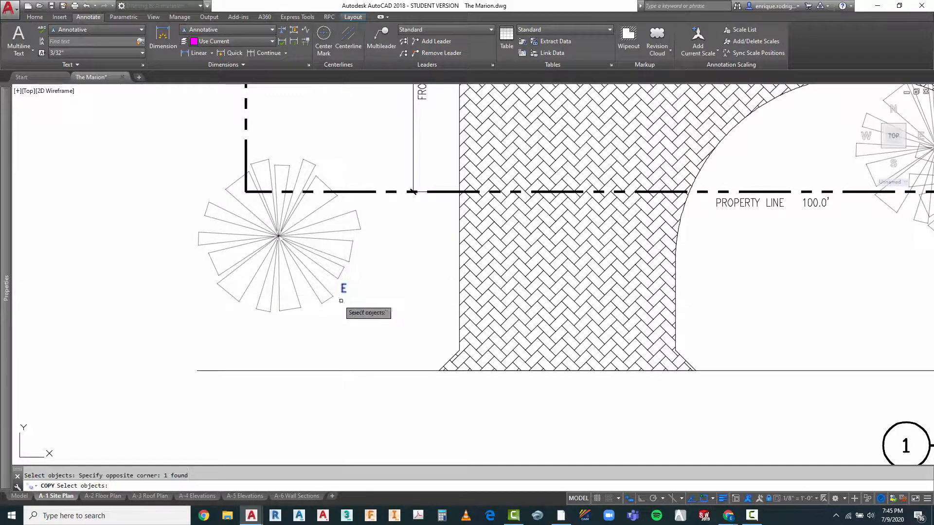
pyautogui.press('Return')
pyautogui.click(344, 314)
pyautogui.scroll(-2, 268, 313)
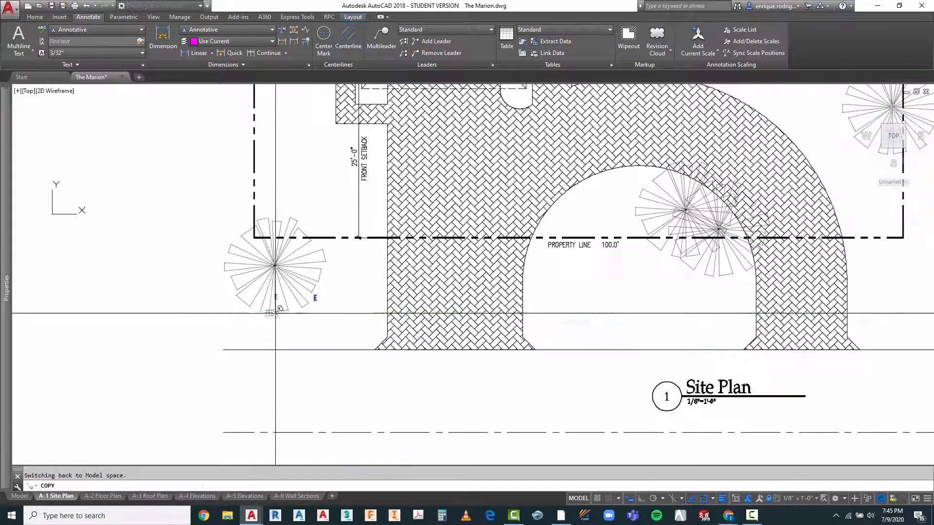
pyautogui.scroll(2, 673, 275)
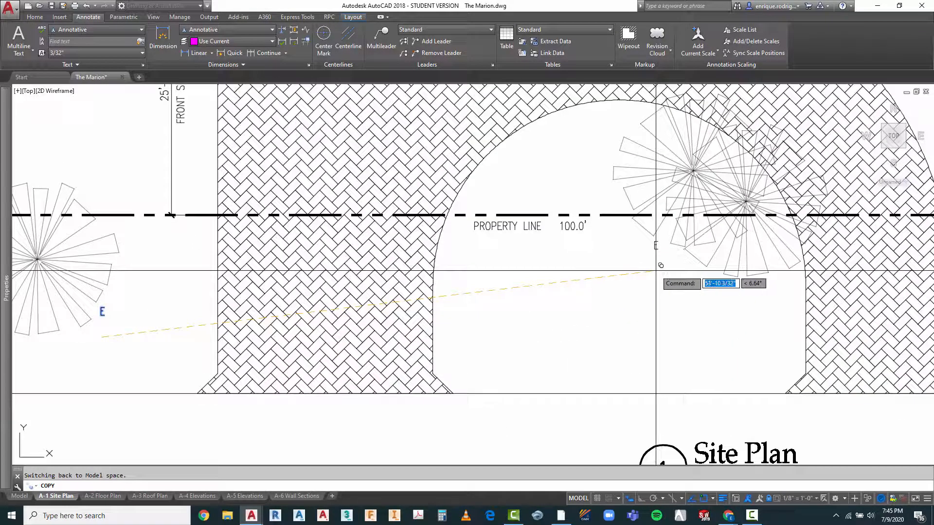
pyautogui.click(656, 271)
pyautogui.click(772, 298)
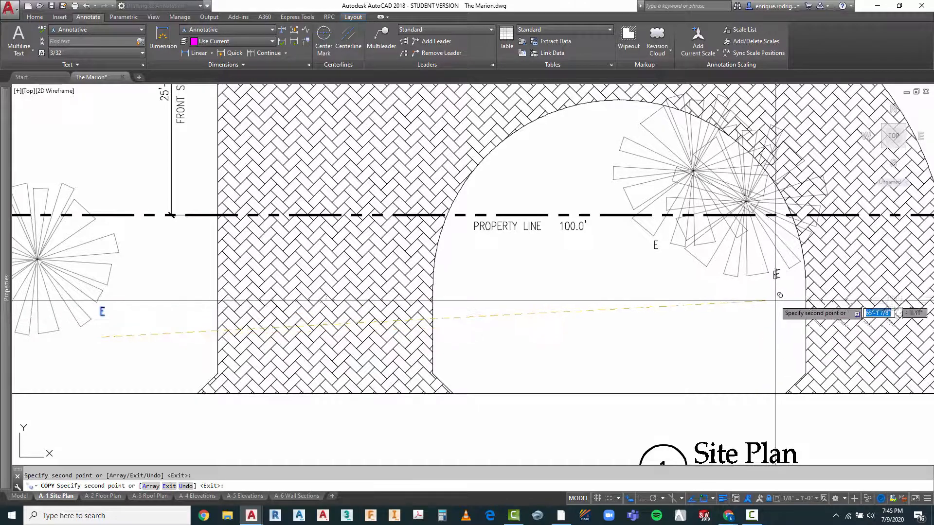
# Step: Place another copy of the E label beside the tree on the right property line and finish copying
pyautogui.scroll(-2, 462, 318)
pyautogui.press('Return')
pyautogui.scroll(4, 706, 241)
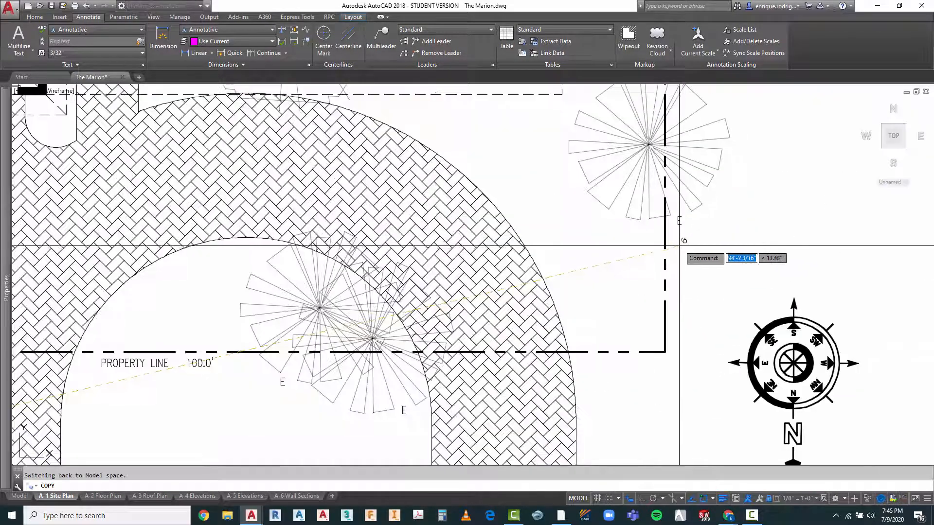
pyautogui.scroll(-5, 680, 247)
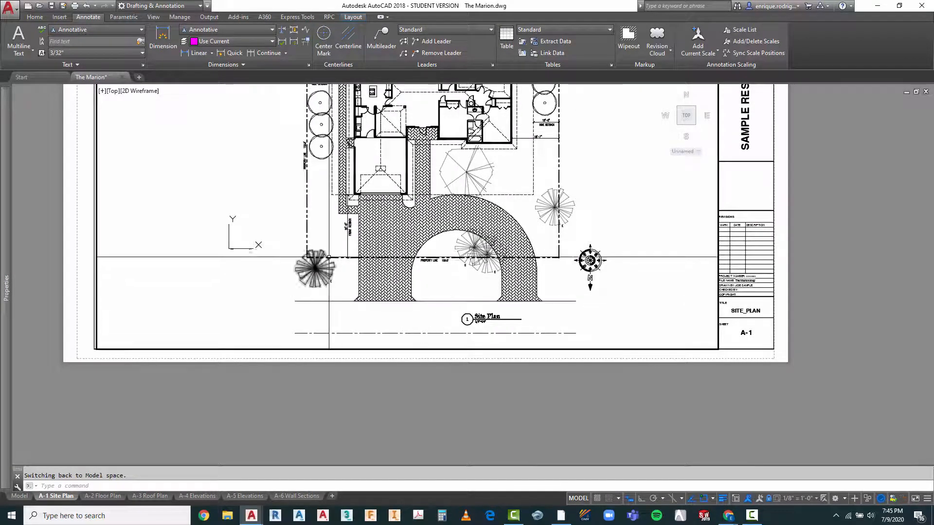
# Step: Examine the labelled front trees, the rear trees beside the pool deck and the overall site plan sheet
pyautogui.scroll(2, 329, 257)
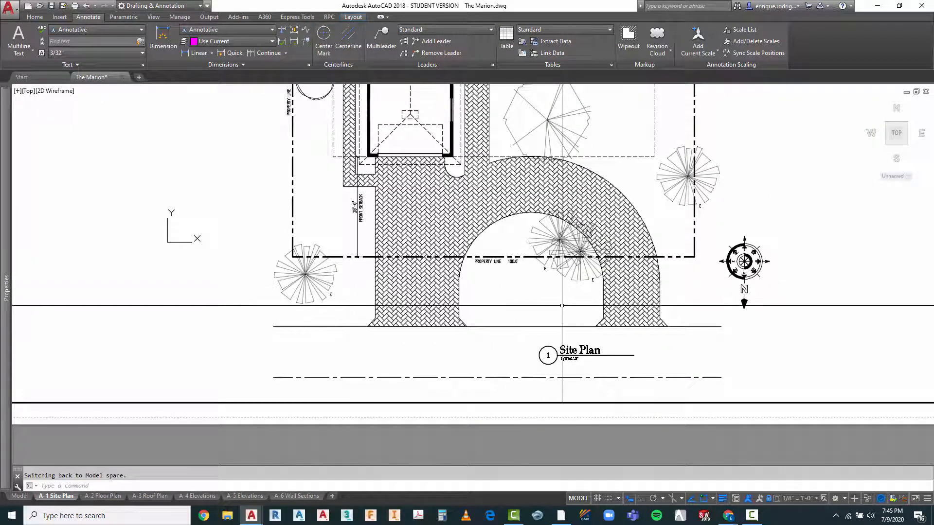
pyautogui.scroll(-4, 562, 306)
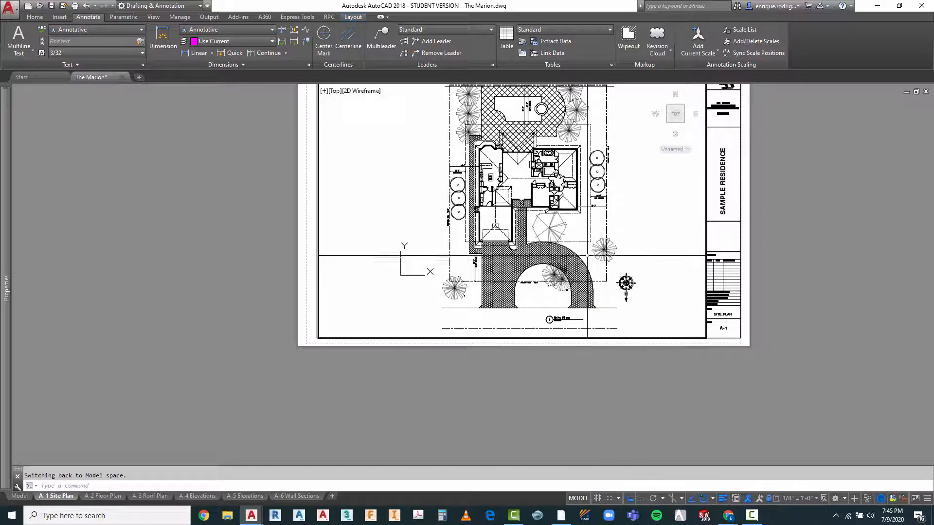
pyautogui.scroll(4, 559, 293)
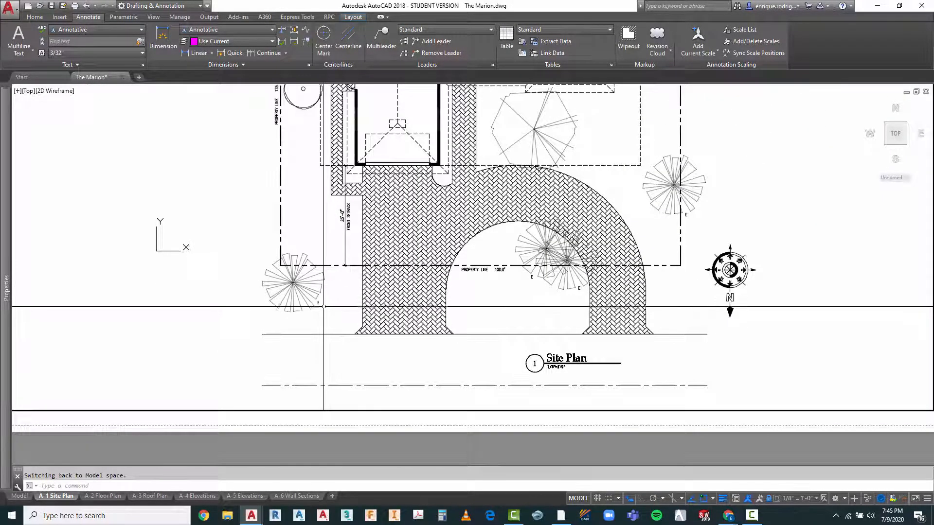
pyautogui.scroll(-4, 516, 321)
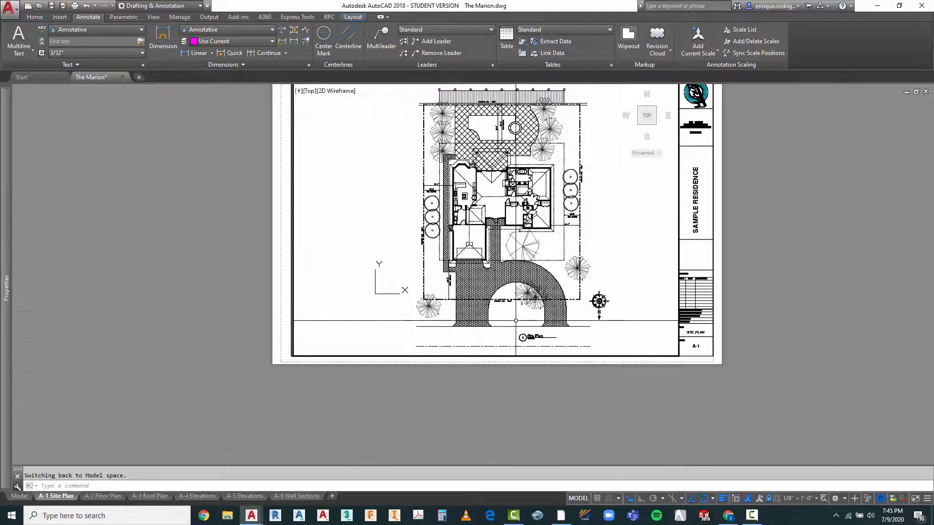
pyautogui.scroll(4, 446, 113)
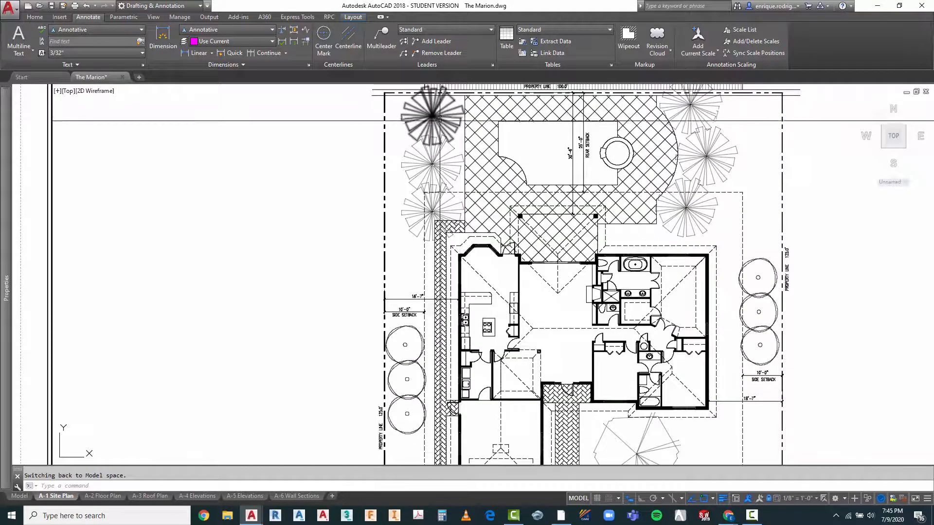
pyautogui.scroll(-4, 512, 138)
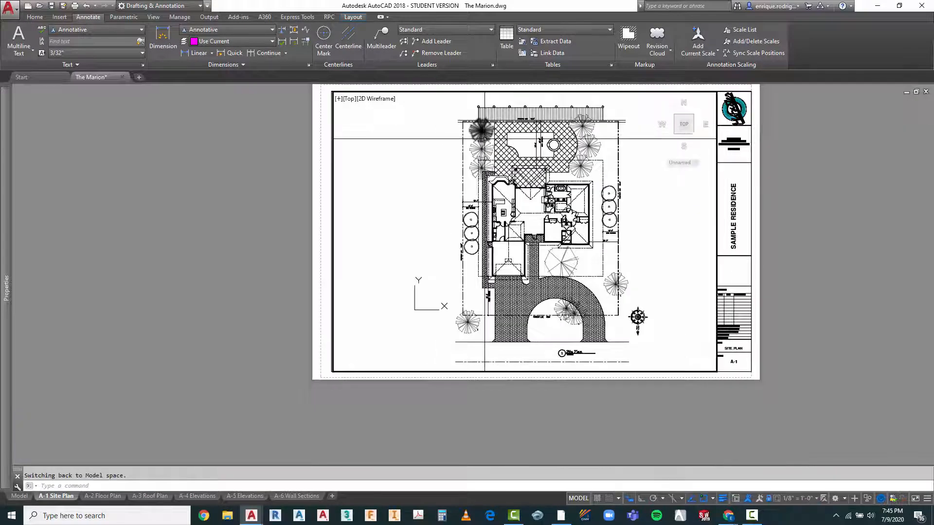
pyautogui.scroll(3, 408, 194)
pyautogui.scroll(-3, 409, 196)
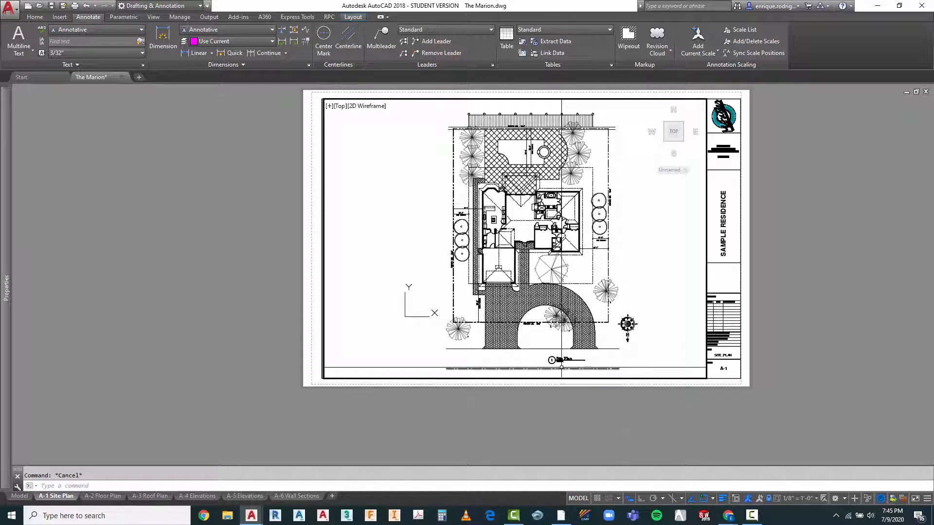
# Step: Switch to paper space and copy the Site Plan title with its underline to the blank area left of the pool deck
pyautogui.doubleClick(262, 254)
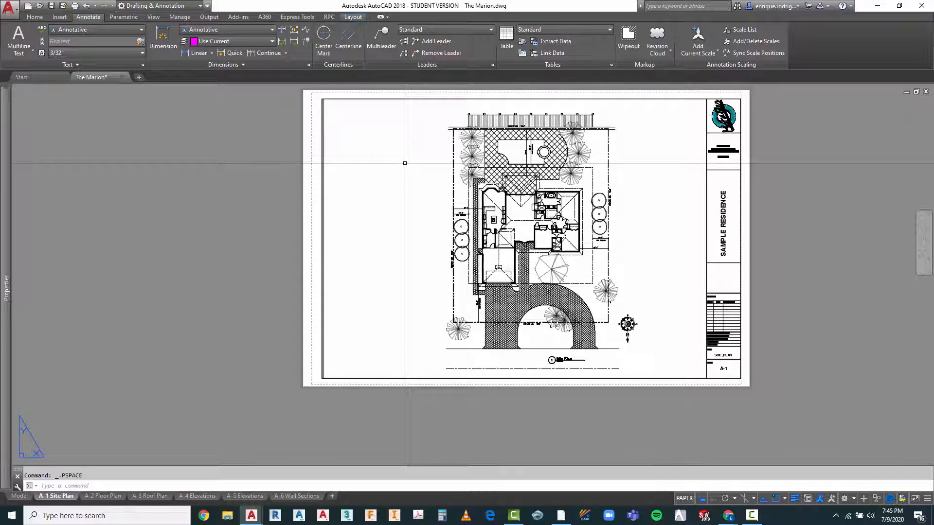
pyautogui.scroll(7, 555, 352)
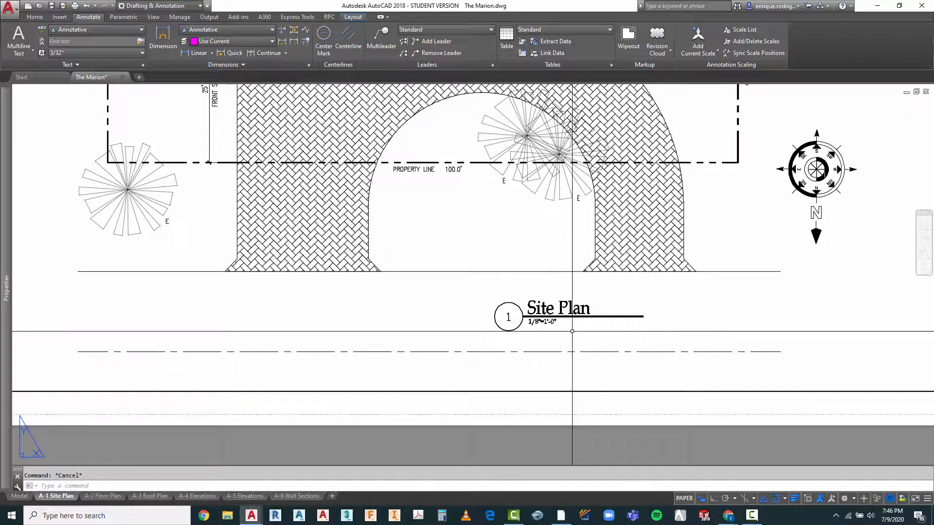
pyautogui.press('Escape')
pyautogui.write('ct o')
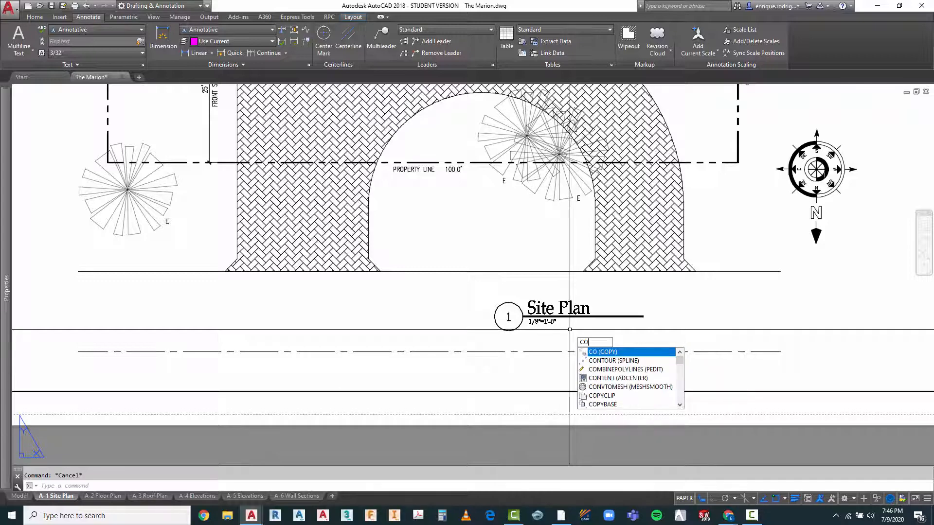
pyautogui.press('Return')
pyautogui.click(586, 291)
pyautogui.click(563, 321)
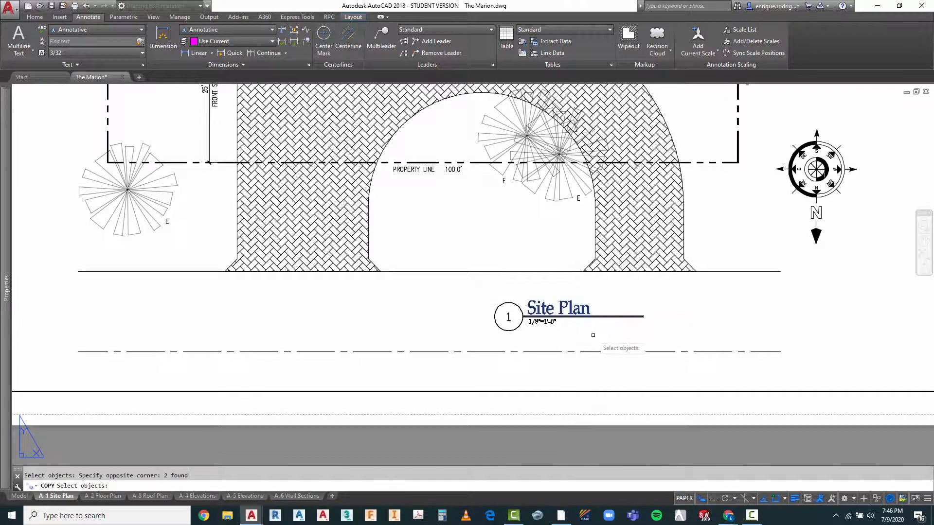
pyautogui.press('Return')
pyautogui.click(583, 336)
pyautogui.scroll(-5, 602, 298)
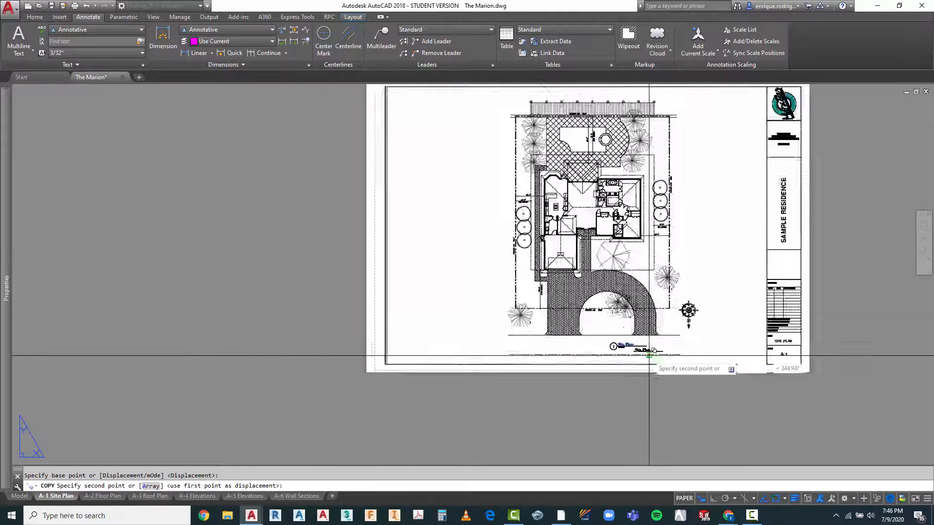
pyautogui.scroll(5, 602, 298)
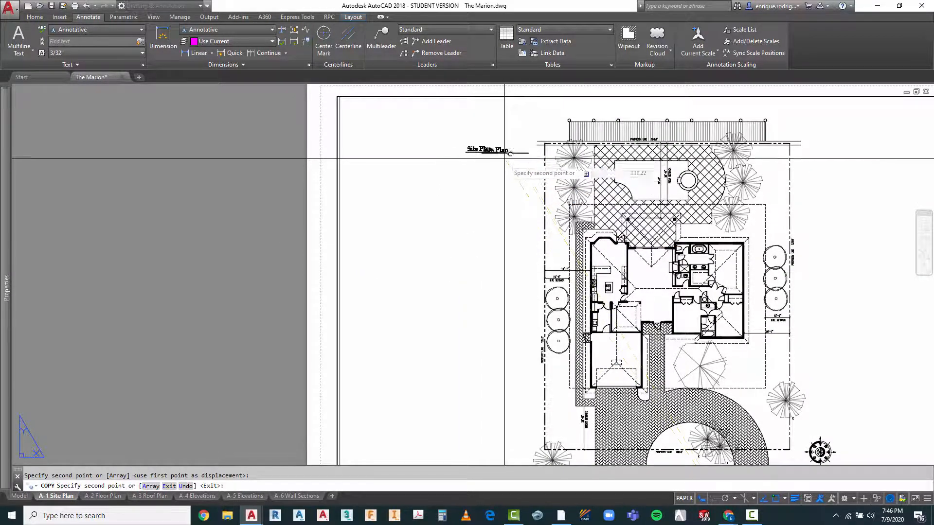
pyautogui.scroll(2, 489, 157)
pyautogui.scroll(-2, 384, 193)
pyautogui.press('Escape')
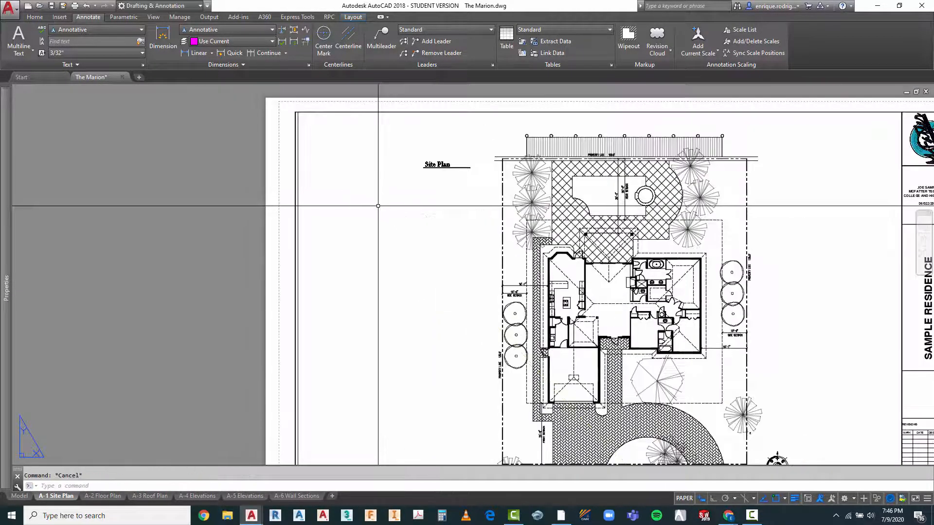
# Step: Change the space of the copied Site Plan title and its underline from paper space to model space
pyautogui.scroll(2, 455, 173)
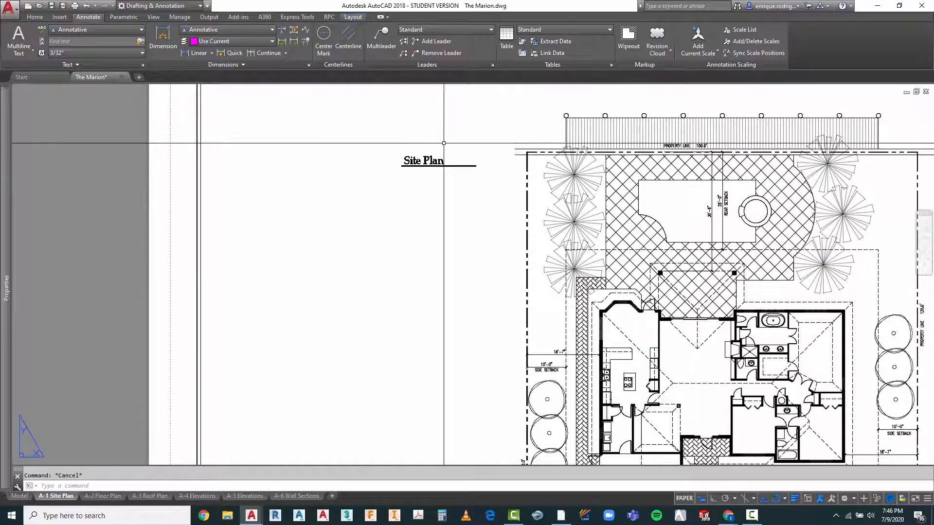
pyautogui.click(422, 161)
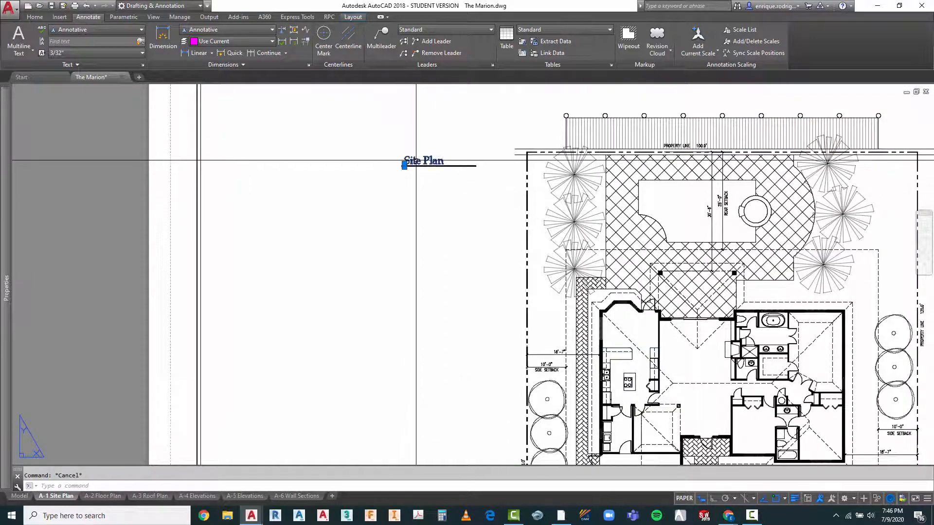
pyautogui.press('Escape')
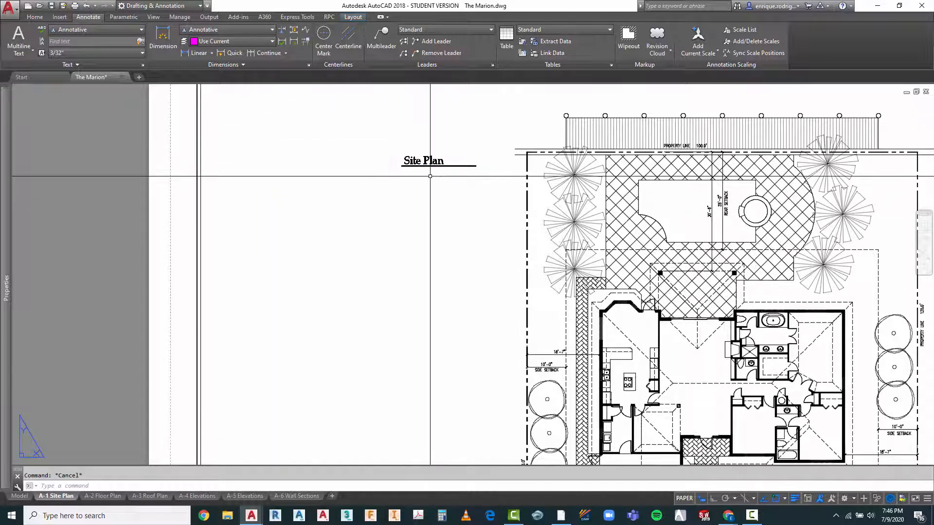
pyautogui.scroll(-4, 430, 177)
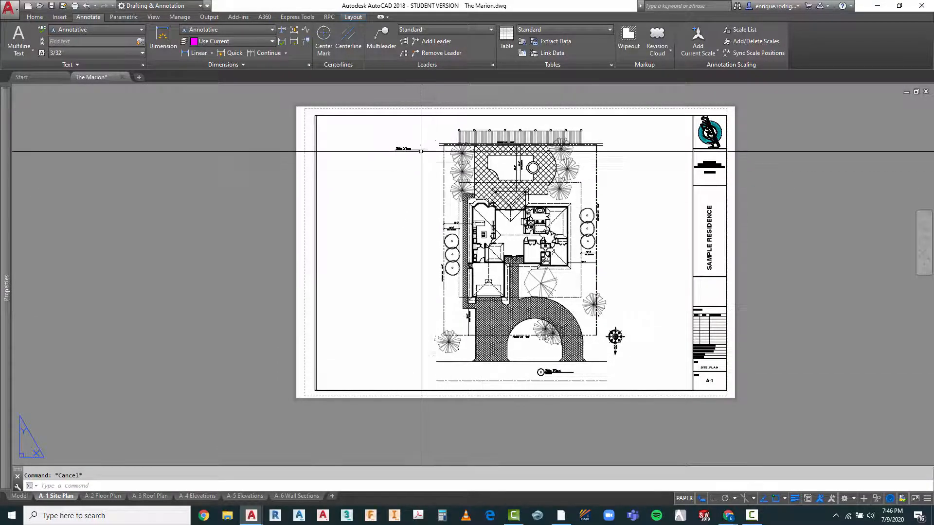
pyautogui.scroll(4, 421, 151)
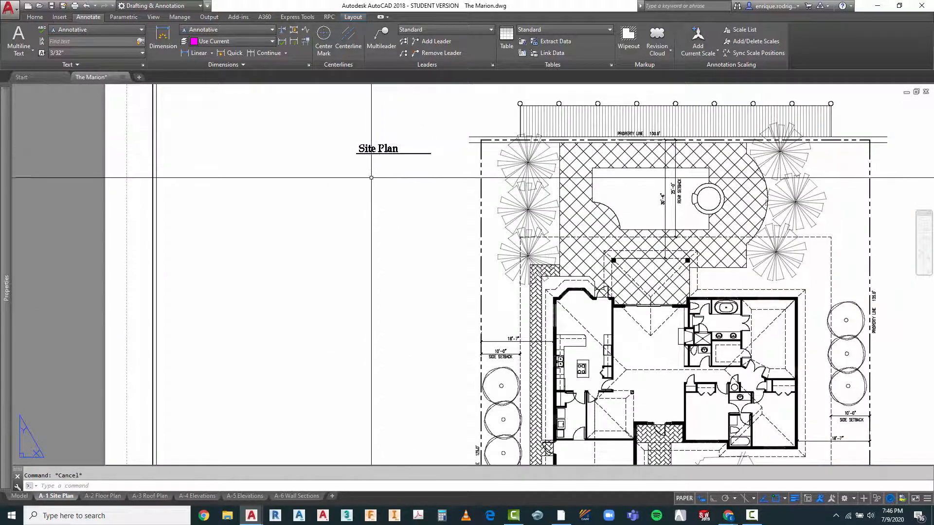
pyautogui.click(395, 138)
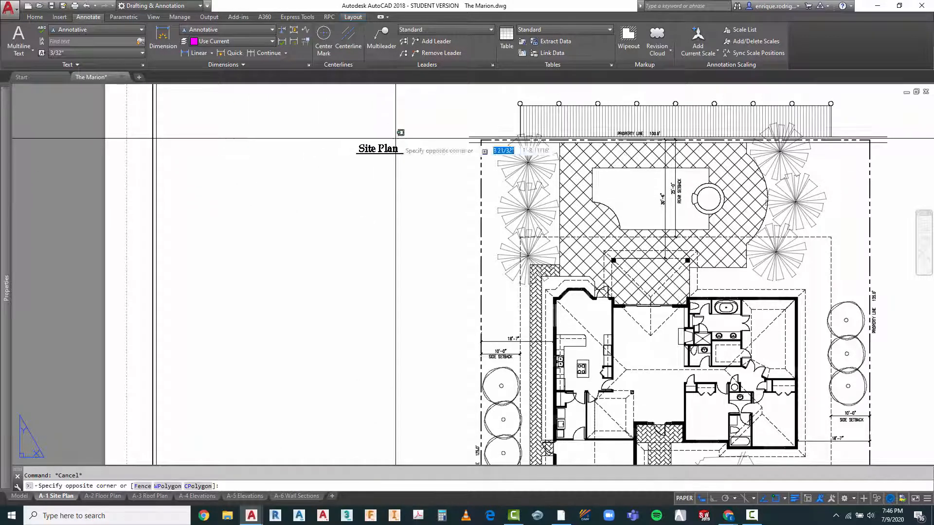
pyautogui.click(357, 162)
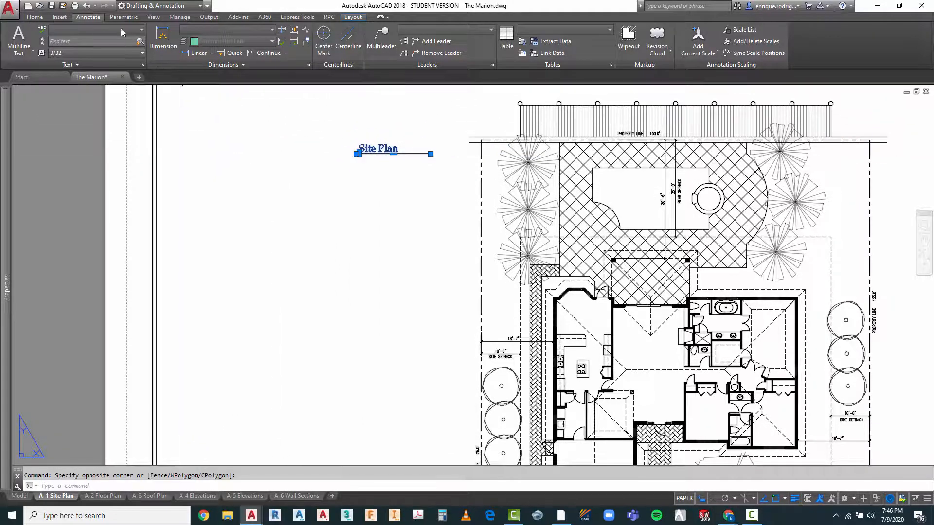
pyautogui.click(35, 17)
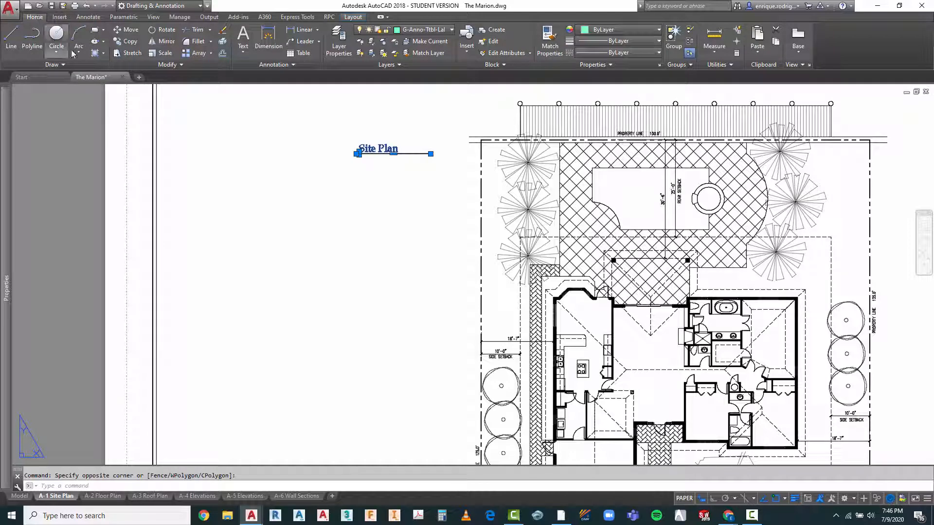
pyautogui.click(181, 66)
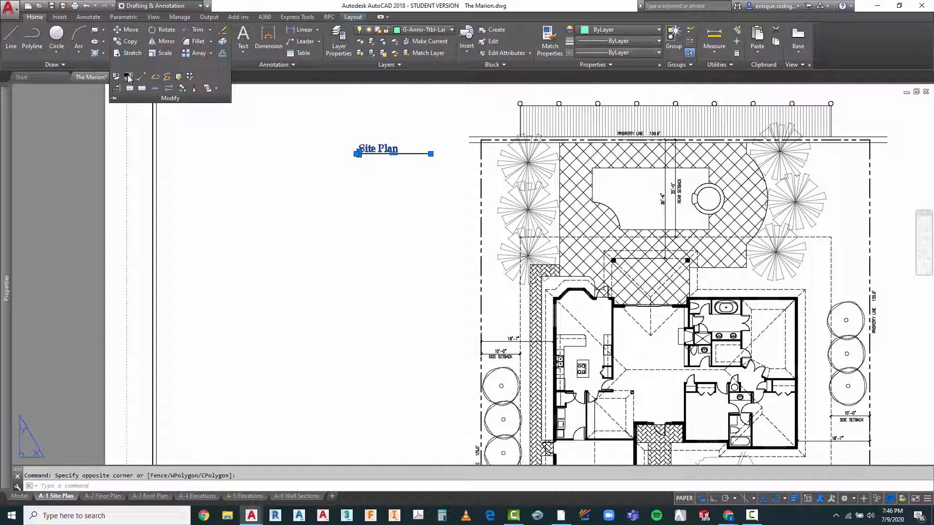
pyautogui.click(129, 79)
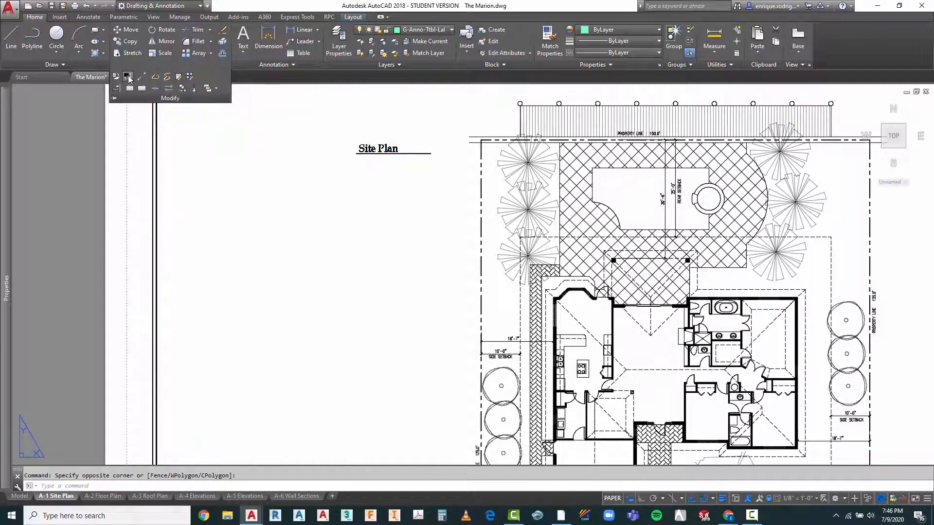
pyautogui.press('Escape')
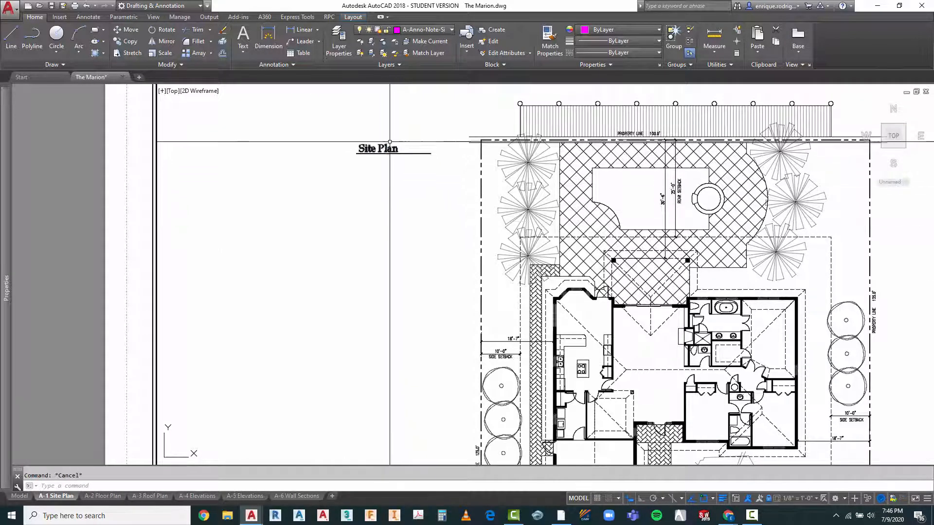
# Step: Check whether the copied title and underline can be selected in model space and in paper space
pyautogui.click(395, 140)
pyautogui.click(360, 159)
pyautogui.press('Escape')
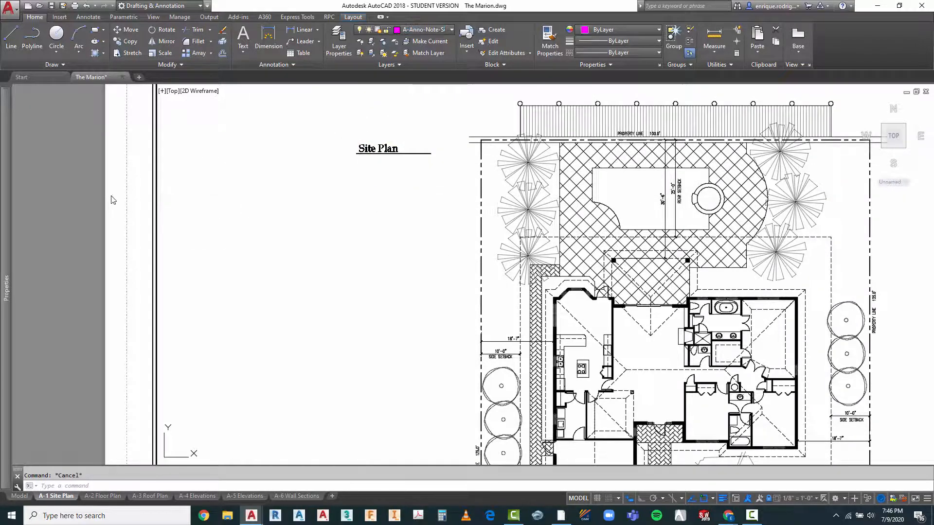
pyautogui.doubleClick(125, 191)
pyautogui.click(413, 137)
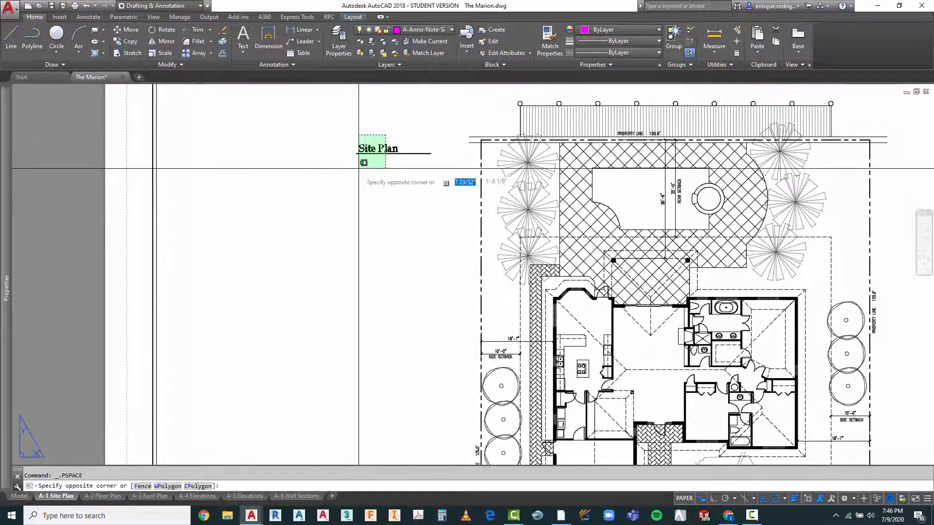
pyautogui.click(415, 130)
pyautogui.click(366, 164)
pyautogui.press('Escape')
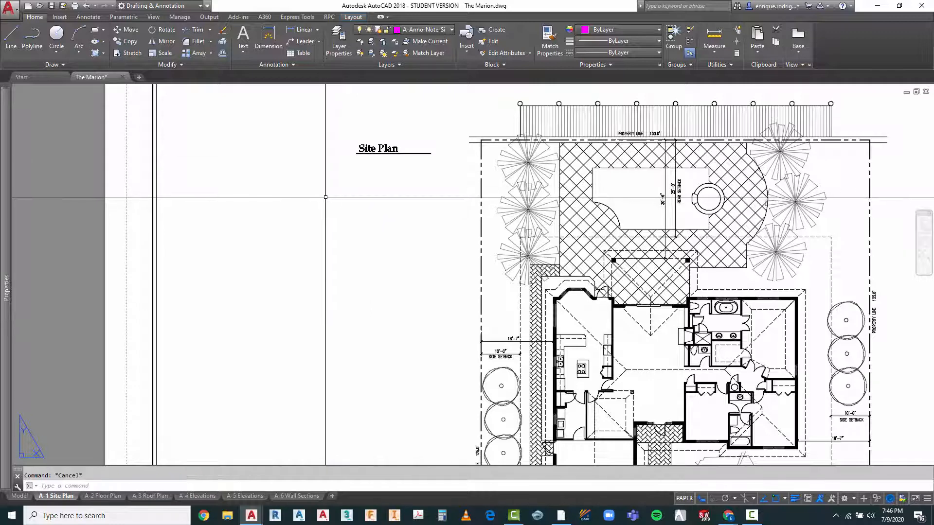
# Step: Activate model space in the viewport and change the copied Site Plan title to read "Legal Description"
pyautogui.doubleClick(326, 197)
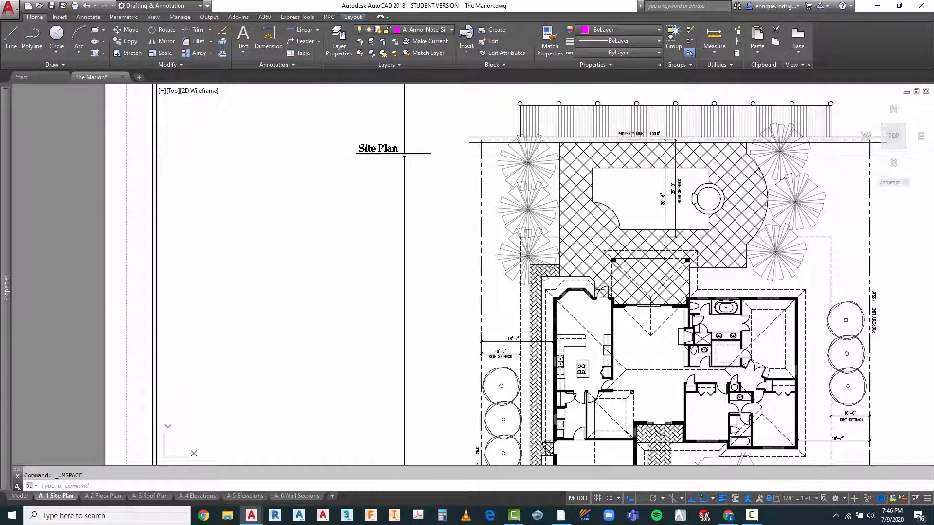
pyautogui.scroll(4, 405, 152)
pyautogui.scroll(-4, 342, 183)
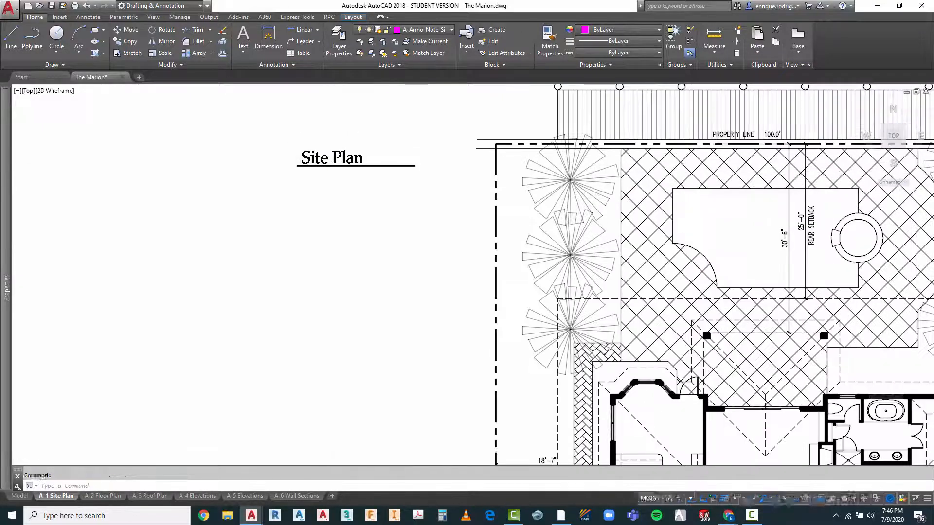
pyautogui.scroll(4, 321, 176)
pyautogui.doubleClick(317, 154)
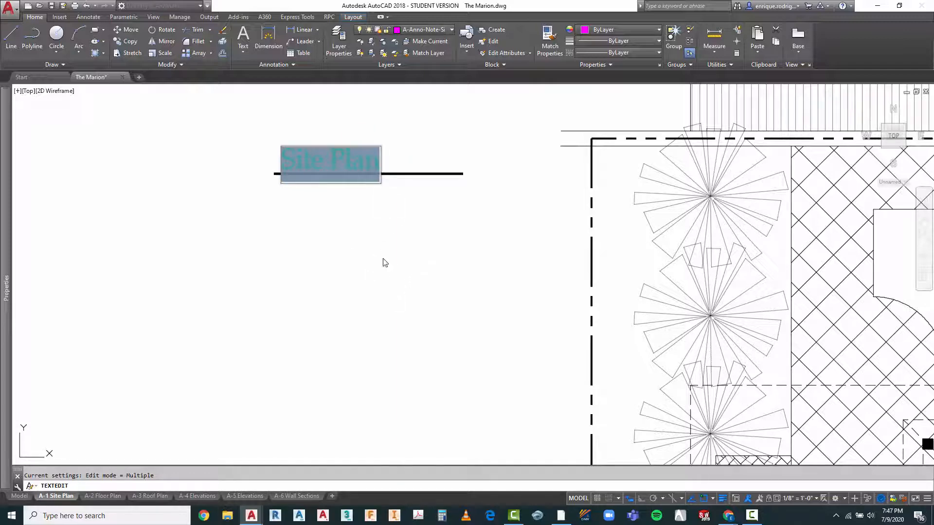
pyautogui.write('Legal description')
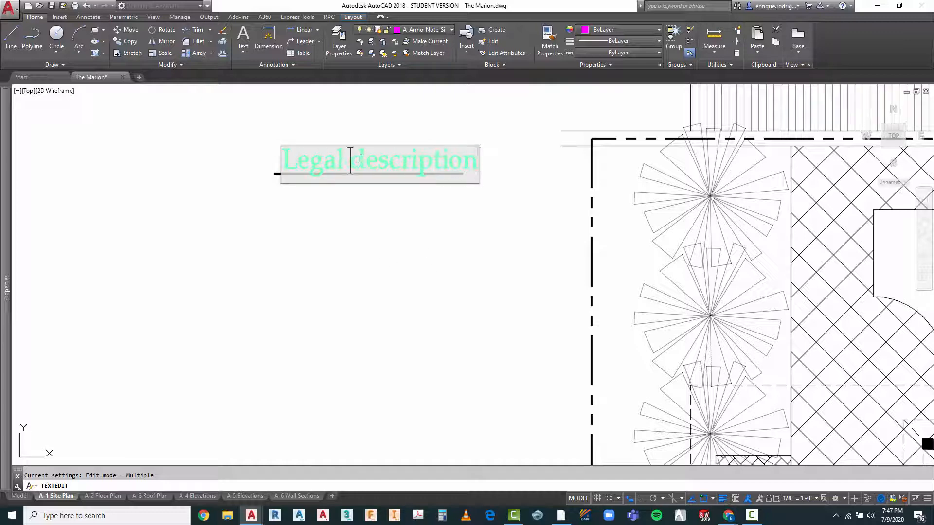
pyautogui.write('D')
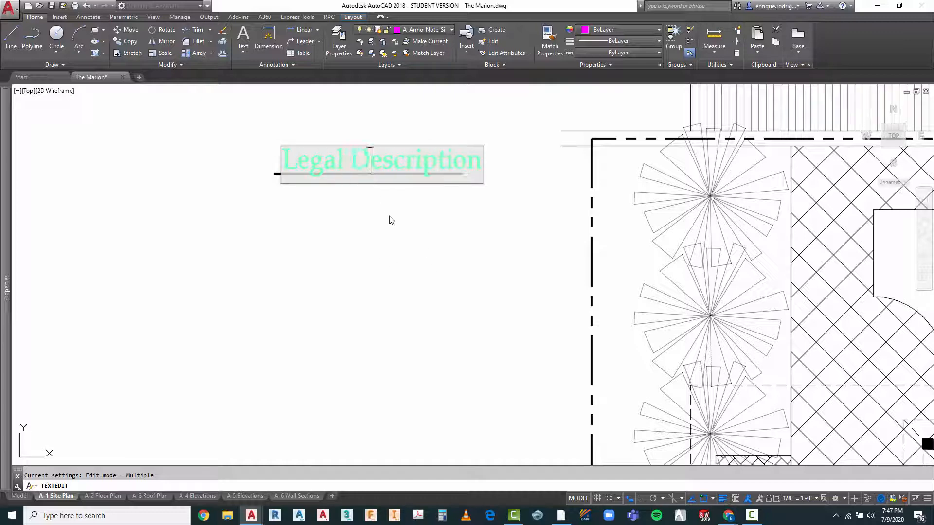
pyautogui.click(389, 218)
pyautogui.press('Escape')
# Step: Stretch the end of the title's underline horizontally so it extends just past the Legal Description text
pyautogui.click(452, 175)
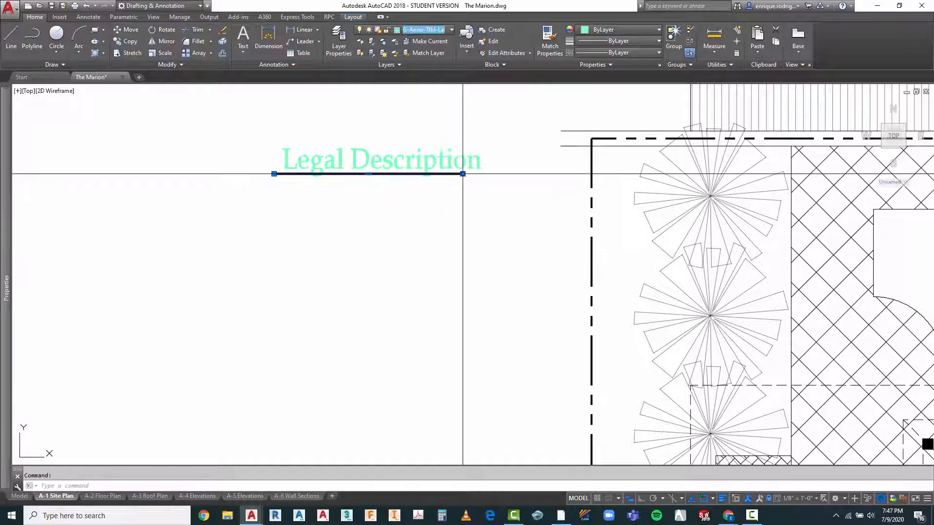
pyautogui.click(461, 179)
pyautogui.click(462, 177)
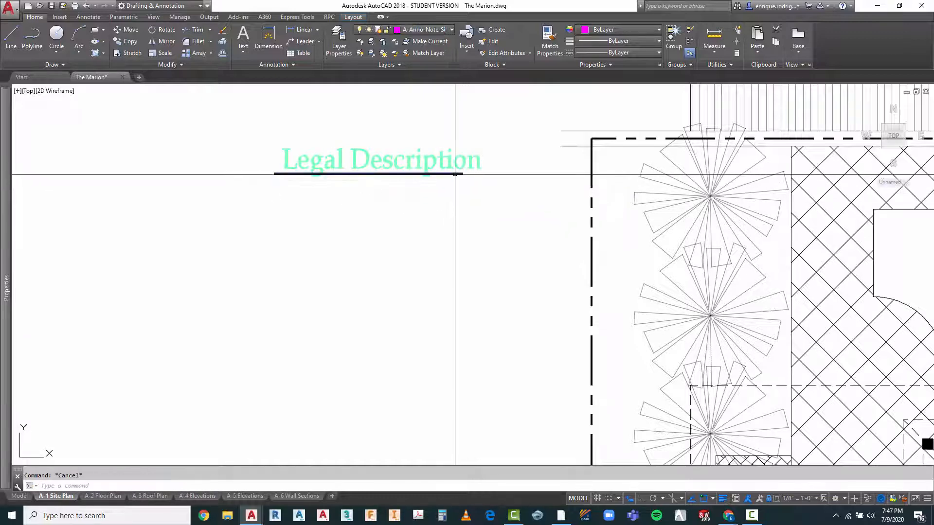
pyautogui.click(485, 173)
pyautogui.press('Escape')
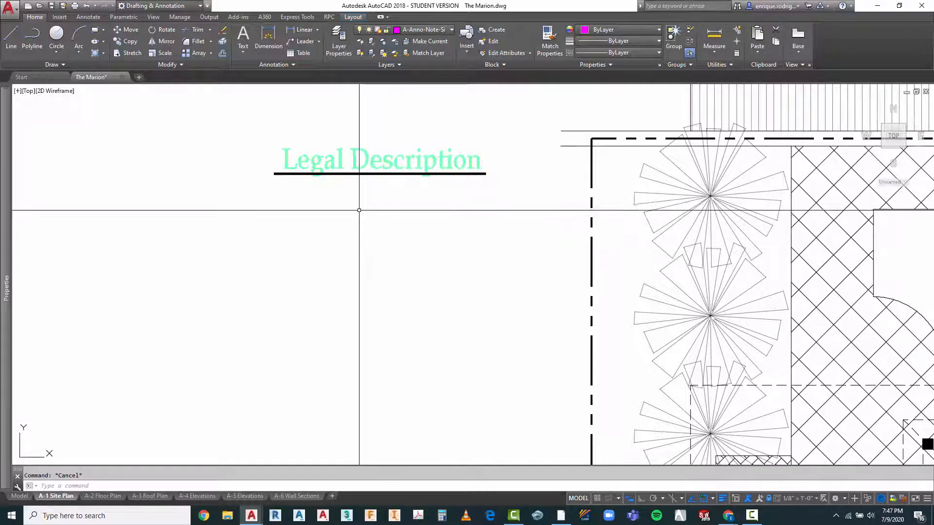
# Step: Regenerate the drawing to refresh the display of the Legal Description title
pyautogui.scroll(-4, 396, 207)
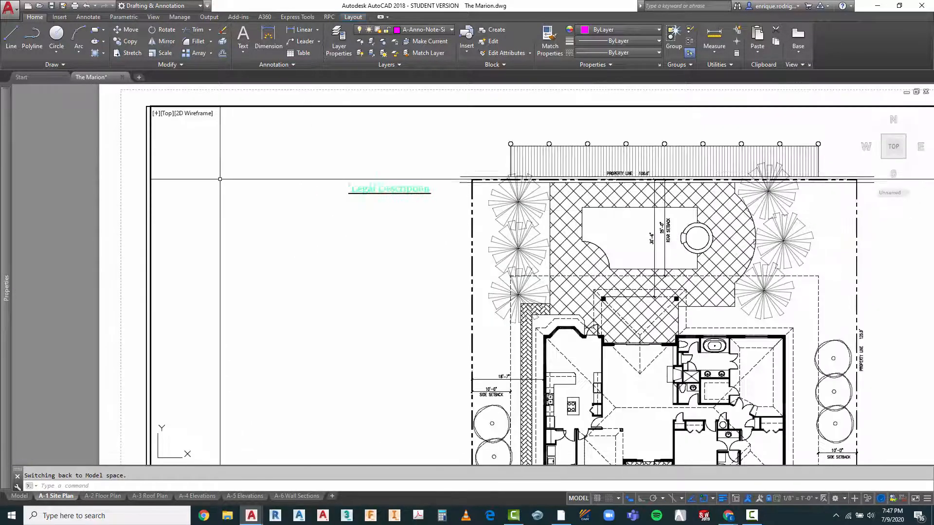
pyautogui.scroll(2, 371, 202)
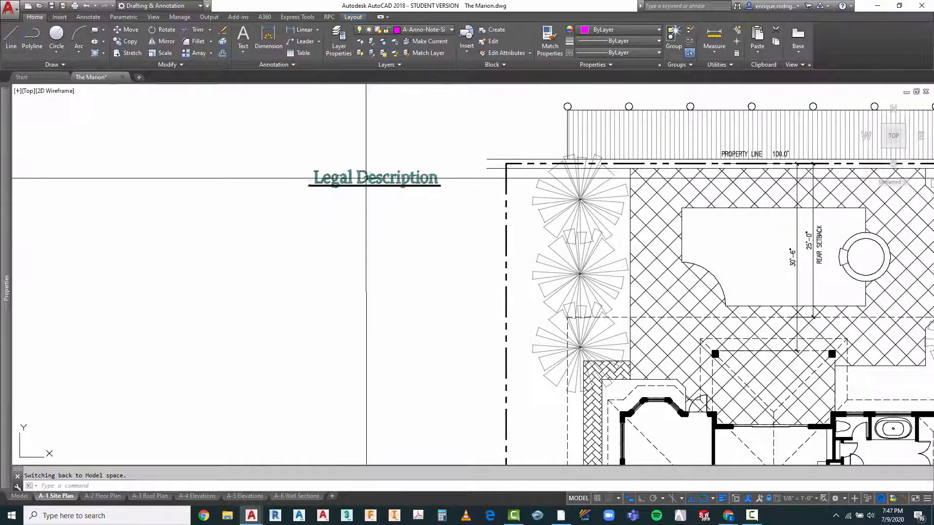
pyautogui.press('Escape')
pyautogui.write('rege')
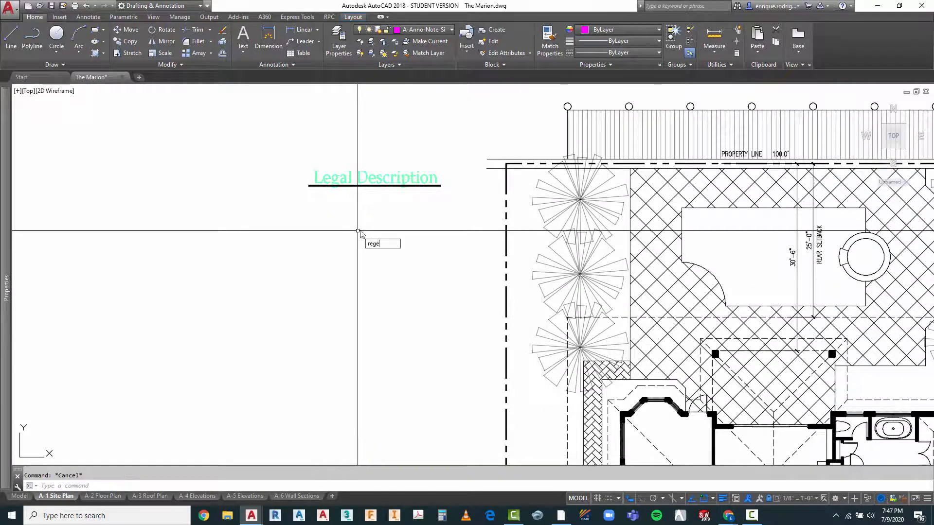
pyautogui.write('n')
pyautogui.press('Return')
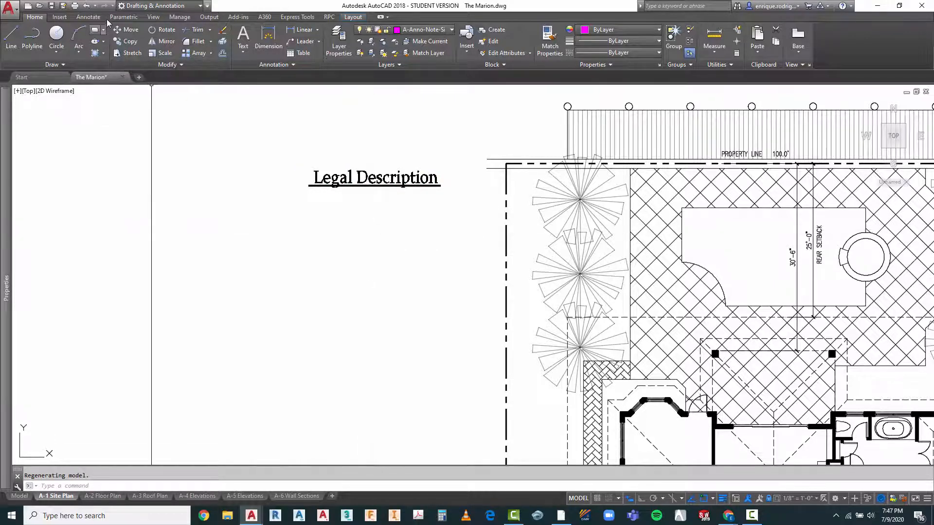
# Step: Make Standard the current text style for the annotation below the Legal Description title
pyautogui.click(88, 17)
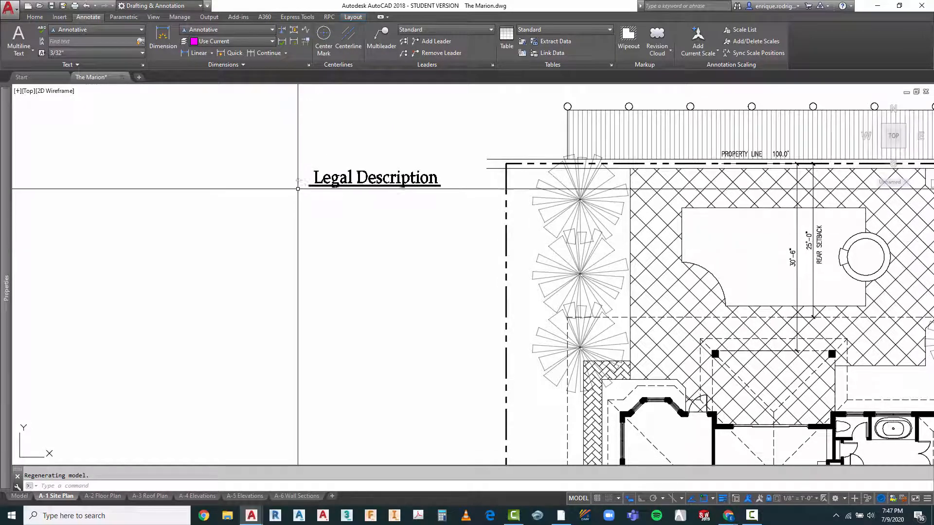
pyautogui.scroll(-4, 296, 181)
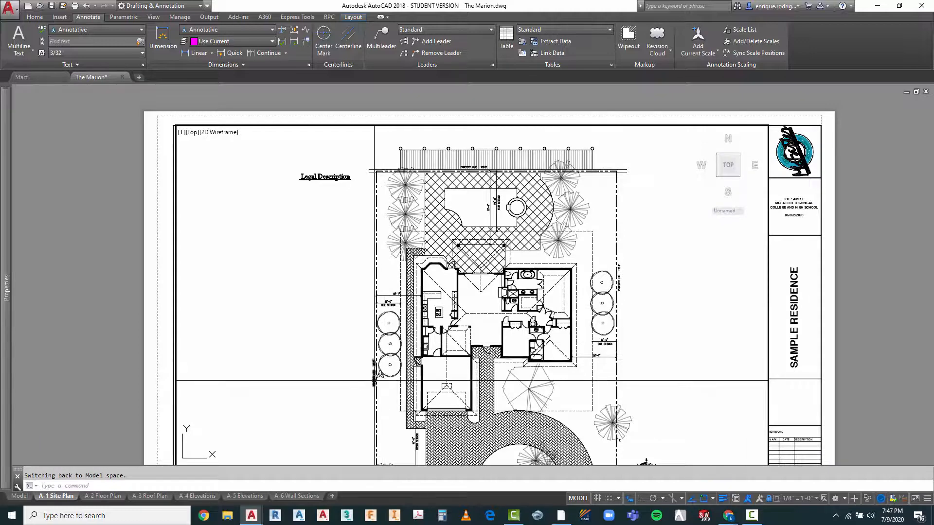
pyautogui.scroll(5, 375, 380)
pyautogui.scroll(-2, 361, 358)
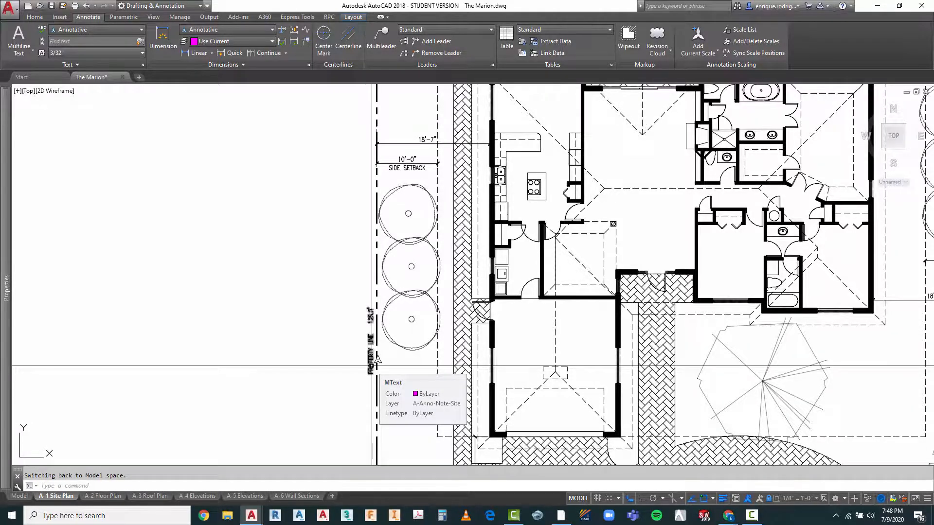
pyautogui.scroll(-6, 377, 360)
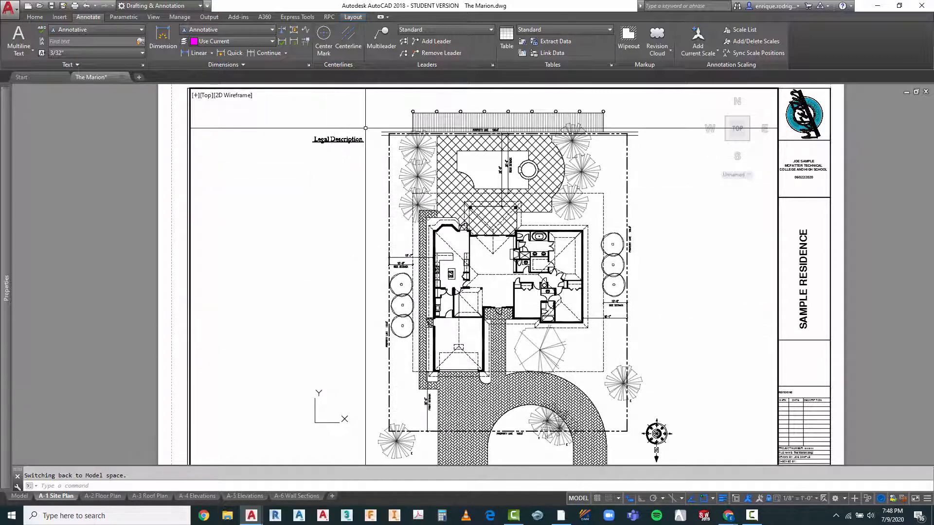
pyautogui.scroll(4, 345, 220)
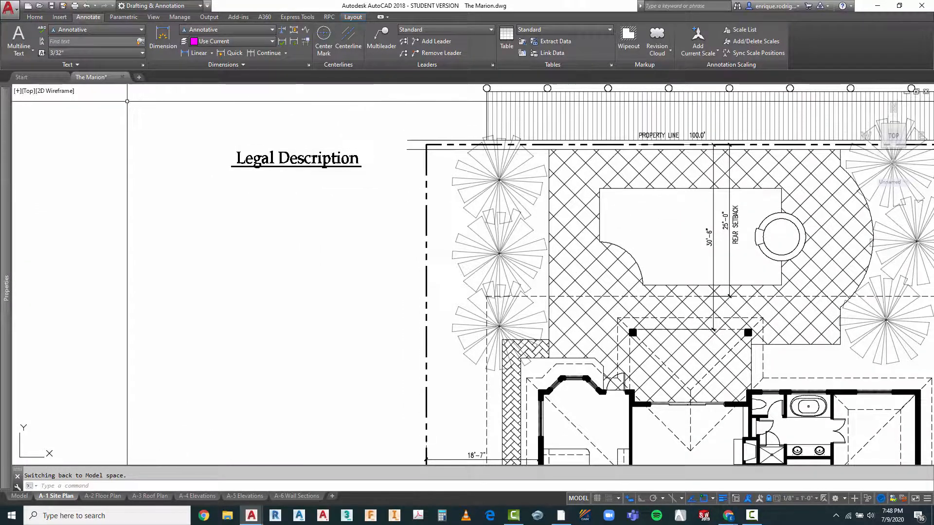
pyautogui.click(95, 32)
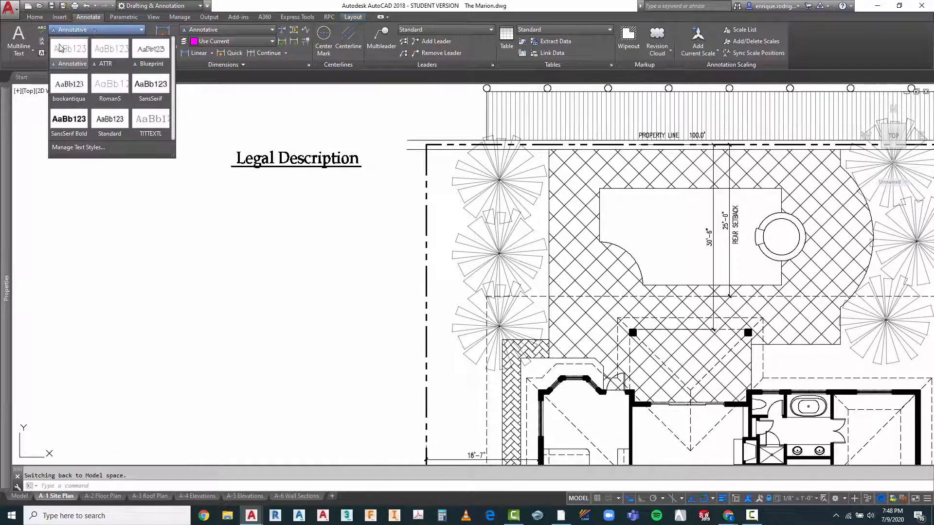
pyautogui.click(109, 127)
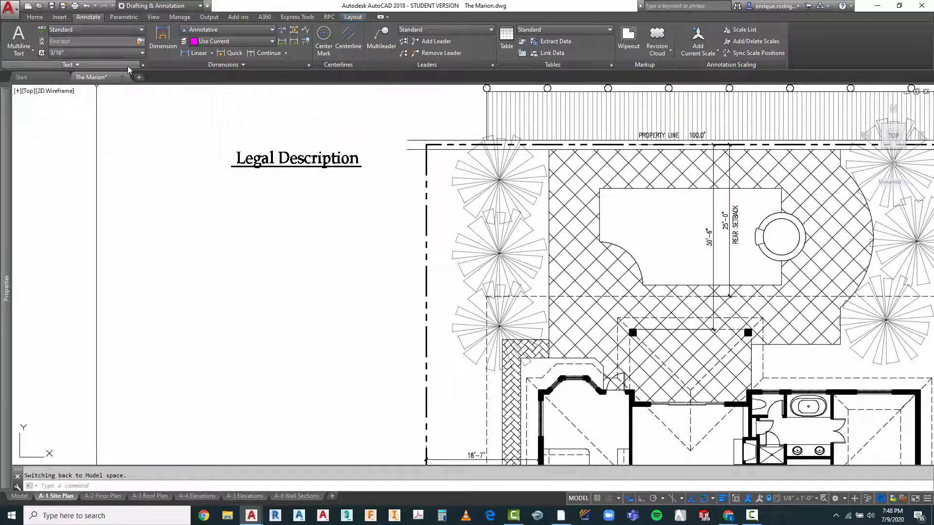
# Step: Configure the Standard text style as annotative with the Arial Narrow font and a 1/8" paper text height, and set it current
pyautogui.click(143, 65)
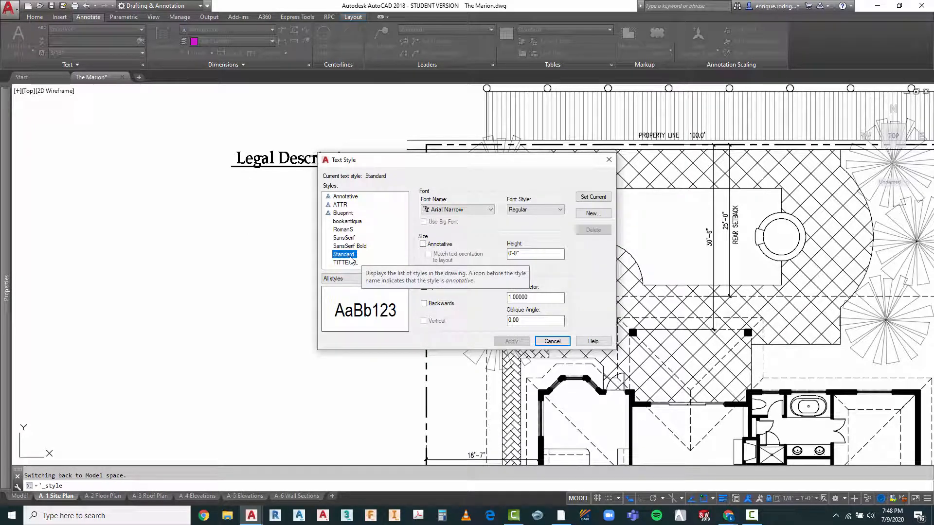
pyautogui.click(491, 210)
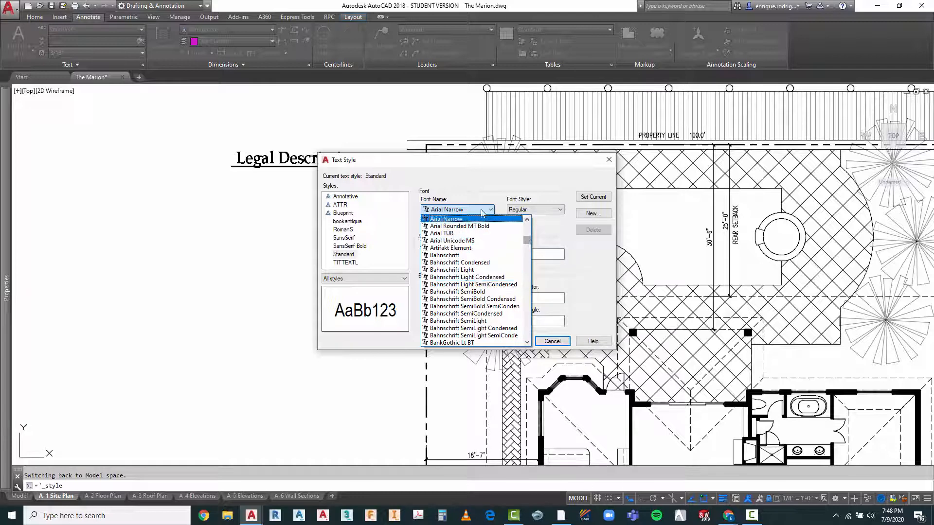
pyautogui.click(435, 219)
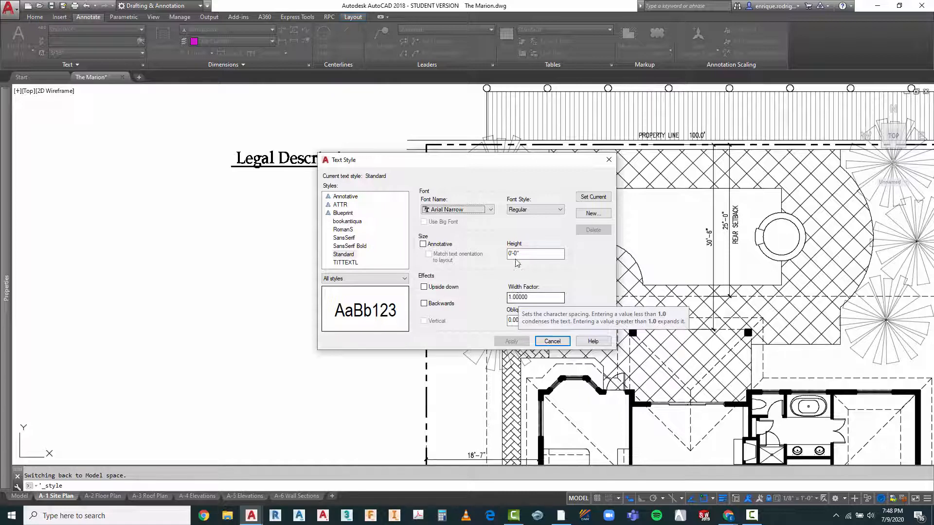
pyautogui.moveTo(509, 253); pyautogui.dragTo(532, 254)
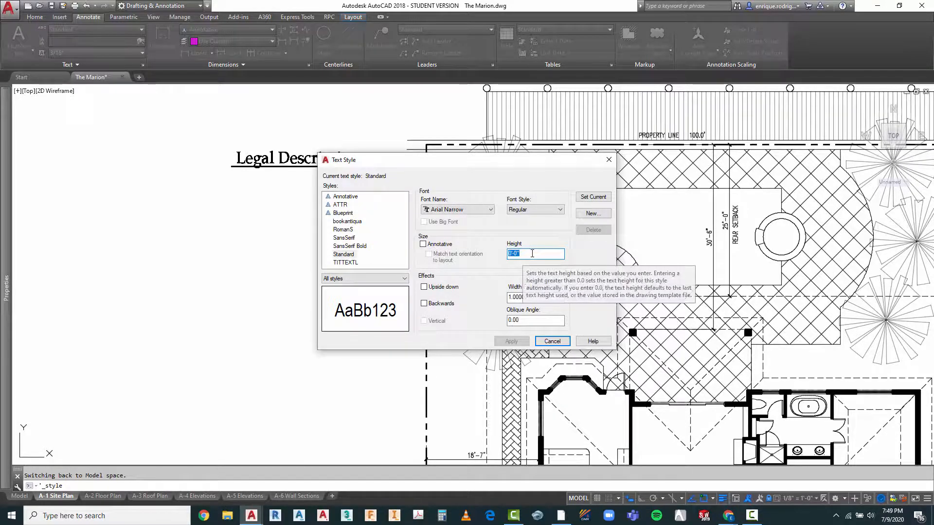
pyautogui.write('1/8')
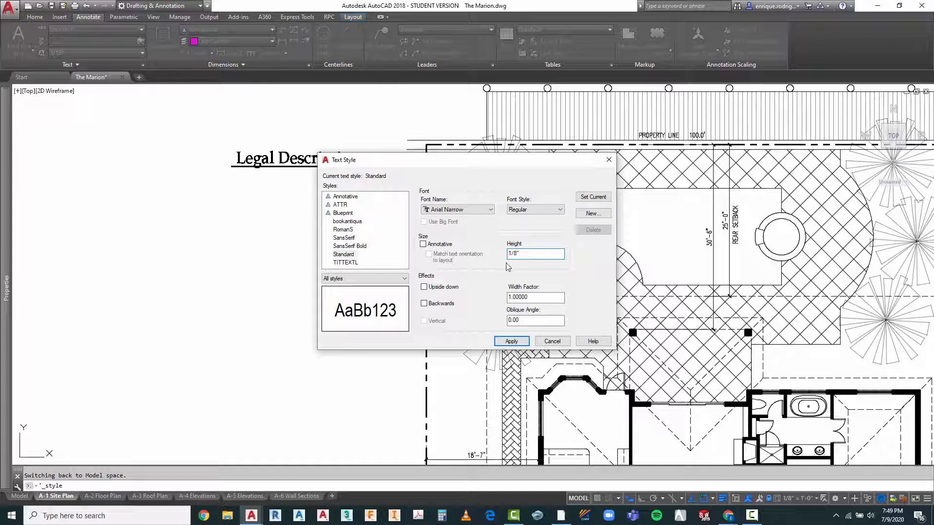
pyautogui.click(425, 245)
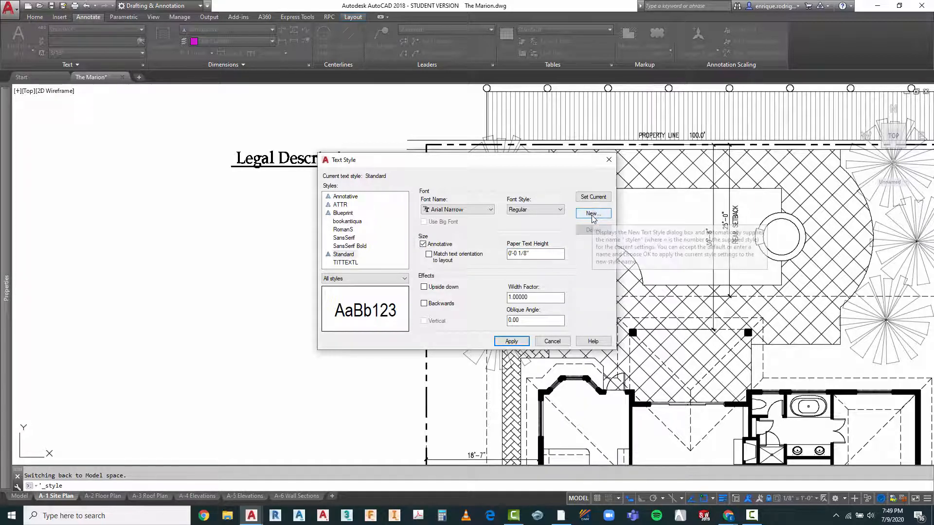
pyautogui.click(597, 198)
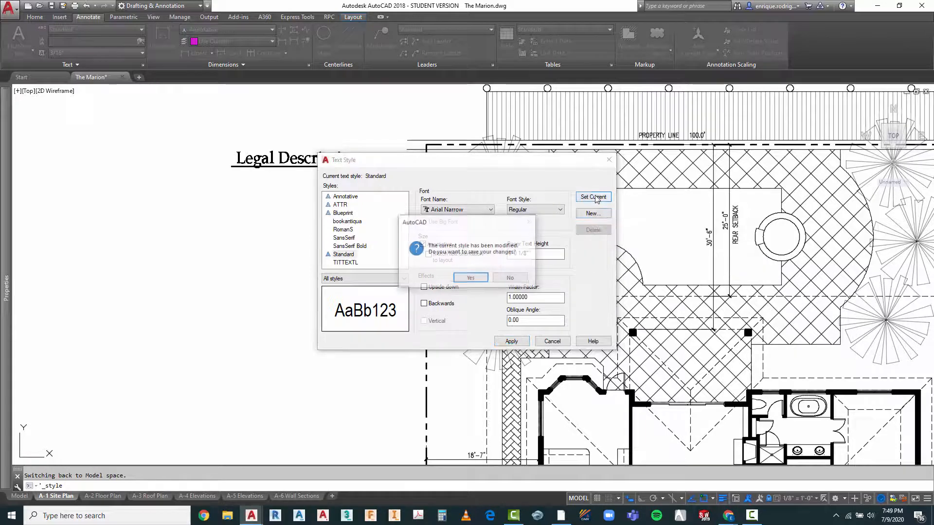
pyautogui.click(472, 278)
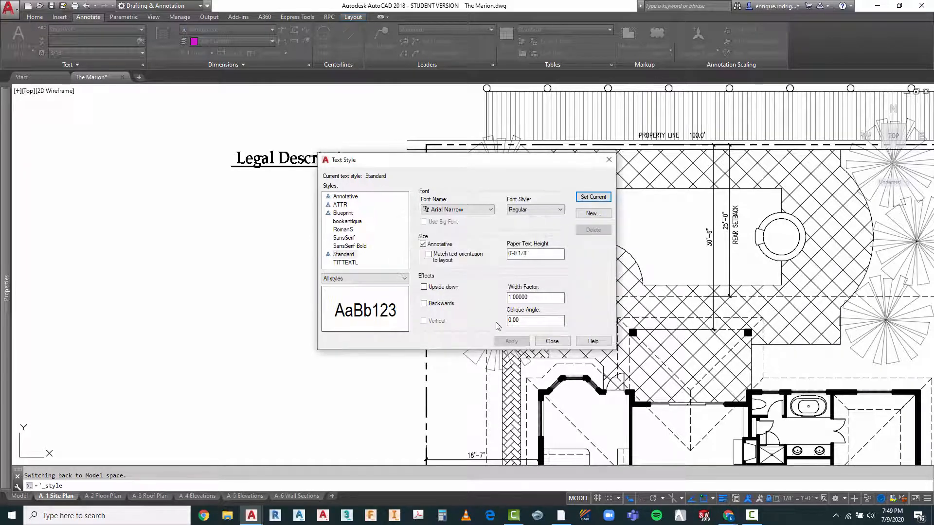
pyautogui.click(553, 342)
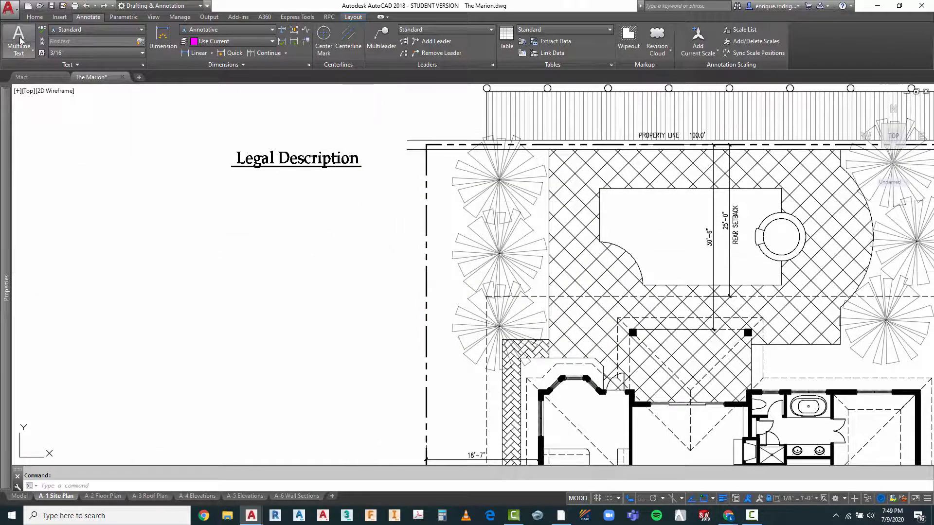
# Step: Place a multiline text box under the Legal Description title and begin it with LOT 3, BLOCK 15, "CORAL RIDGE",
pyautogui.click(18, 41)
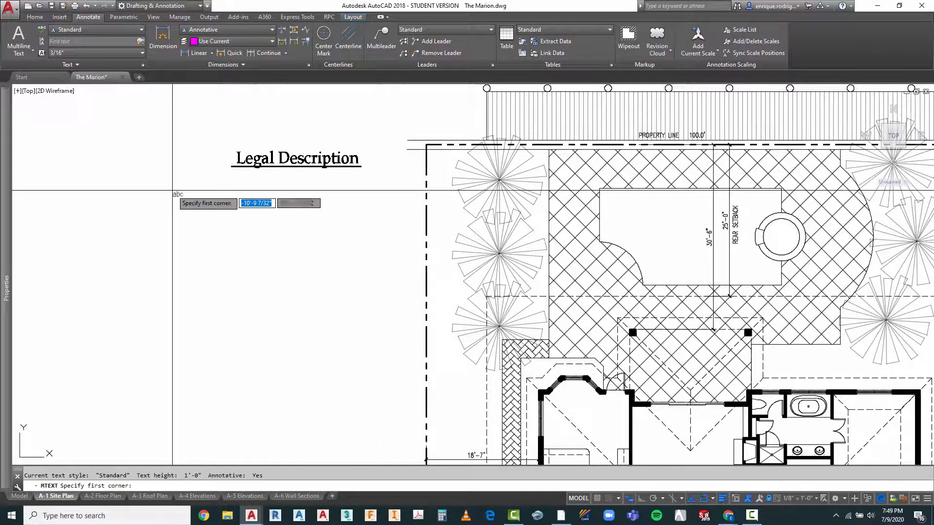
pyautogui.click(235, 176)
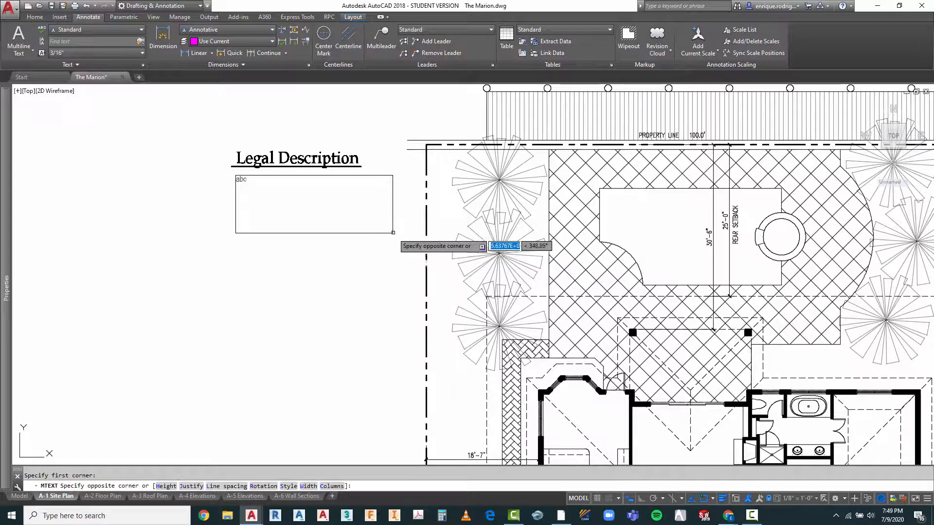
pyautogui.click(389, 226)
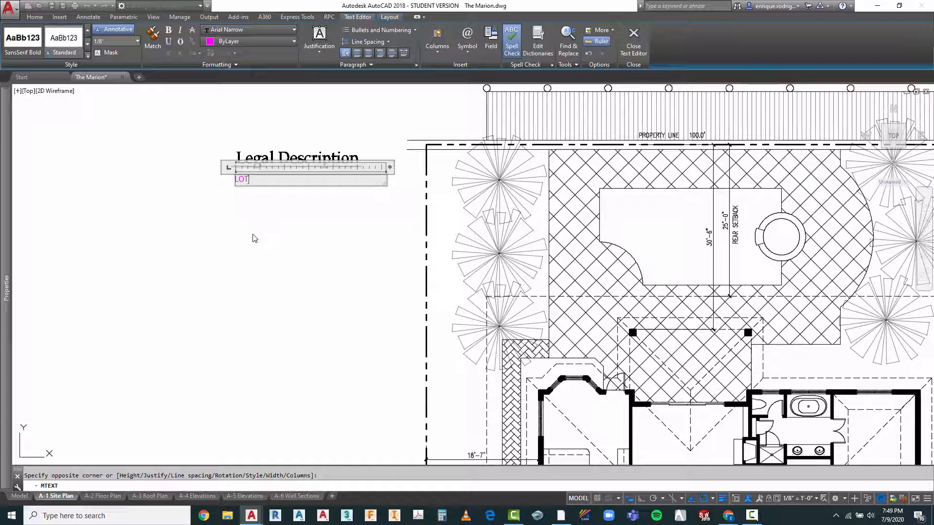
pyautogui.write('3, BLOCK')
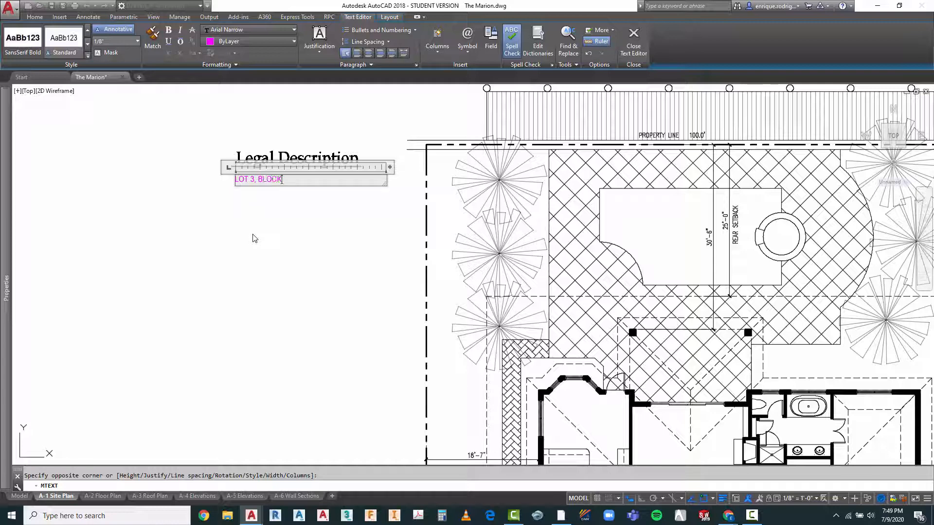
pyautogui.write(' 15, "CORAL RIDGE')
# Step: Continue the legal description paragraph with ACCORDING TO THE PLAN THEREOF, after "CORAL RIDGE"
pyautogui.write('ACCORDIN')
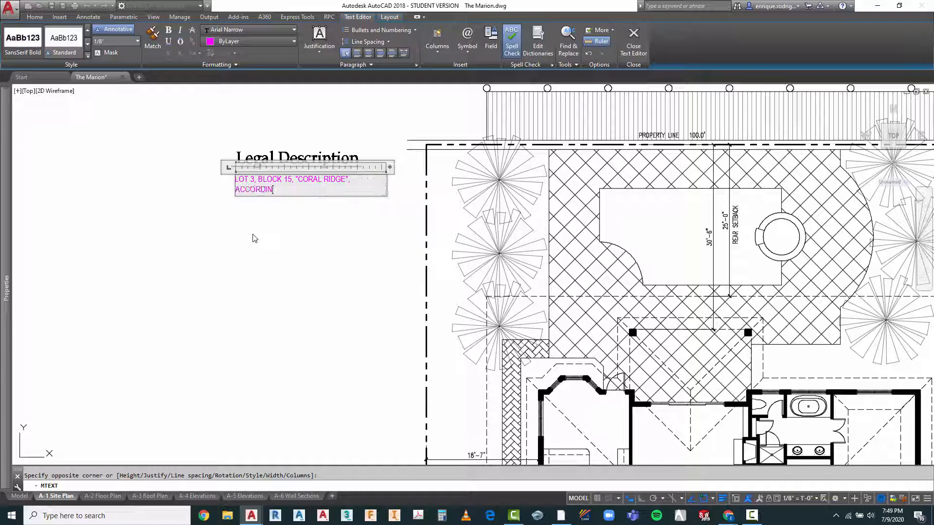
pyautogui.write('G TO THE PLAN THEREOF')
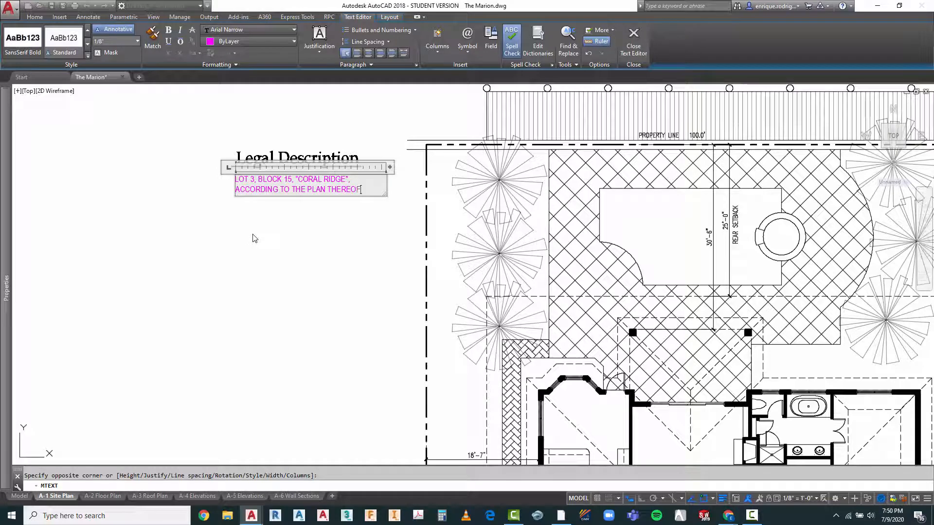
pyautogui.write(', AS')
pyautogui.write(' RECORDE')
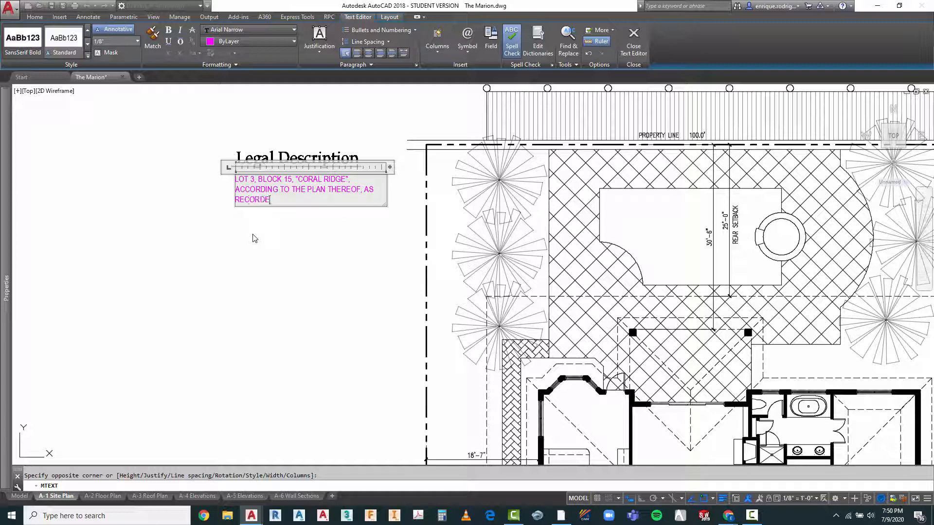
pyautogui.write('D IN PLAT BOOK 21, PAGE 50')
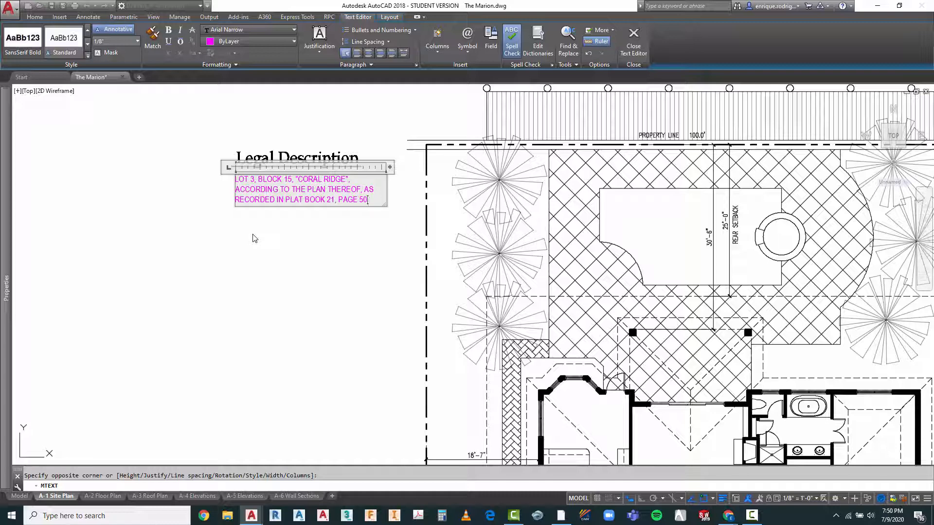
pyautogui.write(', OF THE')
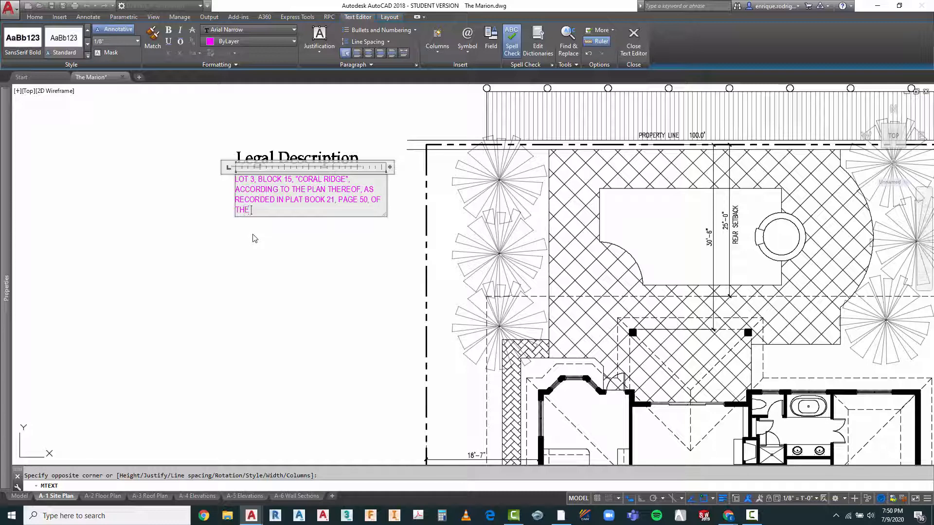
pyautogui.write(' PUBLIC RECORD')
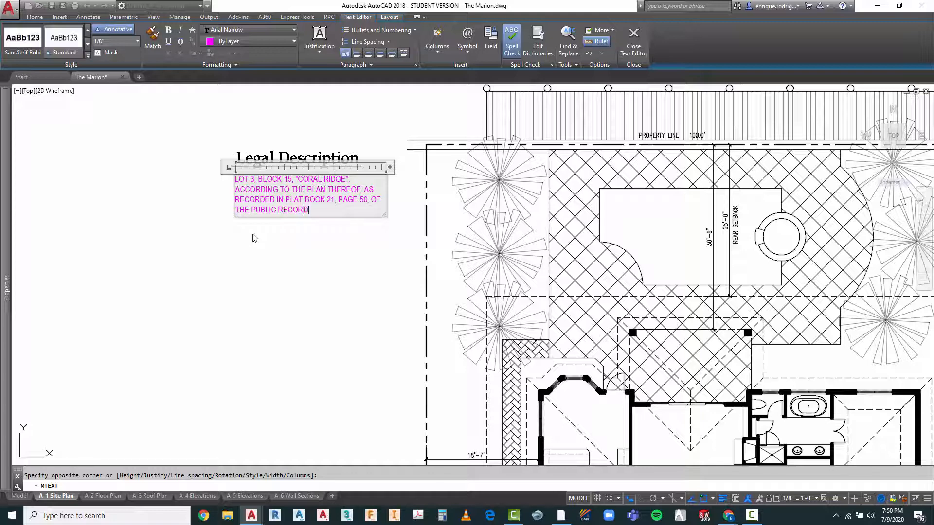
pyautogui.write('S')
pyautogui.write(' OF')
pyautogui.write(' BROWARD CIOUNTY, FLORIDA')
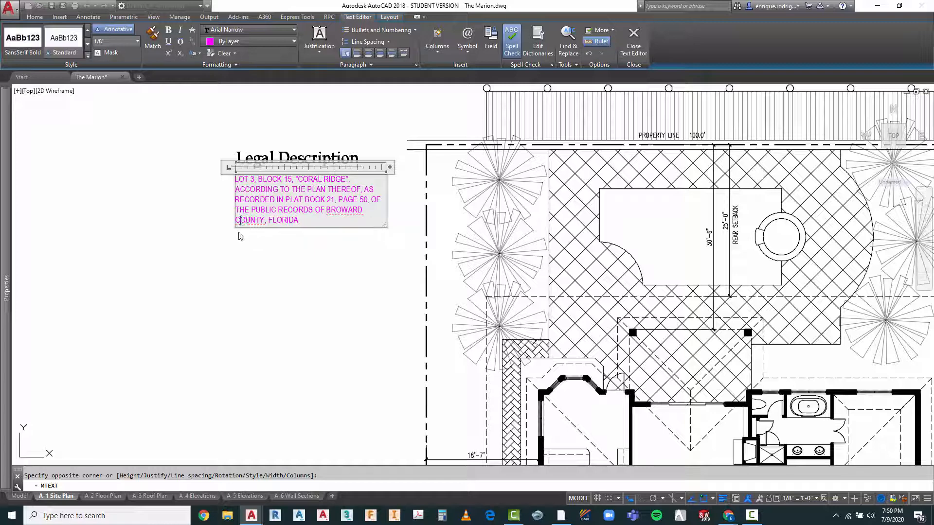
# Step: Complete the legal description with , OF THE PUBLIC RECORDS OF BROWARD COUNTY, FLORIDA and finish editing the paragraph
pyautogui.click(330, 279)
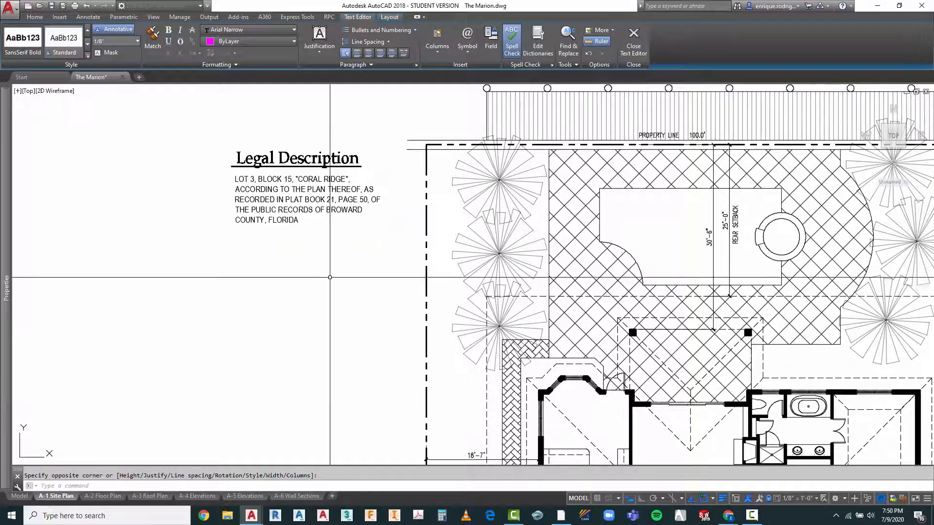
# Step: Narrow the legal description paragraph's text box to about 23'-3" wide so its lines rewrap
pyautogui.scroll(-2, 305, 175)
pyautogui.scroll(-4, 286, 165)
pyautogui.scroll(4, 289, 159)
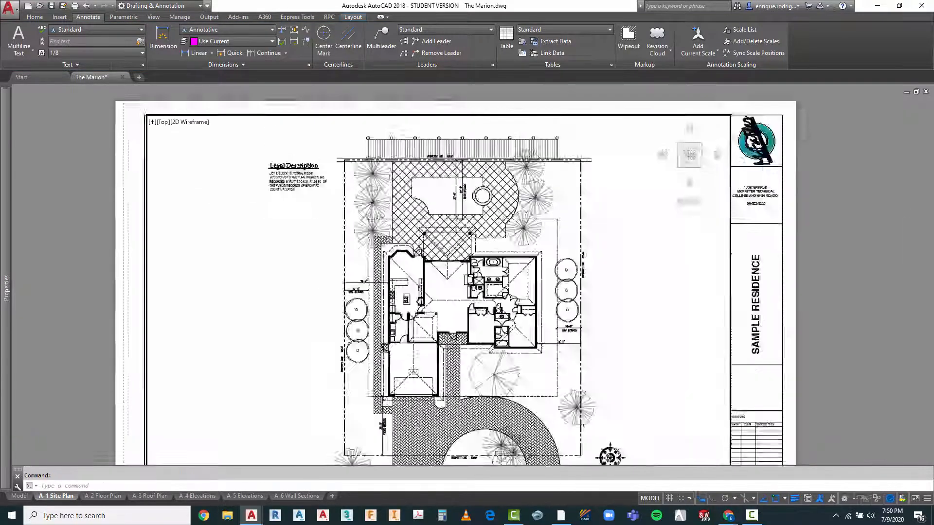
pyautogui.press('Escape')
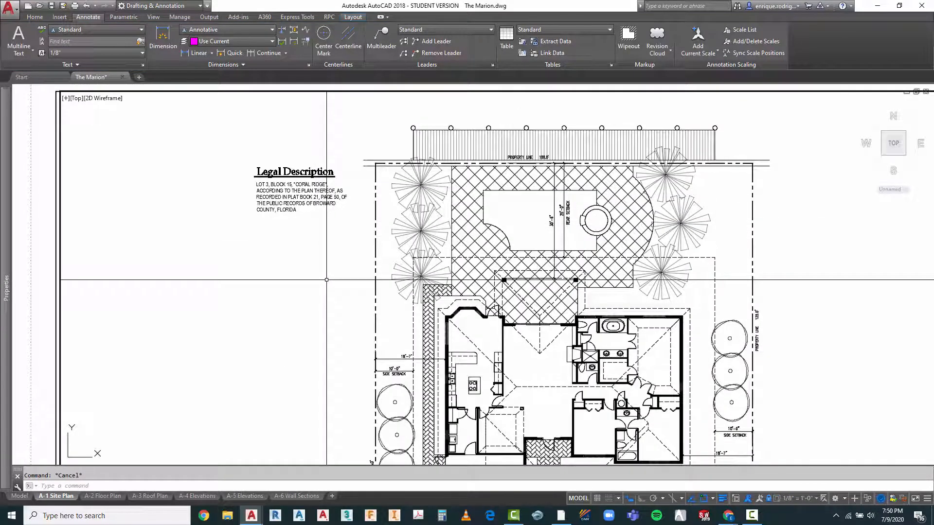
pyautogui.scroll(4, 340, 178)
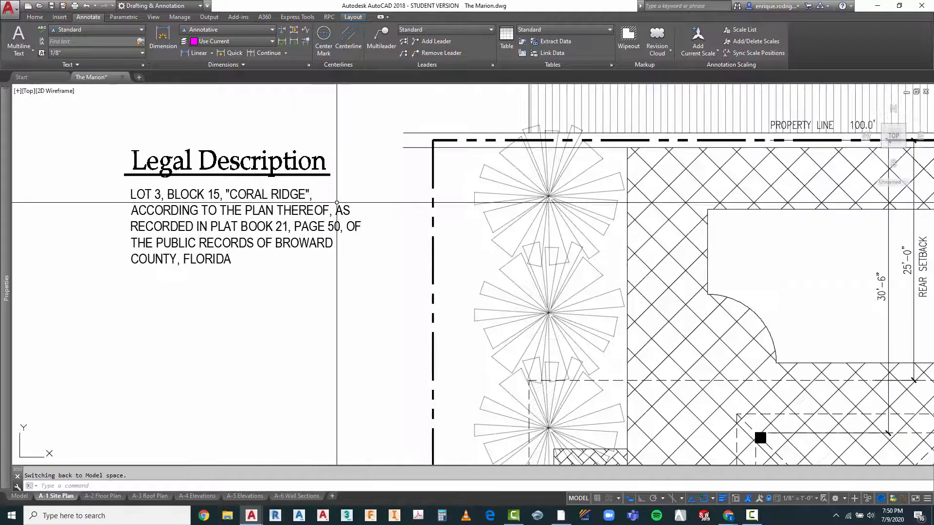
pyautogui.click(291, 191)
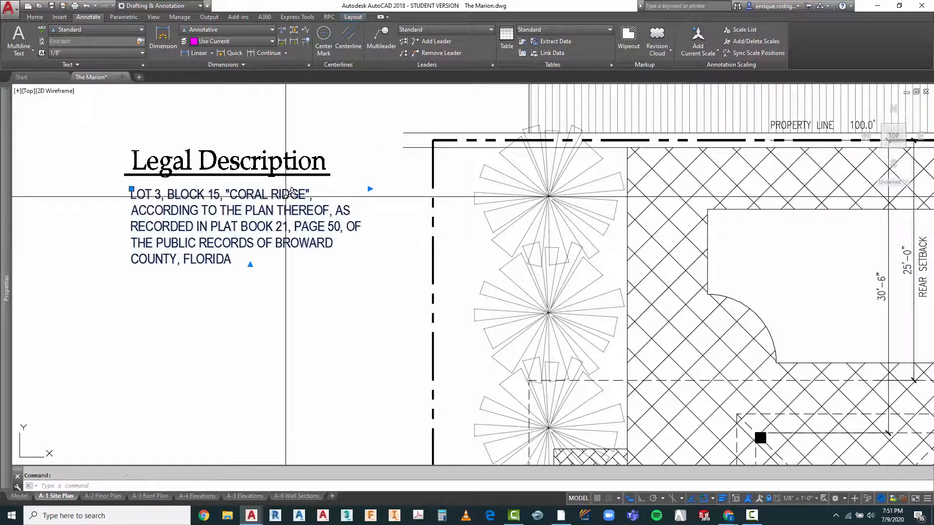
pyautogui.doubleClick(346, 233)
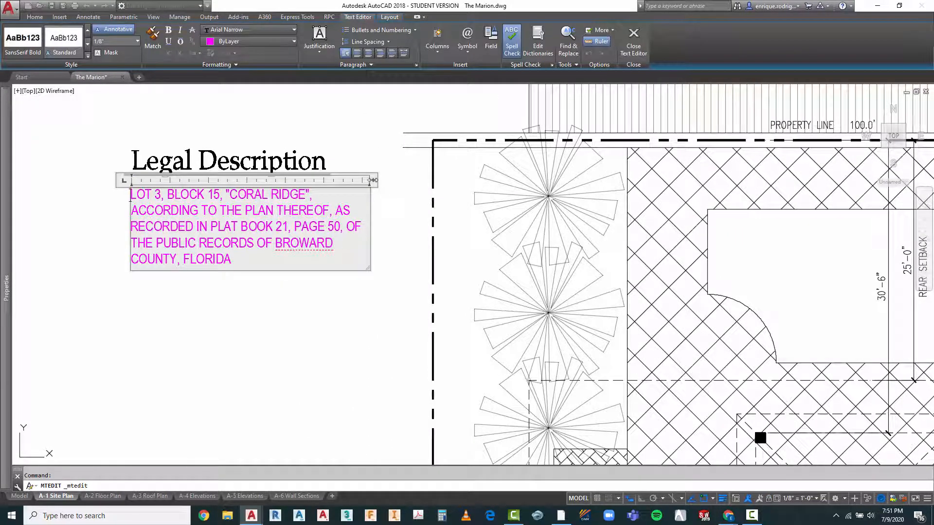
pyautogui.moveTo(389, 180); pyautogui.dragTo(357, 179)
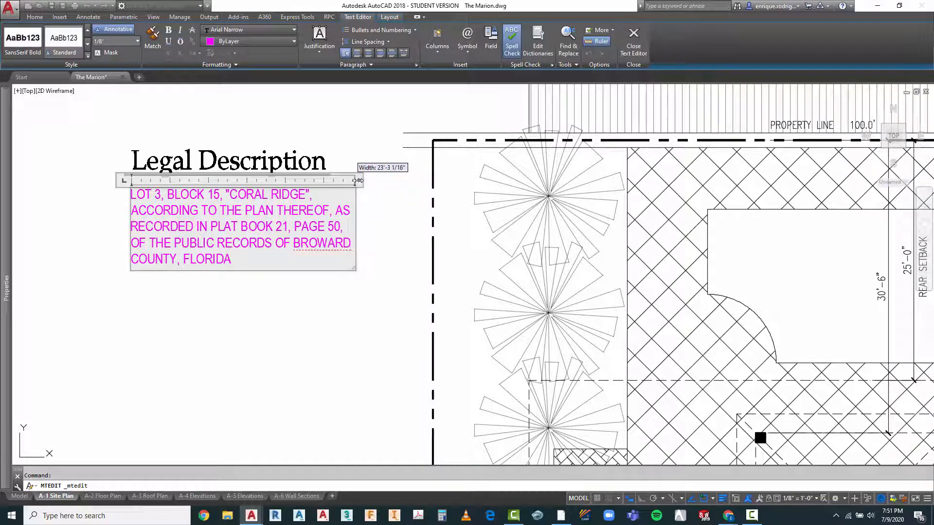
pyautogui.click(373, 205)
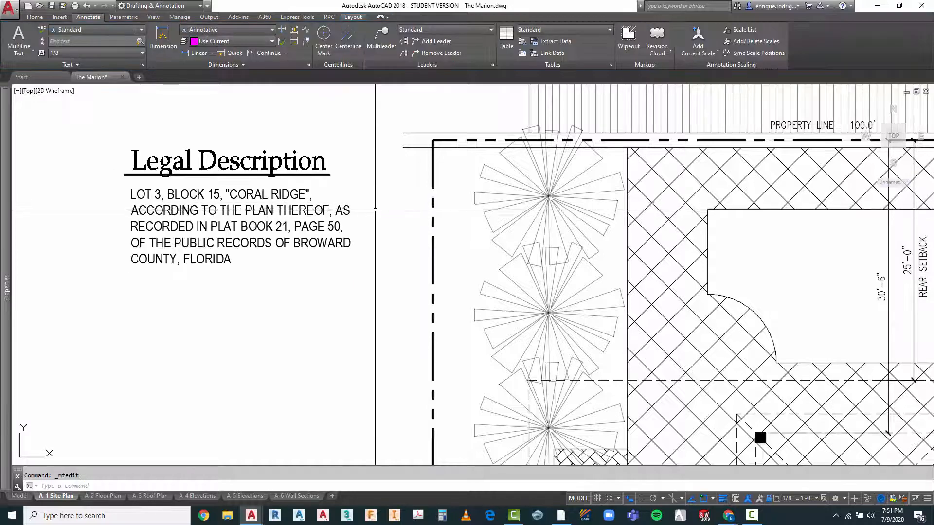
# Step: Copy the underlined Legal Description title straight down with Ortho on, placing the copy below the paragraph
pyautogui.scroll(-6, 346, 176)
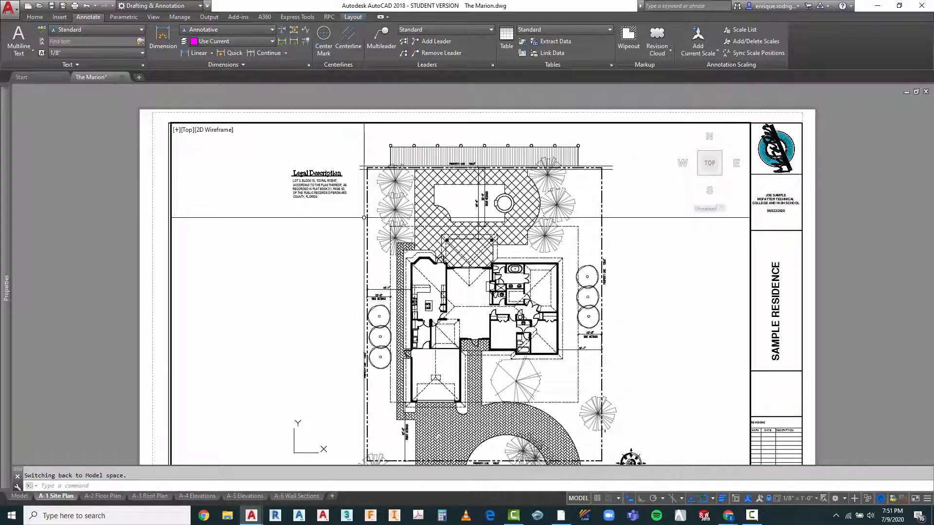
pyautogui.scroll(2, 364, 184)
pyautogui.scroll(-2, 234, 194)
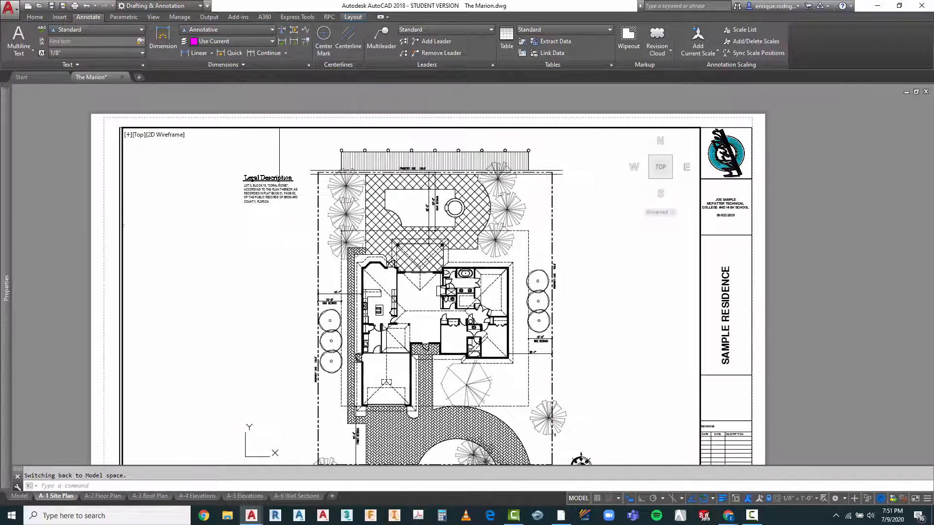
pyautogui.write('CO')
pyautogui.press('Return')
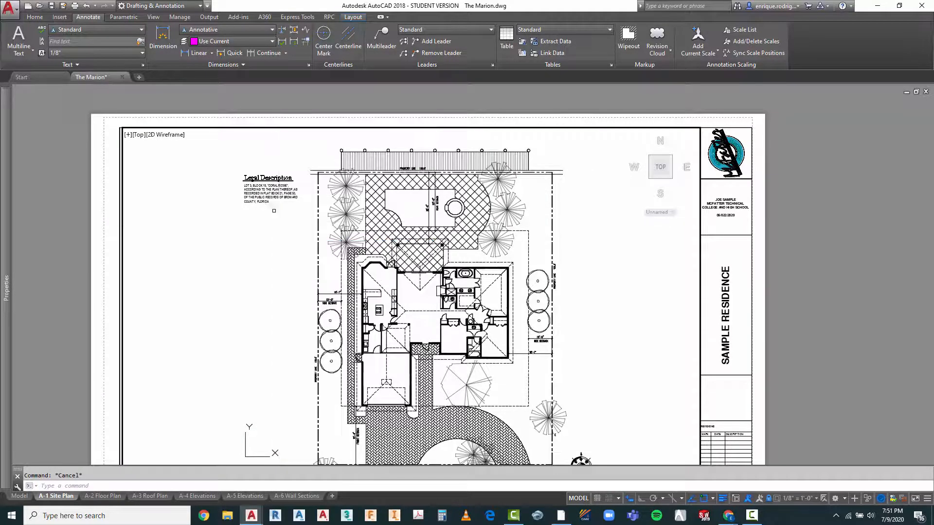
pyautogui.scroll(3, 269, 173)
pyautogui.click(318, 194)
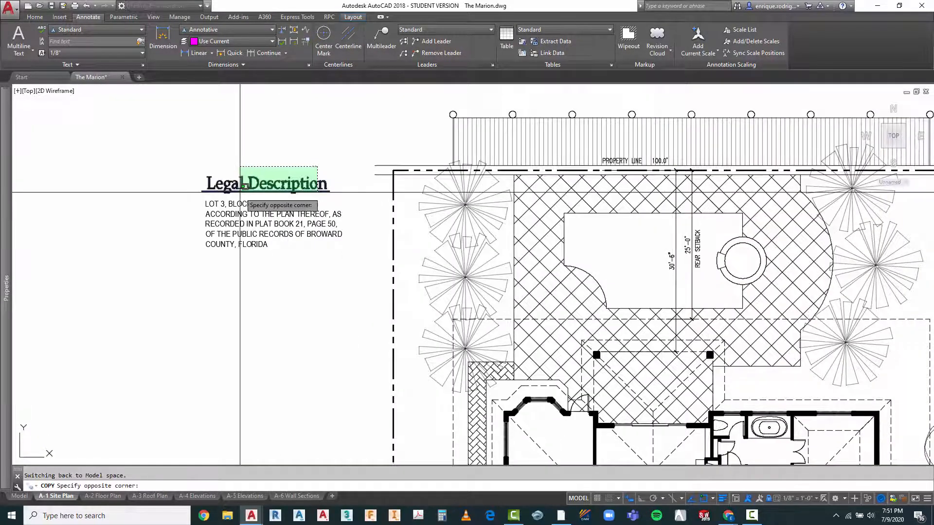
pyautogui.click(240, 168)
pyautogui.scroll(-5, 254, 173)
pyautogui.press('Return')
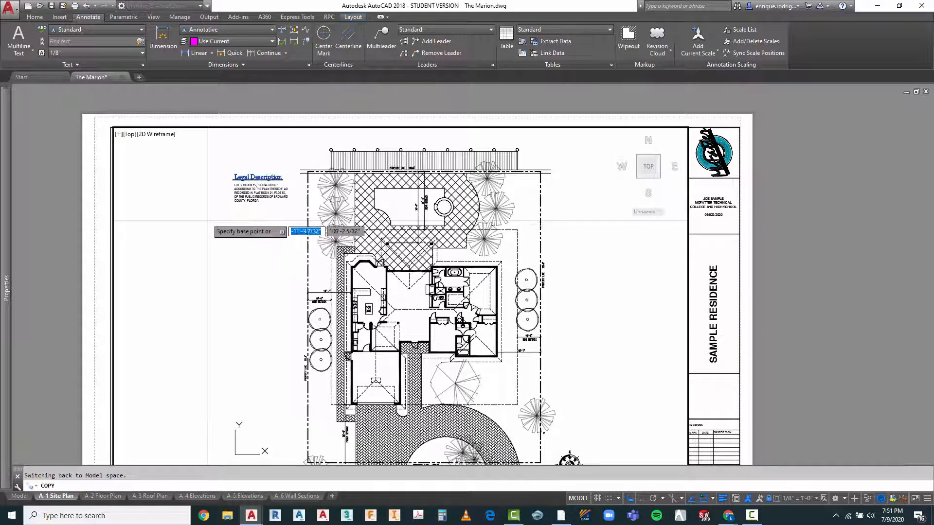
pyautogui.click(209, 195)
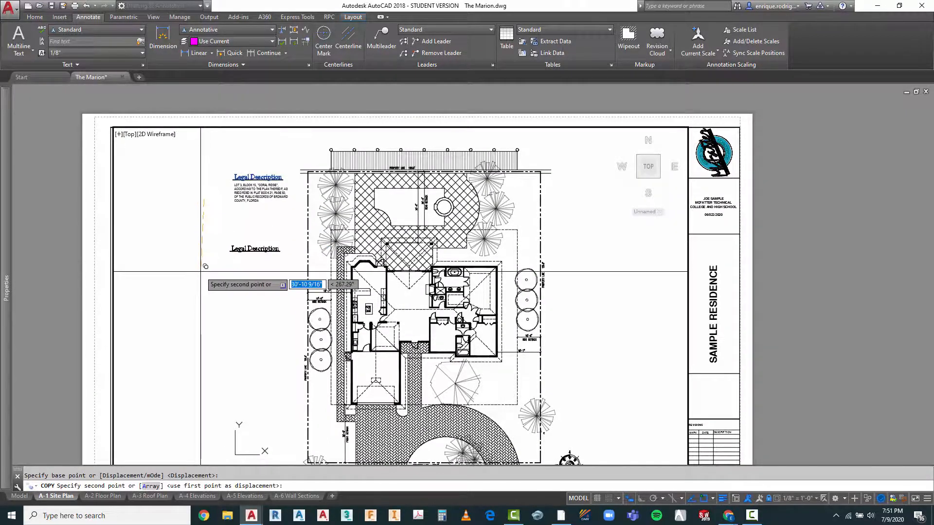
pyautogui.press('F8')
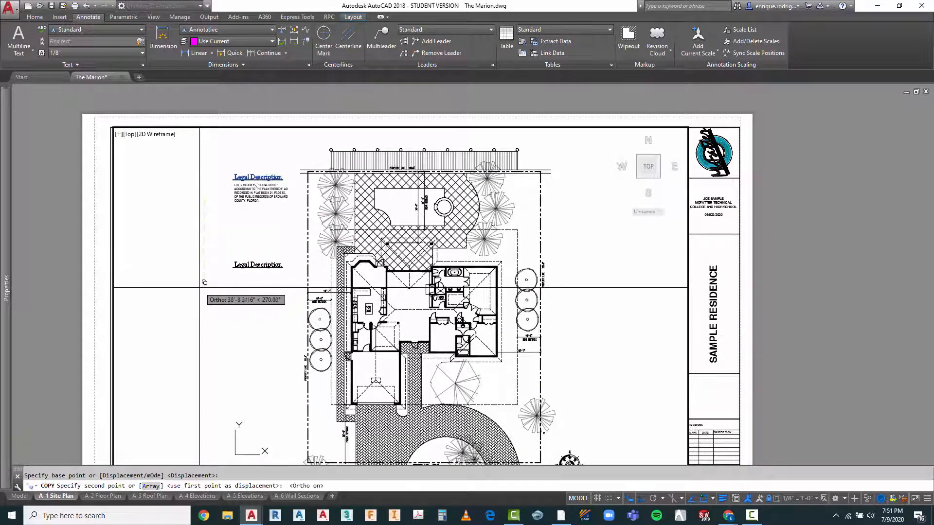
pyautogui.click(195, 248)
pyautogui.press('Escape')
# Step: Check the text properties of the copied Legal Description title, including its style and height
pyautogui.scroll(4, 236, 229)
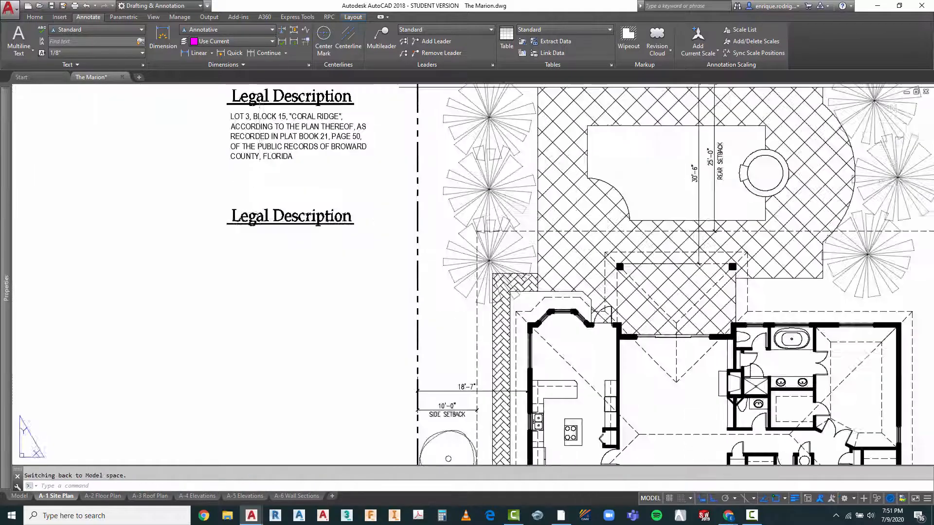
pyautogui.click(232, 217)
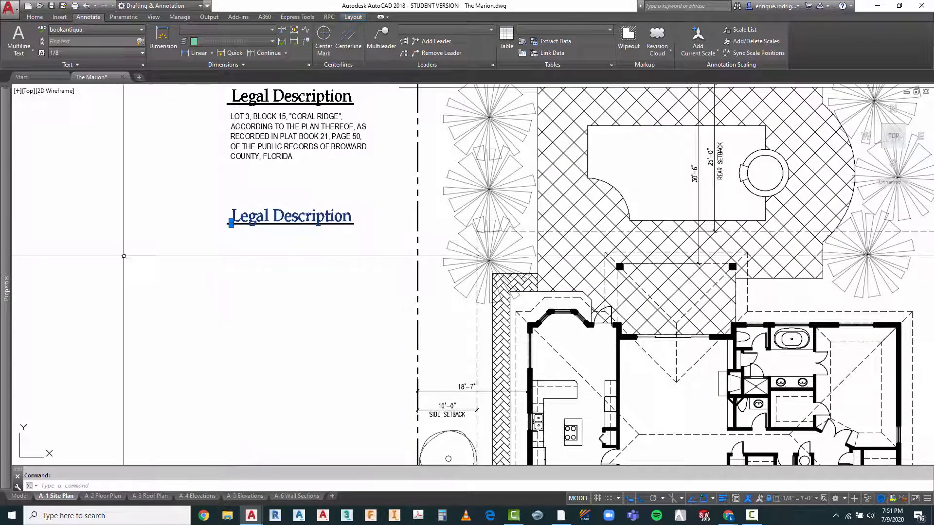
pyautogui.moveTo(5, 237)
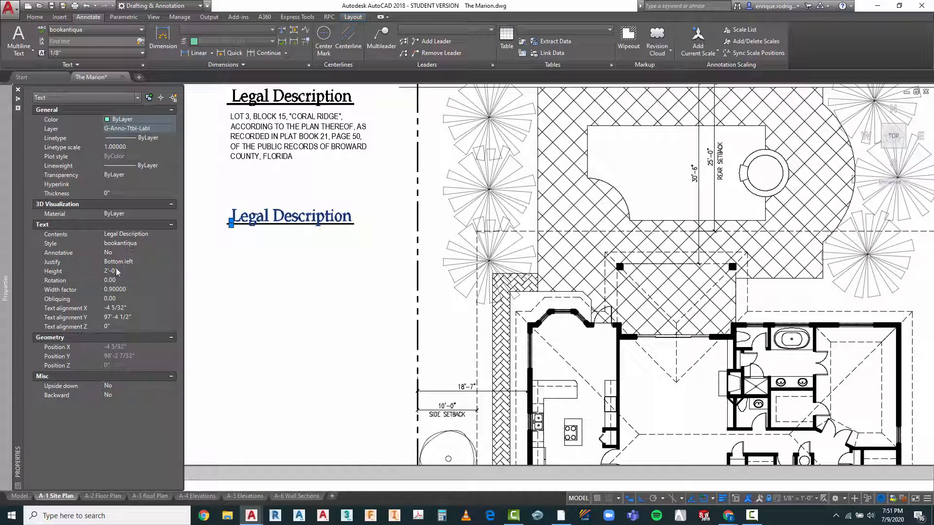
pyautogui.press('Escape')
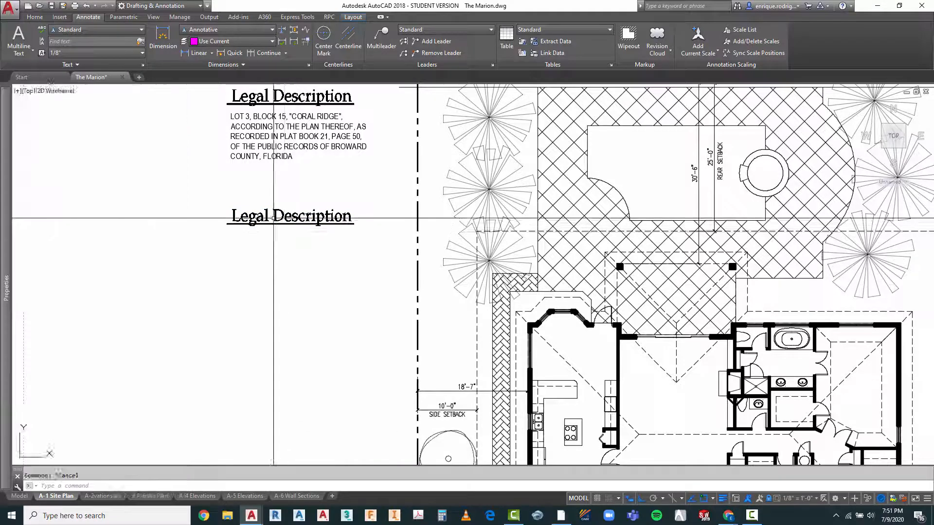
# Step: Look over the whole site plan sheet, from the titles beside the plan to the trees around the driveway
pyautogui.scroll(-4, 270, 214)
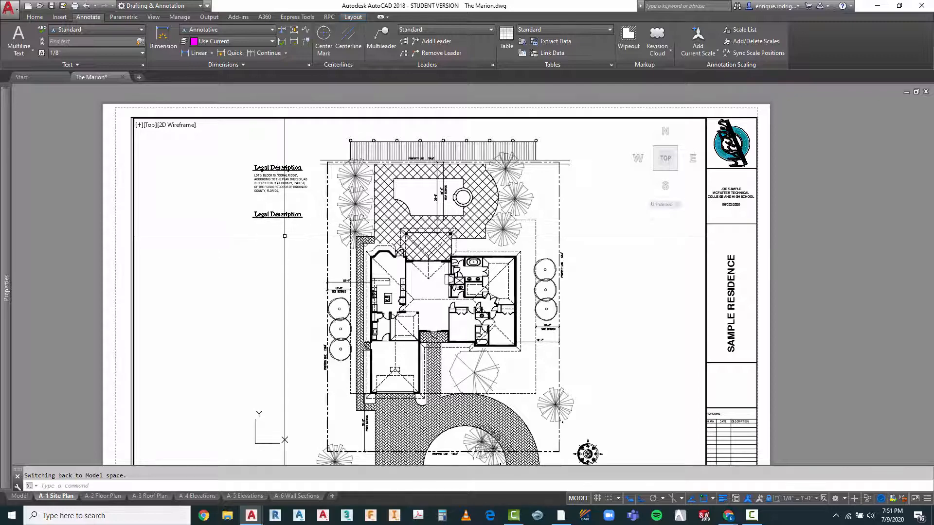
pyautogui.scroll(-2, 277, 222)
pyautogui.scroll(4, 418, 396)
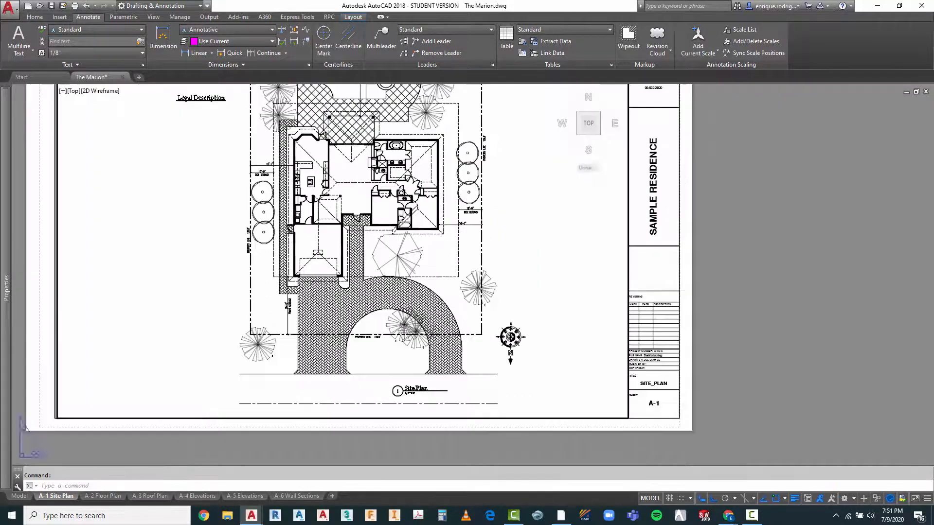
pyautogui.scroll(-4, 418, 396)
pyautogui.scroll(2, 407, 394)
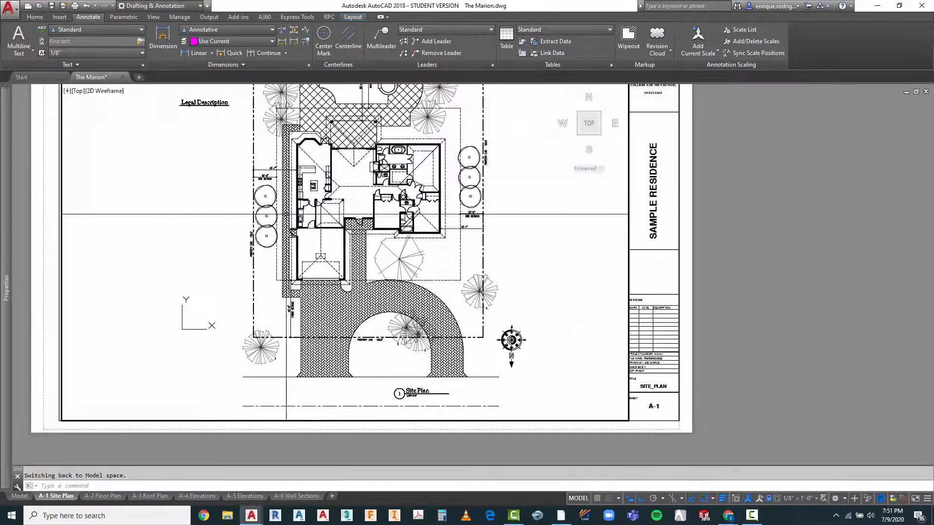
pyautogui.scroll(-2, 261, 219)
pyautogui.scroll(4, 207, 138)
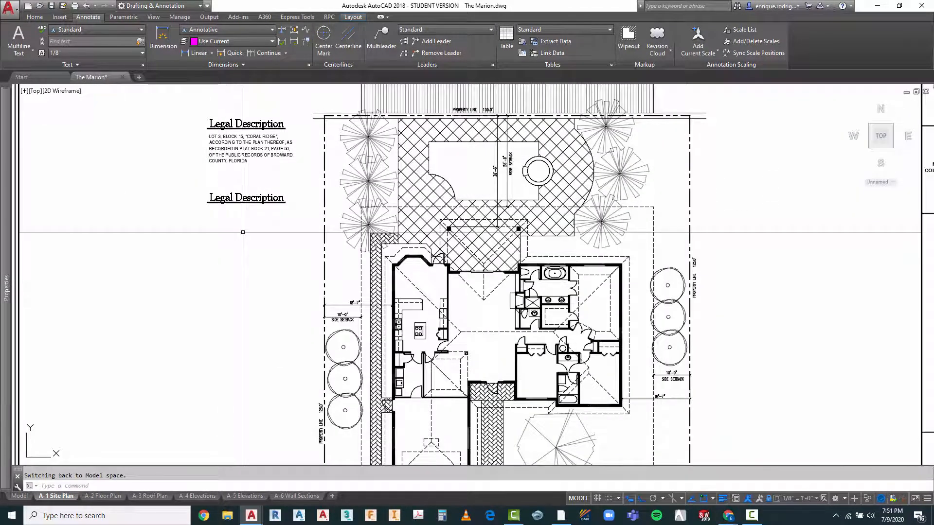
pyautogui.scroll(-2, 233, 124)
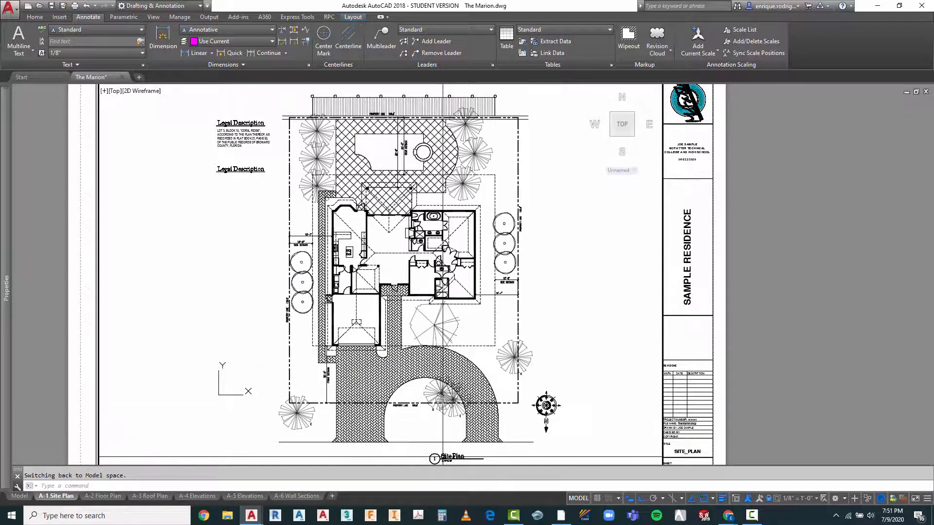
# Step: Change the text of the lower Legal Description title copy to Tree Schedule
pyautogui.scroll(4, 233, 163)
pyautogui.click(222, 175)
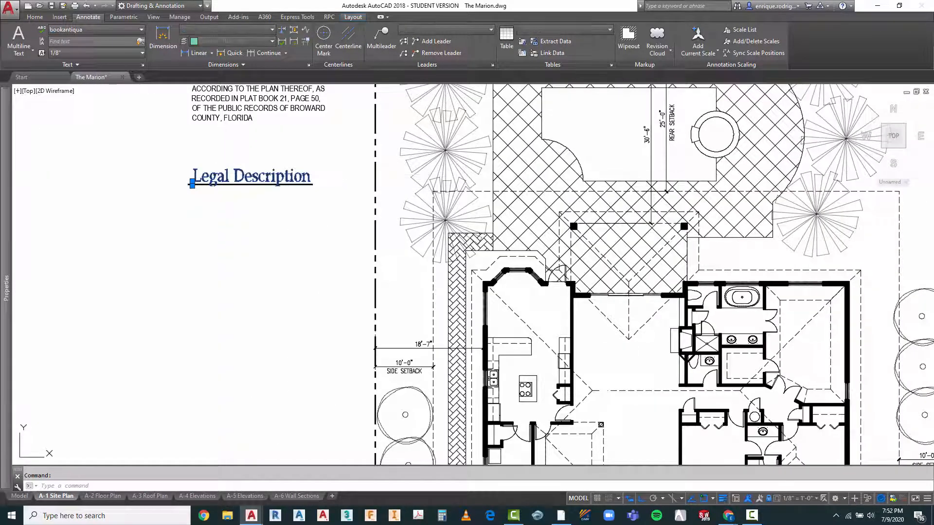
pyautogui.doubleClick(193, 181)
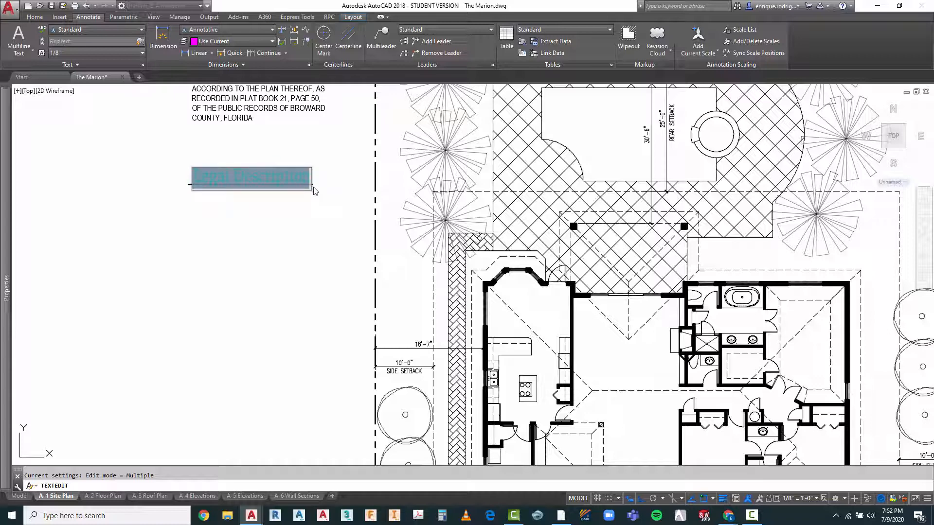
pyautogui.press('Delete')
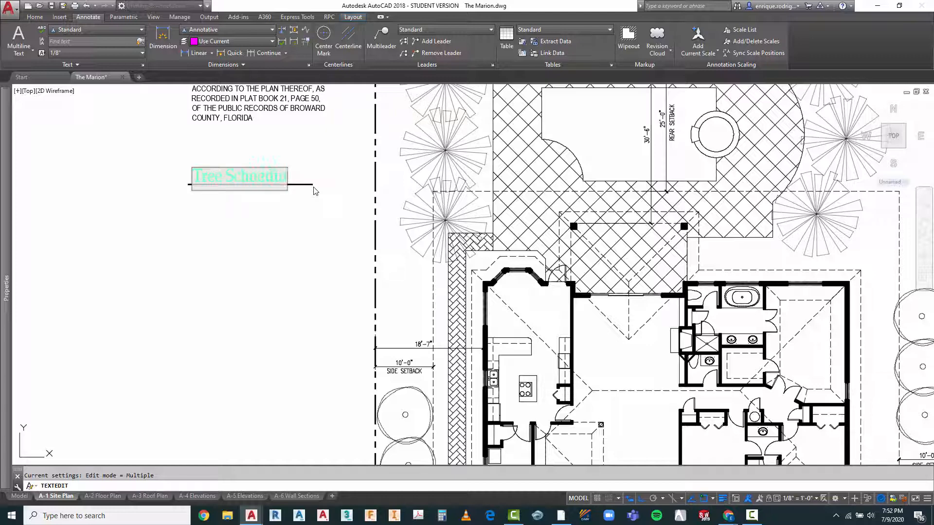
pyautogui.click(315, 191)
pyautogui.press('Escape')
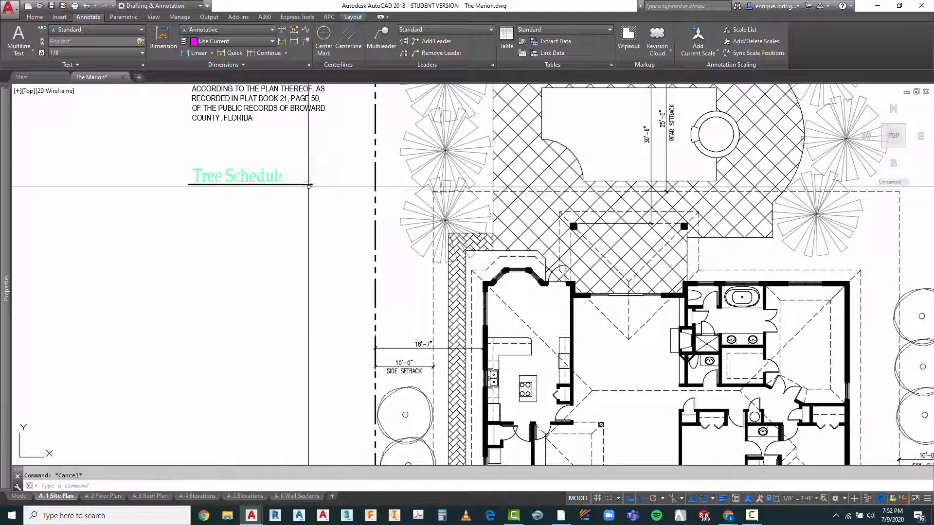
# Step: Shorten the underline beneath the Tree Schedule title so it ends just past the text, and regenerate the drawing
pyautogui.click(305, 185)
pyautogui.click(312, 185)
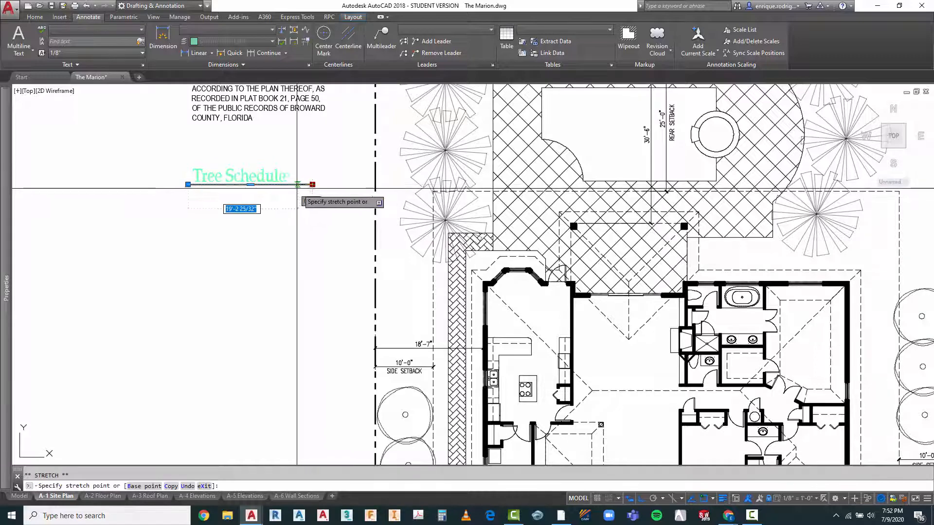
pyautogui.click(294, 185)
pyautogui.press('Escape')
pyautogui.write('regen')
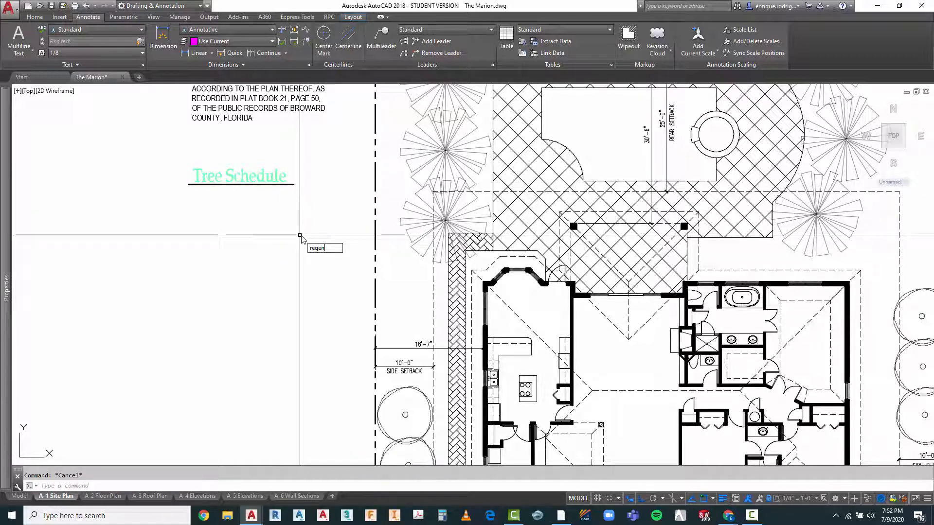
pyautogui.press('Return')
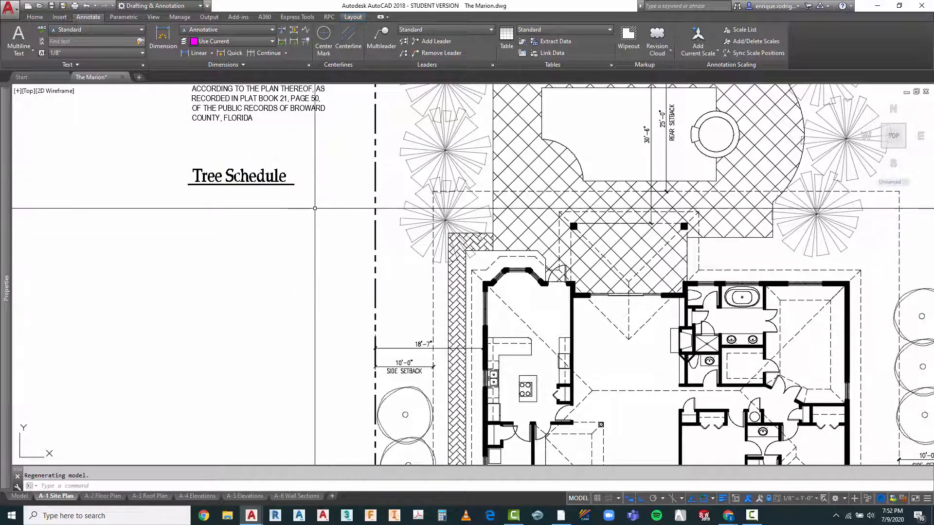
pyautogui.scroll(-5, 319, 223)
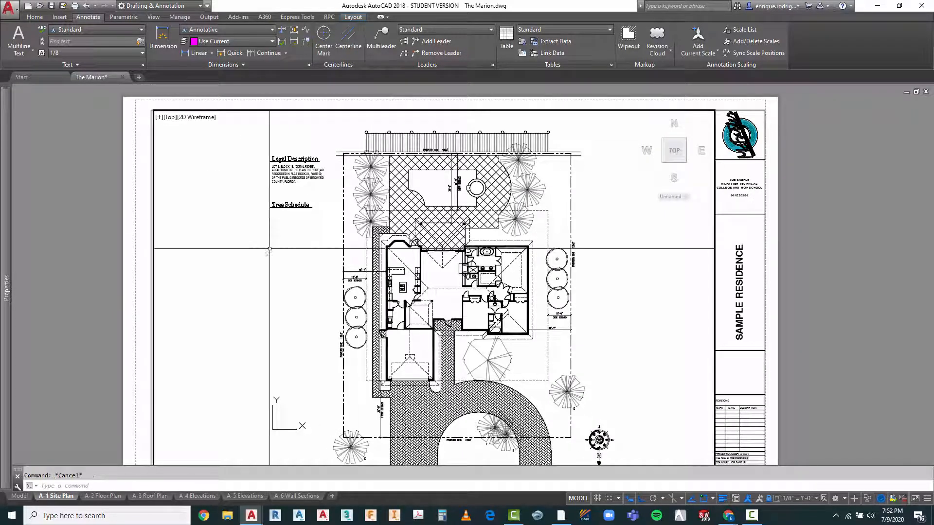
pyautogui.press('Escape')
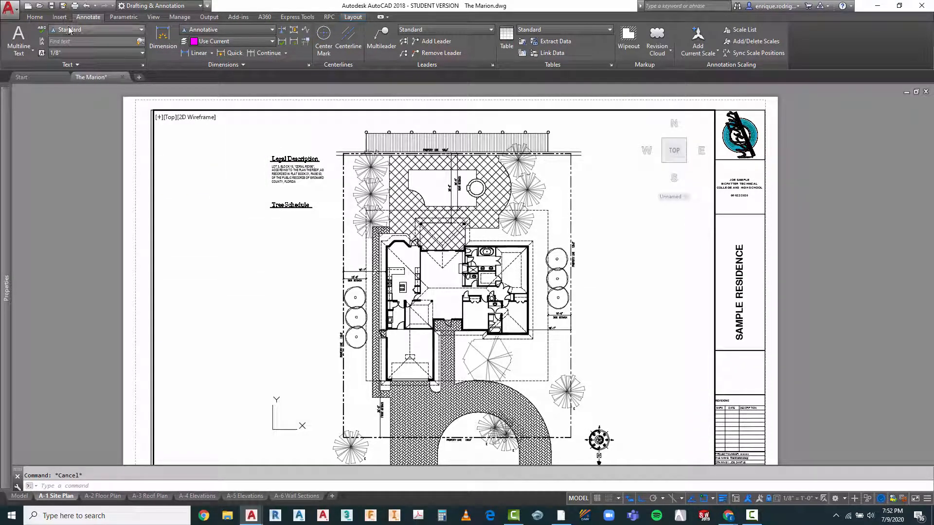
# Step: Draw a vertical guide line on the Construction layer along the starting edge of both titles, from above Legal Description down to the driveway's level
pyautogui.click(35, 17)
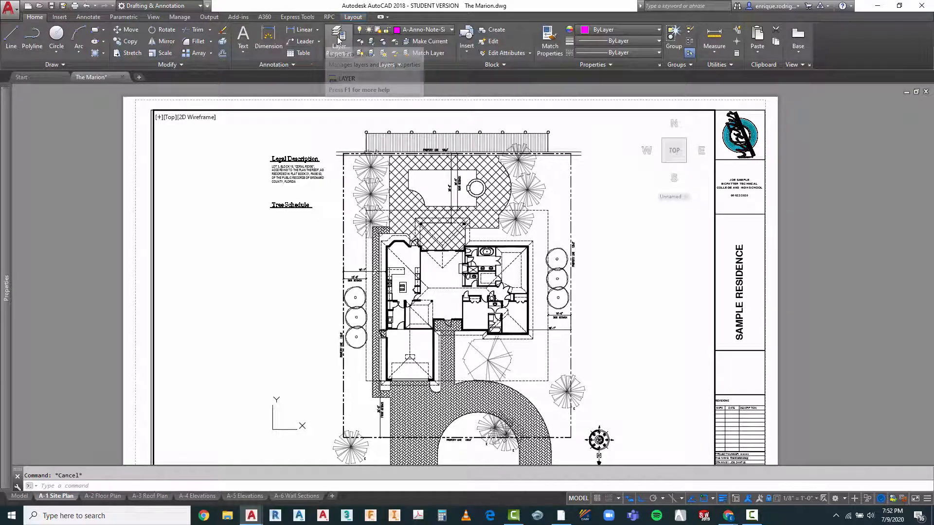
pyautogui.click(431, 29)
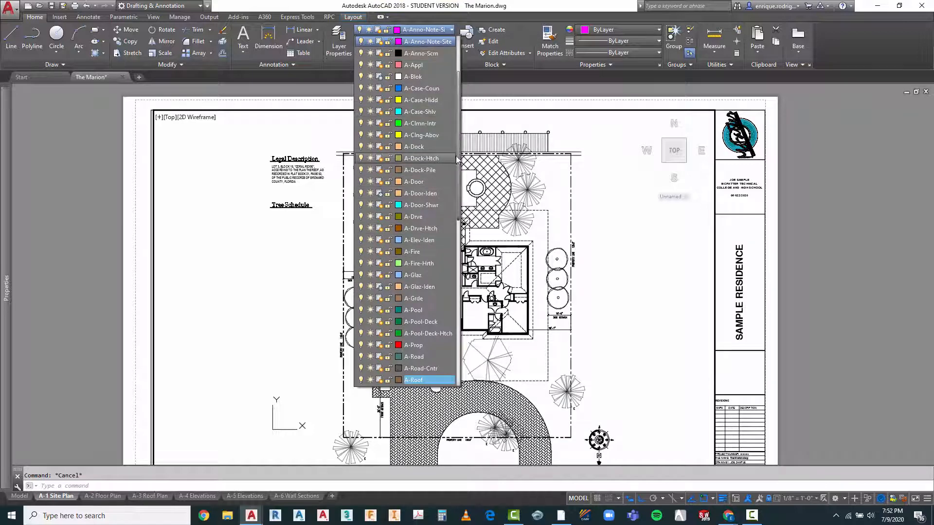
pyautogui.scroll(-10, 437, 219)
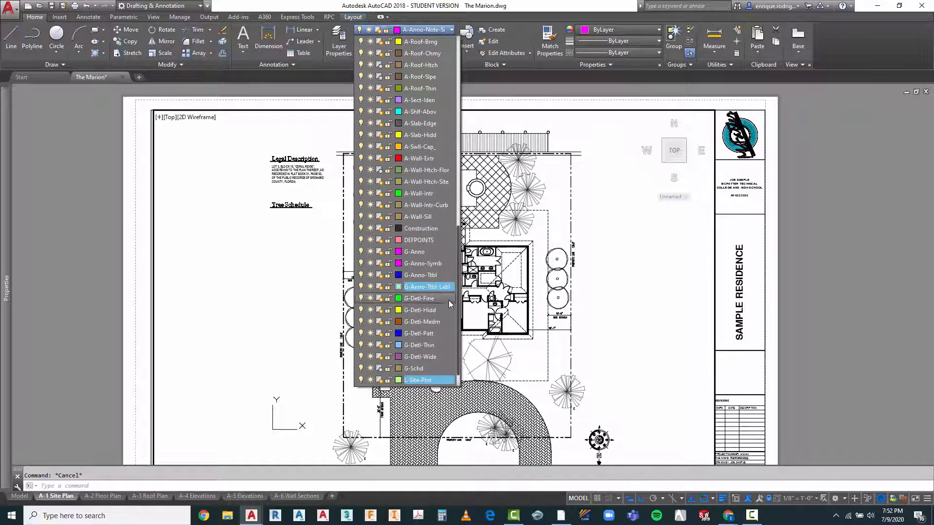
pyautogui.click(418, 228)
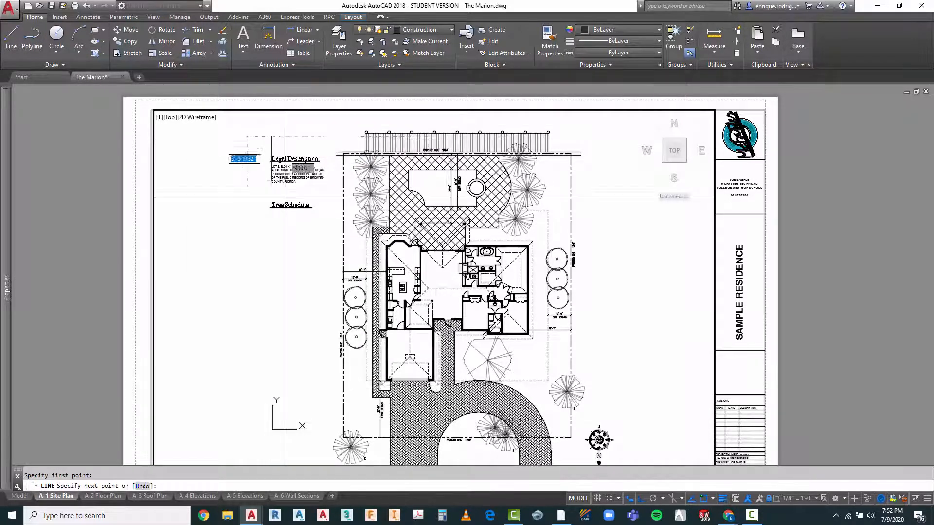
pyautogui.click(272, 435)
pyautogui.press('Escape')
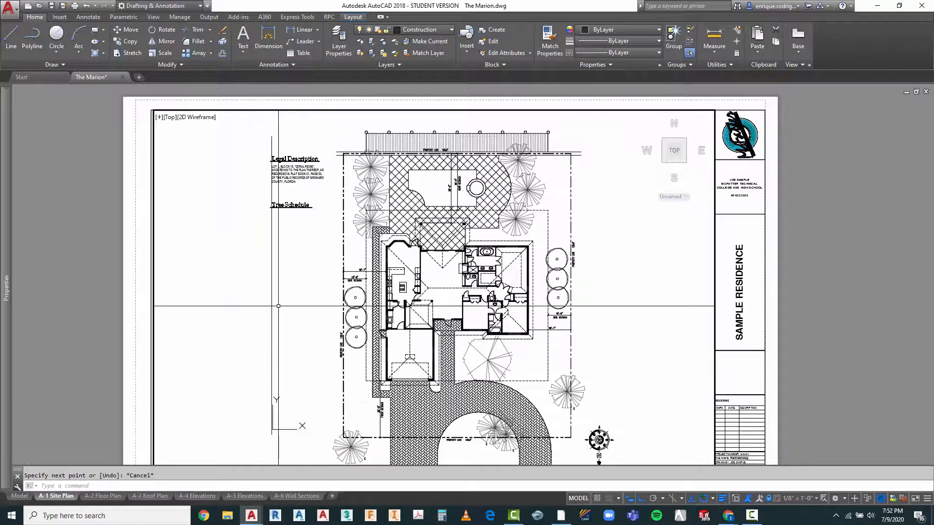
pyautogui.scroll(-2, 310, 144)
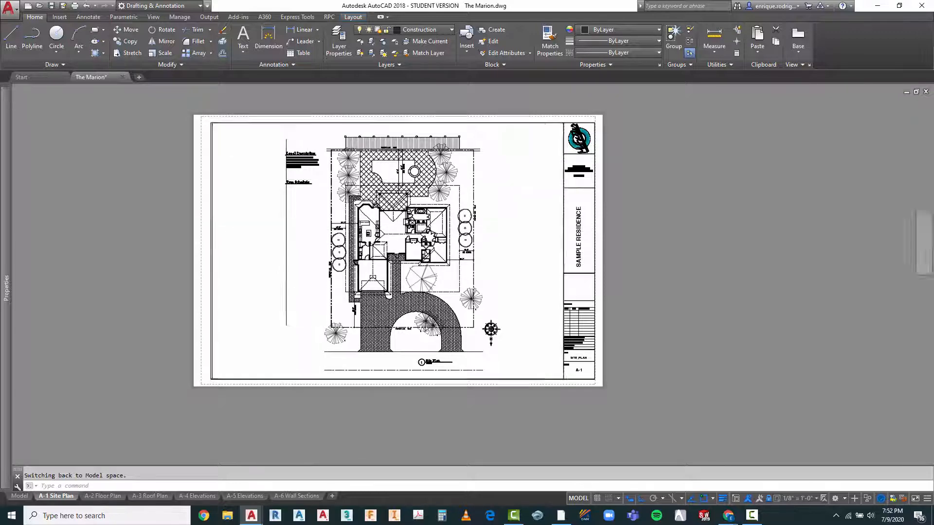
pyautogui.scroll(2, 314, 232)
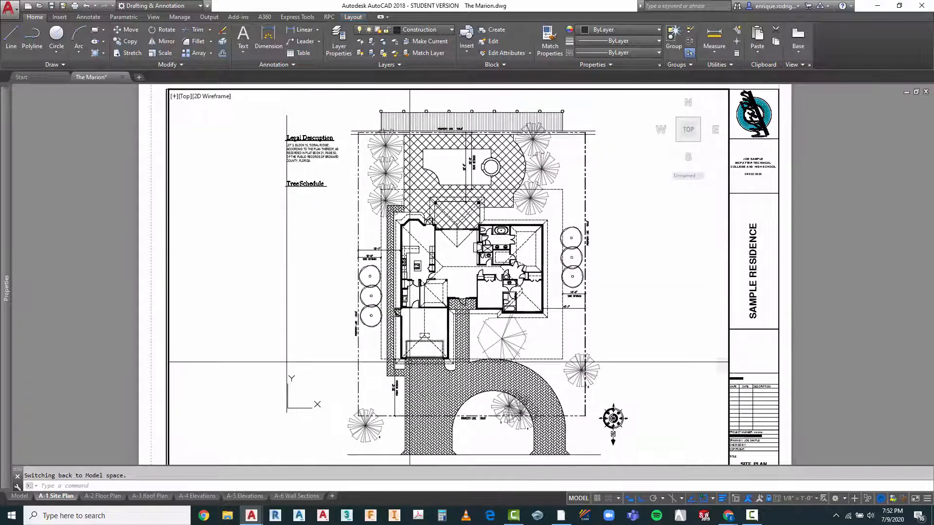
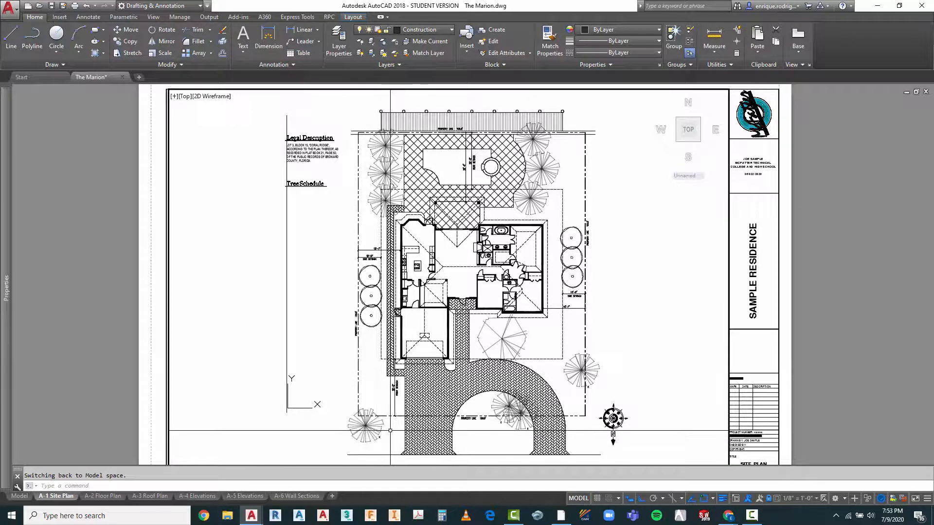
# Step: Copy the palm tree and its E label from the lot's front corner beside the driveway to just below the Tree Schedule title, outside the guide line
pyautogui.write('o')
pyautogui.press('Return')
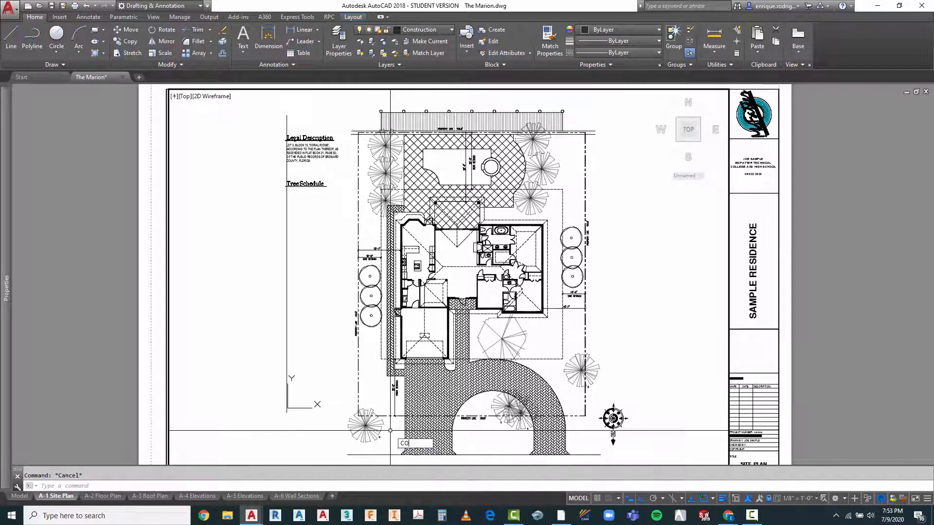
pyautogui.click(387, 429)
pyautogui.click(376, 434)
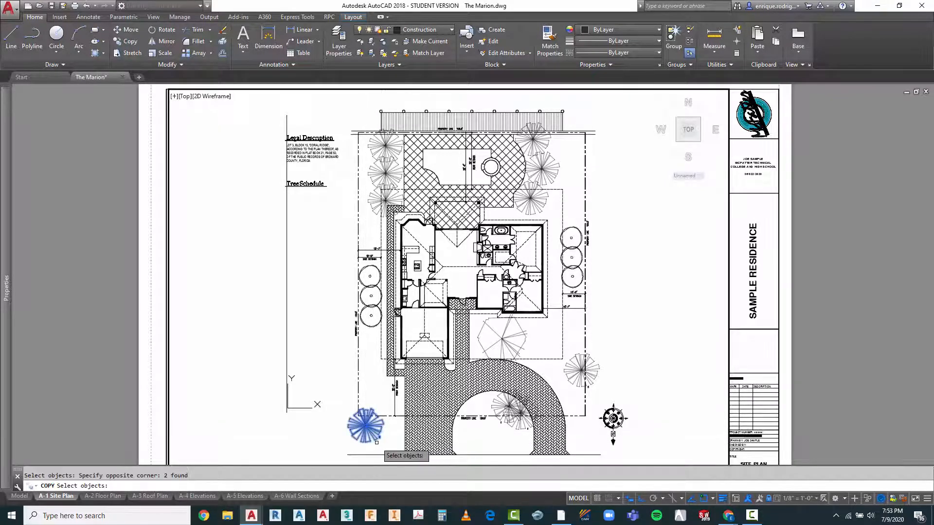
pyautogui.press('Return')
pyautogui.click(384, 444)
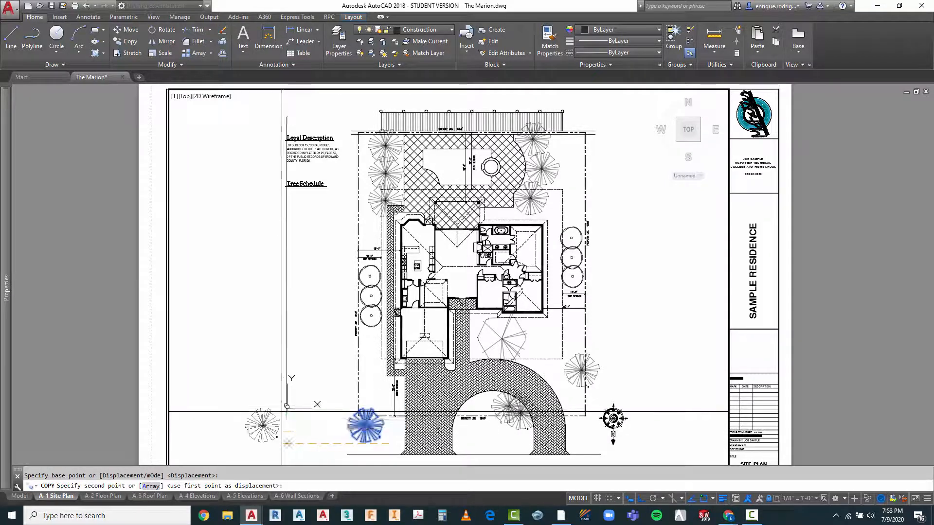
pyautogui.press('F8')
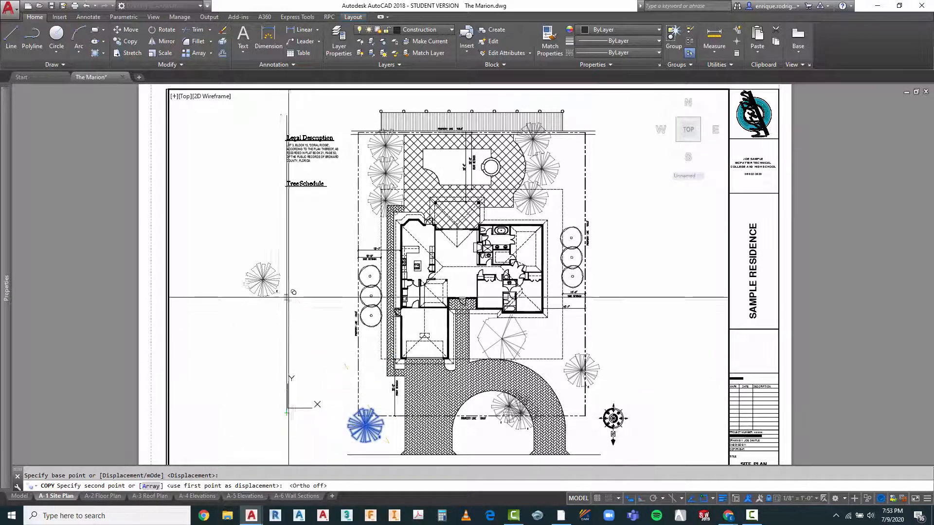
pyautogui.click(291, 225)
pyautogui.scroll(2, 284, 209)
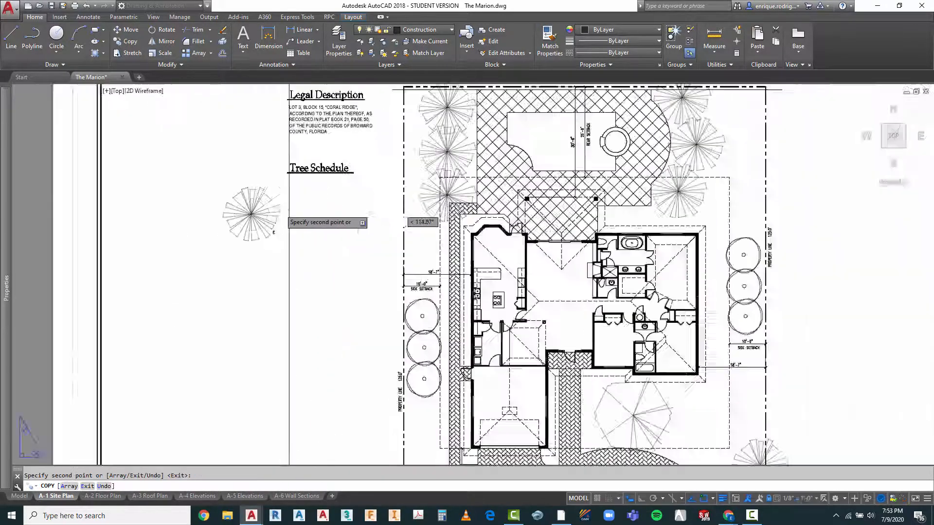
pyautogui.press('Escape')
pyautogui.scroll(-4, 354, 312)
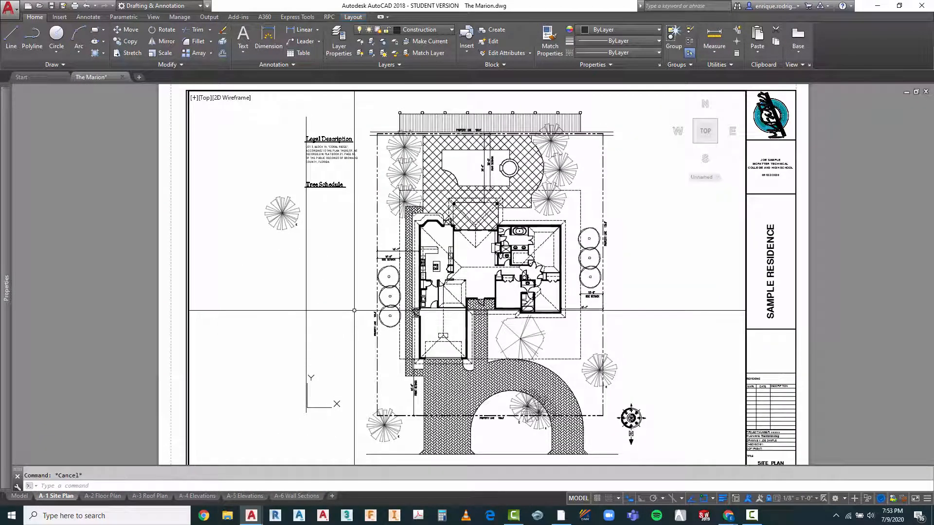
pyautogui.write('co')
pyautogui.press('Return')
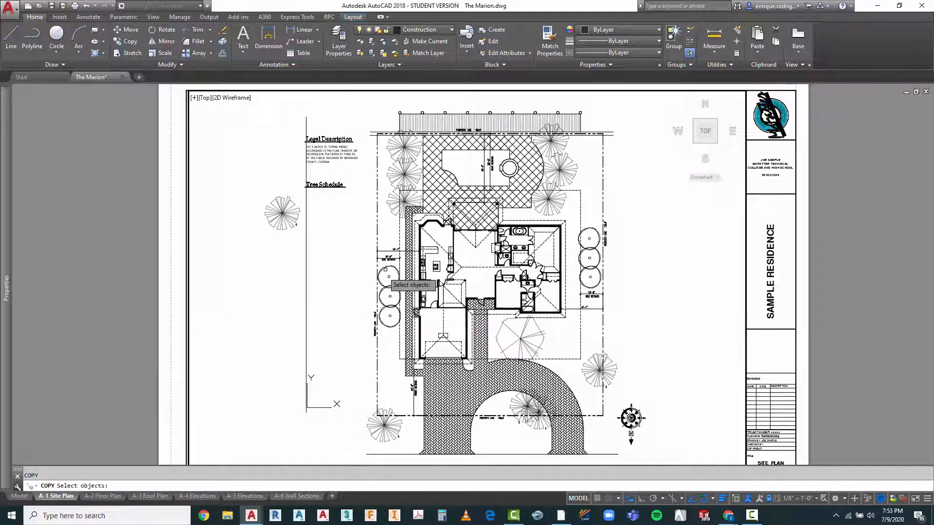
pyautogui.rightClick(348, 245)
pyautogui.rightClick(351, 238)
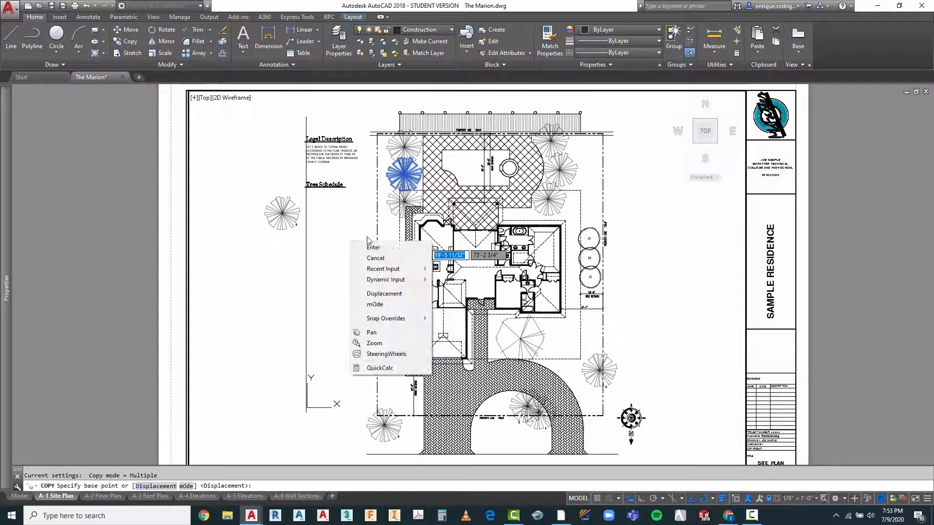
pyautogui.press('Escape')
pyautogui.press('Escape')
pyautogui.press('Escape')
pyautogui.scroll(3, 282, 215)
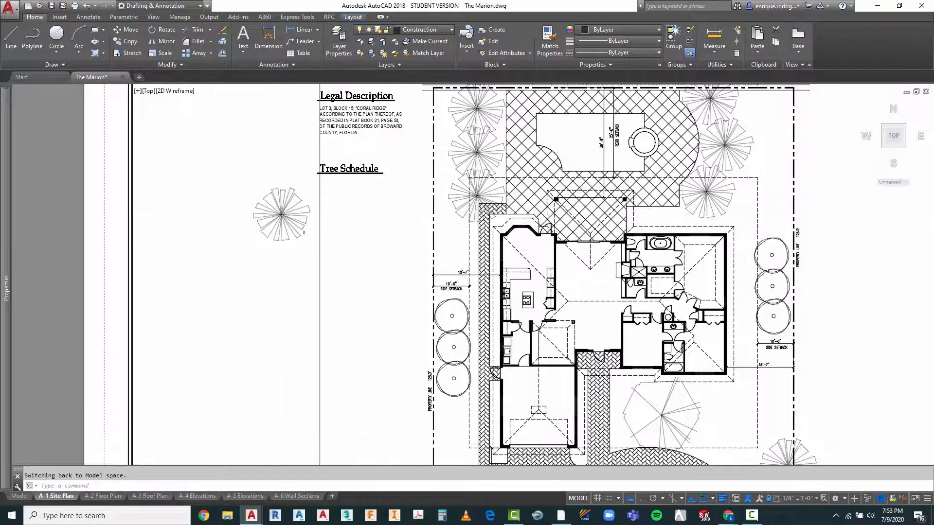
pyautogui.scroll(-3, 284, 200)
# Step: Copy the schedule's palm tree symbol without its label straight down to form a second symbol directly beneath it
pyautogui.write('o')
pyautogui.press('Return')
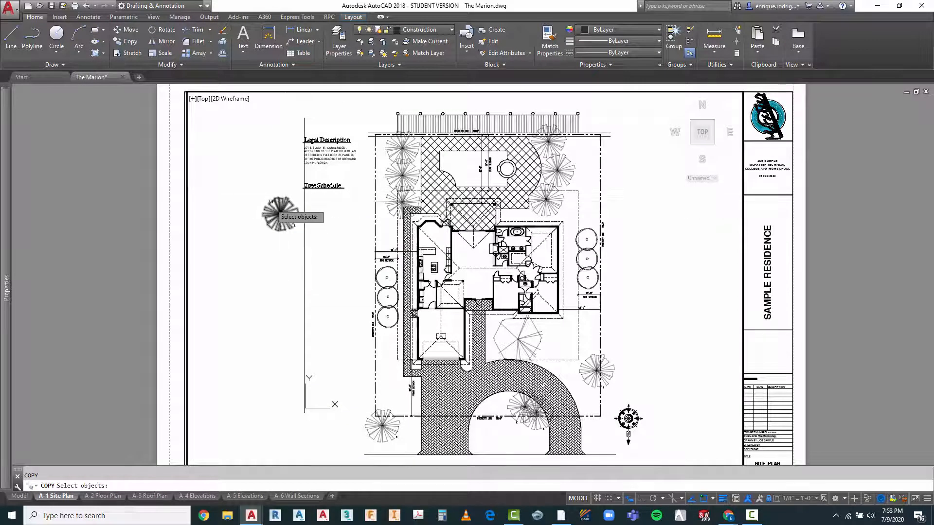
pyautogui.click(278, 189)
pyautogui.press('Return')
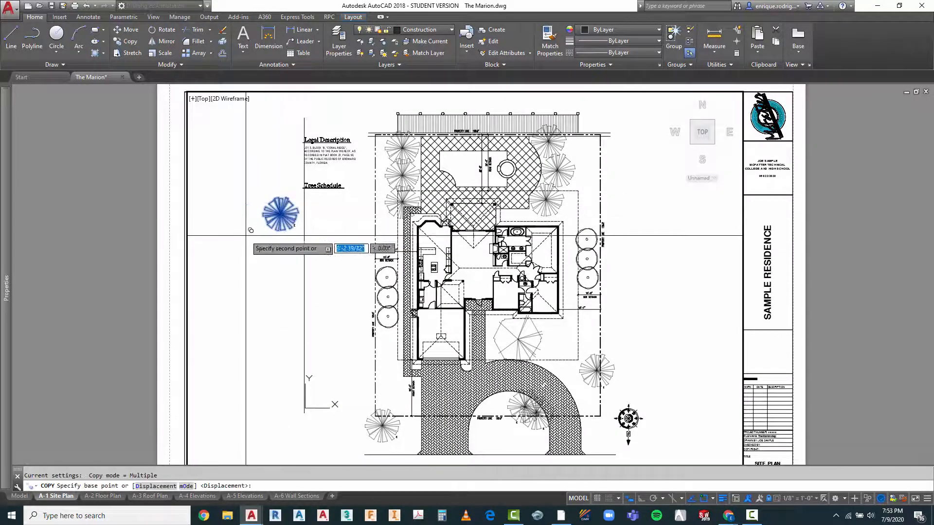
pyautogui.click(245, 237)
pyautogui.click(246, 276)
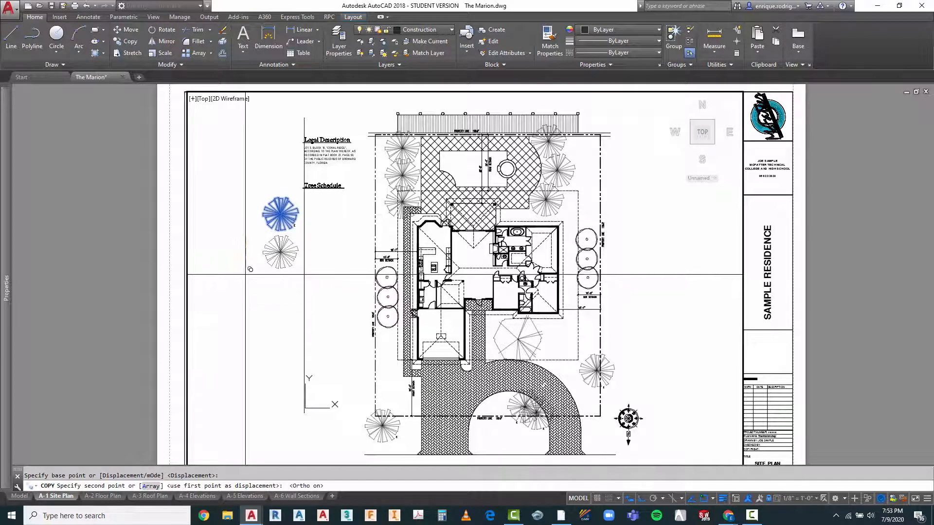
pyautogui.press('Escape')
pyautogui.press('Escape')
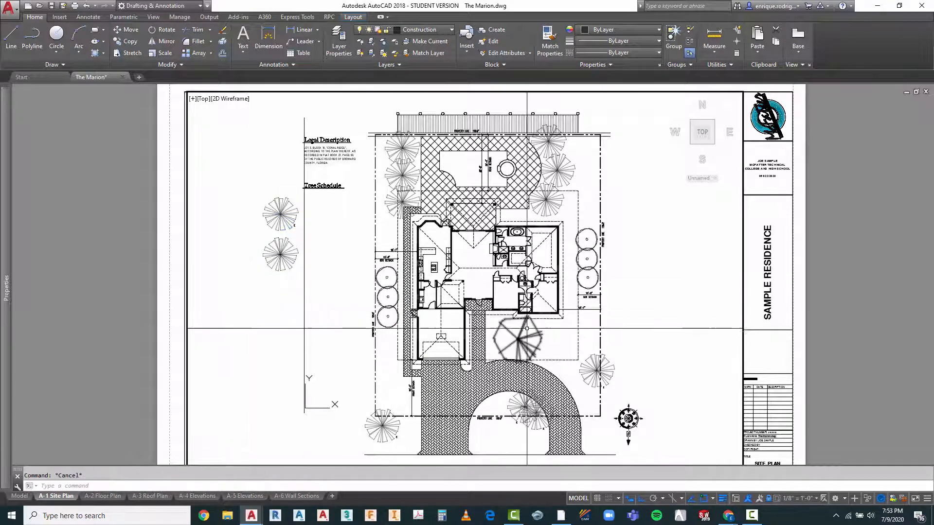
# Step: Copy the large branching tree in front of the house to below the two palm symbols in the Tree Schedule column
pyautogui.write('ct o')
pyautogui.press('Return')
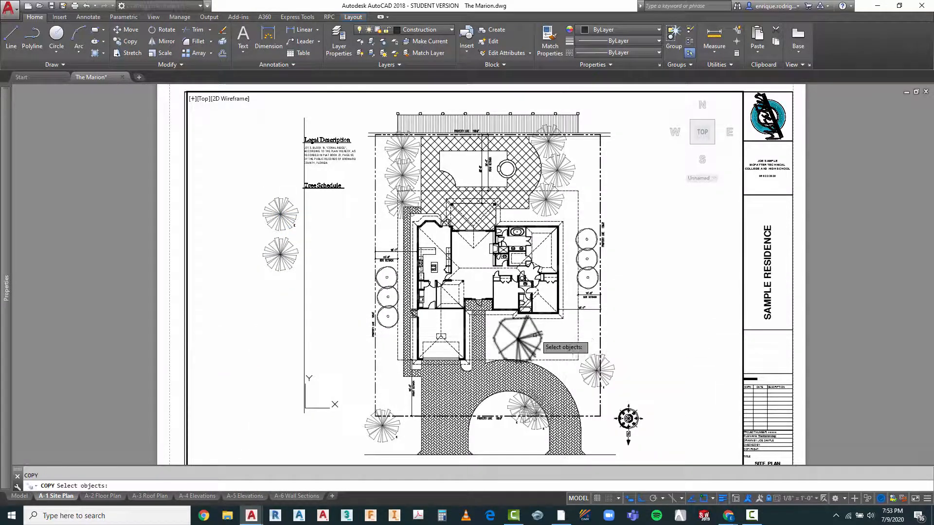
pyautogui.press('Return')
pyautogui.click(519, 336)
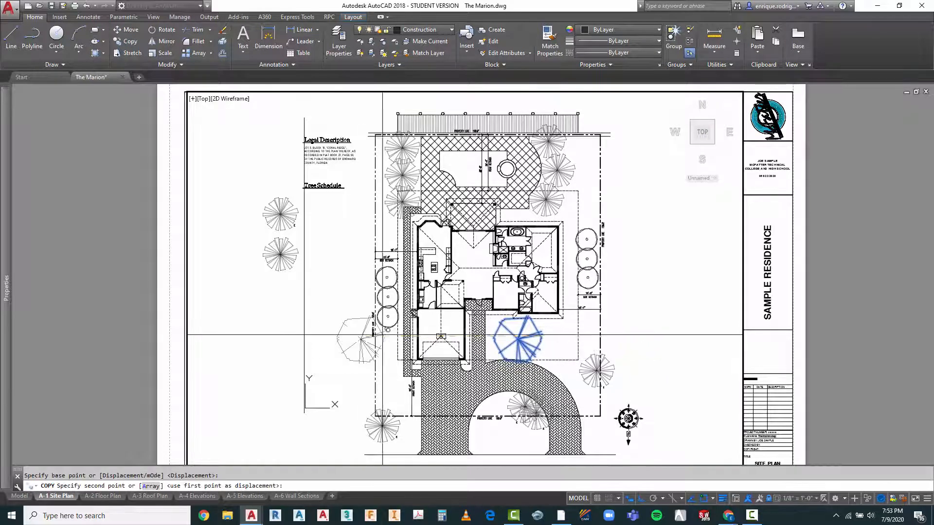
pyautogui.press('F8')
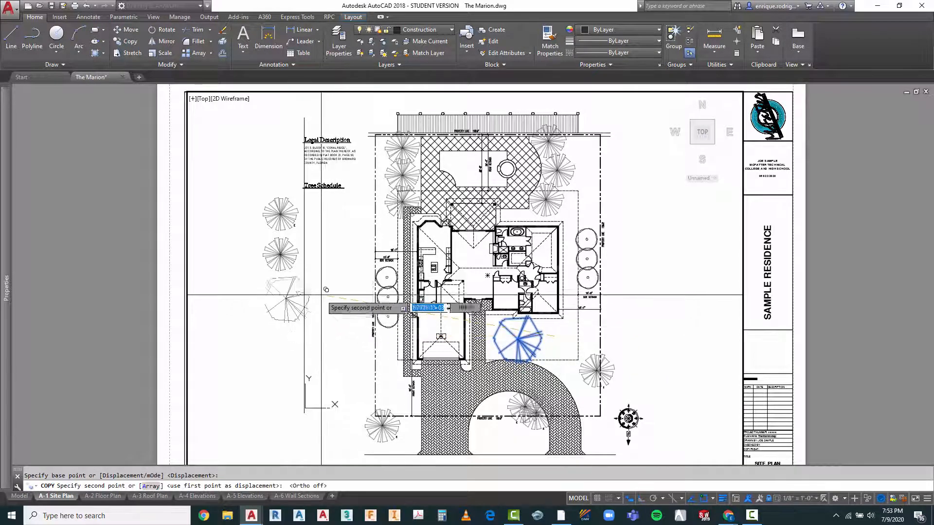
pyautogui.click(324, 300)
pyautogui.press('Escape')
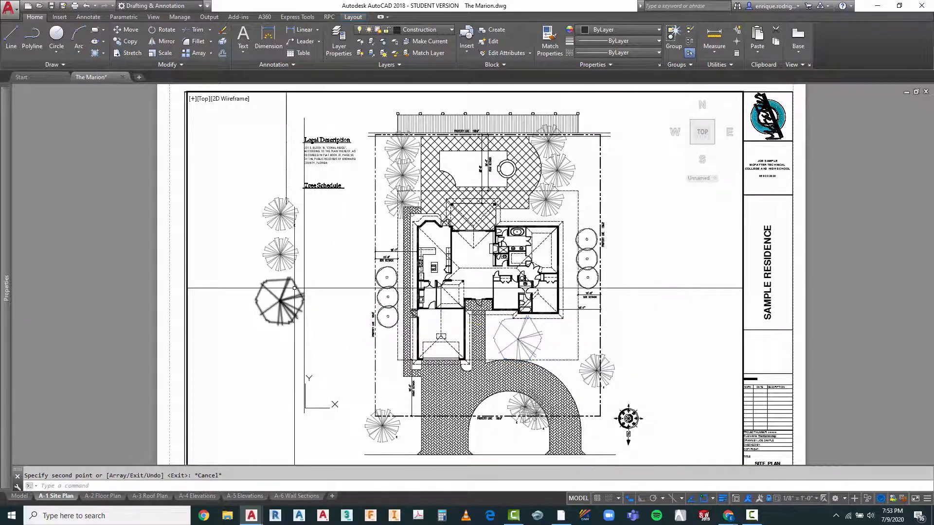
pyautogui.write('c')
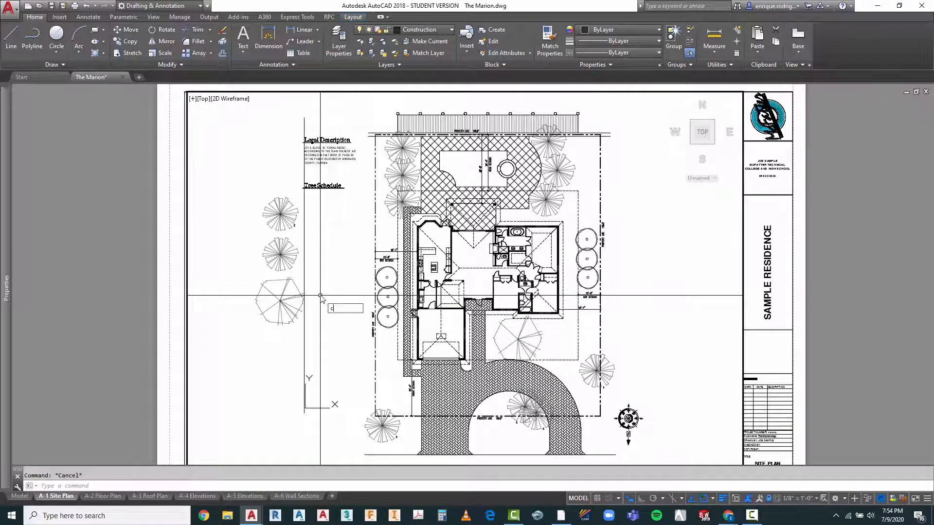
pyautogui.write('t o')
pyautogui.press('Return')
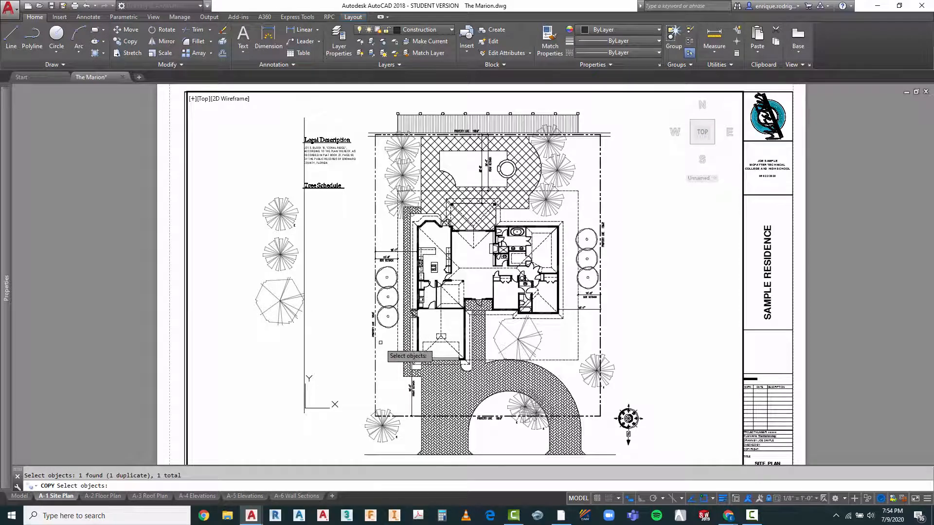
pyautogui.rightClick(385, 315)
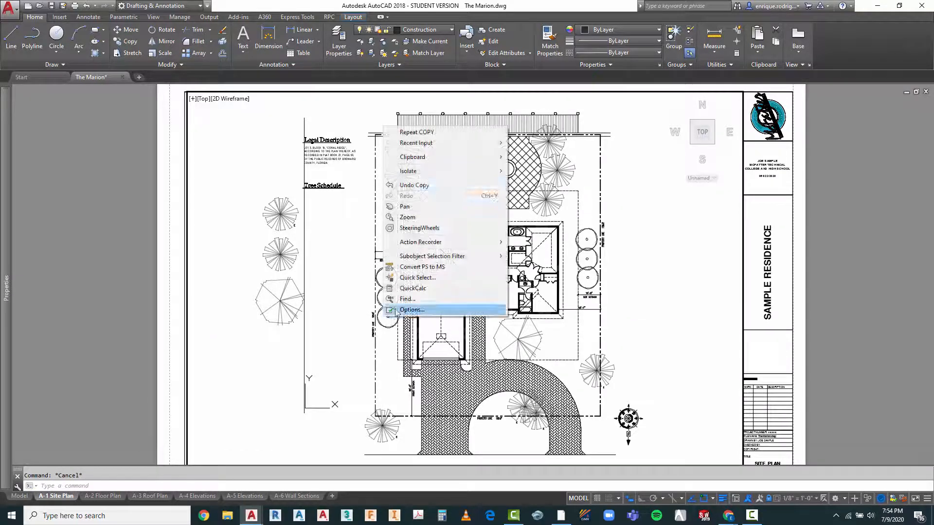
pyautogui.click(414, 133)
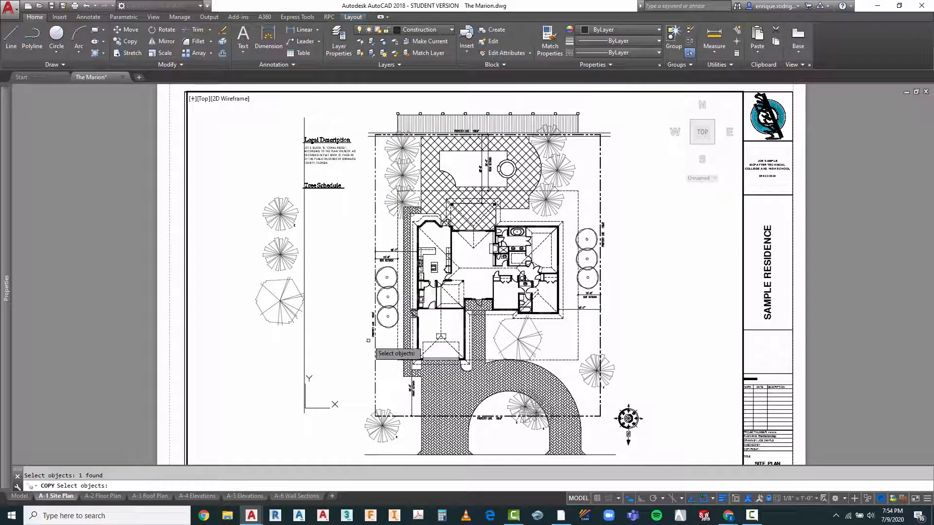
pyautogui.press('Return')
pyautogui.click(392, 339)
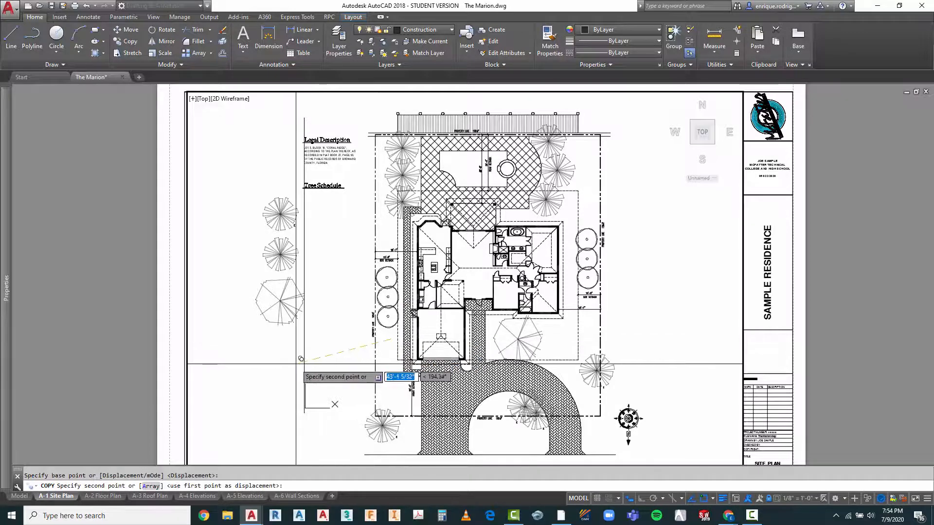
pyautogui.press('Escape')
pyautogui.press('Escape')
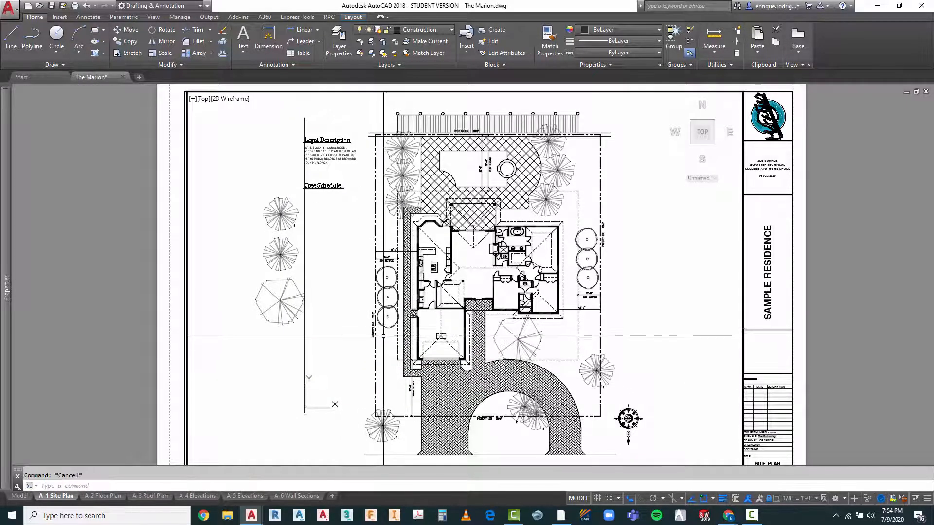
pyautogui.scroll(8, 385, 328)
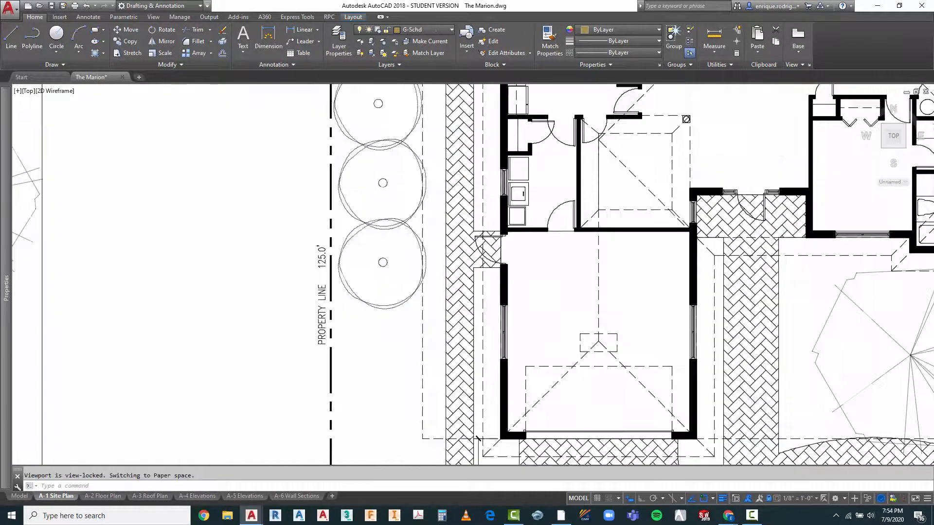
pyautogui.write('co')
pyautogui.press('Return')
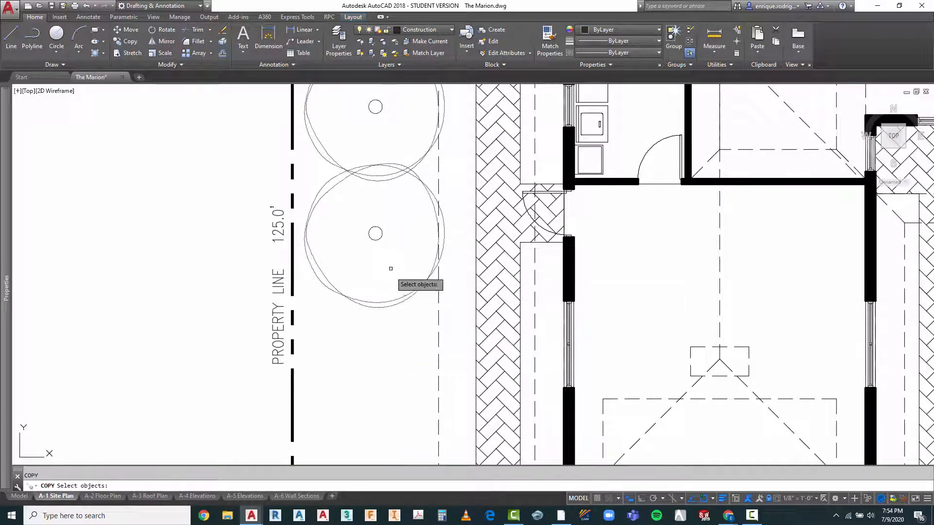
pyautogui.press('Escape')
pyautogui.scroll(-8, 352, 304)
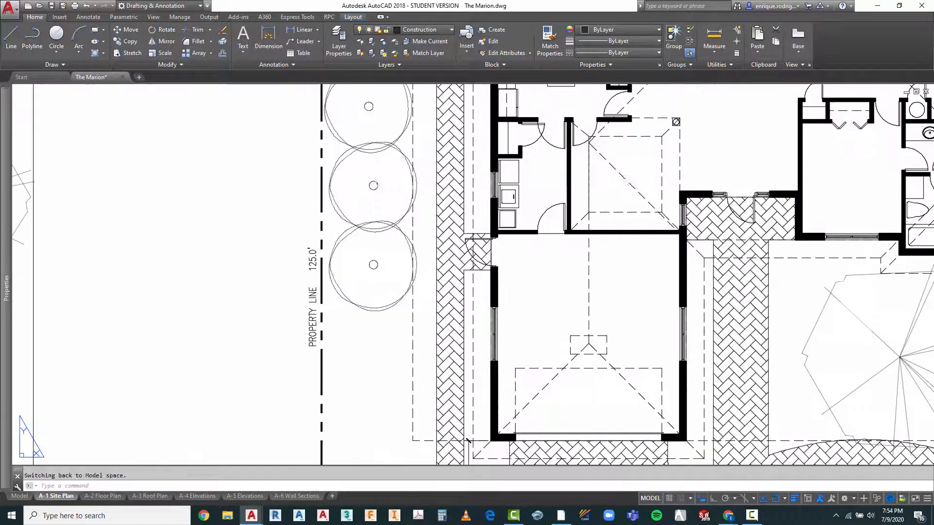
pyautogui.click(371, 300)
pyautogui.click(365, 320)
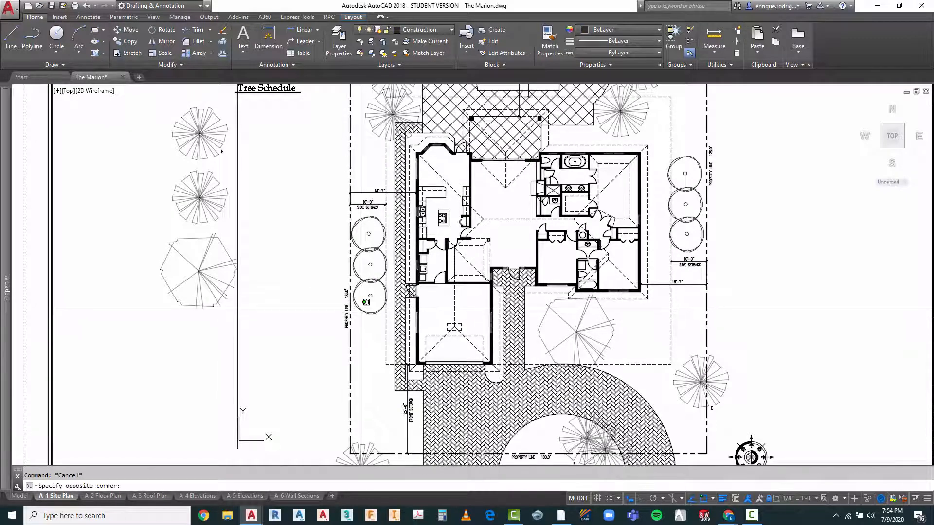
pyautogui.click(356, 314)
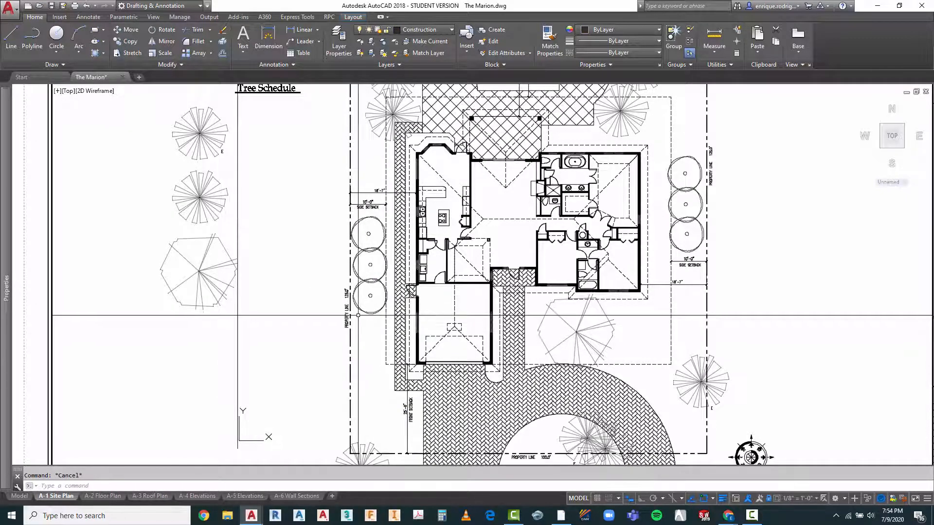
pyautogui.write('o')
pyautogui.press('Return')
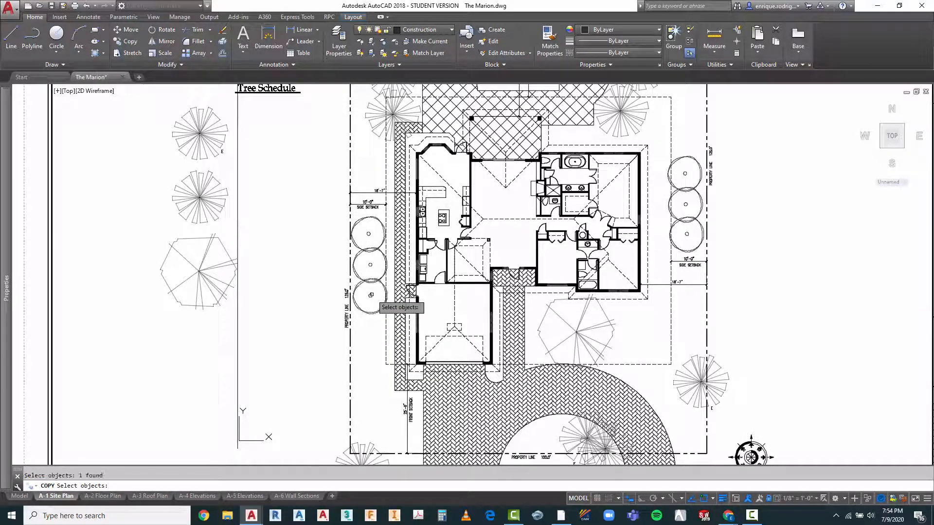
pyautogui.scroll(-4, 371, 305)
pyautogui.press('Escape')
pyautogui.press('Escape')
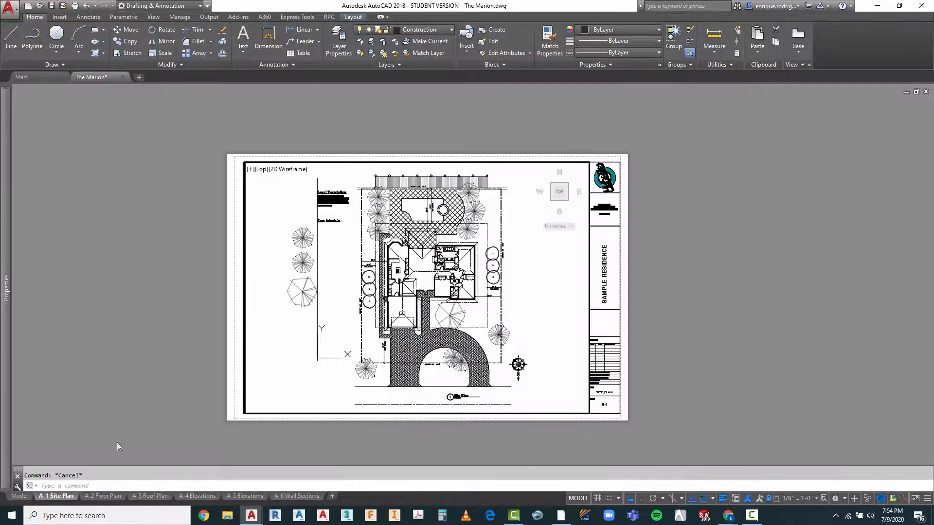
# Step: In model space, copy the double-outlined round tree from the symbol library's first row to below the branching tree in the Tree Schedule column
pyautogui.click(19, 496)
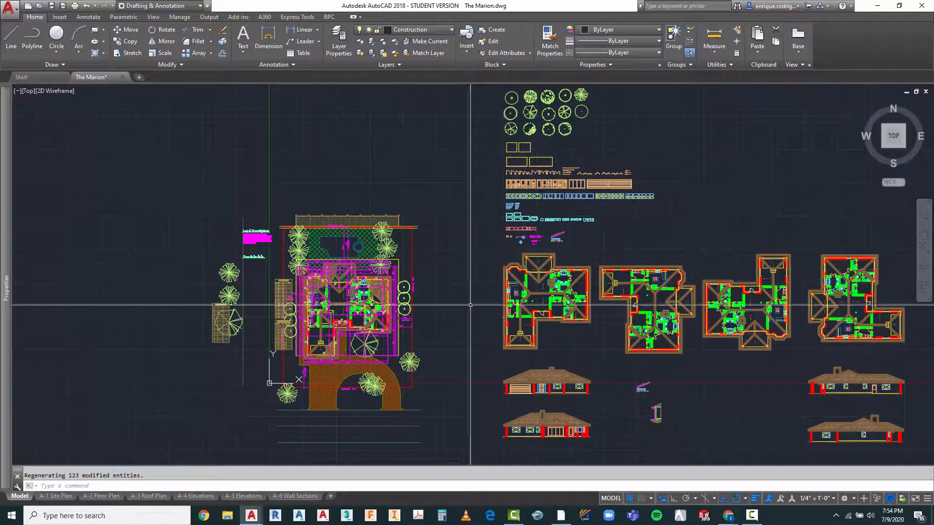
pyautogui.scroll(2, 495, 266)
pyautogui.scroll(-4, 428, 260)
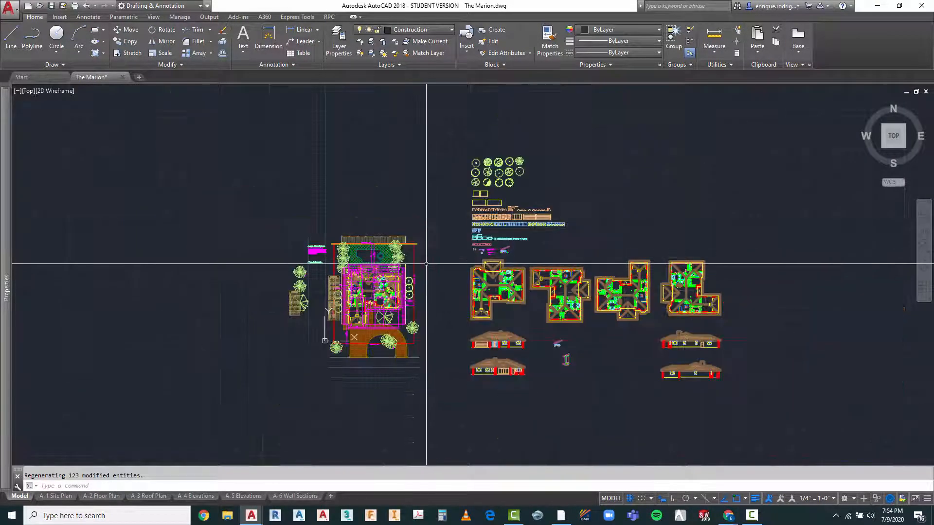
pyautogui.scroll(2, 428, 258)
pyautogui.scroll(3, 493, 185)
pyautogui.scroll(-2, 493, 185)
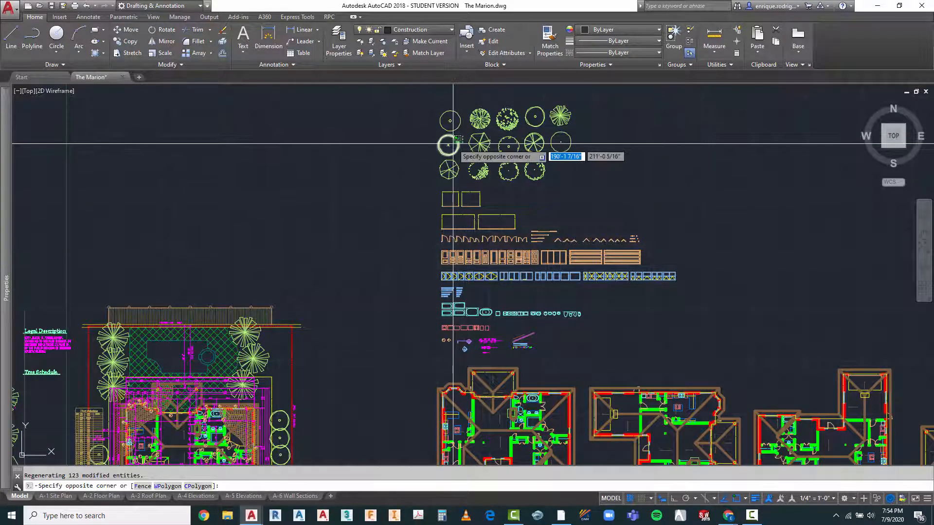
pyautogui.scroll(2, 485, 142)
pyautogui.press('Escape')
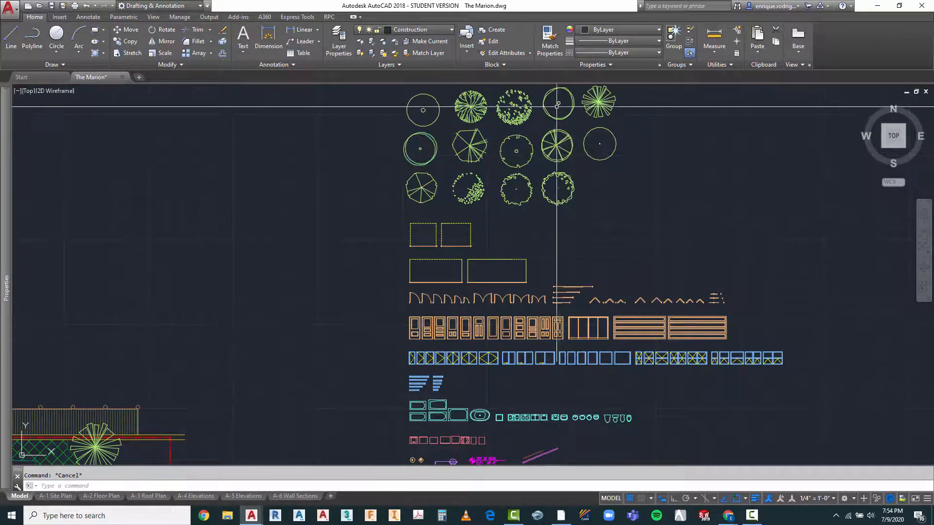
pyautogui.write('ct o')
pyautogui.press('Return')
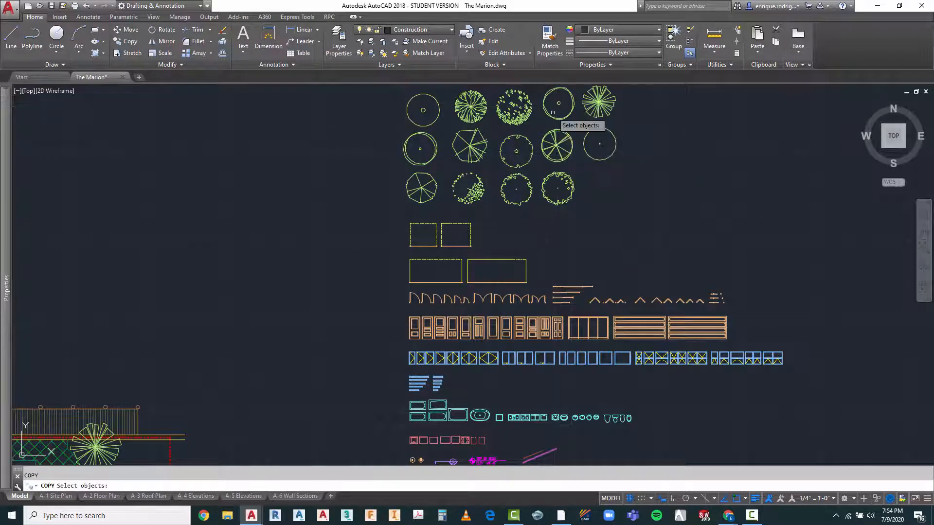
pyautogui.click(554, 112)
pyautogui.click(545, 122)
pyautogui.press('Return')
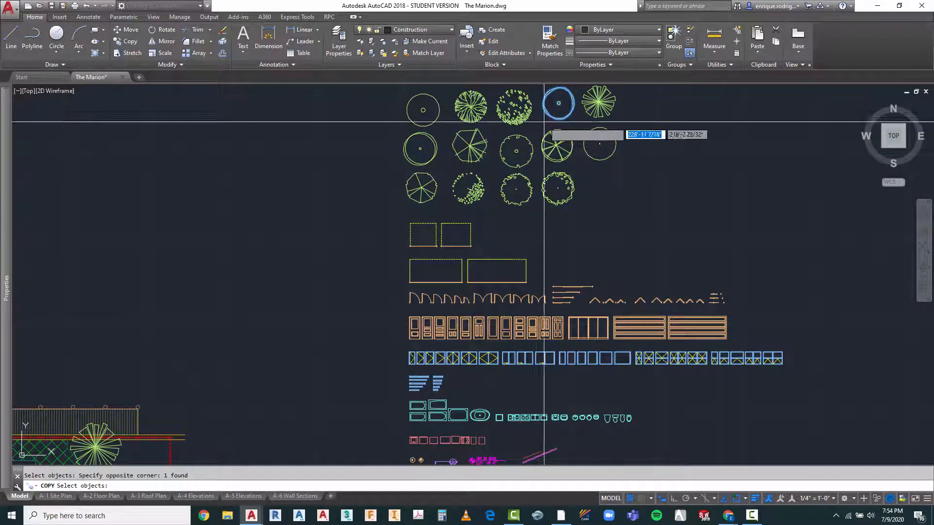
pyautogui.click(558, 103)
pyautogui.scroll(-3, 624, 107)
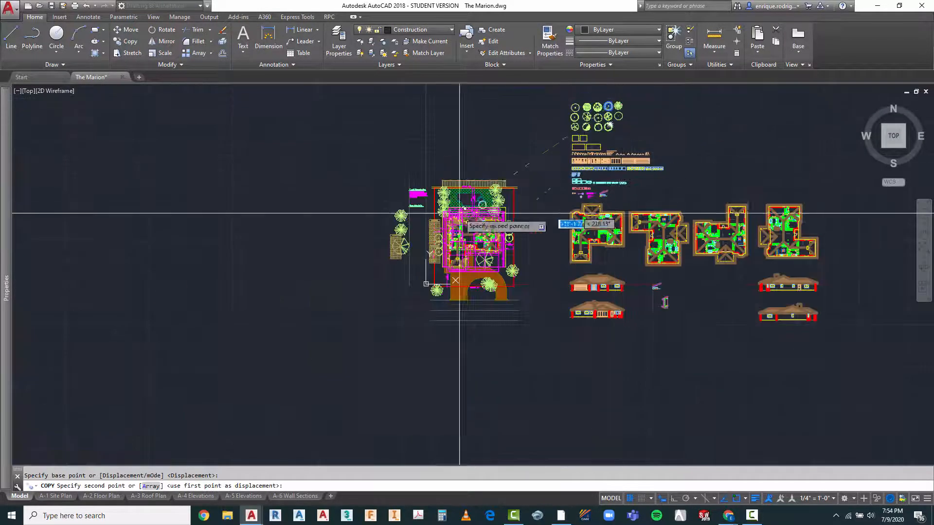
pyautogui.scroll(4, 396, 261)
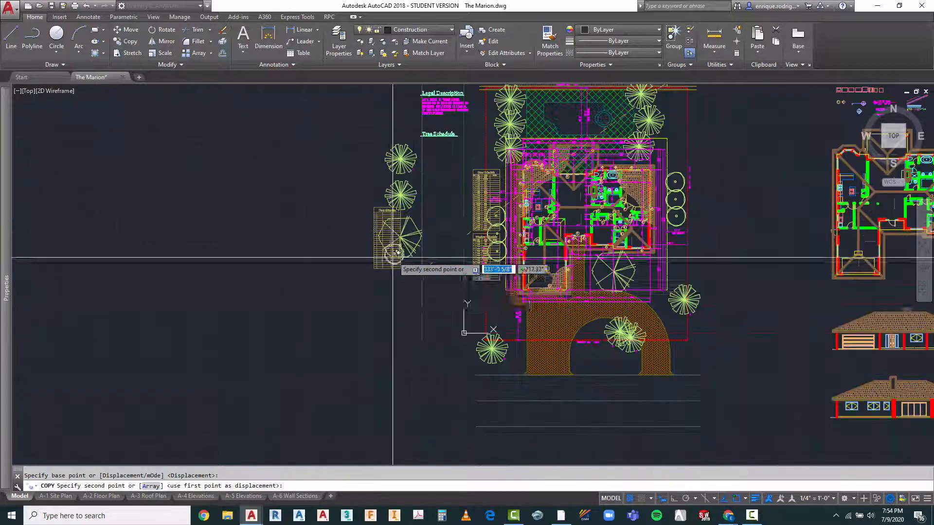
pyautogui.click(401, 284)
pyautogui.press('Escape')
# Step: Delete the stray Door Schedule table that overlaps the branching tree in the Tree Schedule column
pyautogui.scroll(6, 385, 216)
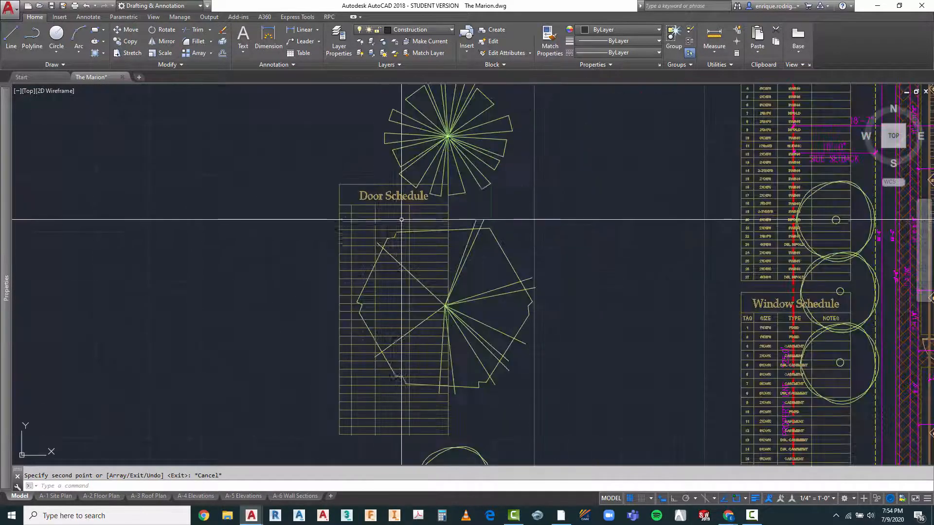
pyautogui.scroll(-2, 347, 202)
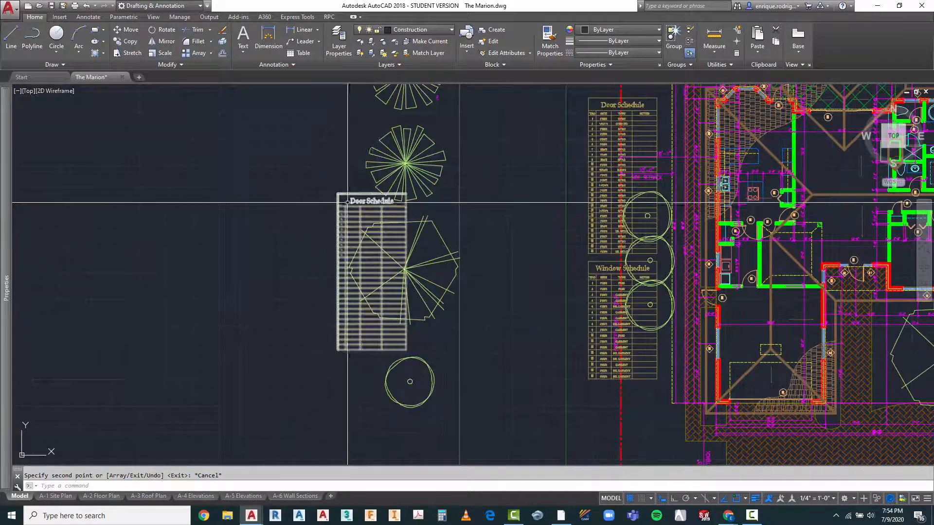
pyautogui.click(348, 202)
pyautogui.click(333, 202)
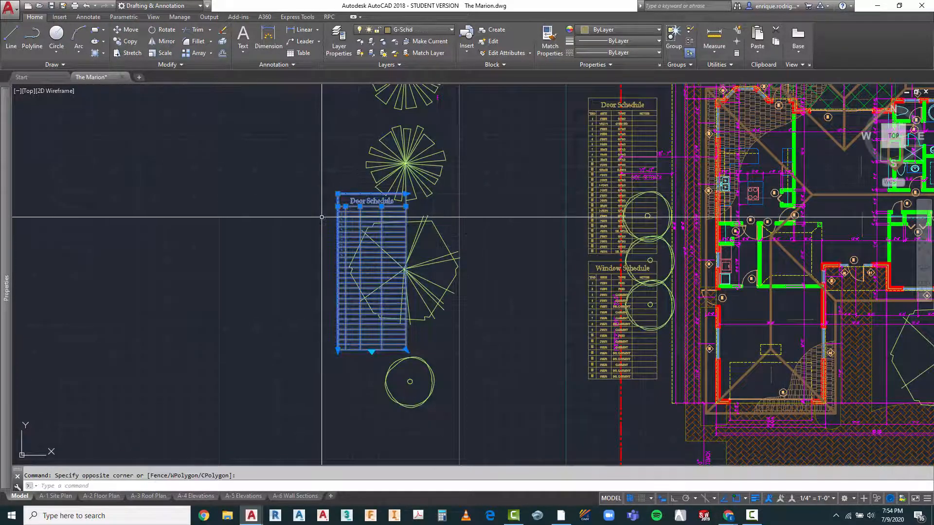
pyautogui.press('Delete')
pyautogui.scroll(-2, 375, 247)
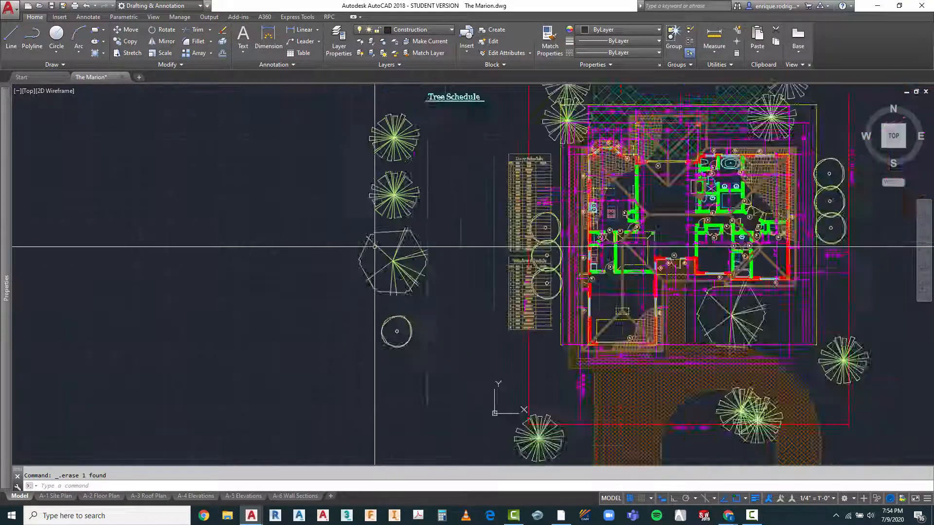
pyautogui.scroll(-2, 374, 247)
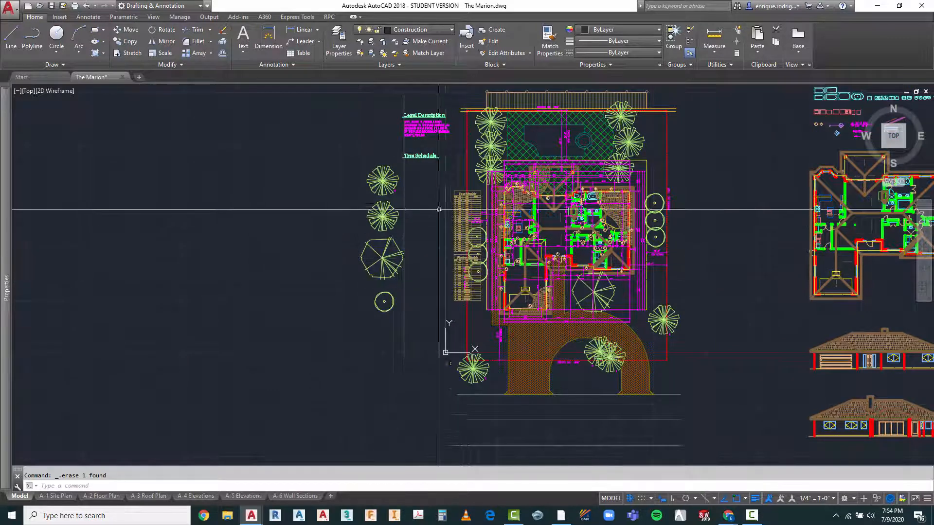
# Step: On the A-1 Site Plan layout, scale the schedule's branching tree about its centre by a factor of .75
pyautogui.click(64, 496)
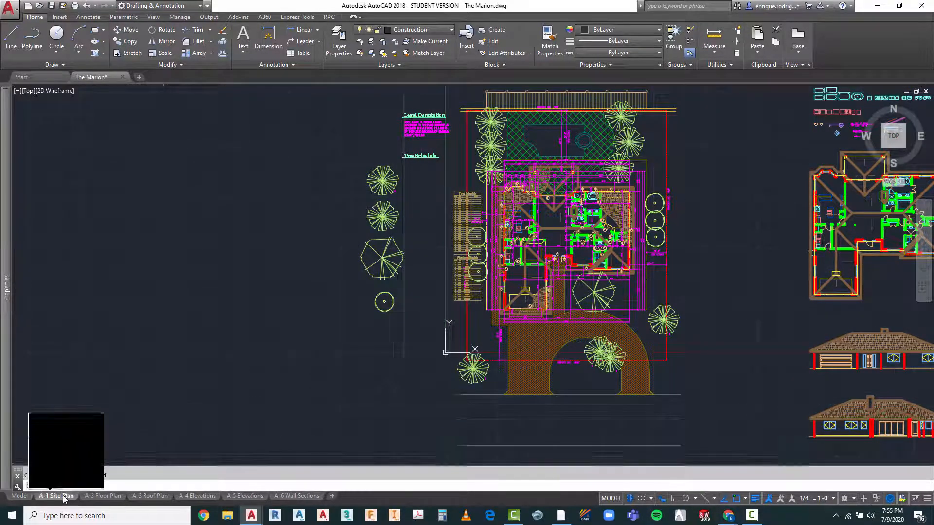
pyautogui.scroll(2, 249, 219)
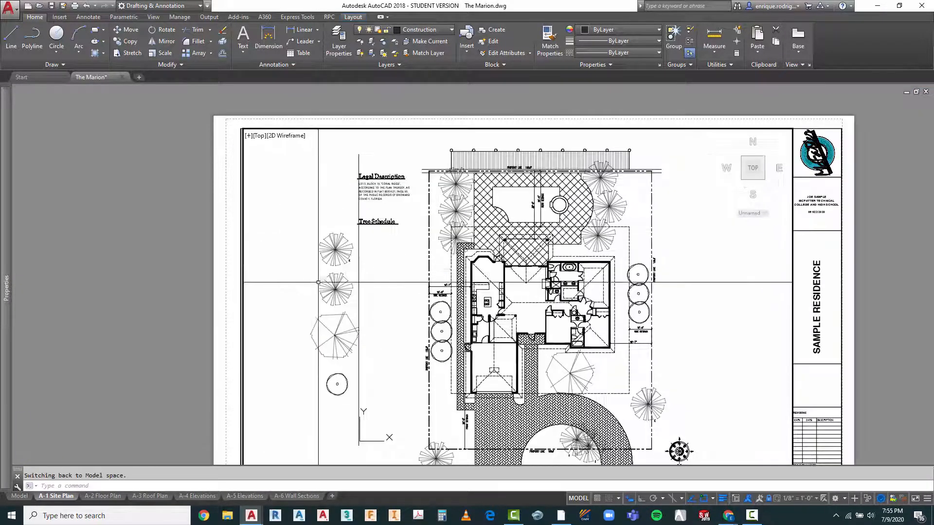
pyautogui.scroll(-2, 406, 266)
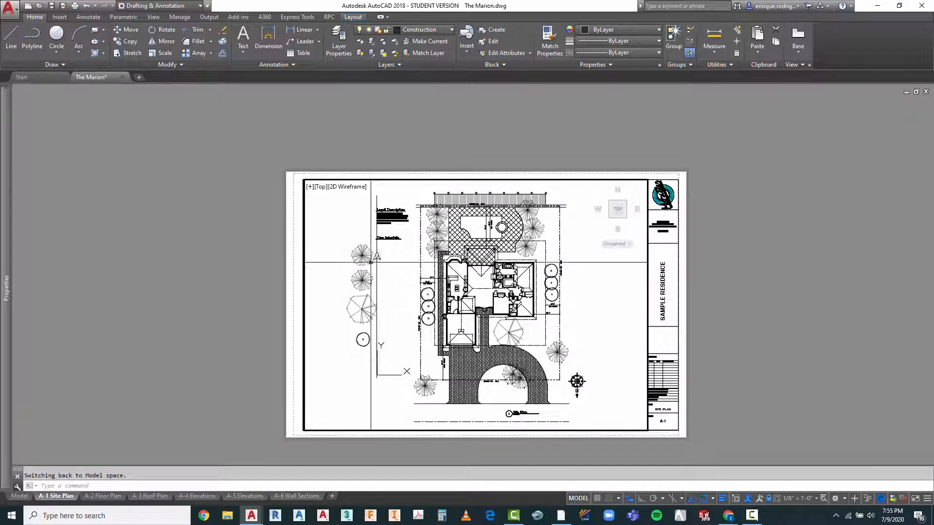
pyautogui.scroll(2, 371, 262)
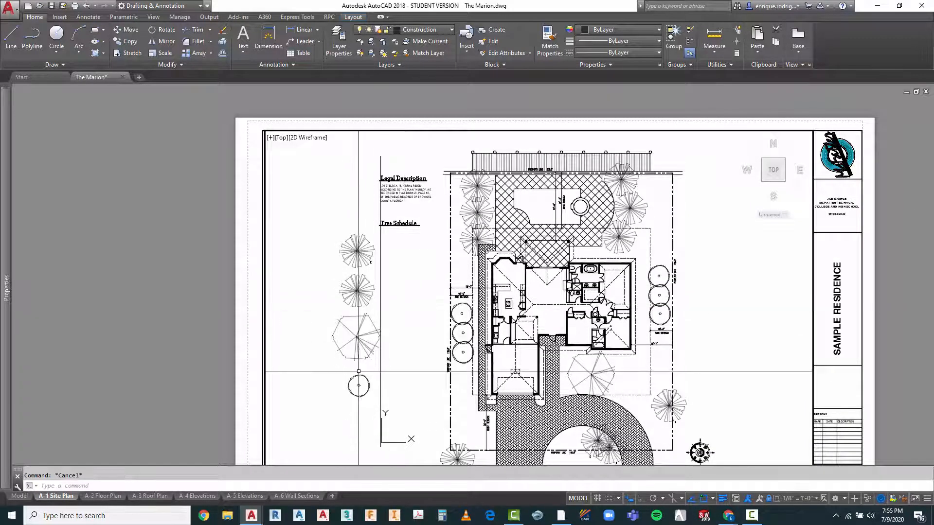
pyautogui.scroll(2, 366, 376)
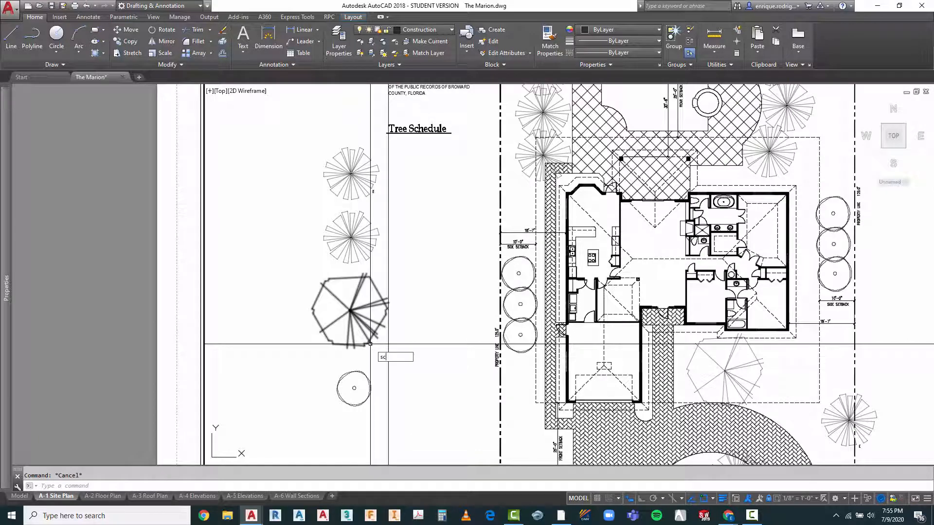
pyautogui.click(364, 308)
pyautogui.click(346, 320)
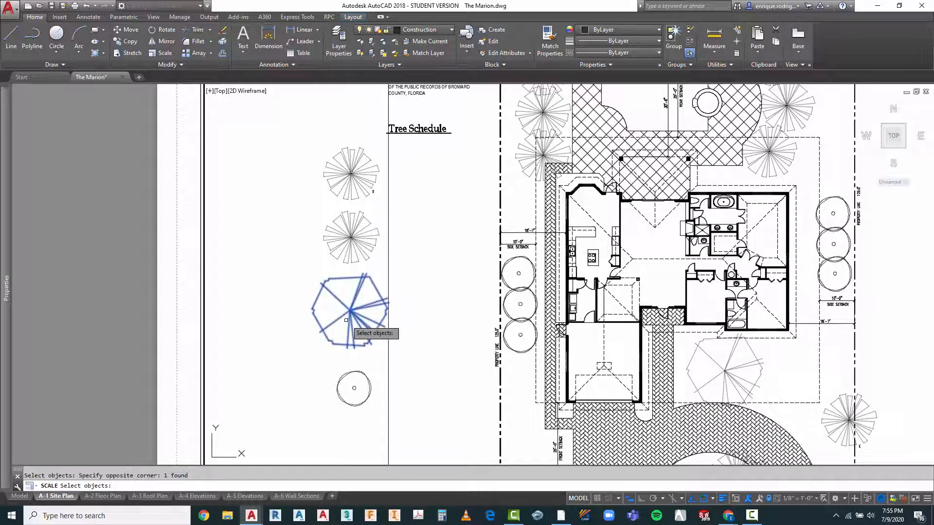
pyautogui.press('Return')
pyautogui.click(350, 311)
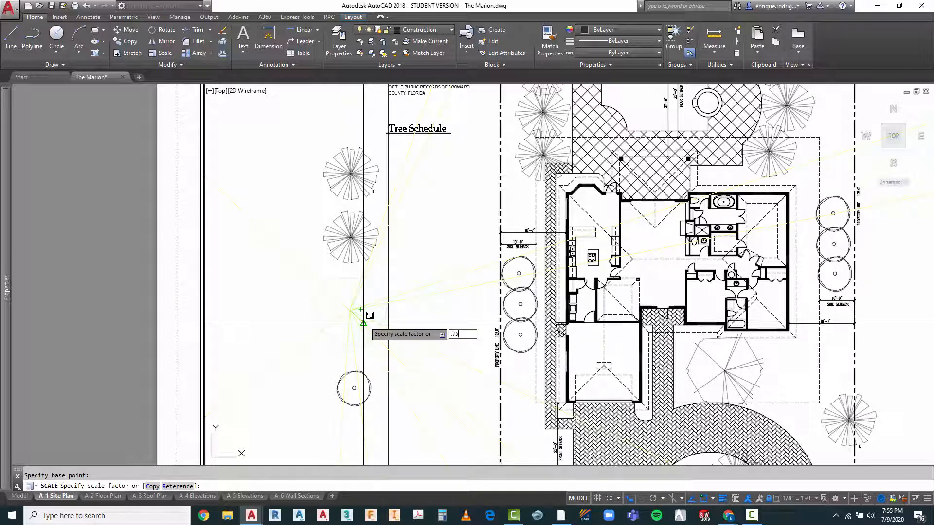
pyautogui.press('Return')
pyautogui.press('Escape')
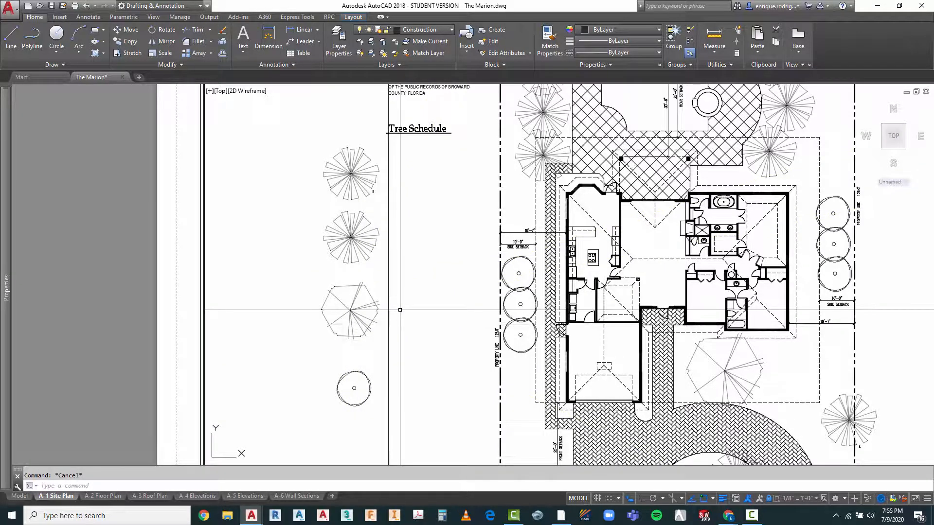
# Step: Enlarge the schedule's round tree symbol about its centre by a factor of about 1.2
pyautogui.write('sc')
pyautogui.press('Return')
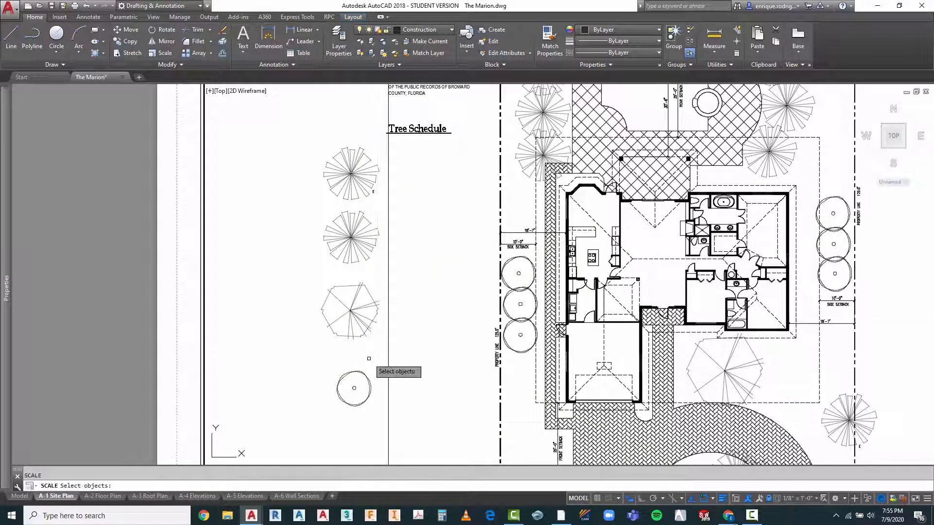
pyautogui.click(359, 379)
pyautogui.click(355, 387)
pyautogui.press('Return')
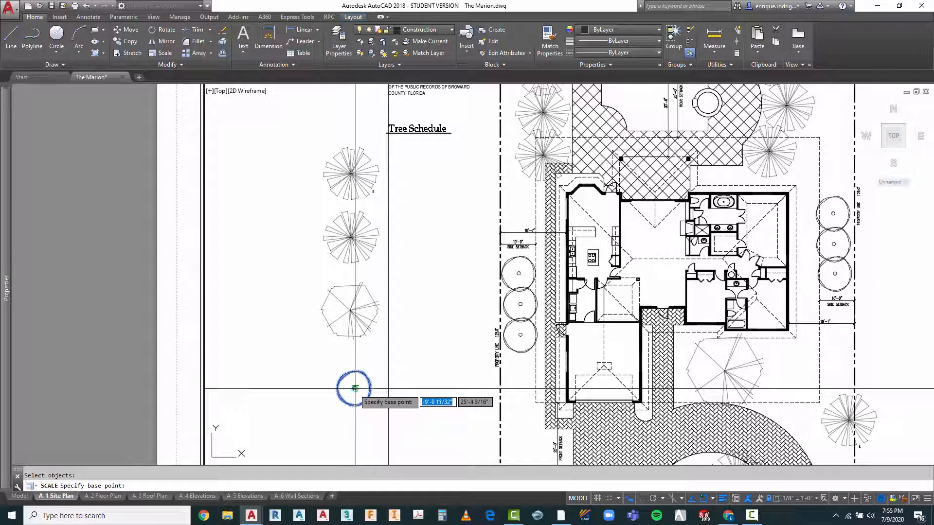
pyautogui.click(359, 388)
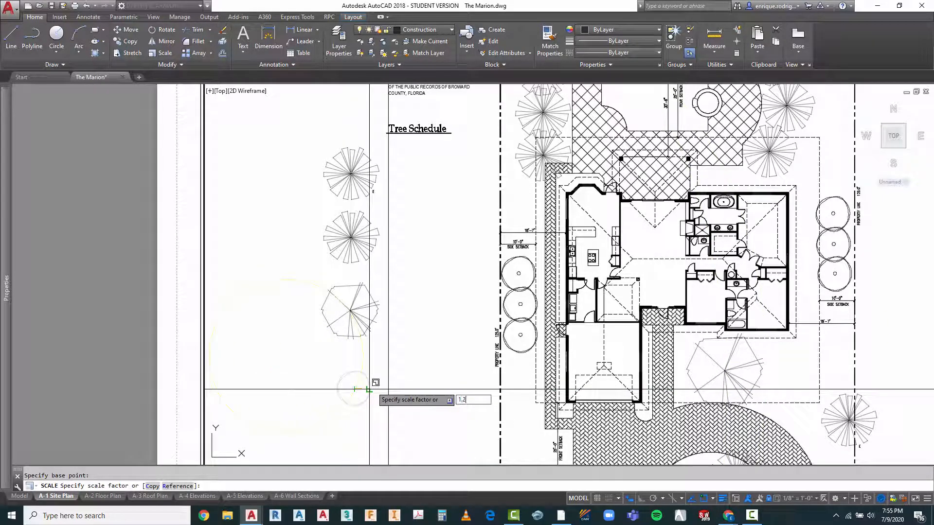
pyautogui.press('Return')
pyautogui.press('Escape')
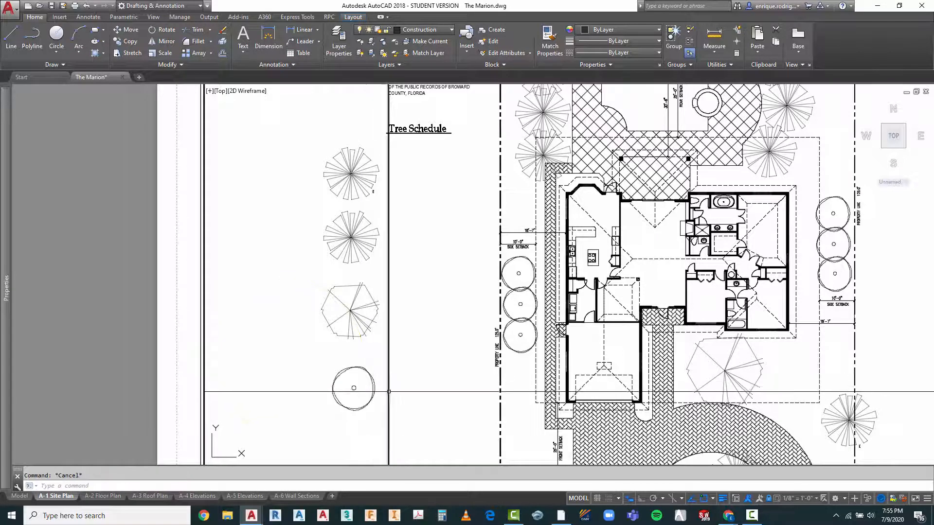
# Step: Scale the round tree symbol up a second time about its centre by a factor of 1.2
pyautogui.write('sc')
pyautogui.press('Return')
pyautogui.click(366, 369)
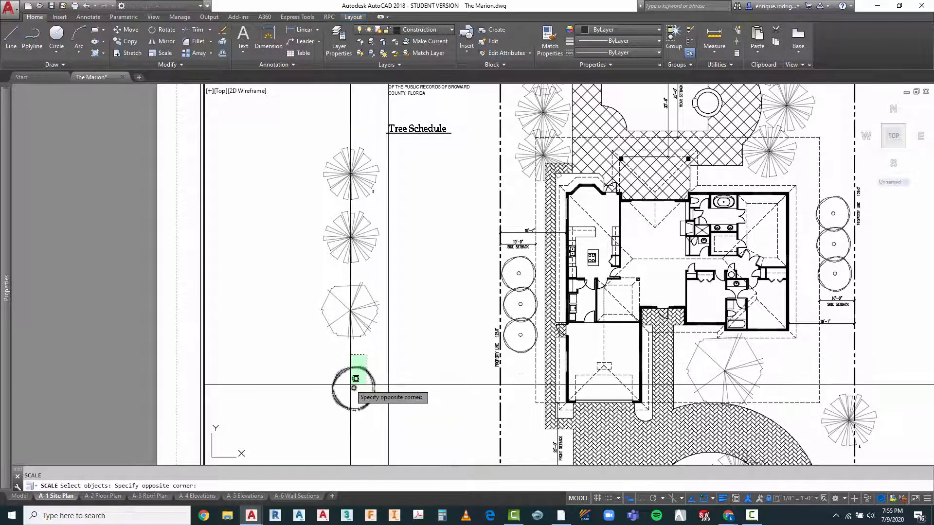
pyautogui.click(351, 385)
pyautogui.press('Return')
pyautogui.click(351, 389)
pyautogui.write('1')
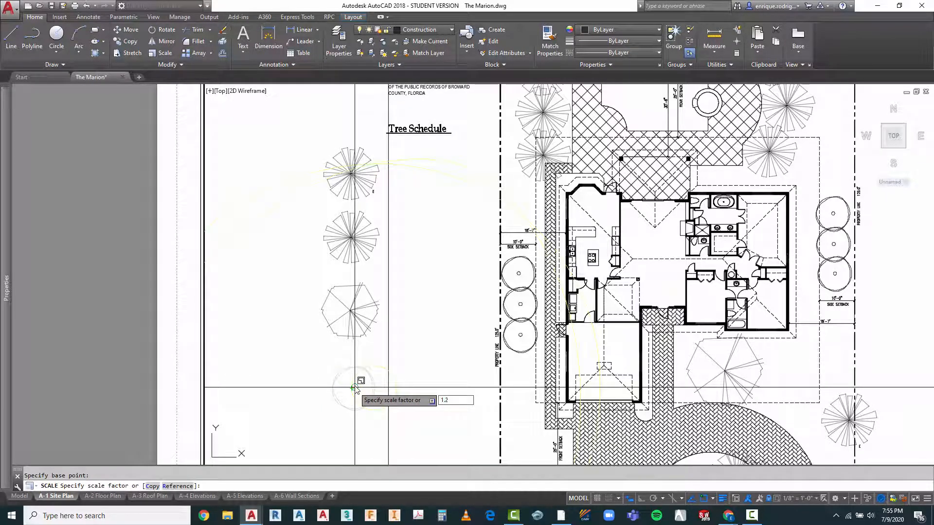
pyautogui.write('.2')
pyautogui.press('Return')
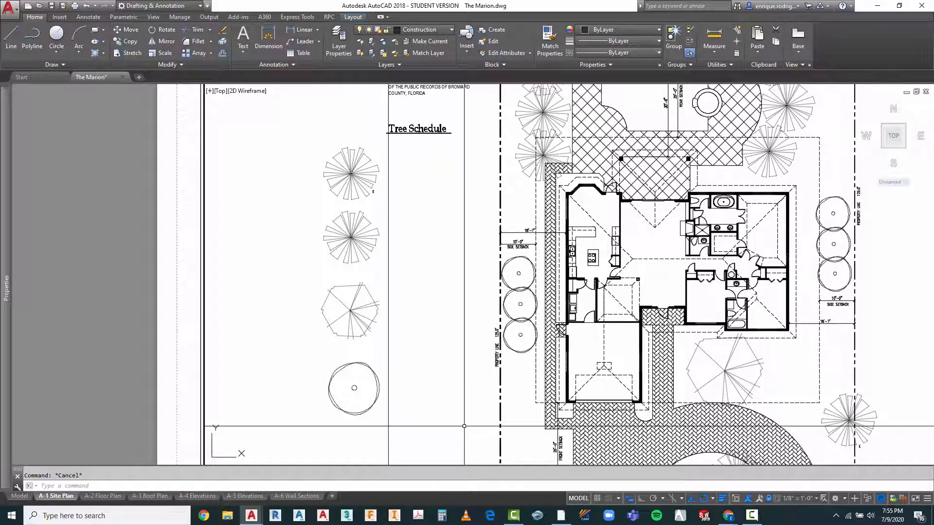
# Step: Scale all four tree symbols in the schedule column together by .75, using a base point between the second palm and the branching tree
pyautogui.write('sc')
pyautogui.press('Return')
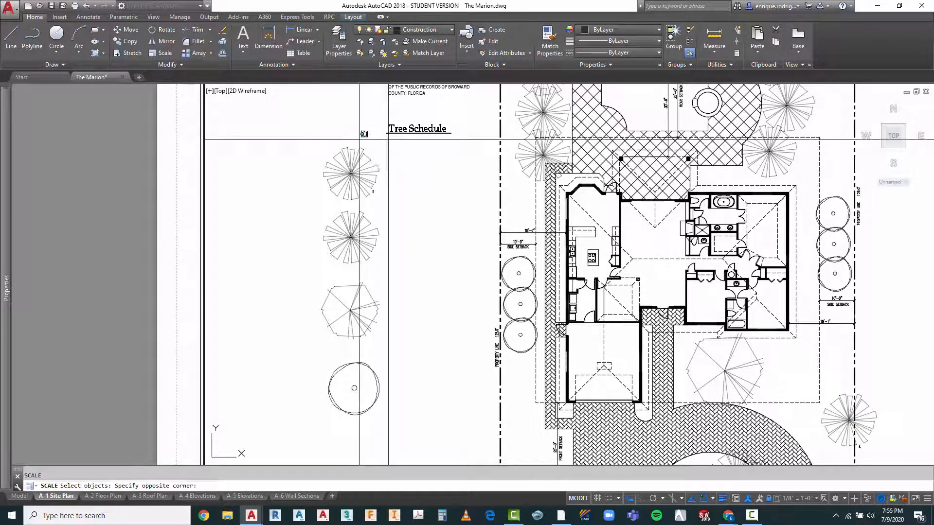
pyautogui.click(337, 422)
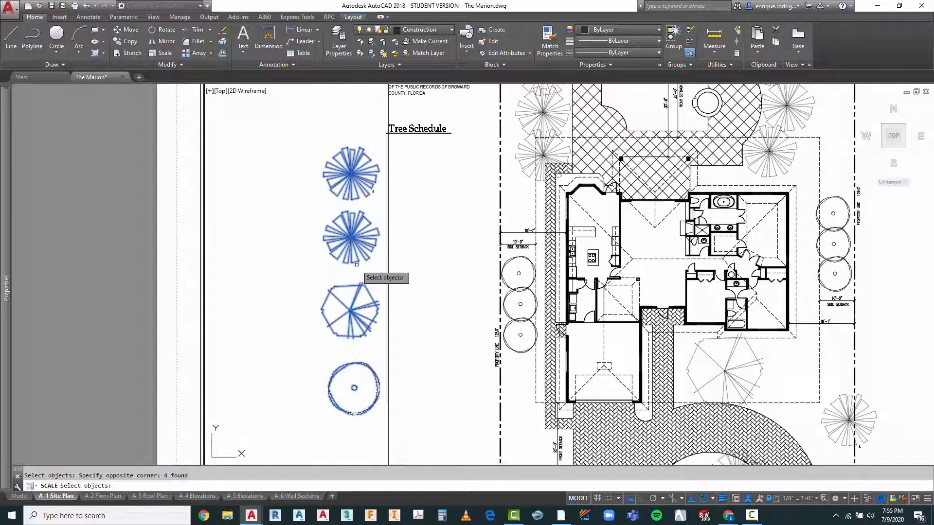
pyautogui.press('Return')
pyautogui.click(345, 269)
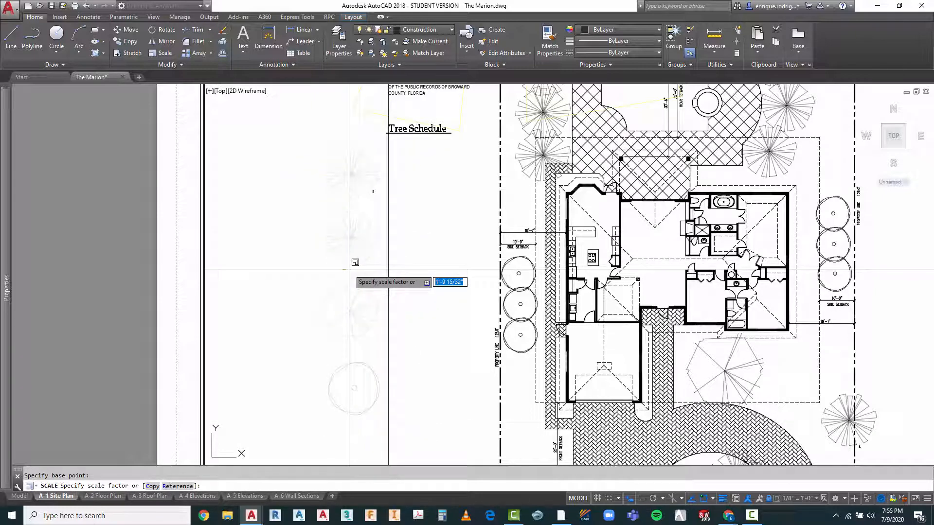
pyautogui.press('Return')
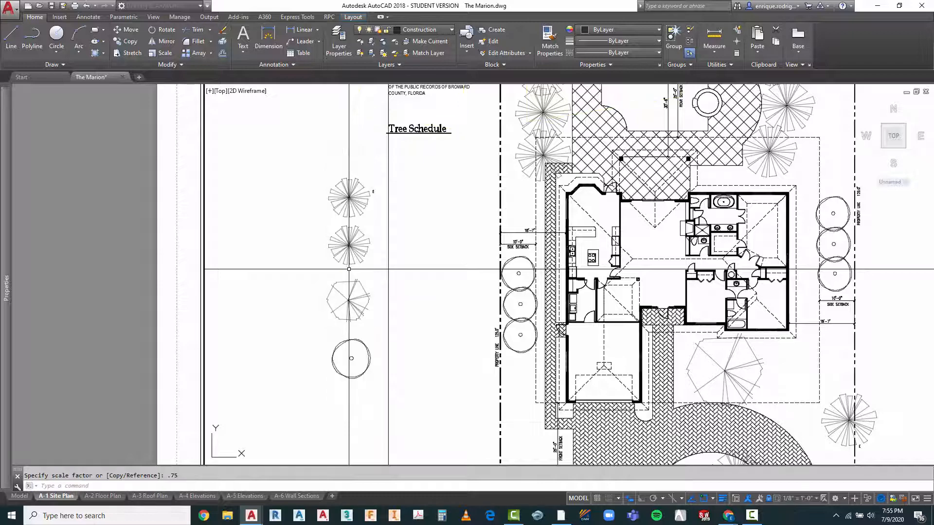
pyautogui.press('Escape')
# Step: Move the schedule's top palm symbol together with its E label slightly right, toward the vertical guide line under the Tree Schedule heading
pyautogui.scroll(-3, 349, 263)
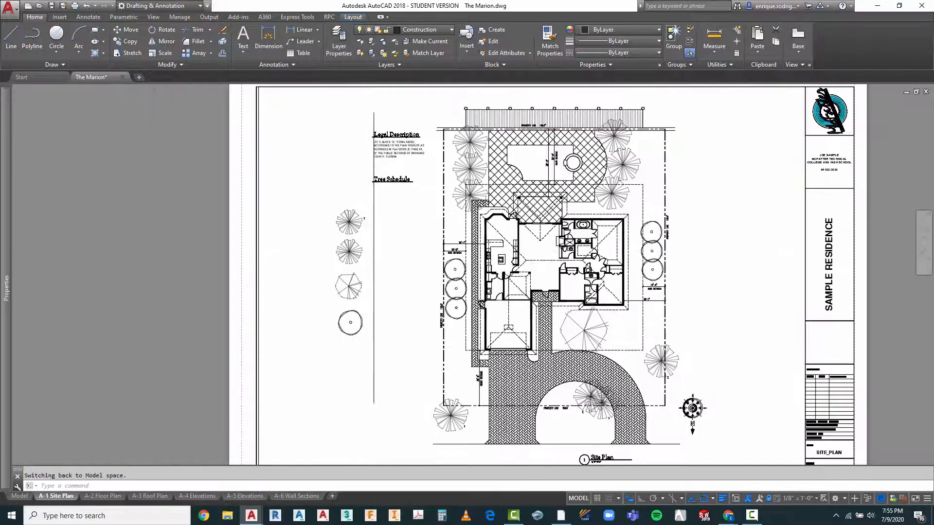
pyautogui.scroll(3, 366, 223)
pyautogui.press('Escape')
pyautogui.write('m')
pyautogui.press('Return')
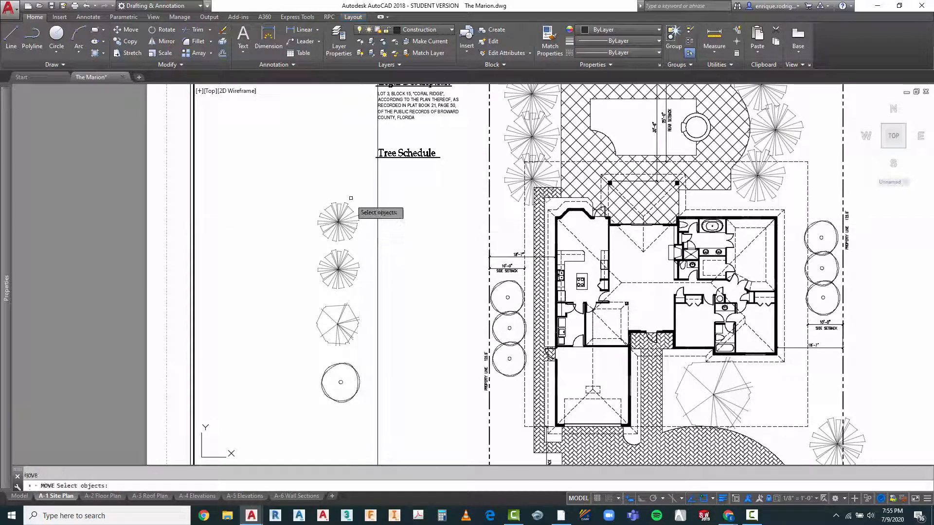
pyautogui.click(363, 203)
pyautogui.click(319, 234)
pyautogui.press('Return')
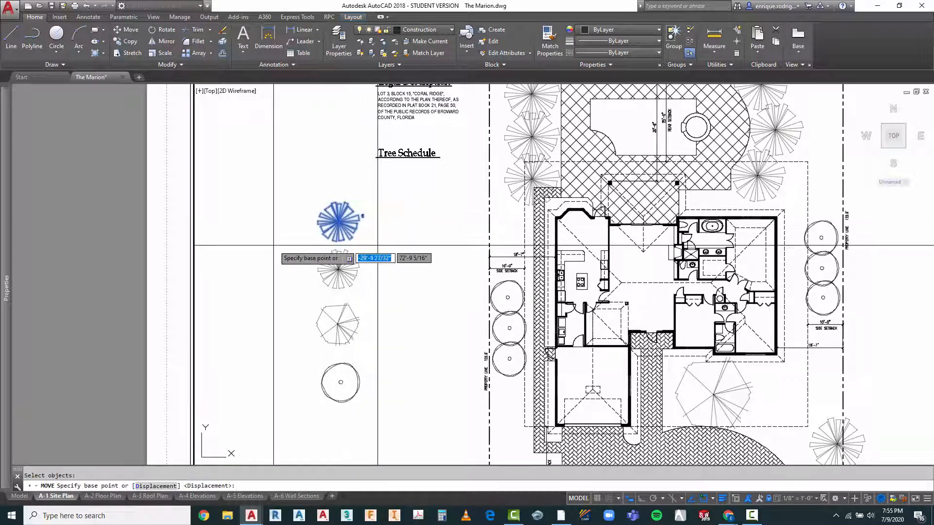
pyautogui.click(272, 245)
pyautogui.click(291, 243)
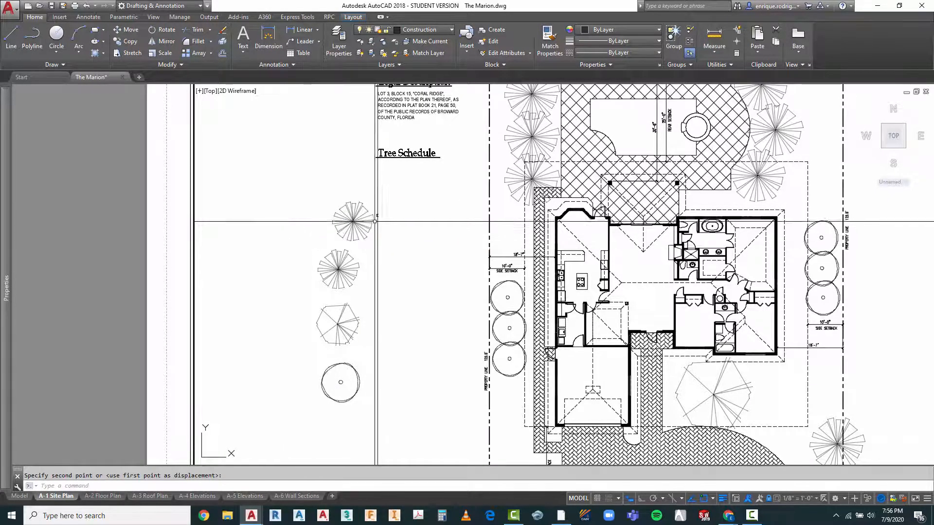
# Step: Move the E label beside the top palm down to the lower-right edge of that palm symbol
pyautogui.scroll(5, 398, 207)
pyautogui.press('Escape')
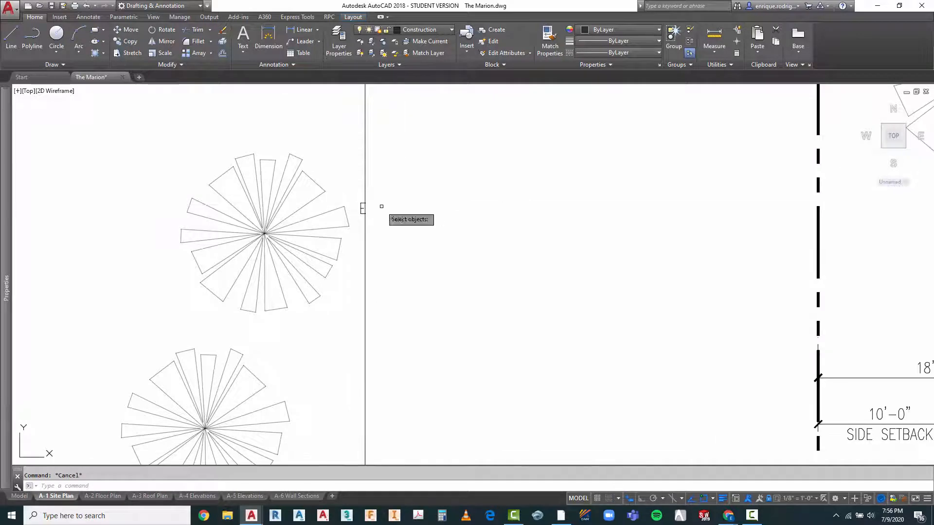
pyautogui.press('Return')
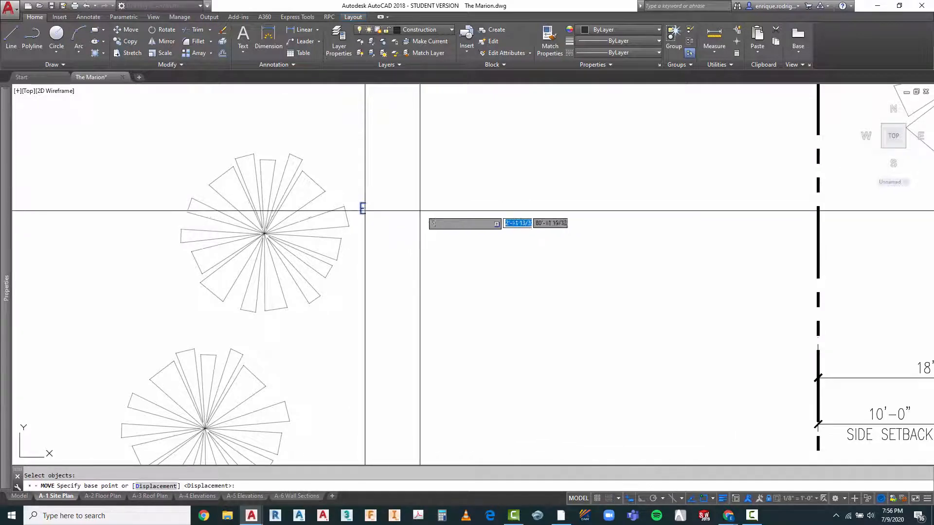
pyautogui.click(423, 202)
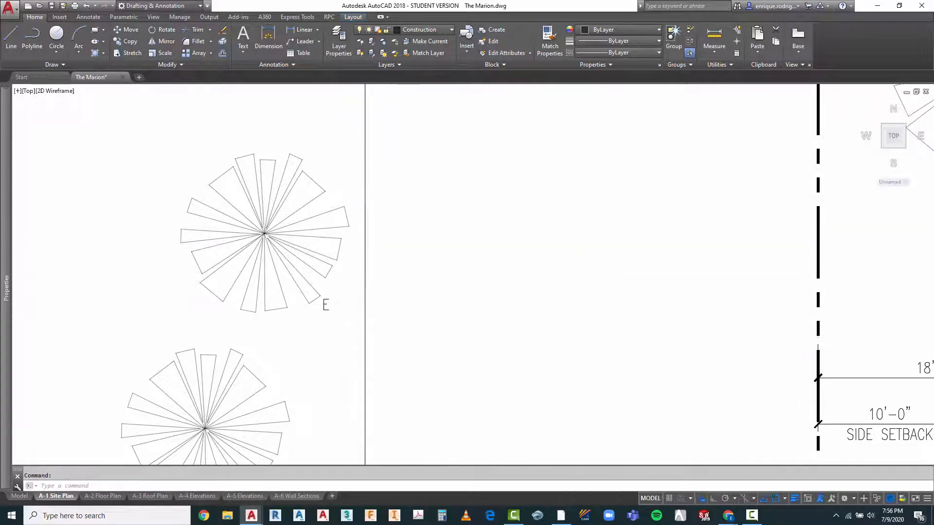
pyautogui.scroll(-4, 387, 304)
pyautogui.press('Escape')
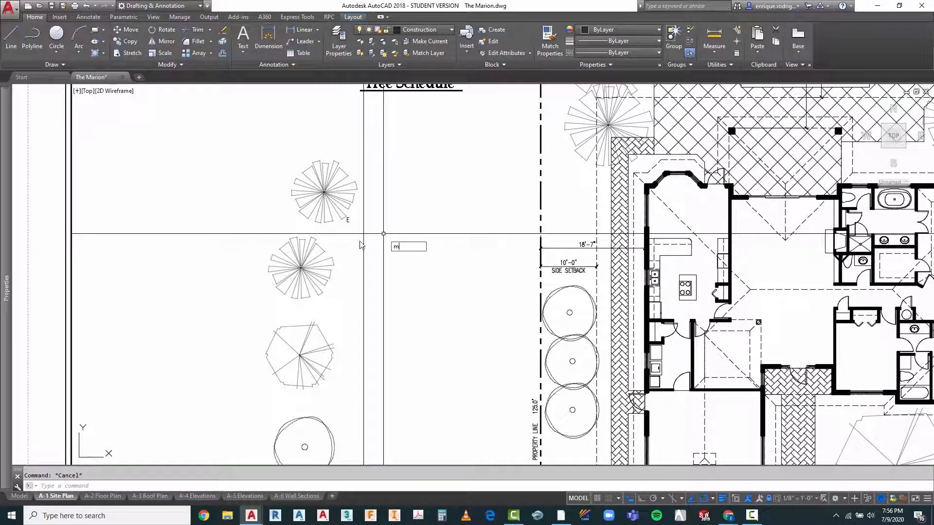
pyautogui.press('Return')
pyautogui.click(316, 273)
pyautogui.press('Return')
pyautogui.rightClick(348, 288)
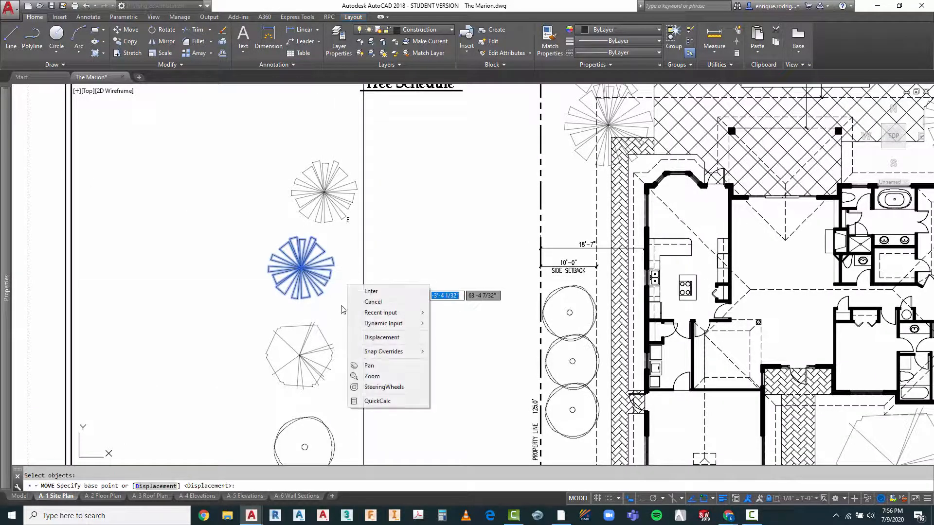
pyautogui.press('Escape')
pyautogui.press('Escape')
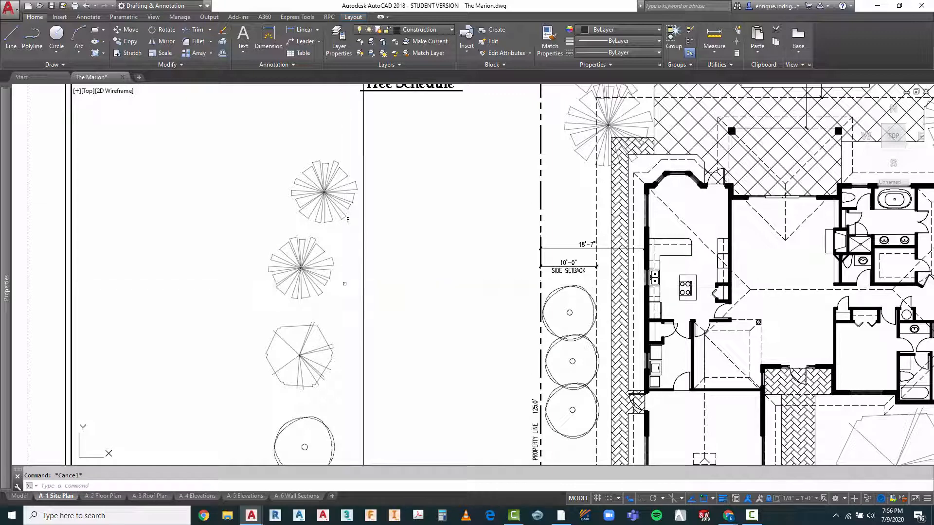
# Step: Move the schedule's second palm symbol right by about 3'-7" so it lines up beneath the top palm
pyautogui.press('Return')
pyautogui.click(322, 281)
pyautogui.press('Return')
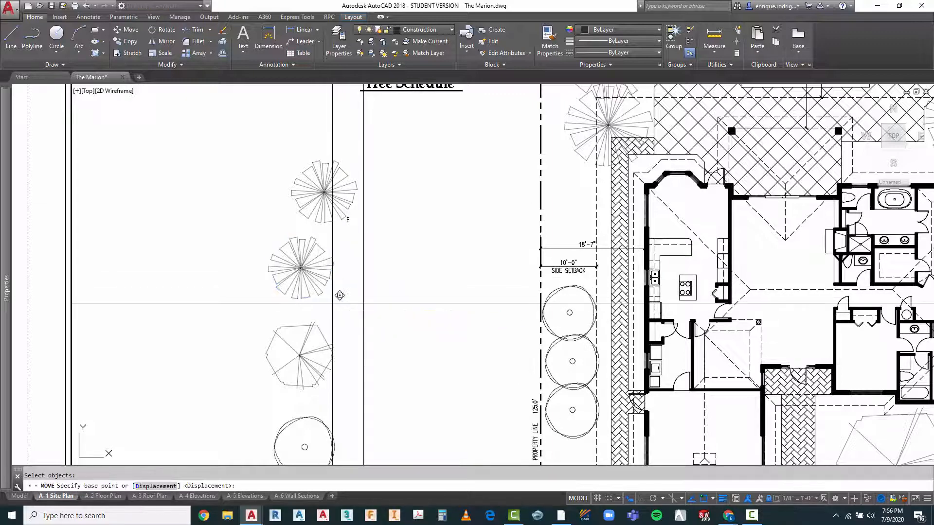
pyautogui.click(340, 295)
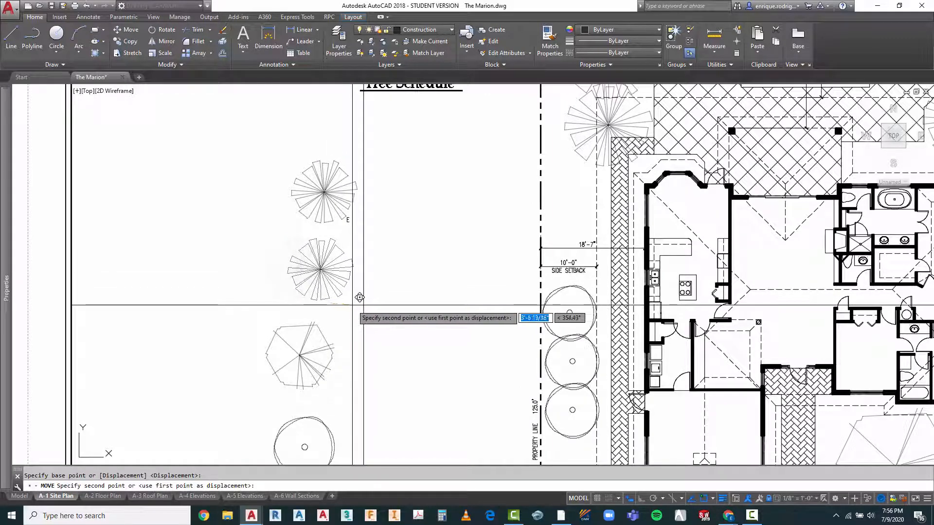
pyautogui.click(361, 298)
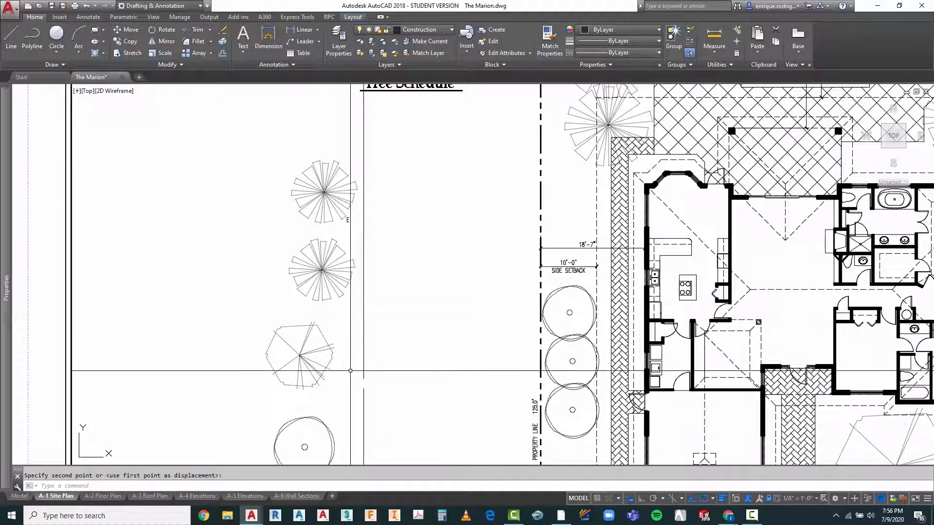
pyautogui.press('Return')
pyautogui.click(340, 345)
pyautogui.click(305, 406)
pyautogui.click(339, 364)
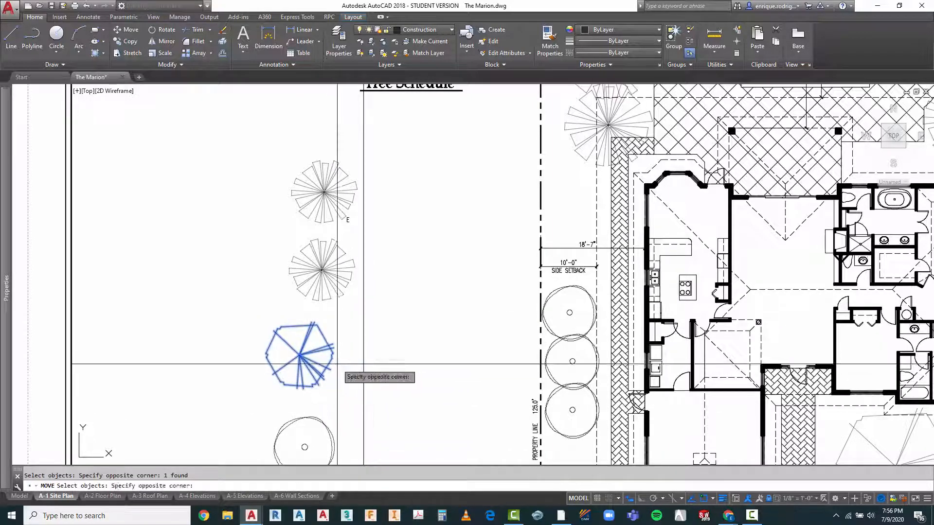
pyautogui.click(338, 365)
pyautogui.press('Escape')
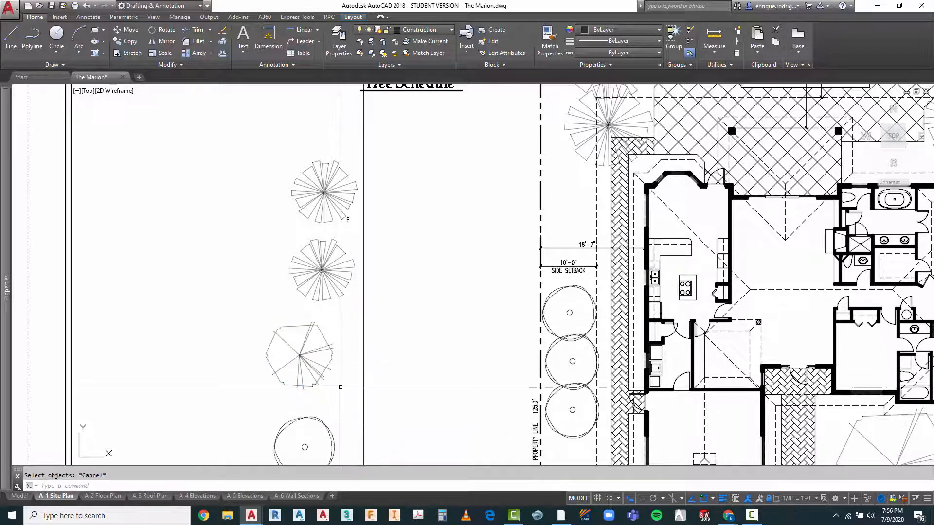
# Step: Move the schedule's branching tree symbol right so it lines up beneath the two palms
pyautogui.rightClick(341, 388)
pyautogui.click(378, 203)
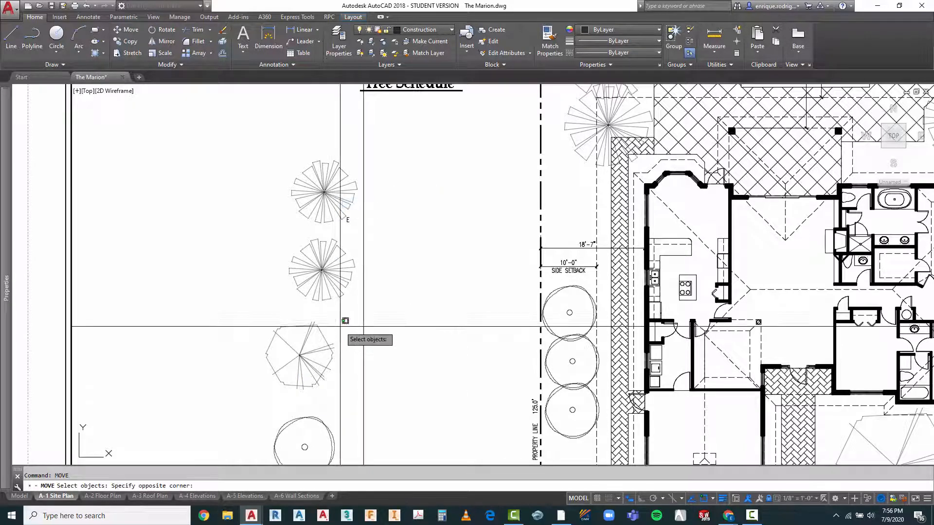
pyautogui.click(315, 374)
pyautogui.press('Return')
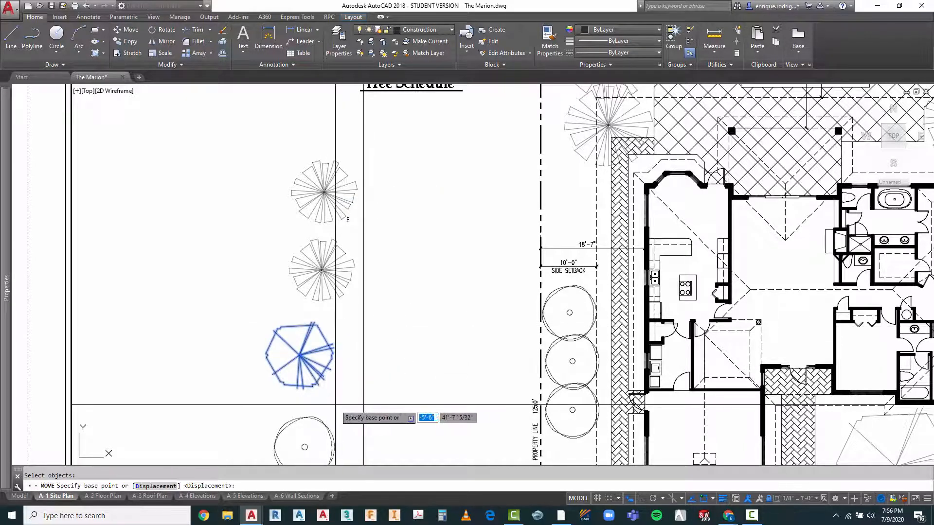
pyautogui.click(360, 395)
# Step: Move the schedule's round tree symbol up and right so it lines up closely beneath the branching tree
pyautogui.scroll(-3, 362, 340)
pyautogui.scroll(5, 365, 276)
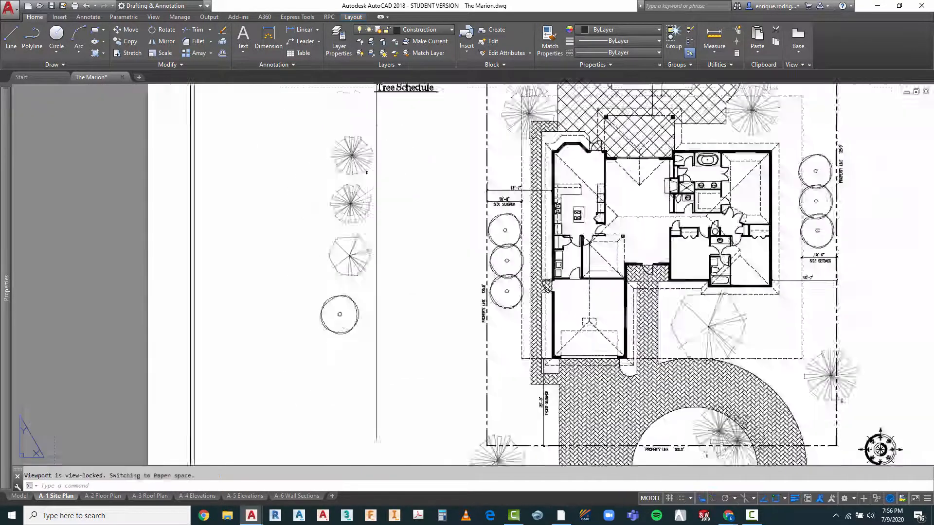
pyautogui.rightClick(371, 262)
pyautogui.click(397, 269)
pyautogui.click(365, 265)
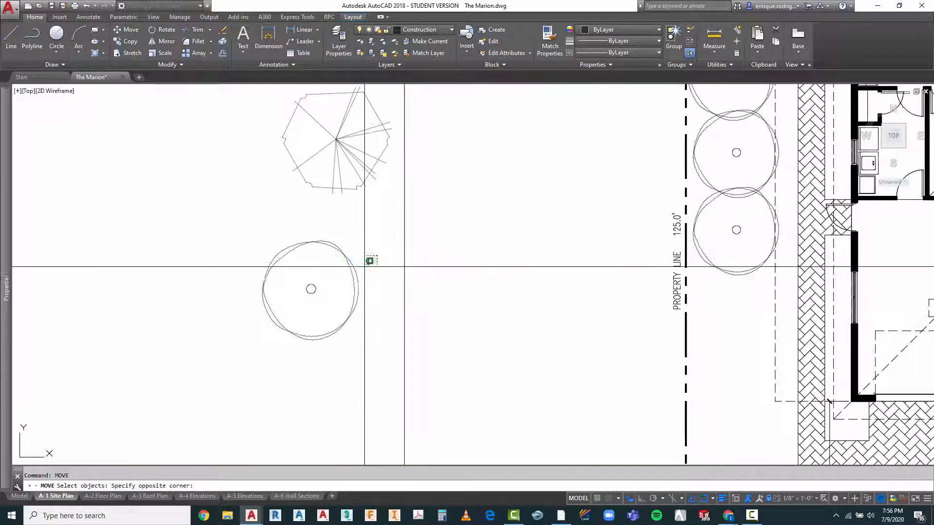
pyautogui.click(345, 304)
pyautogui.rightClick(372, 321)
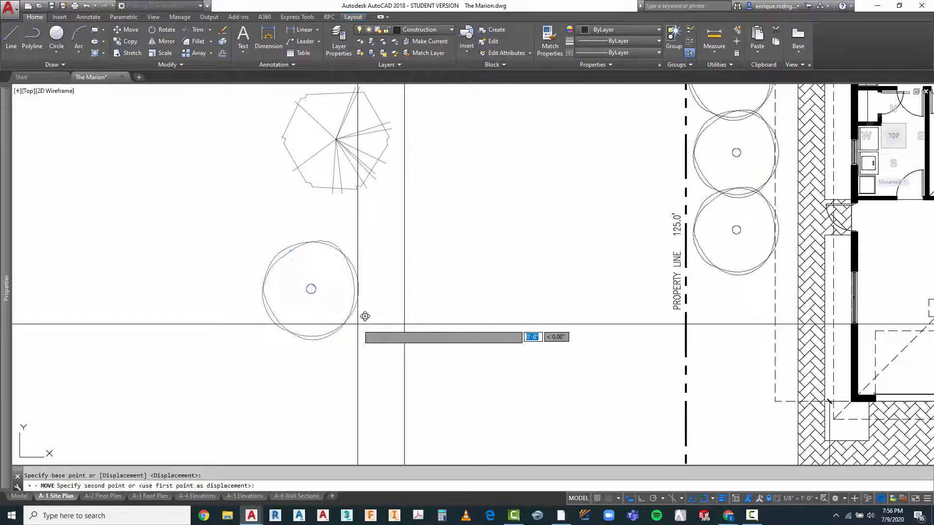
pyautogui.click(358, 323)
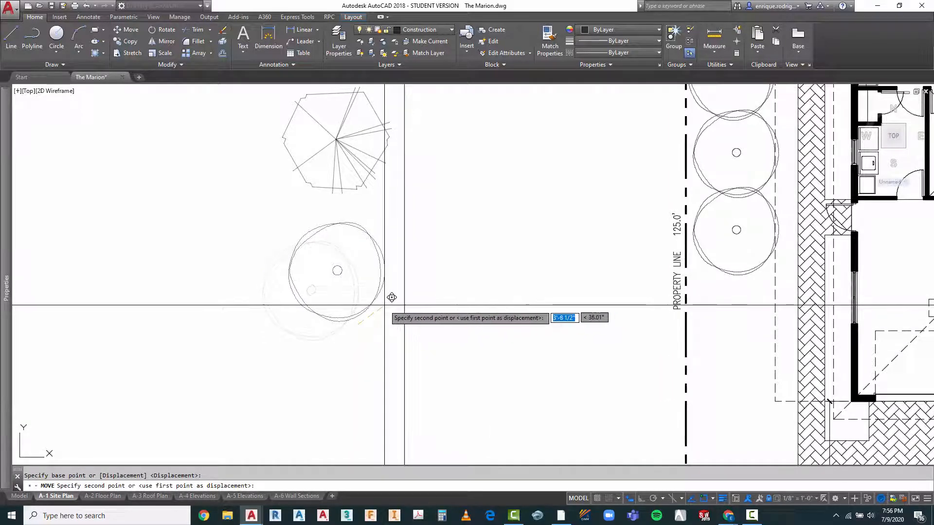
pyautogui.click(390, 298)
pyautogui.scroll(-3, 427, 274)
pyautogui.scroll(-3, 427, 273)
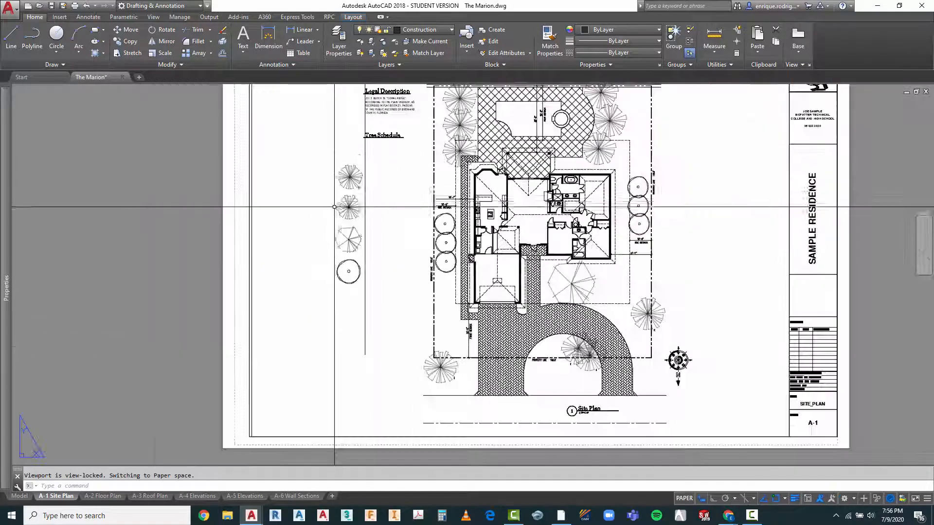
pyautogui.scroll(4, 349, 219)
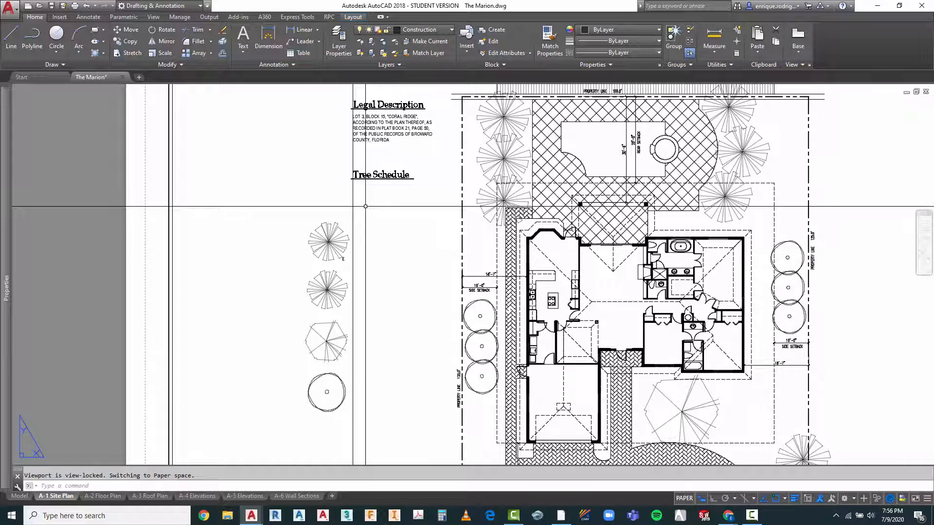
pyautogui.scroll(2, 369, 194)
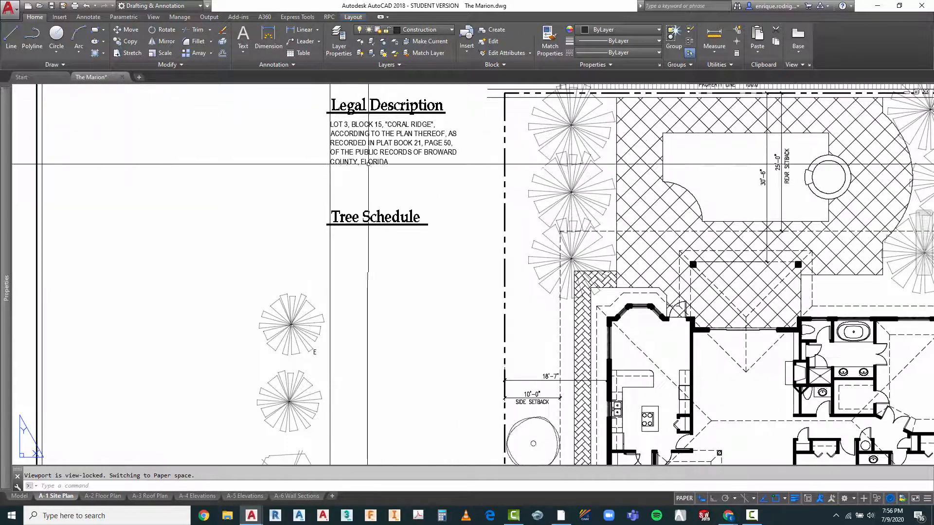
pyautogui.scroll(-2, 295, 227)
pyautogui.press('Escape')
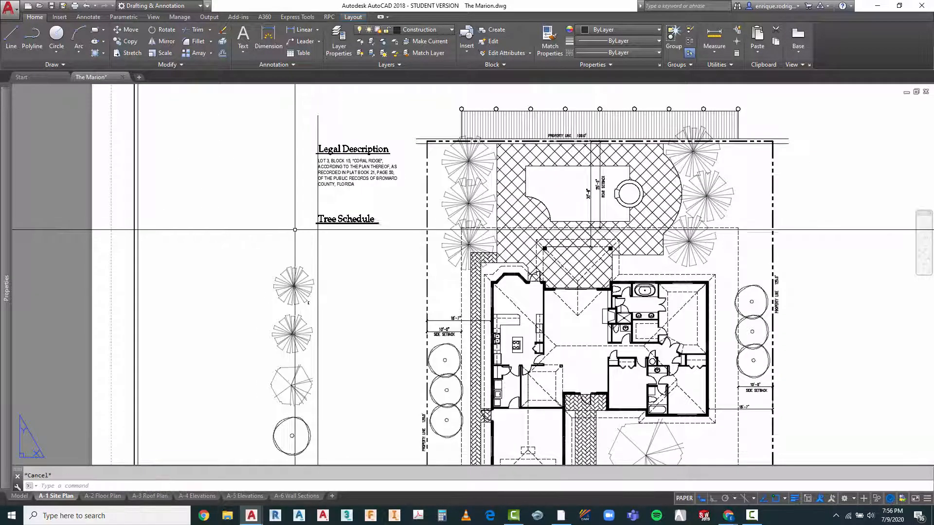
pyautogui.write('m')
pyautogui.press('Return')
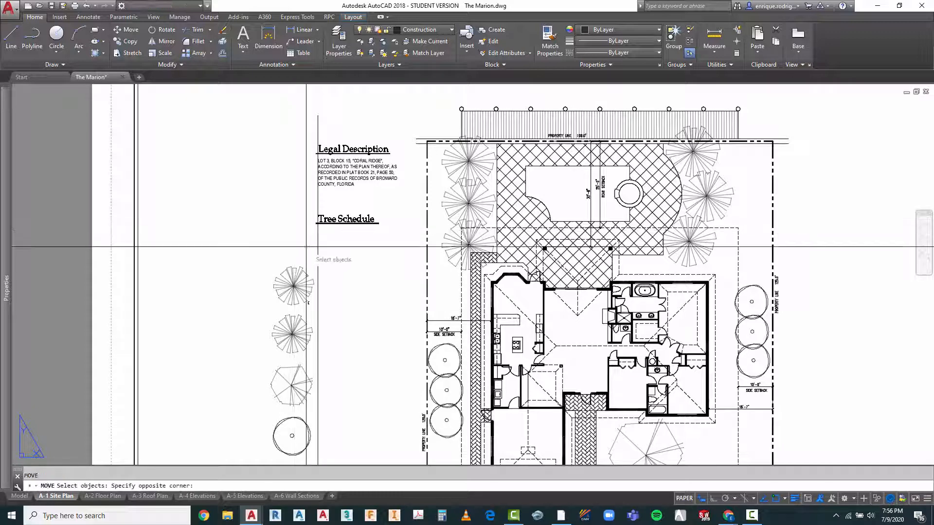
pyautogui.click(266, 448)
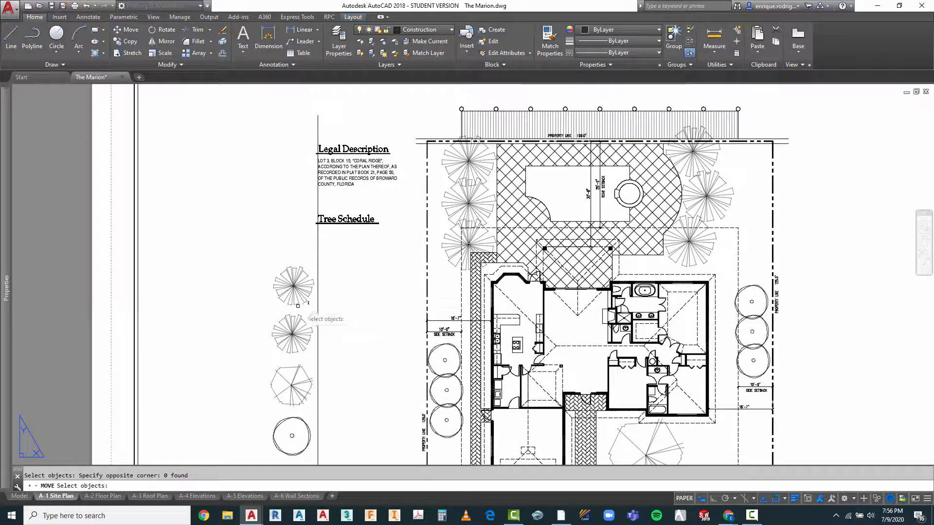
pyautogui.press('Return')
pyautogui.click(228, 346)
pyautogui.press('Escape')
pyautogui.press('Escape')
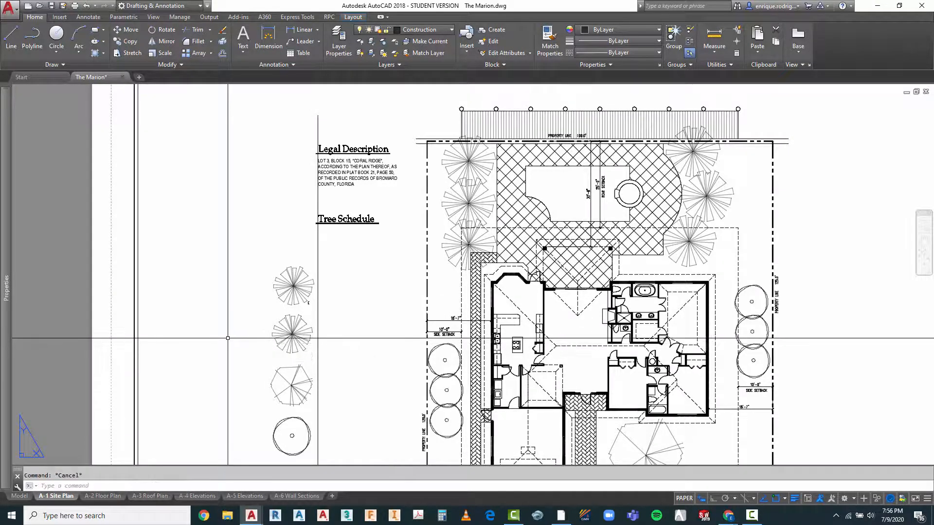
pyautogui.write('m')
pyautogui.press('Return')
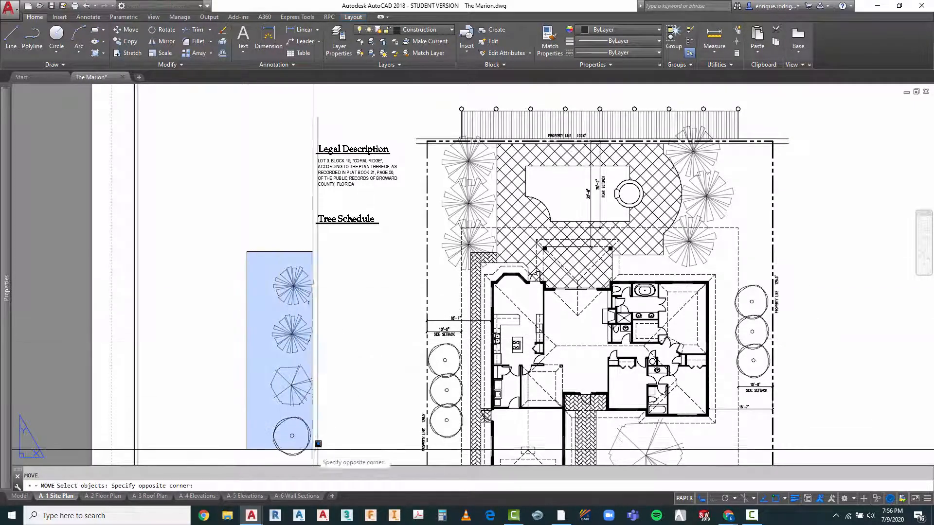
pyautogui.click(328, 455)
pyautogui.click(260, 257)
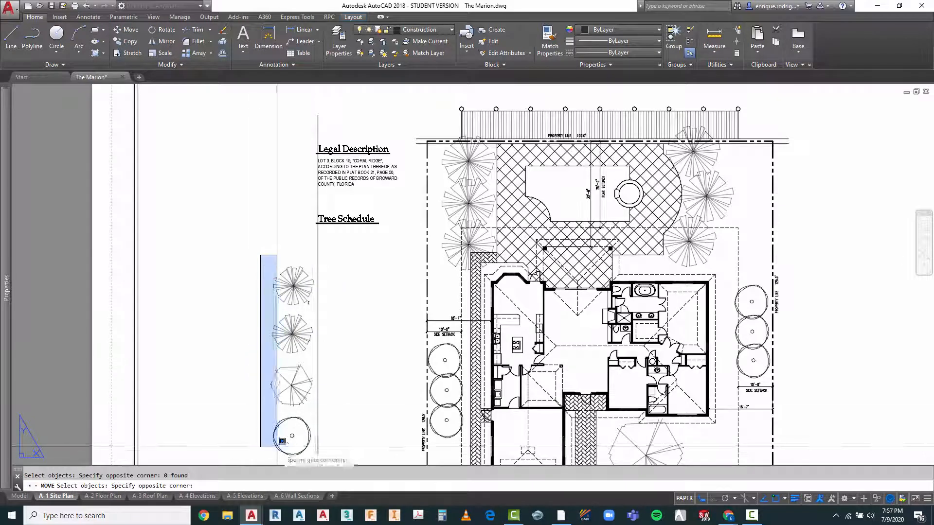
pyautogui.click(323, 459)
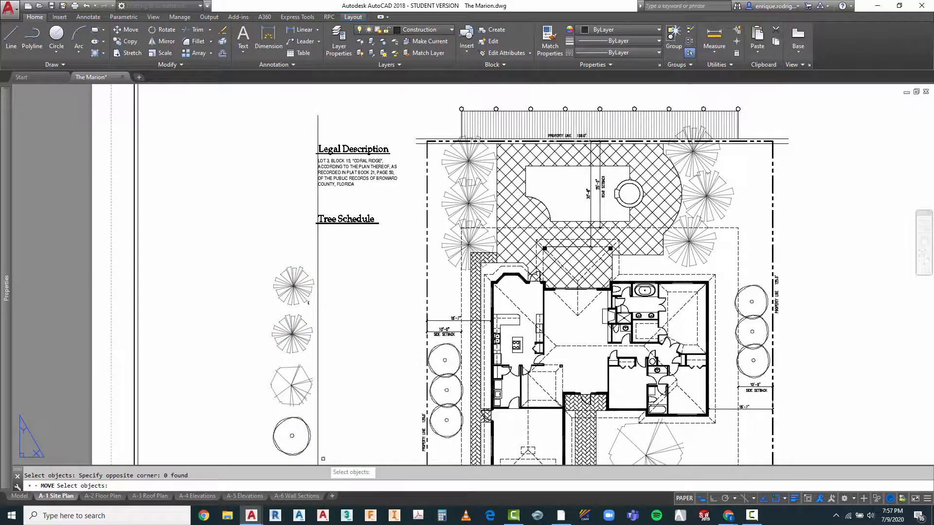
pyautogui.click(346, 435)
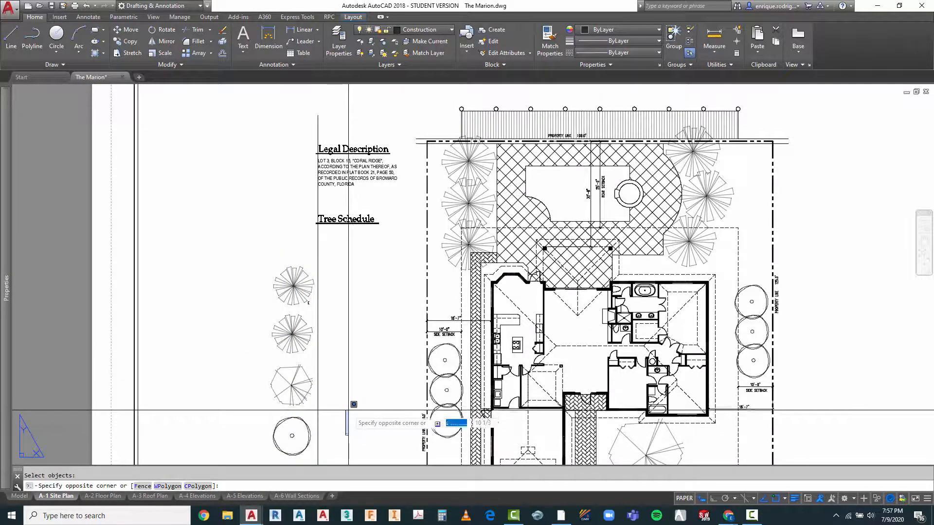
pyautogui.press('Escape')
pyautogui.rightClick(344, 353)
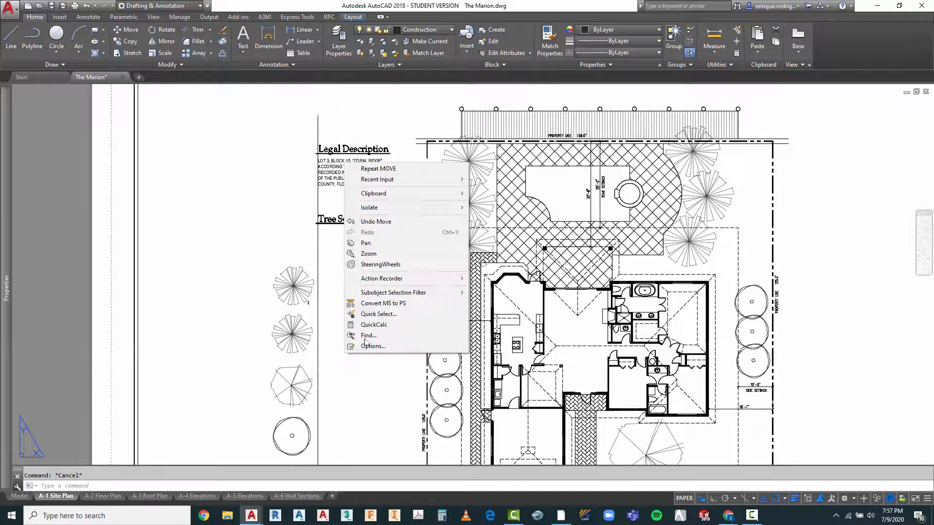
pyautogui.click(379, 169)
pyautogui.click(253, 254)
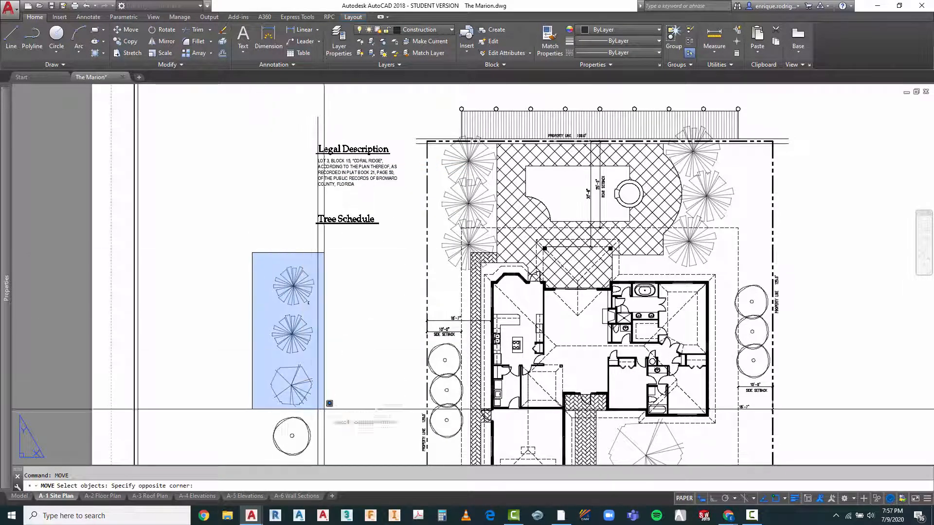
pyautogui.click(347, 461)
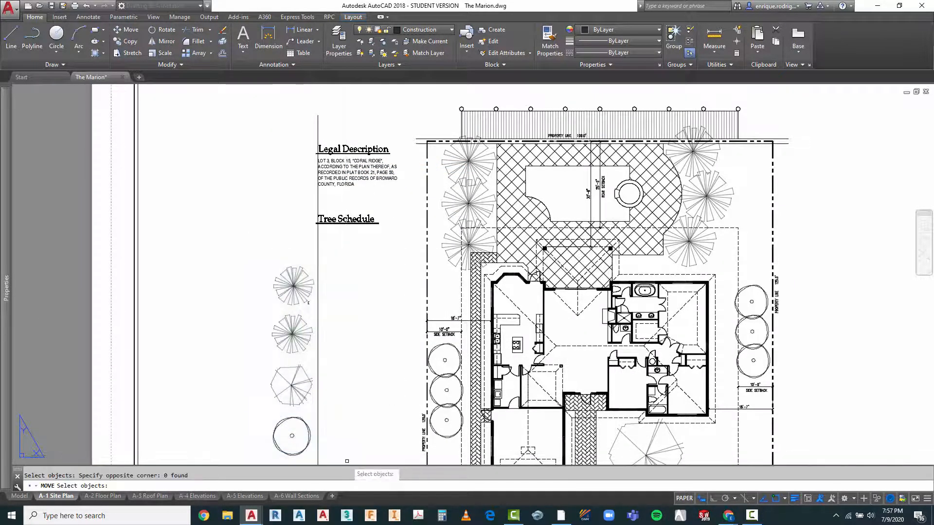
pyautogui.press('Return')
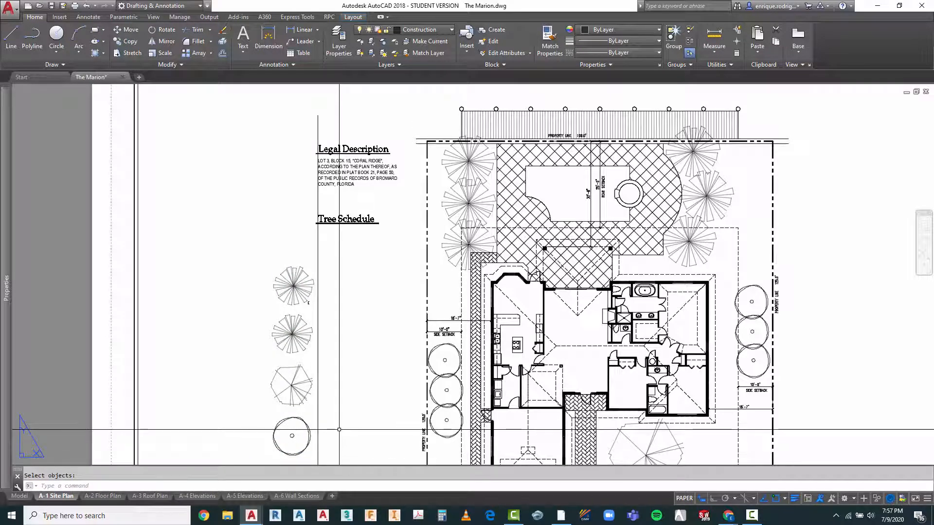
pyautogui.press('Escape')
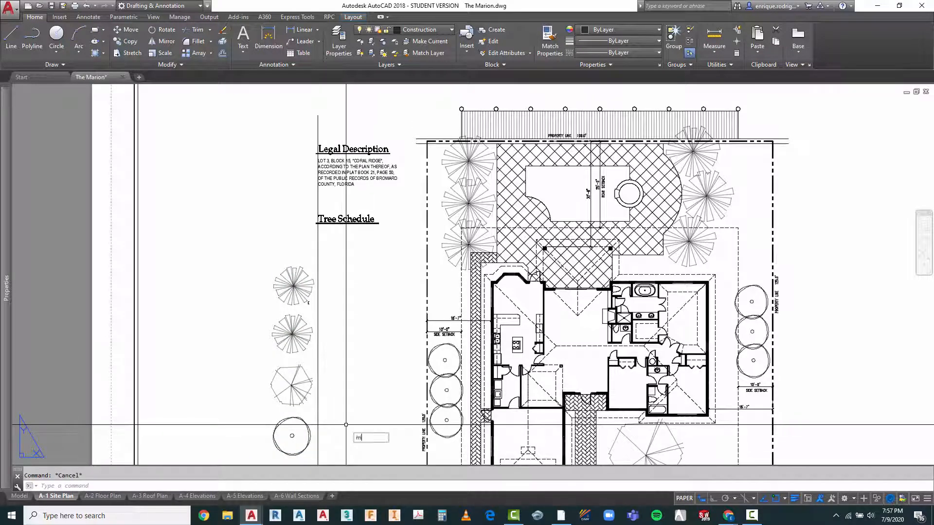
pyautogui.press('Return')
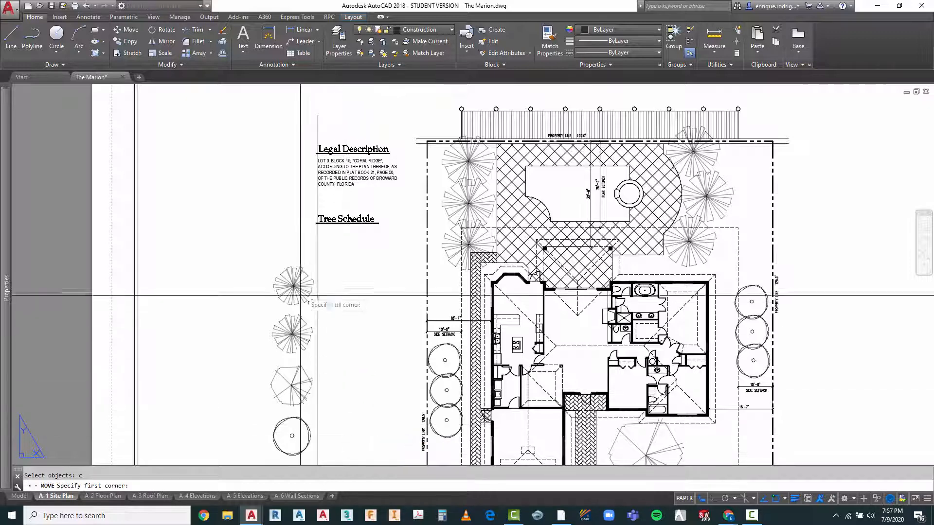
pyautogui.click(312, 254)
pyautogui.click(266, 451)
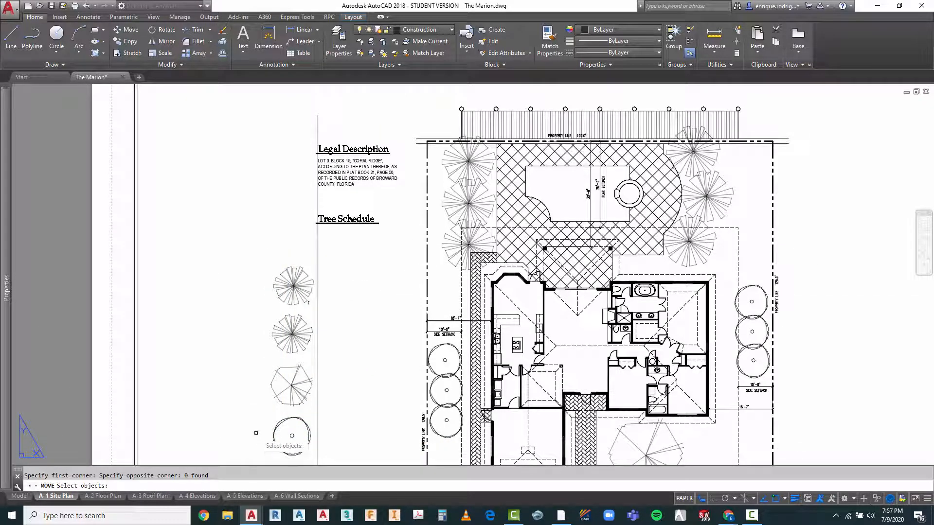
pyautogui.press('Return')
pyautogui.click(240, 407)
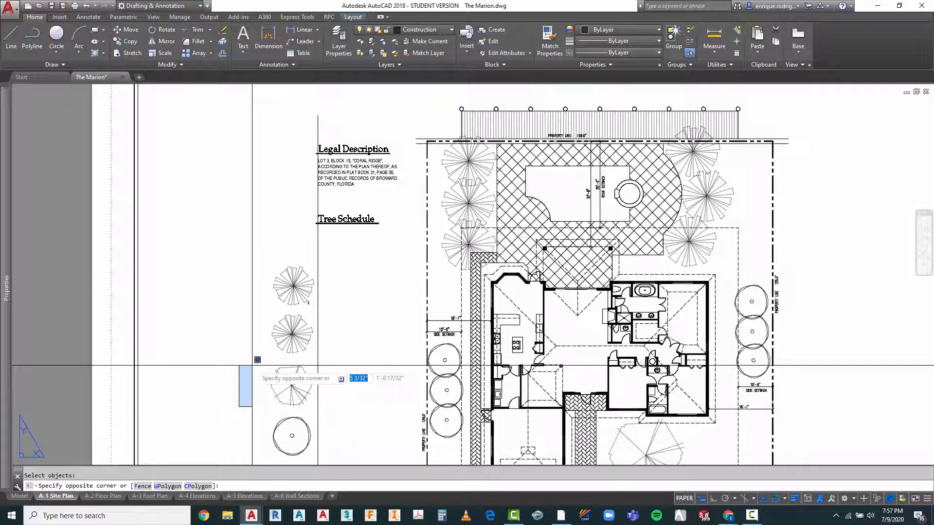
pyautogui.press('Escape')
pyautogui.press('Escape')
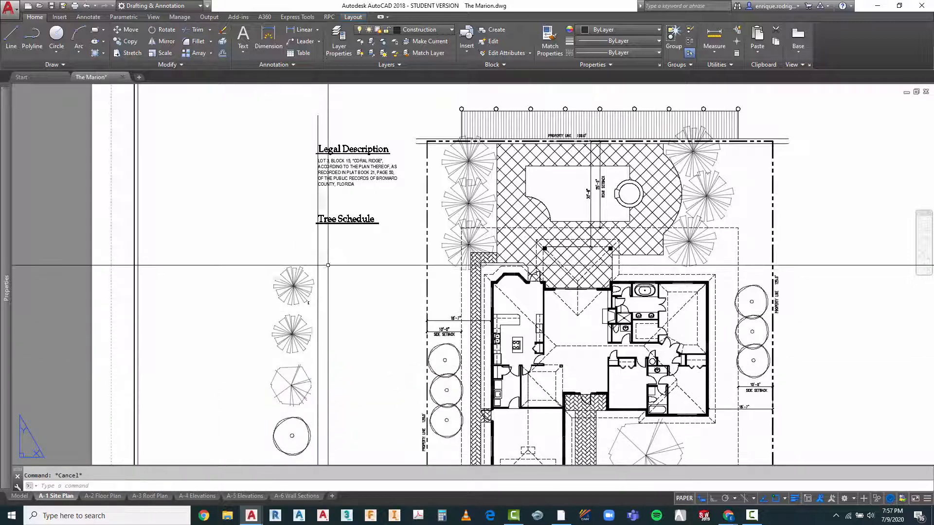
pyautogui.click(305, 254)
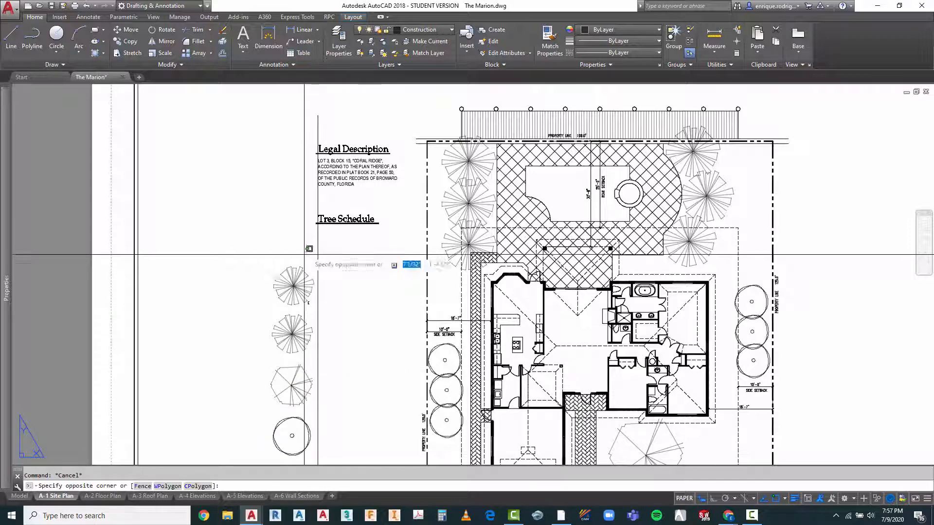
pyautogui.click(246, 438)
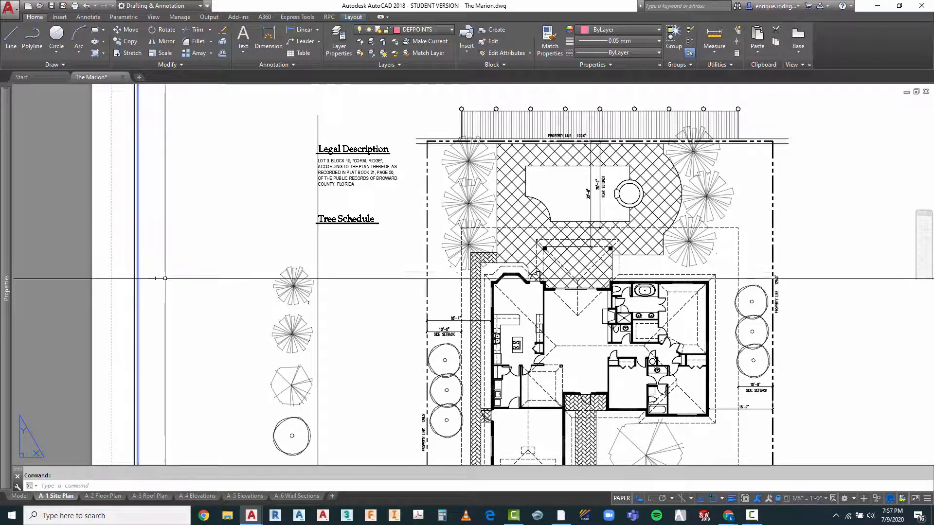
pyautogui.press('Escape')
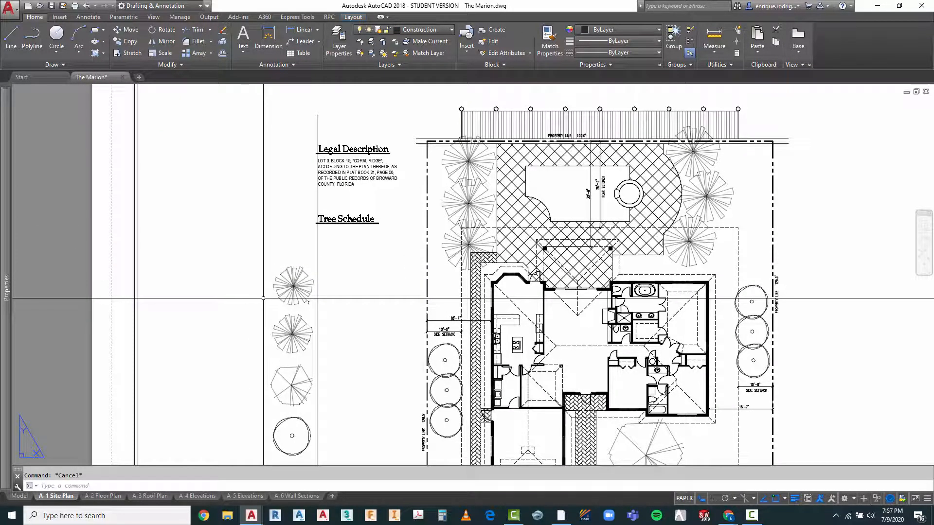
pyautogui.click(315, 248)
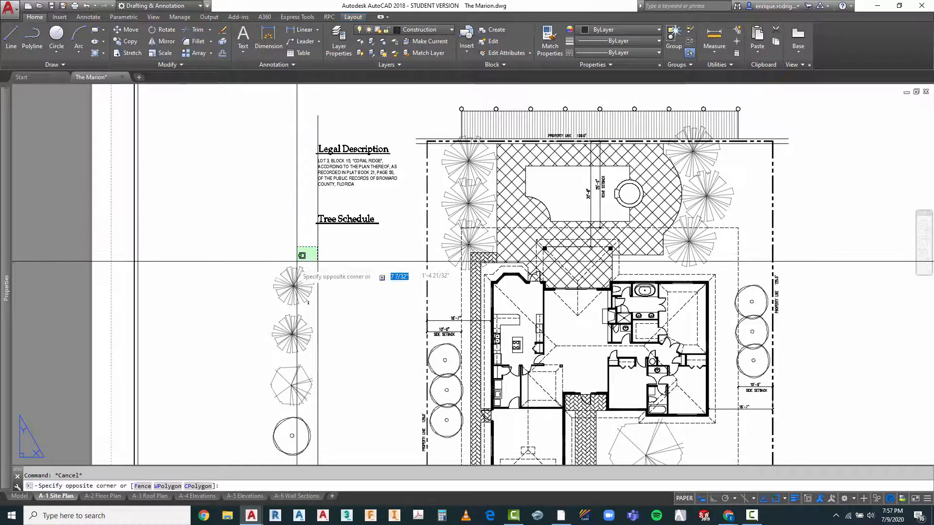
pyautogui.press('Escape')
# Step: Activate the viewport's model space and move the four schedule tree symbols with the E label up, closer to the Tree Schedule heading
pyautogui.doubleClick(280, 261)
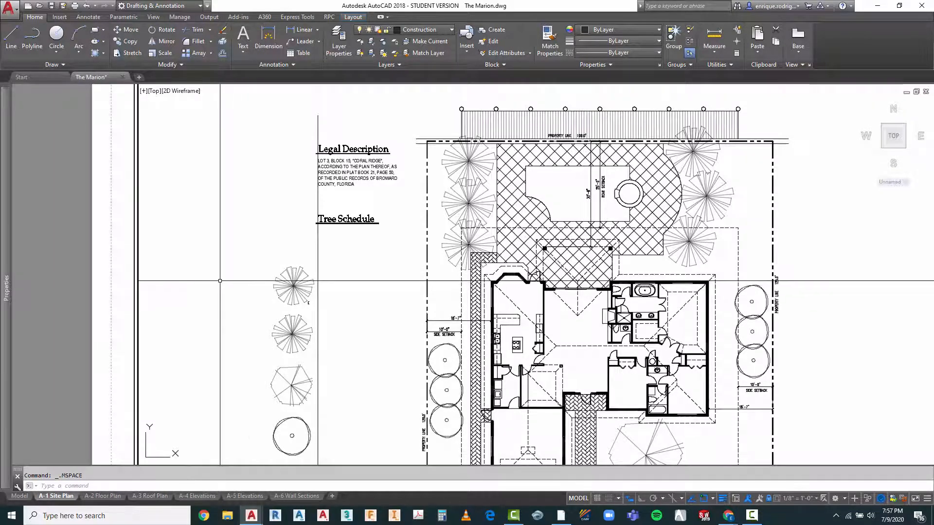
pyautogui.press('Return')
pyautogui.click(236, 257)
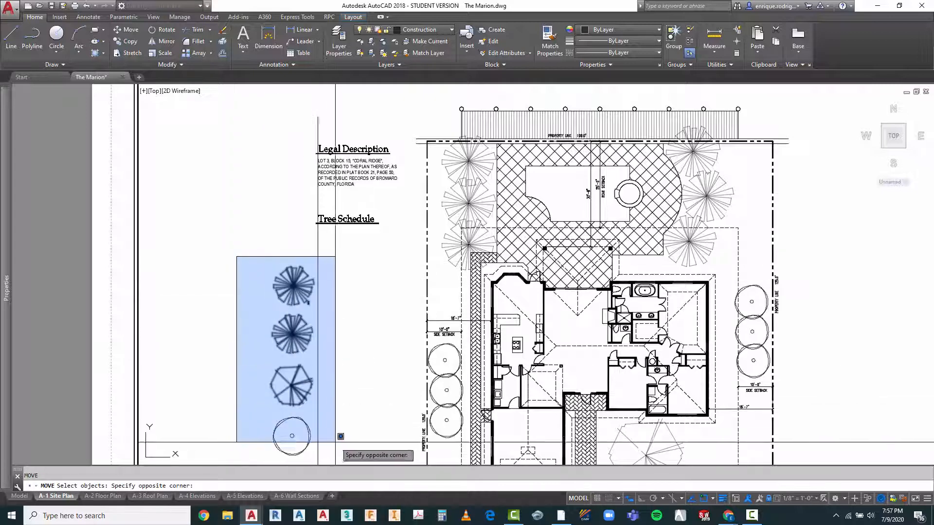
pyautogui.click(346, 455)
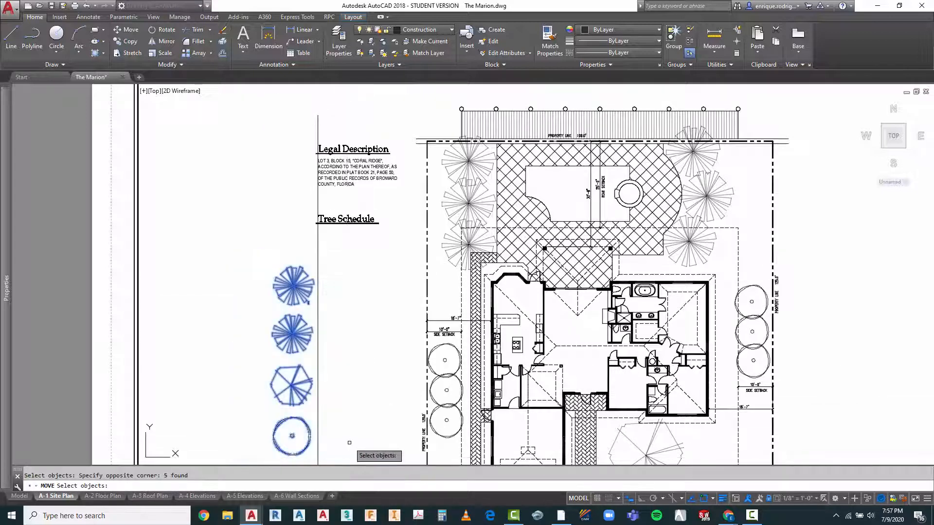
pyautogui.press('Return')
pyautogui.click(350, 427)
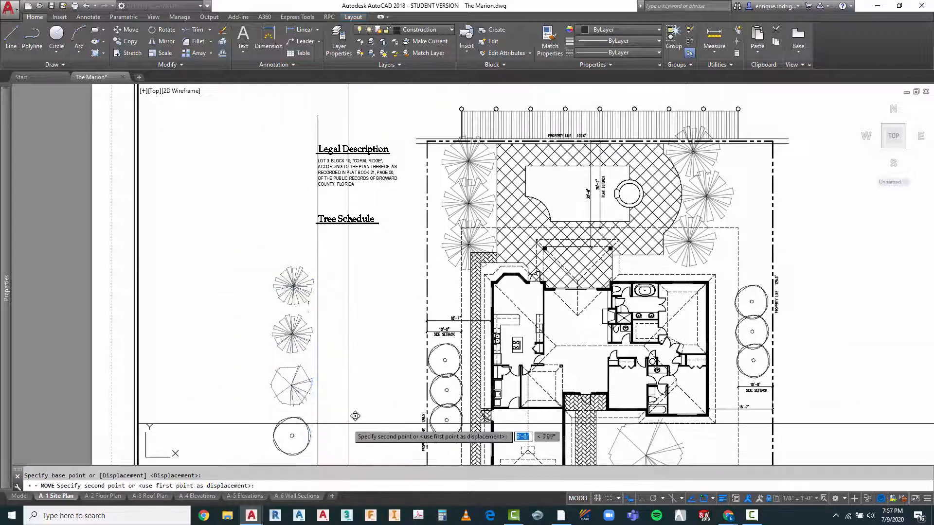
pyautogui.click(358, 386)
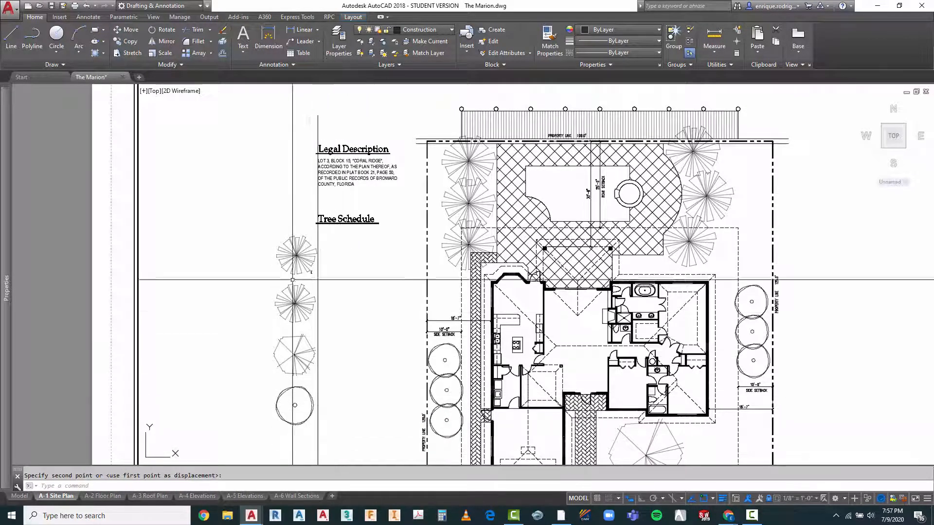
# Step: Move the schedule's top palm symbol slightly left so it lines up directly above the second palm
pyautogui.scroll(2, 301, 232)
pyautogui.press('Escape')
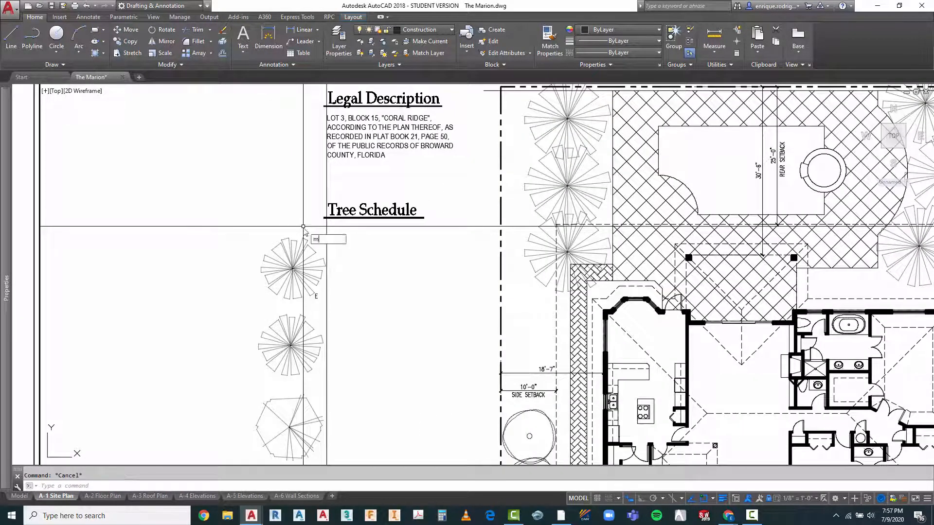
pyautogui.press('Return')
pyautogui.click(308, 229)
pyautogui.click(273, 296)
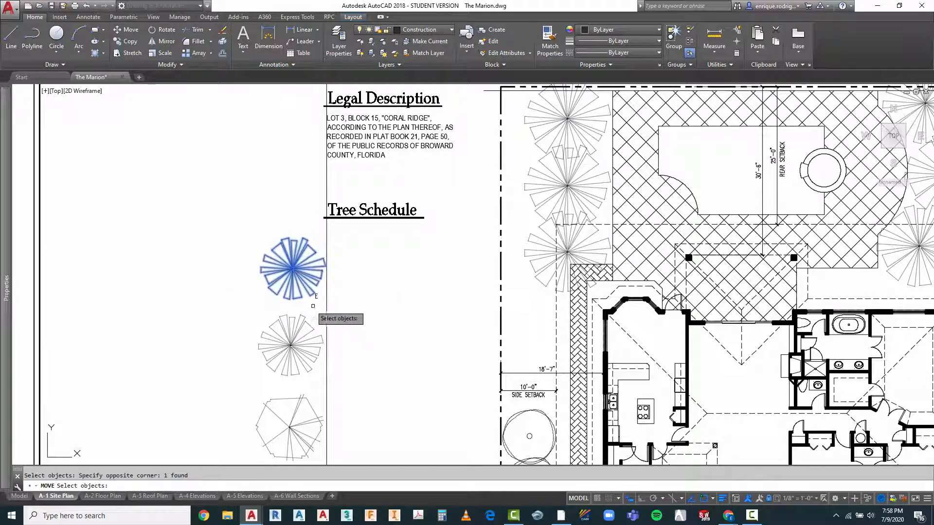
pyautogui.press('Return')
pyautogui.click(362, 311)
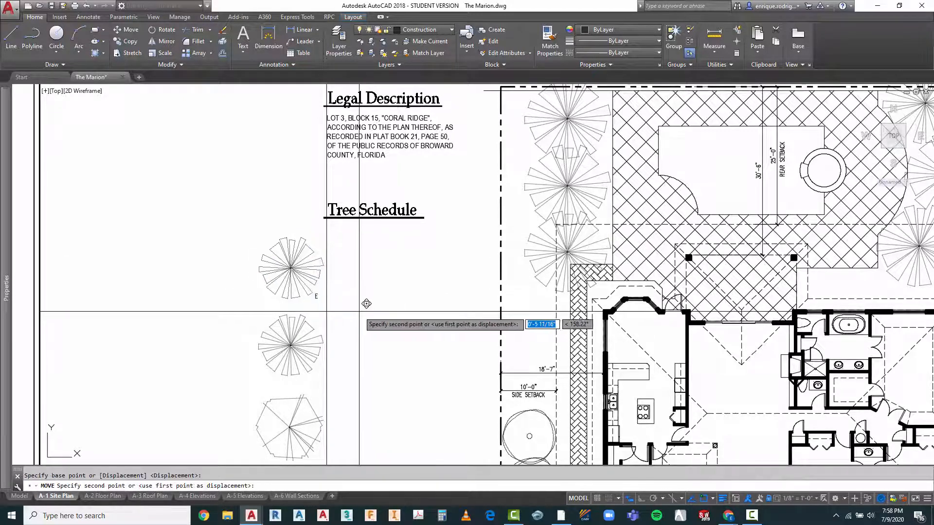
pyautogui.press('Escape')
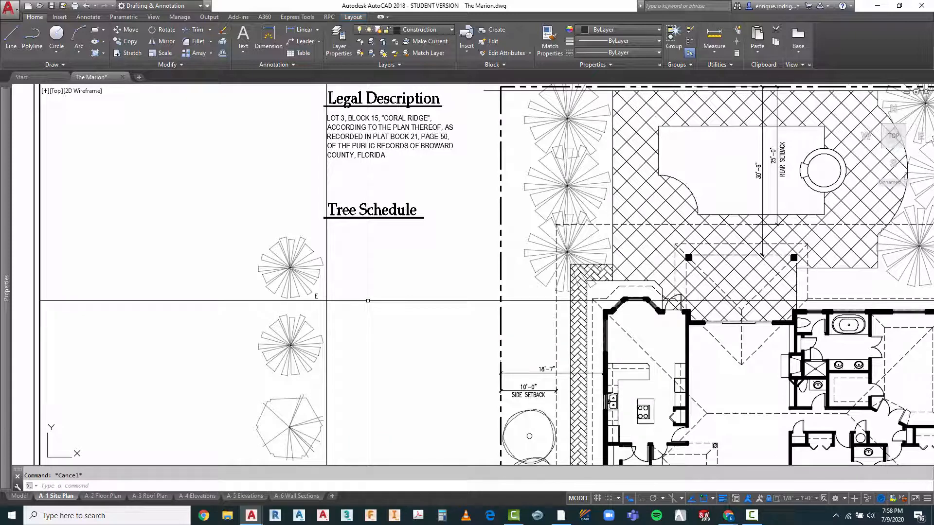
# Step: Copy the Legal Description paragraph straight down about 25'-0" to sit below the Tree Schedule heading beside the top palm, using Ortho
pyautogui.write('ct o')
pyautogui.press('Return')
pyautogui.click(363, 136)
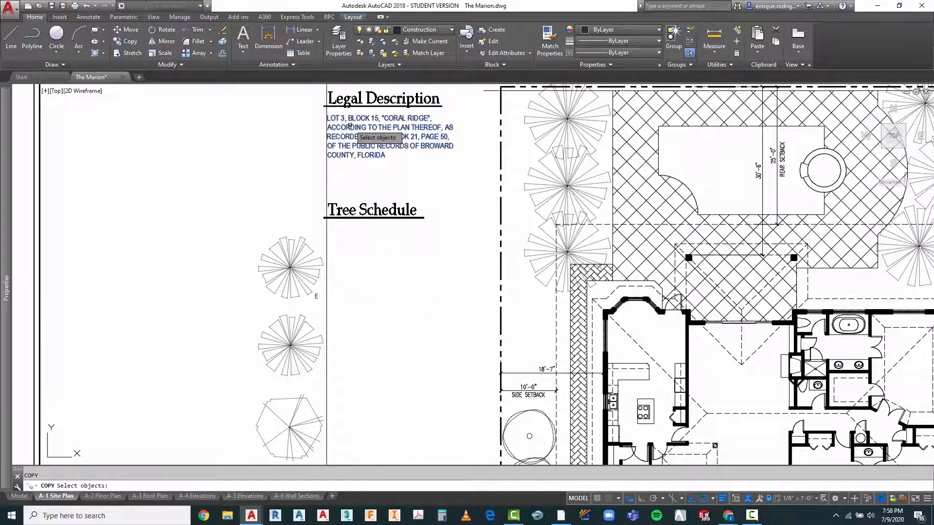
pyautogui.press('Return')
pyautogui.click(423, 169)
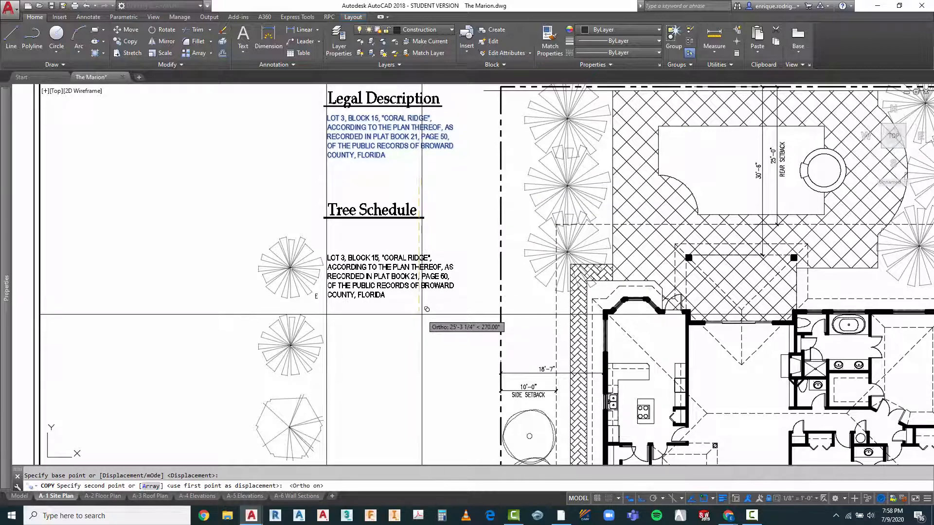
pyautogui.press('F8')
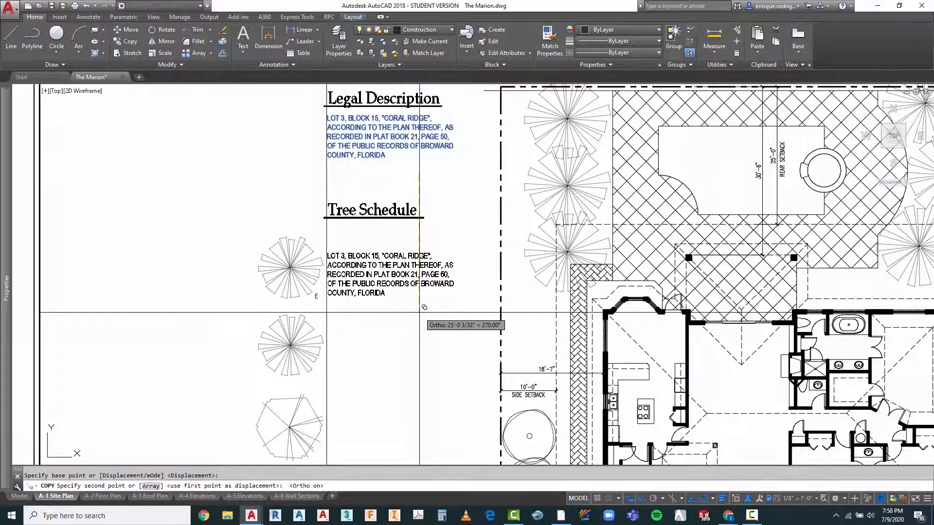
pyautogui.click(425, 308)
pyautogui.press('Escape')
# Step: Replace the copied paragraph beside the top palm with "ROYAL PALM : 4" and "(ROYSTONEA REGIA)" on a second line
pyautogui.scroll(2, 343, 249)
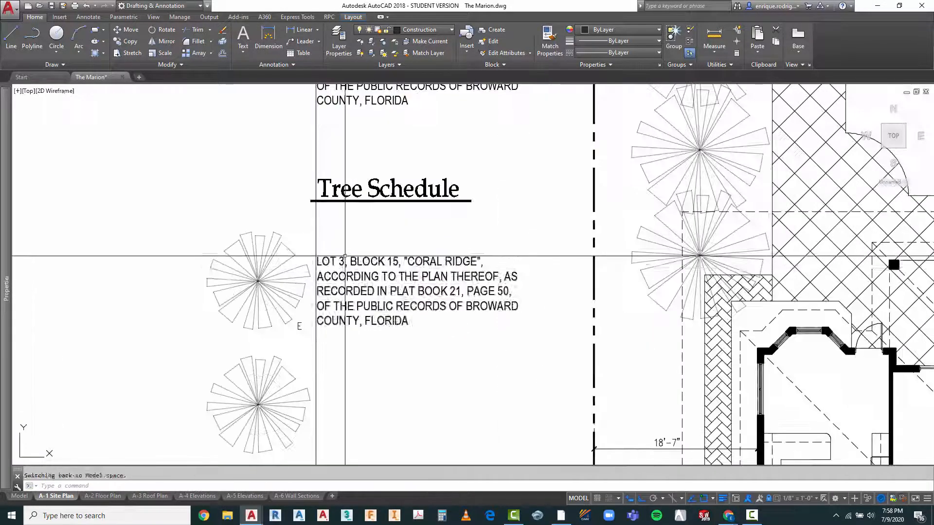
pyautogui.click(343, 265)
pyautogui.doubleClick(326, 266)
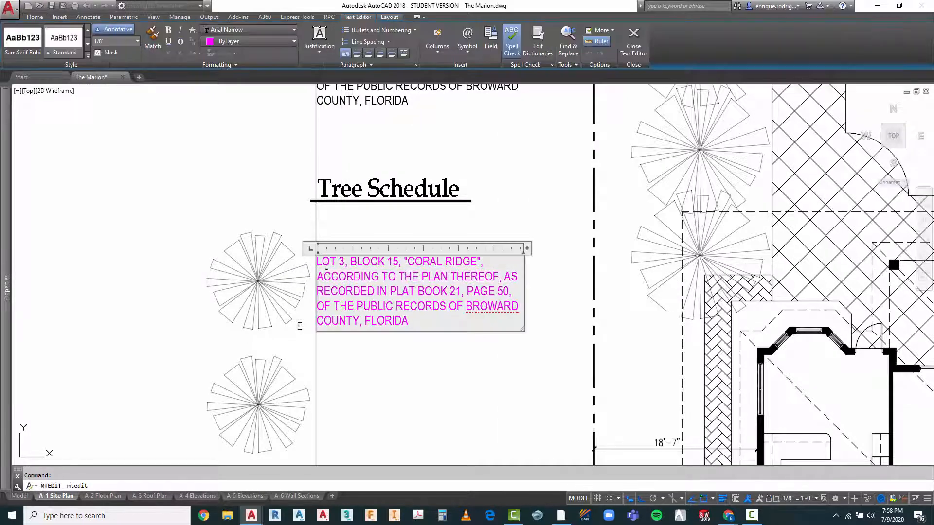
pyautogui.moveTo(327, 274); pyautogui.dragTo(435, 321)
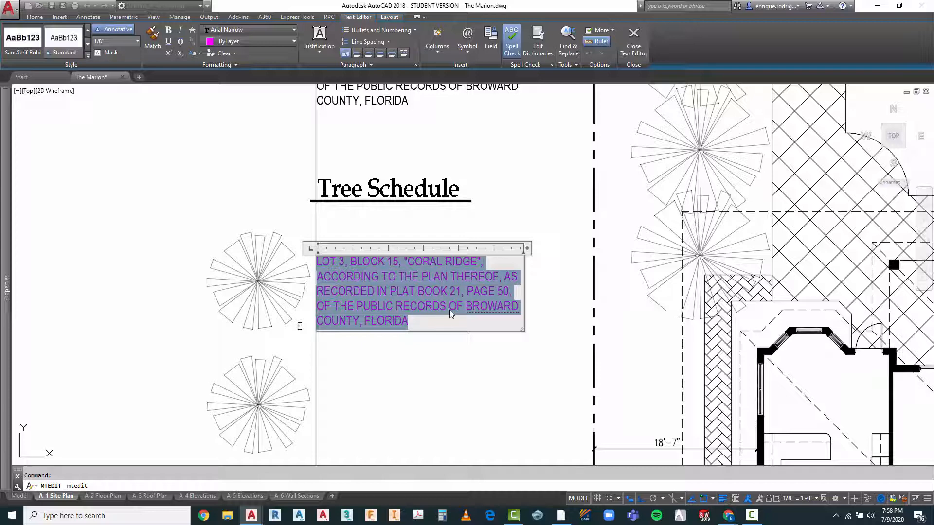
pyautogui.write('ROYAL PALM : 4')
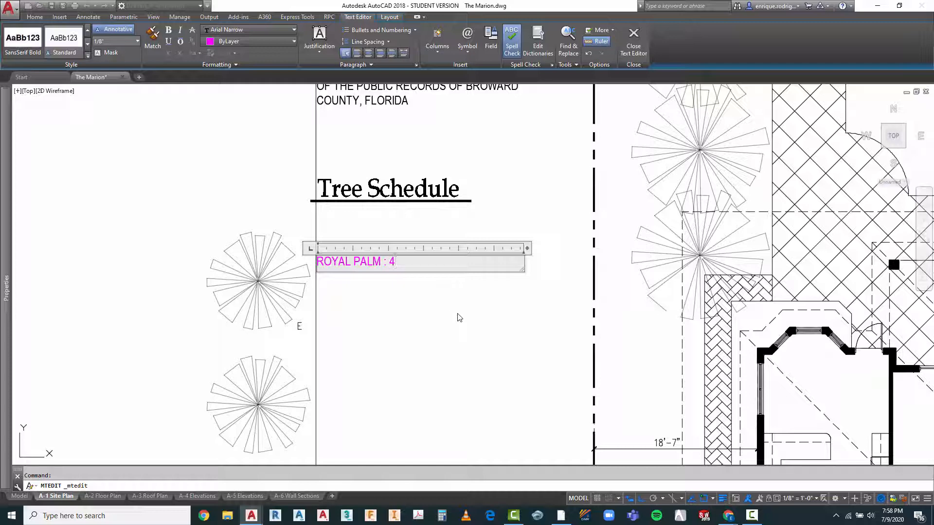
pyautogui.press('Return')
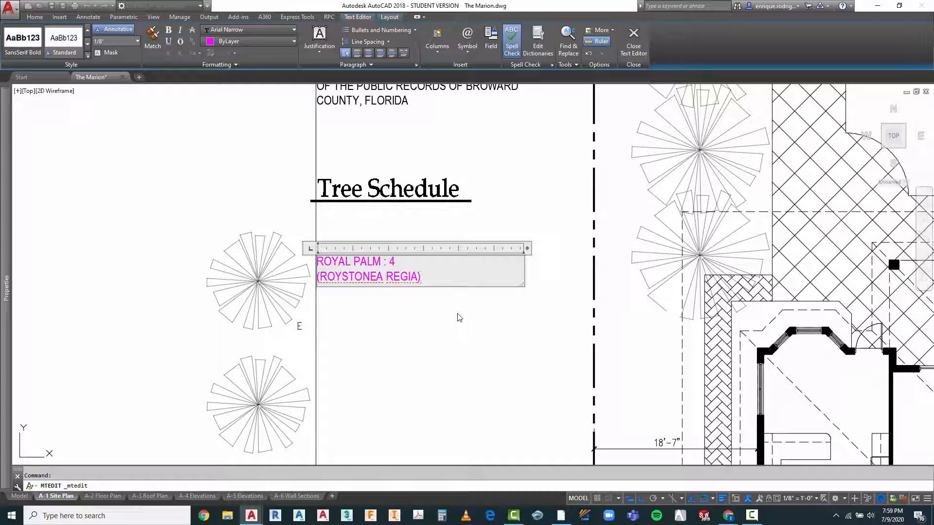
pyautogui.click(396, 340)
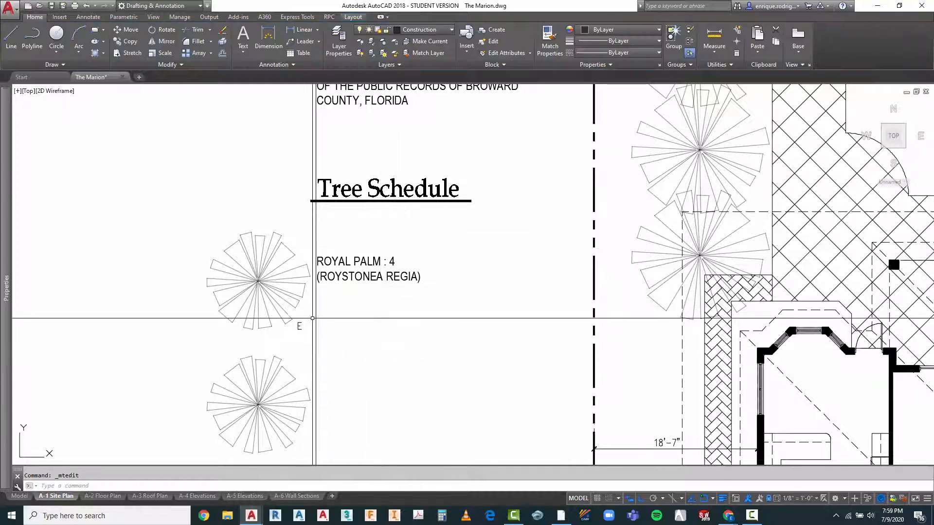
# Step: Move the "ROYAL PALM : 4" label slightly straight down so it sits centred beside the schedule's top palm symbol
pyautogui.scroll(-2, 373, 189)
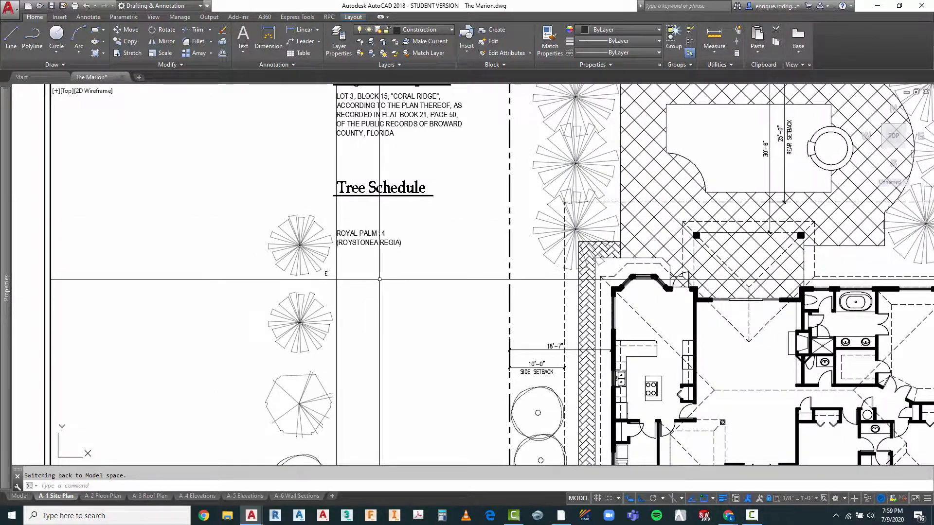
pyautogui.scroll(2, 377, 282)
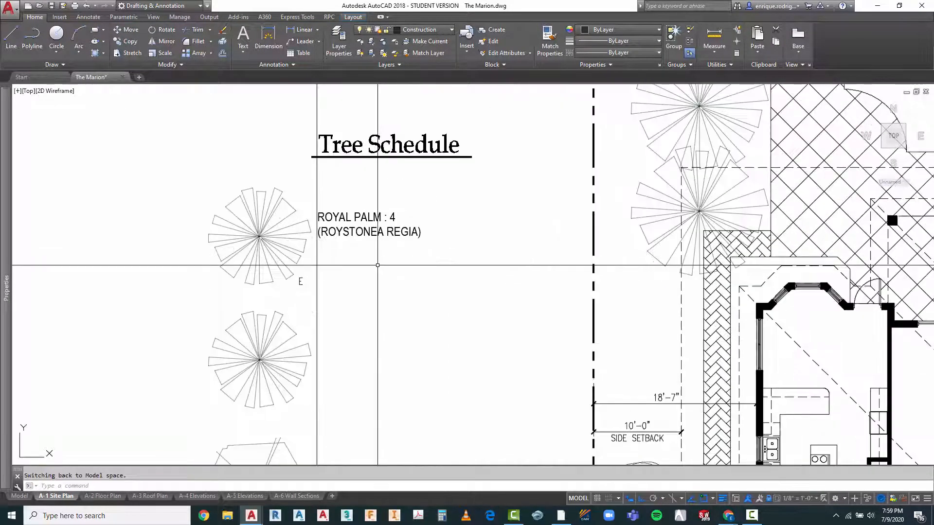
pyautogui.press('Escape')
pyautogui.press('Return')
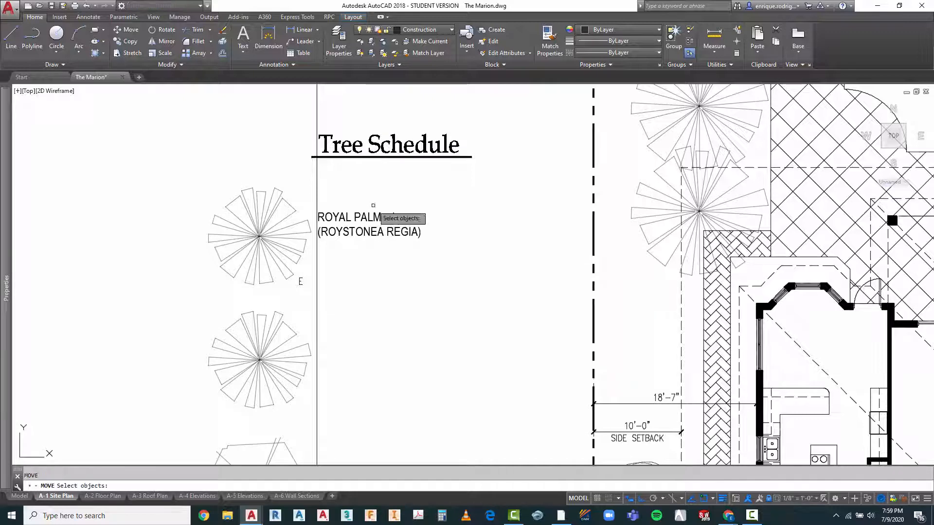
pyautogui.click(370, 205)
pyautogui.click(343, 243)
pyautogui.press('Return')
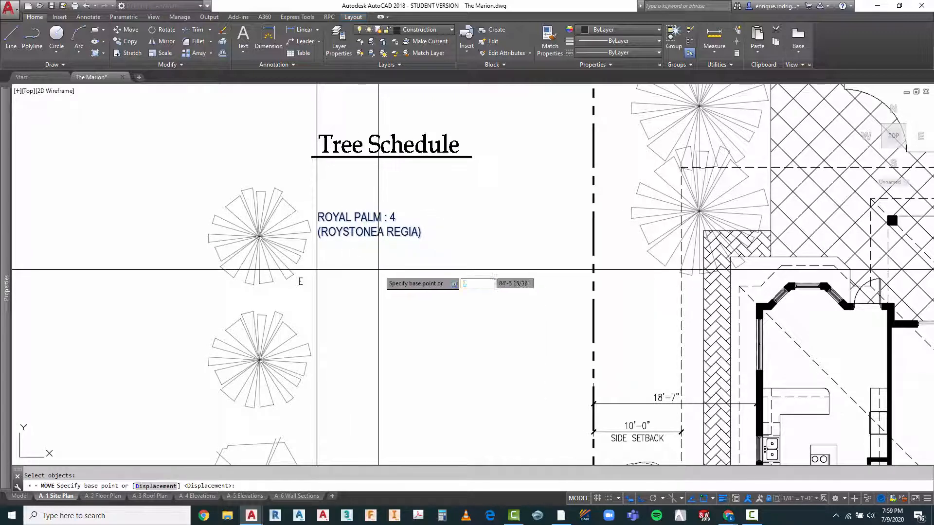
pyautogui.click(383, 271)
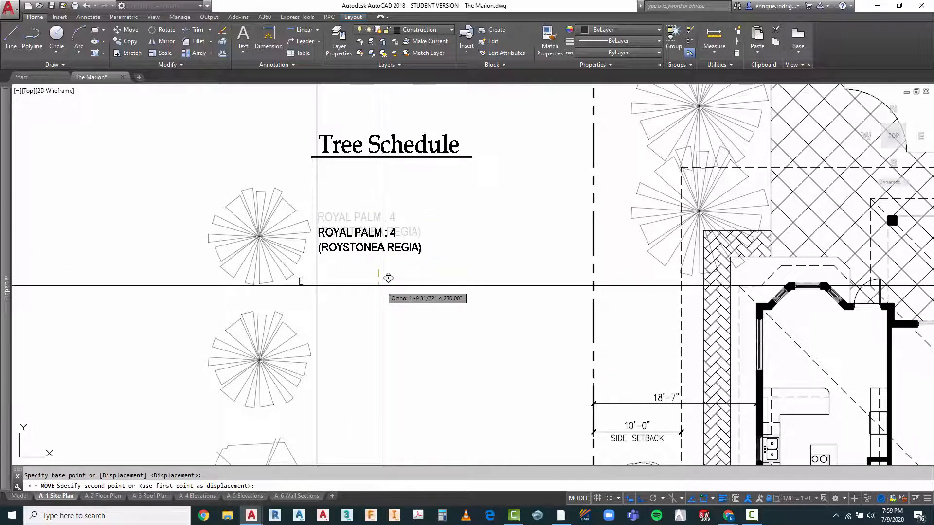
pyautogui.click(389, 279)
pyautogui.scroll(-4, 420, 243)
pyautogui.press('Escape')
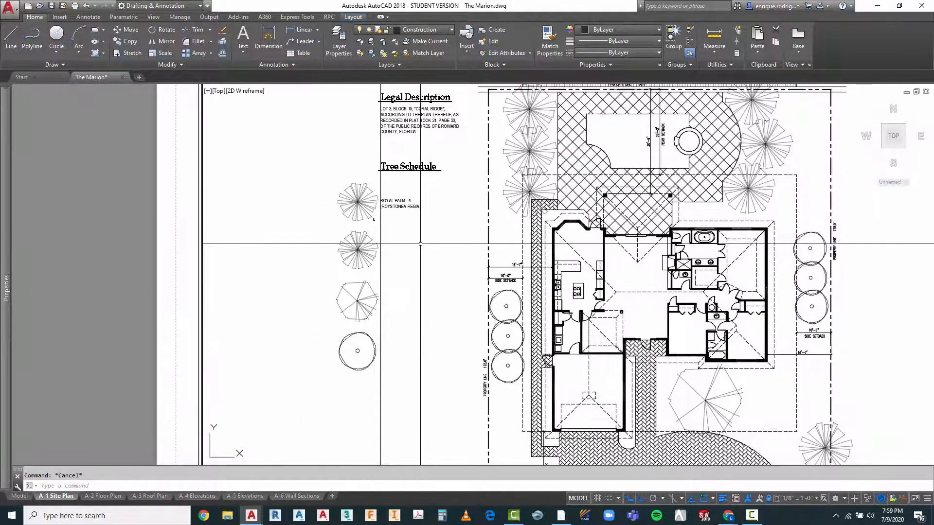
# Step: Copy the royal palm label straight down about 14' to sit beside the second palm symbol in the Tree Schedule
pyautogui.write('CO')
pyautogui.press('Return')
pyautogui.click(406, 194)
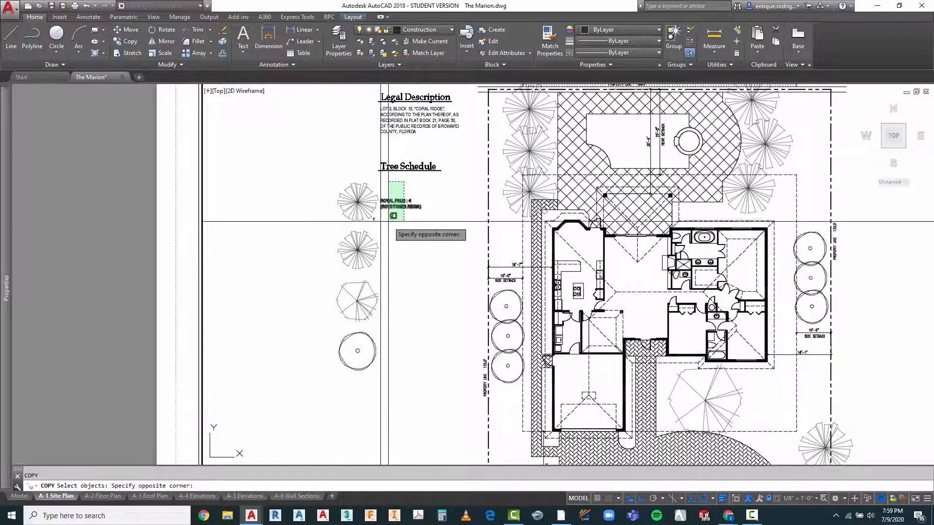
pyautogui.click(383, 218)
pyautogui.press('Return')
pyautogui.click(406, 225)
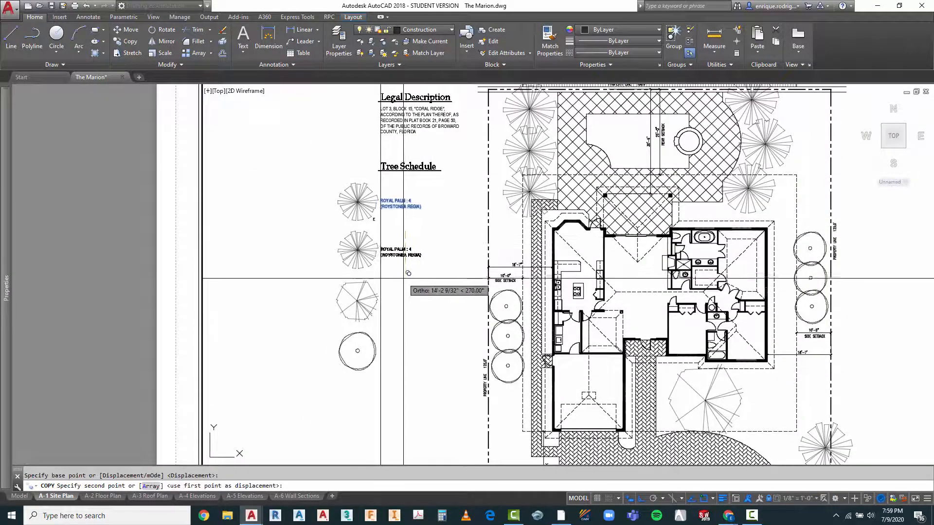
pyautogui.click(404, 273)
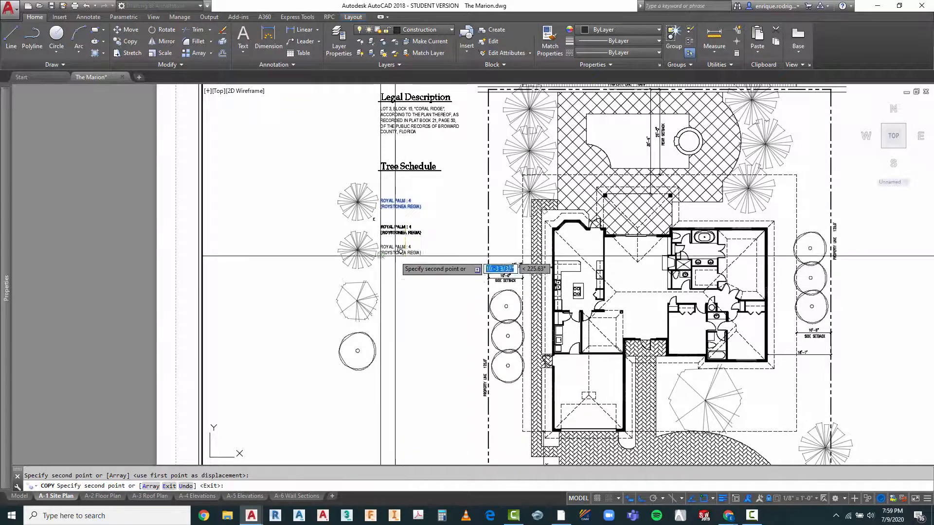
pyautogui.scroll(5, 399, 254)
pyautogui.press('Escape')
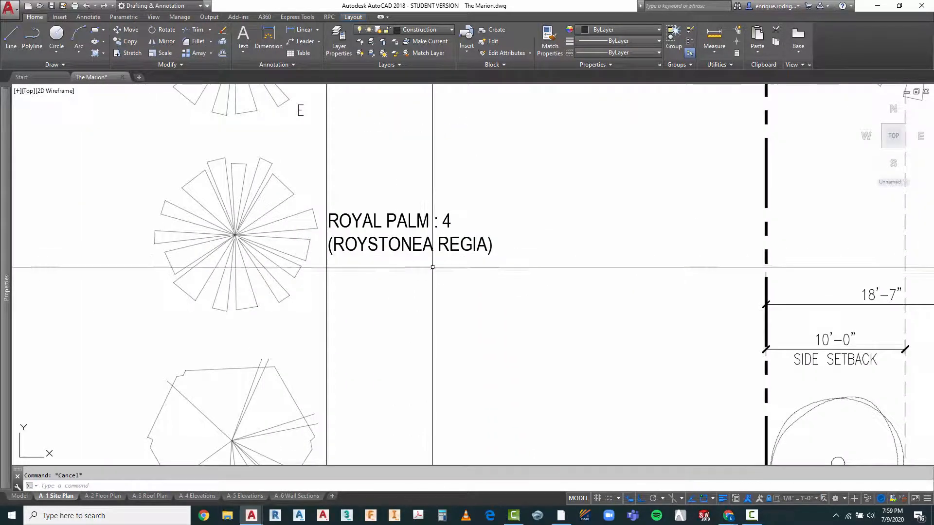
pyautogui.click(427, 223)
pyautogui.doubleClick(428, 223)
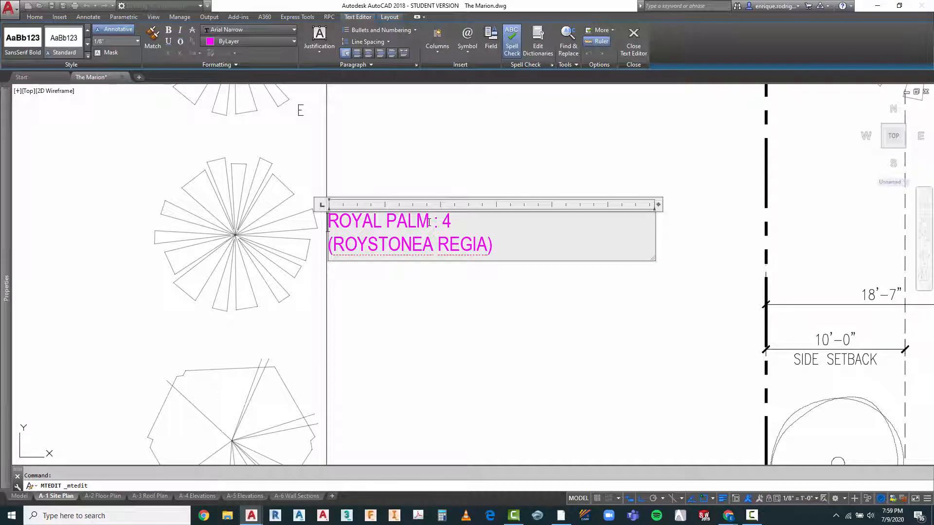
pyautogui.scroll(-5, 434, 237)
pyautogui.scroll(5, 428, 234)
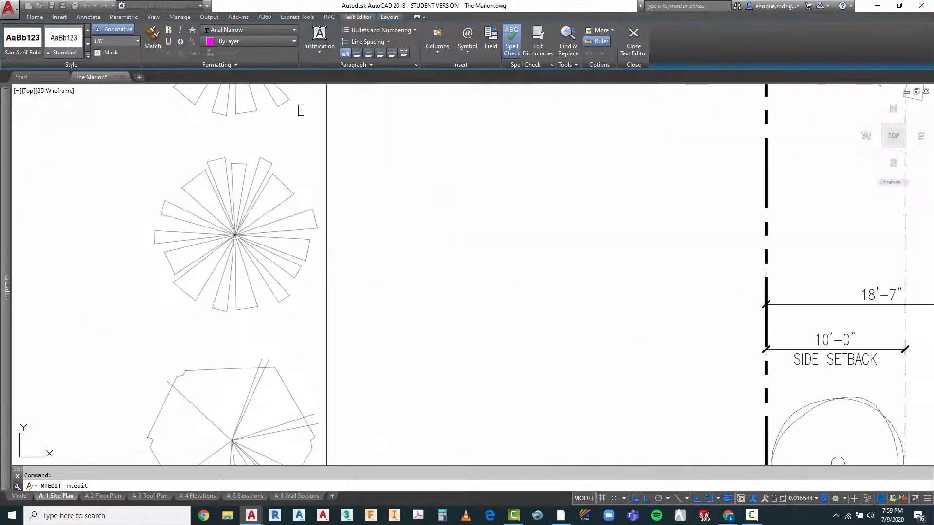
pyautogui.press('Escape')
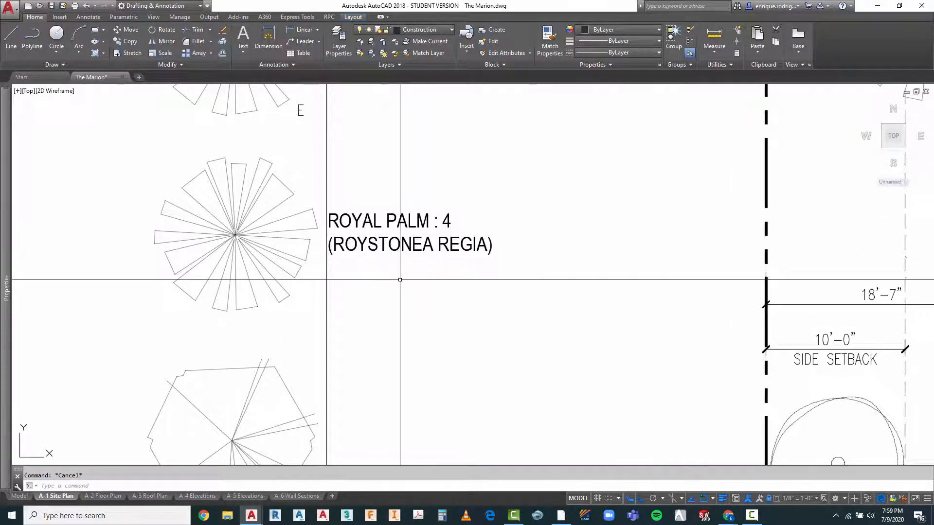
# Step: Insert "(EXISTING)" after "ROYAL PALM" in the label beside the top palm marked E
pyautogui.scroll(-2, 403, 277)
pyautogui.scroll(3, 421, 125)
pyautogui.press('Escape')
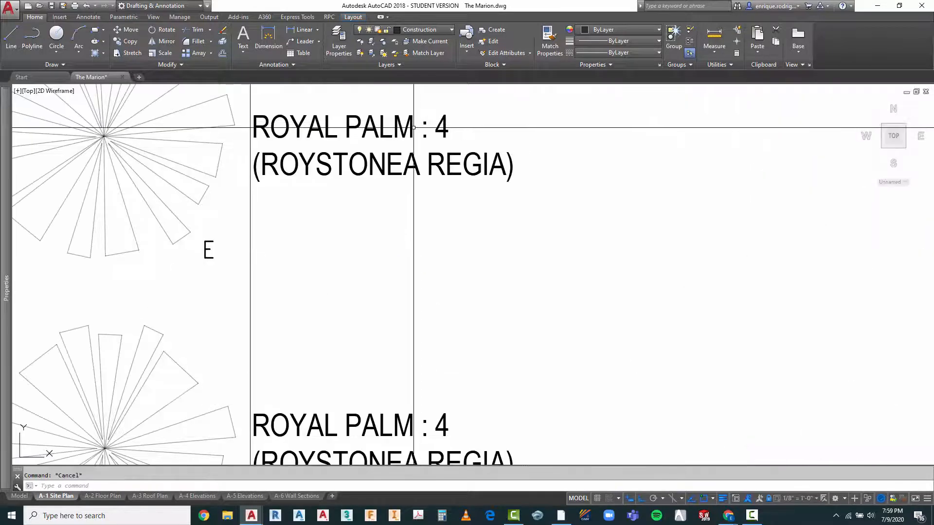
pyautogui.click(414, 127)
pyautogui.doubleClick(413, 127)
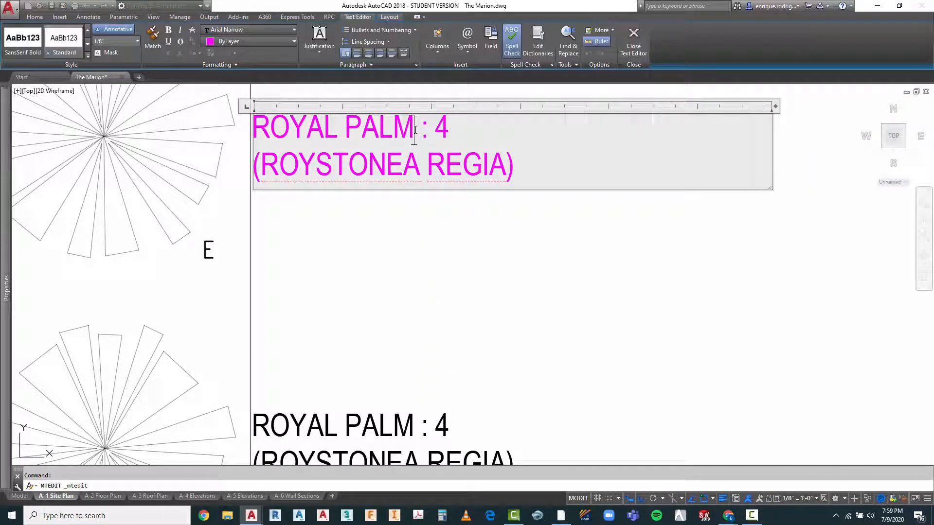
pyautogui.write('(EXIS')
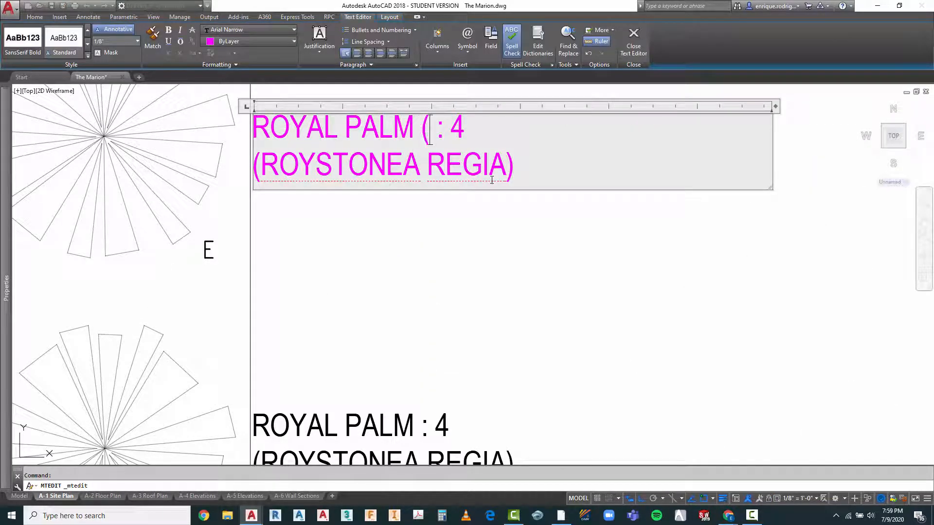
pyautogui.write('TING')
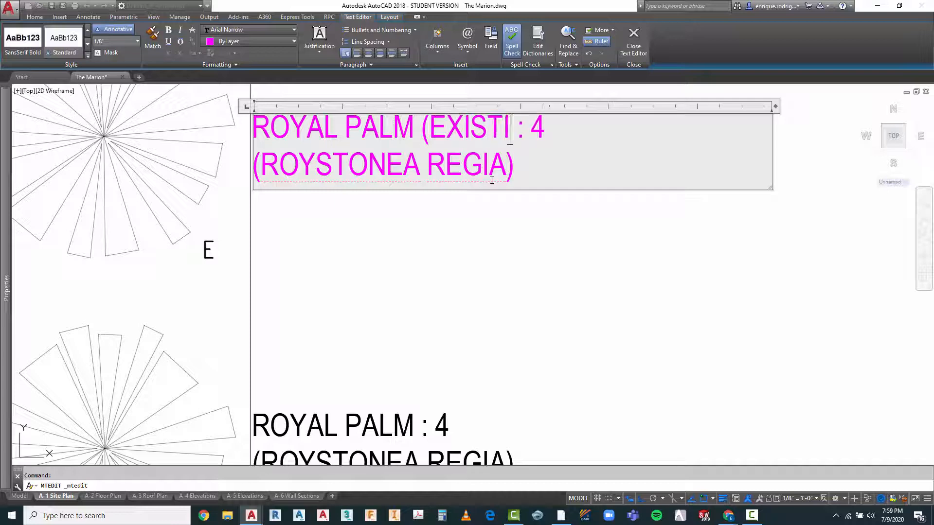
pyautogui.write(')')
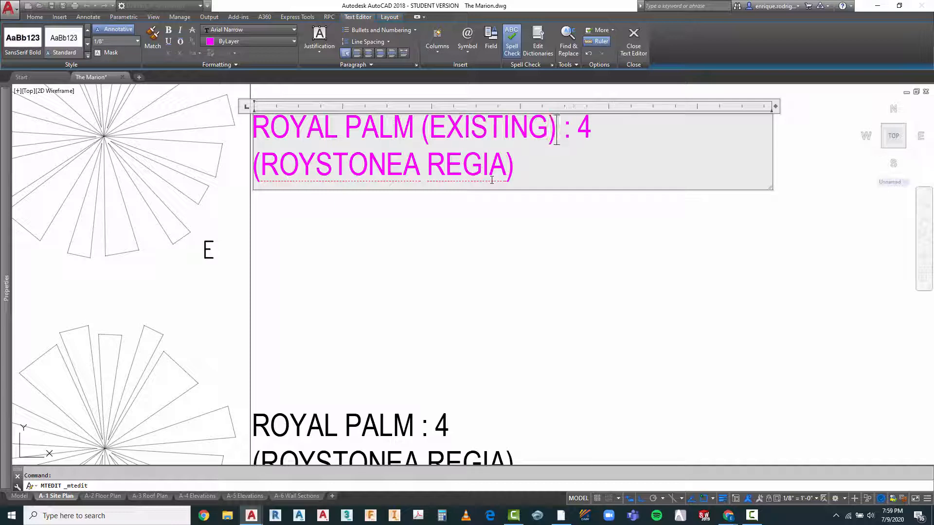
pyautogui.click(506, 329)
pyautogui.scroll(-4, 496, 333)
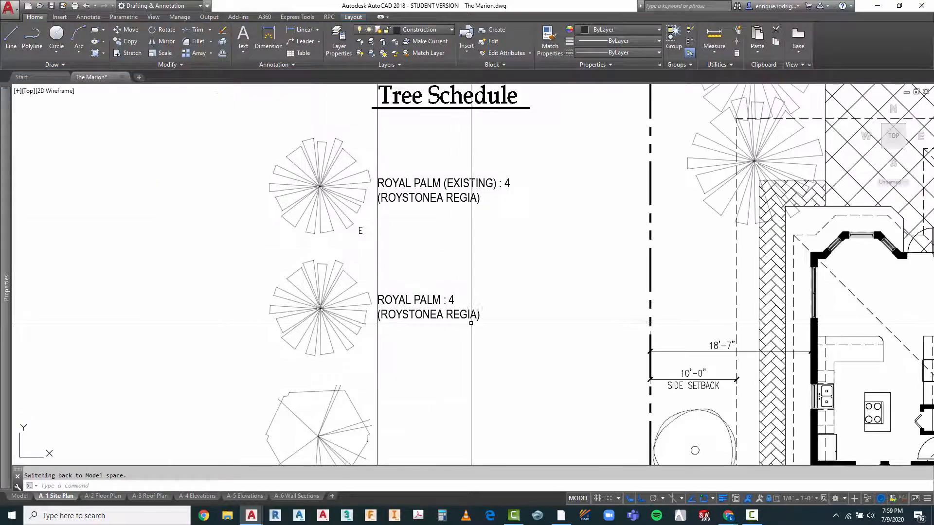
# Step: Change the quantity in the royal palm label beside the second palm symbol to 6
pyautogui.scroll(2, 457, 317)
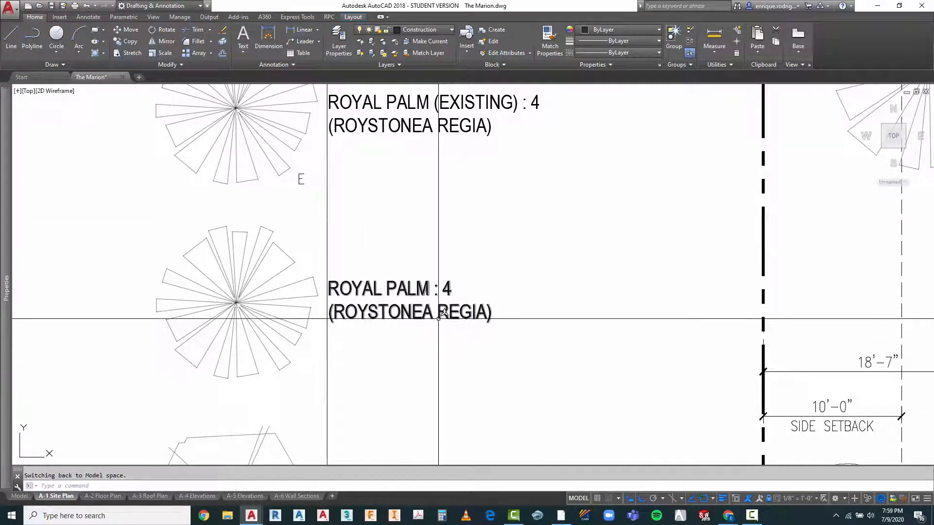
pyautogui.scroll(-5, 325, 248)
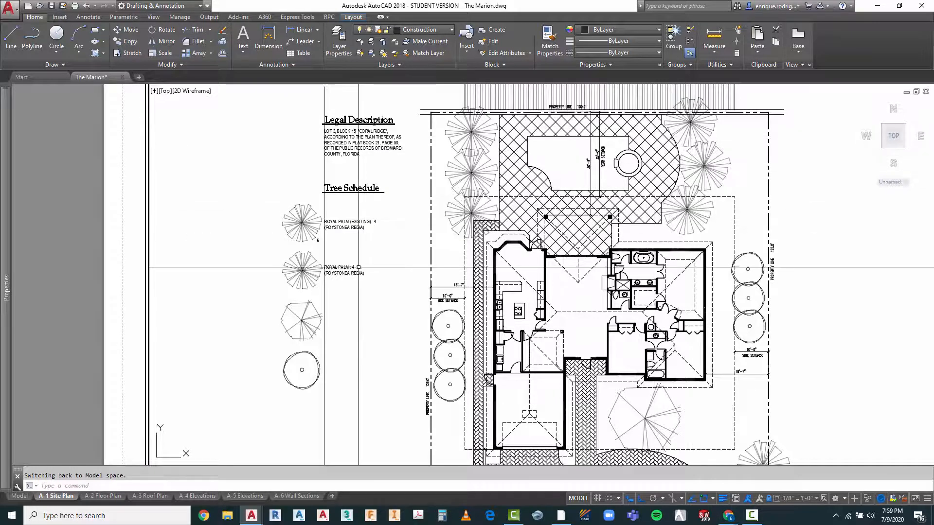
pyautogui.scroll(5, 357, 269)
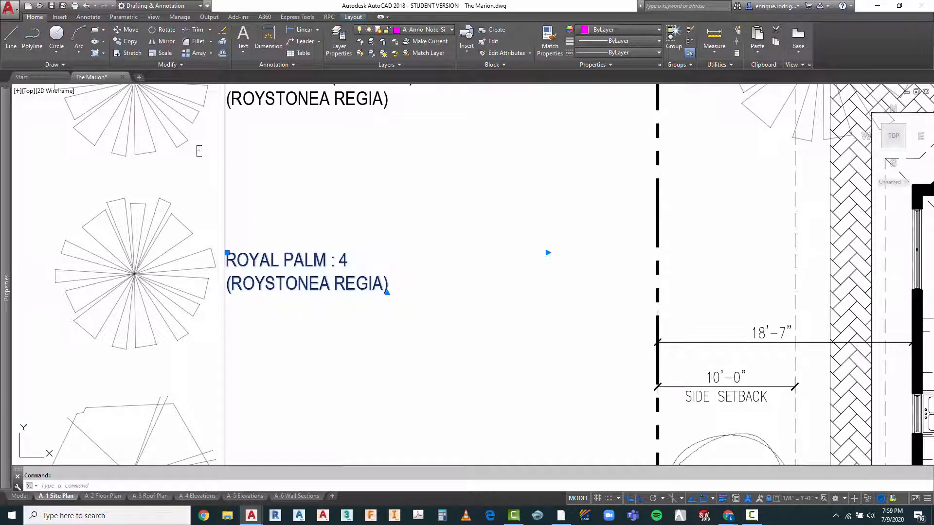
pyautogui.doubleClick(343, 263)
pyautogui.doubleClick(343, 262)
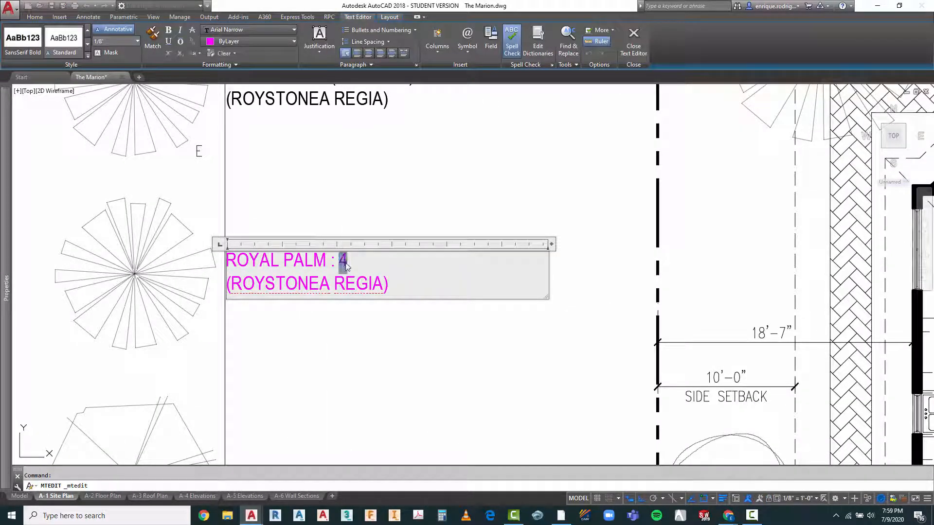
pyautogui.write('6')
pyautogui.click(415, 371)
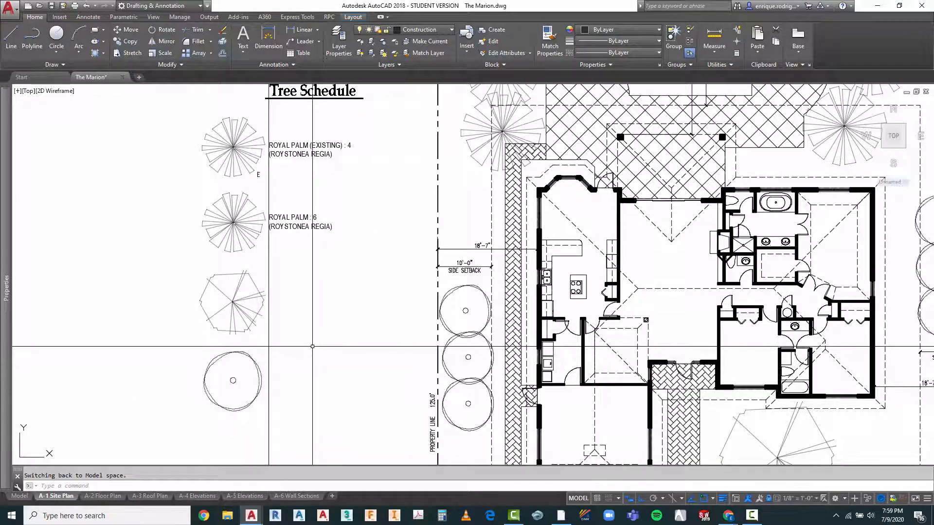
pyautogui.scroll(-2, 321, 225)
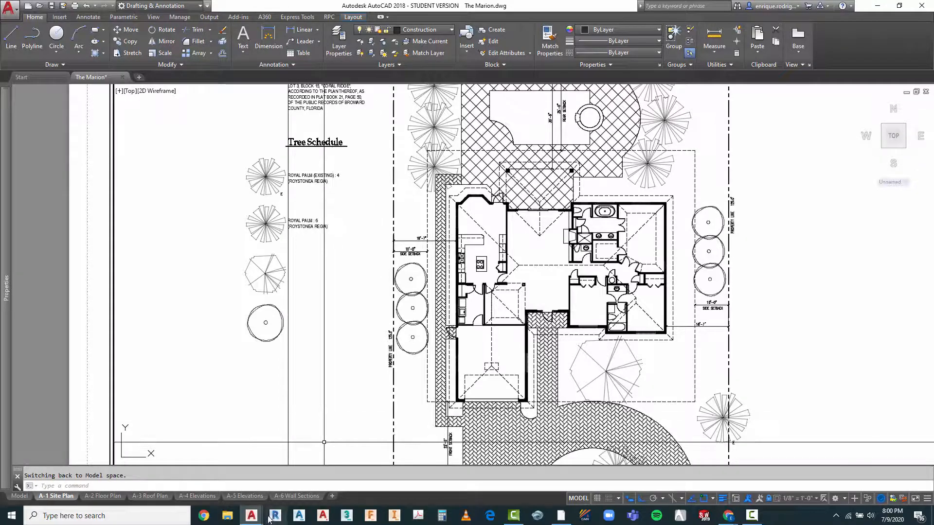
# Step: Switch to Chrome to view the Marion assignment page's resource list, and return to The Marion.dwg in AutoCAD
pyautogui.moveTo(727, 519)
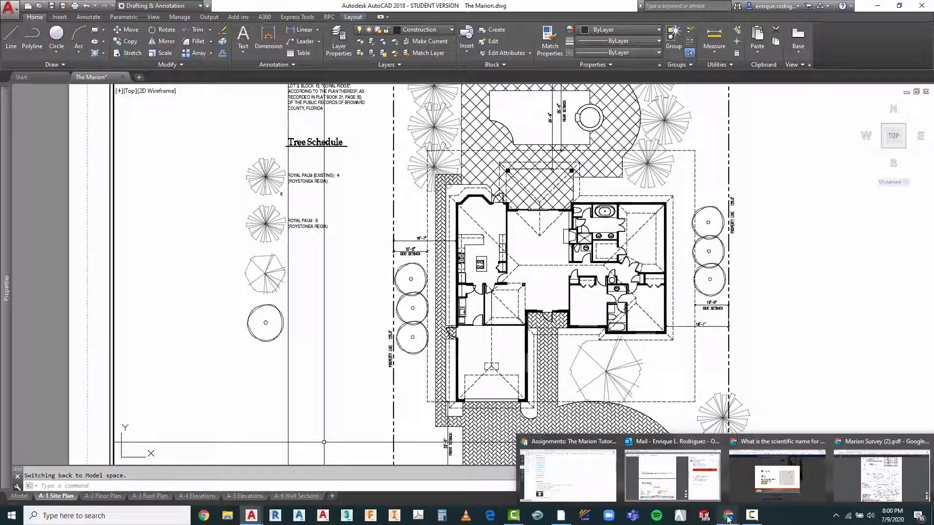
pyautogui.moveTo(679, 491)
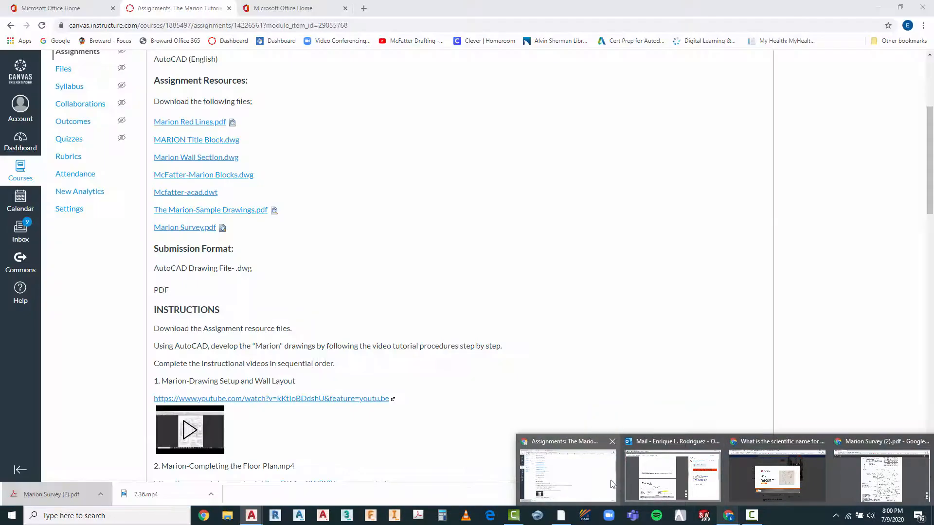
pyautogui.click(606, 484)
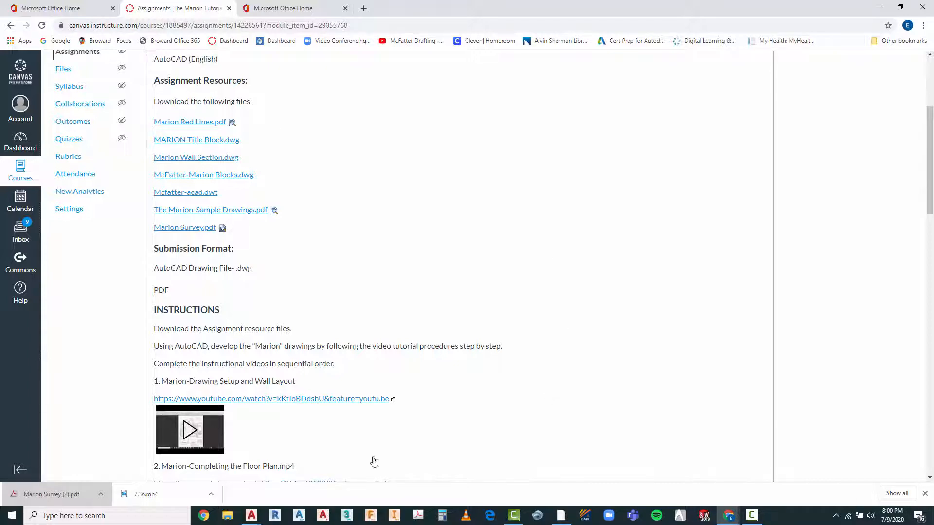
pyautogui.moveTo(252, 521)
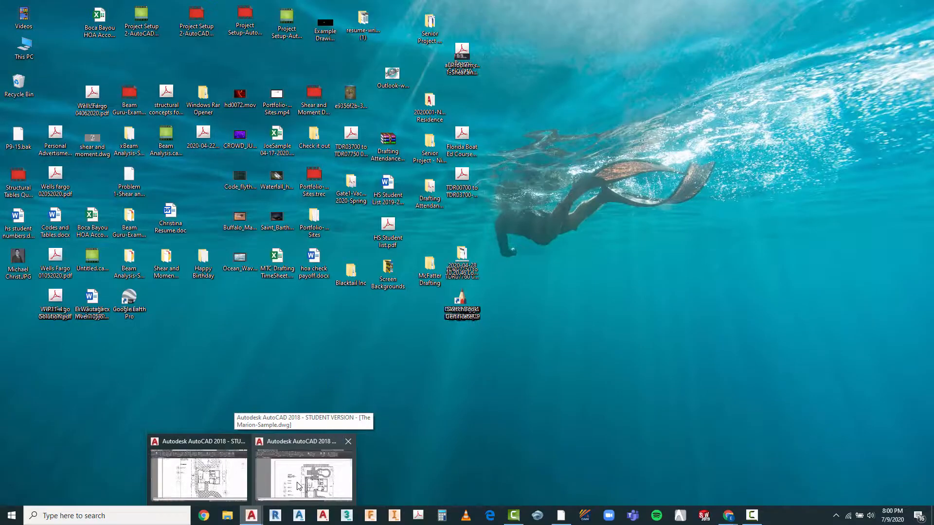
pyautogui.click(298, 485)
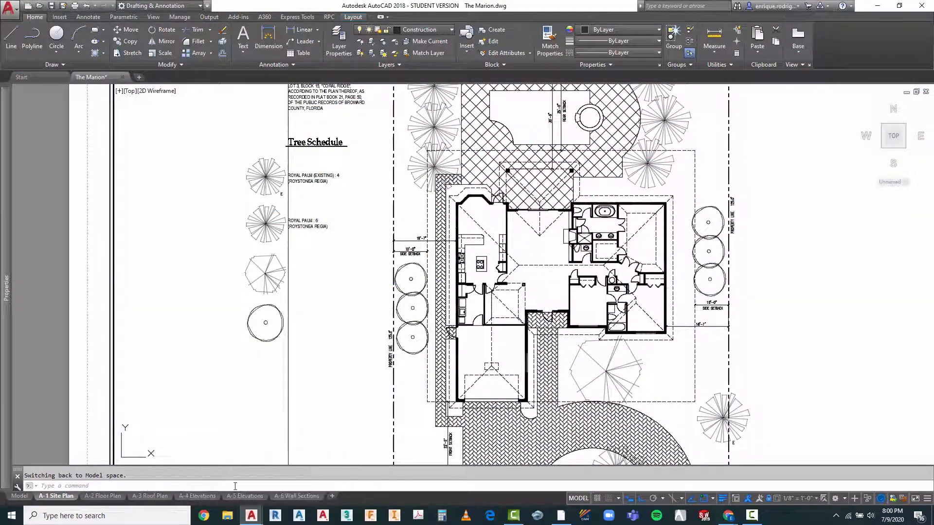
pyautogui.press('Escape')
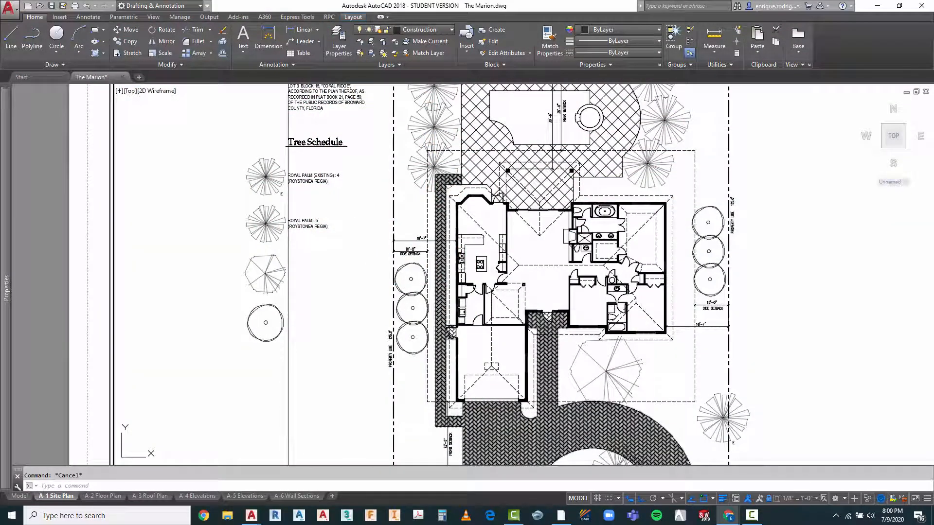
pyautogui.moveTo(331, 0); pyautogui.dragTo(365, 115)
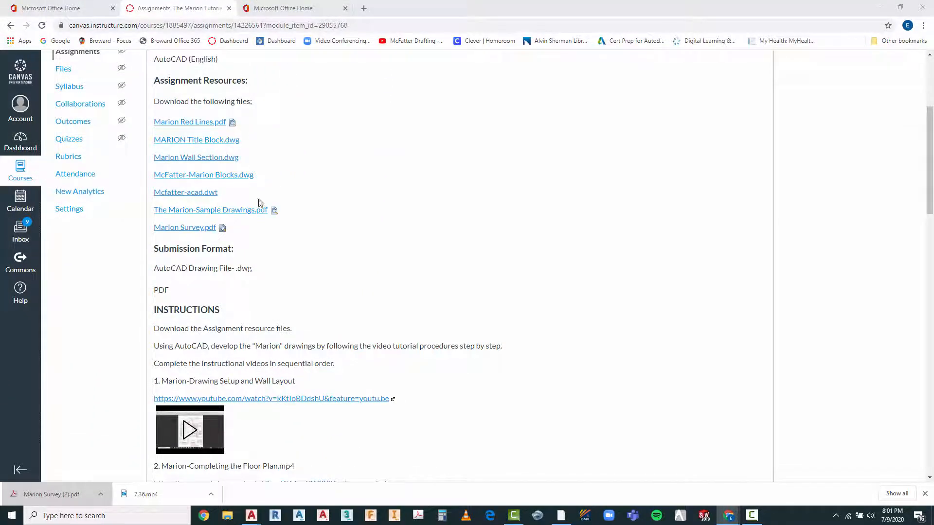
pyautogui.moveTo(252, 520)
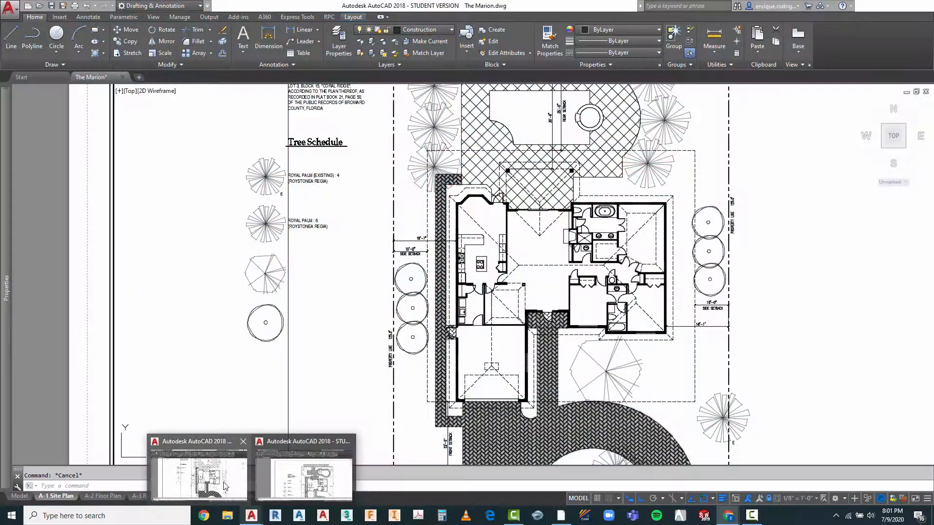
pyautogui.click(225, 487)
# Step: Copy the "ROYAL PALM : 6" label straight down about 14' to sit beside the third tree symbol in the Tree Schedule
pyautogui.scroll(2, 302, 221)
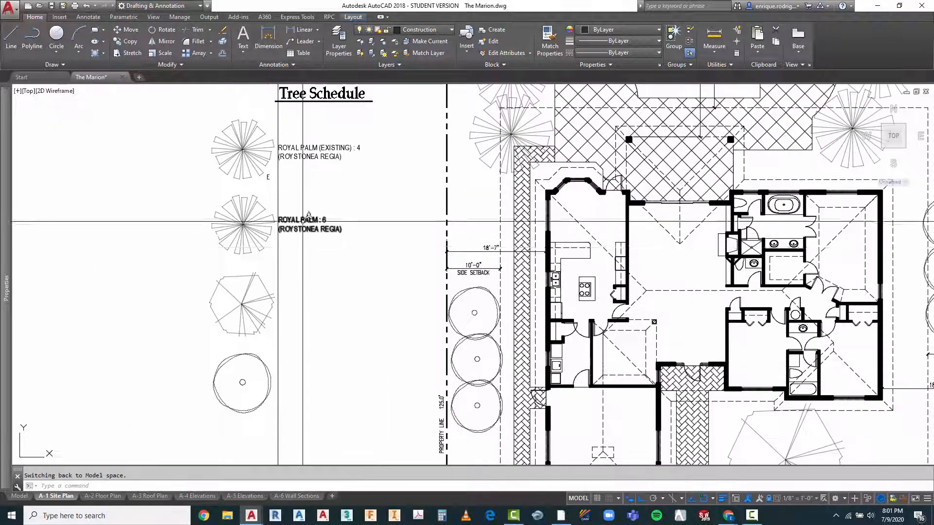
pyautogui.press('Escape')
pyautogui.write('co')
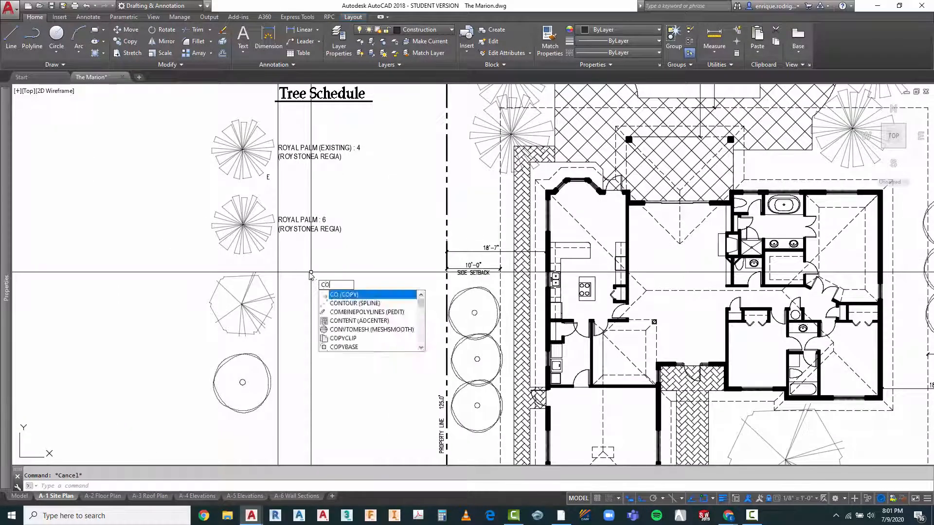
pyautogui.press('space')
pyautogui.click(317, 205)
pyautogui.click(293, 252)
pyautogui.press('space')
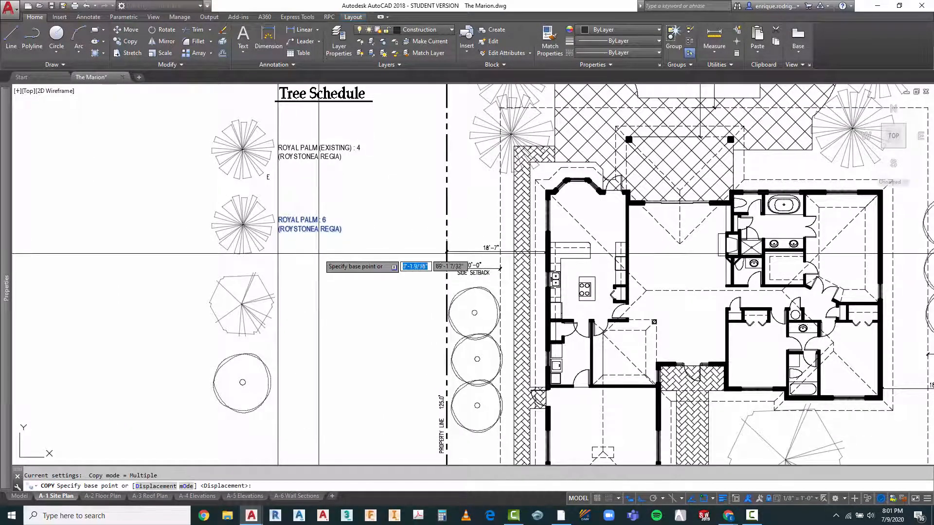
pyautogui.click(318, 253)
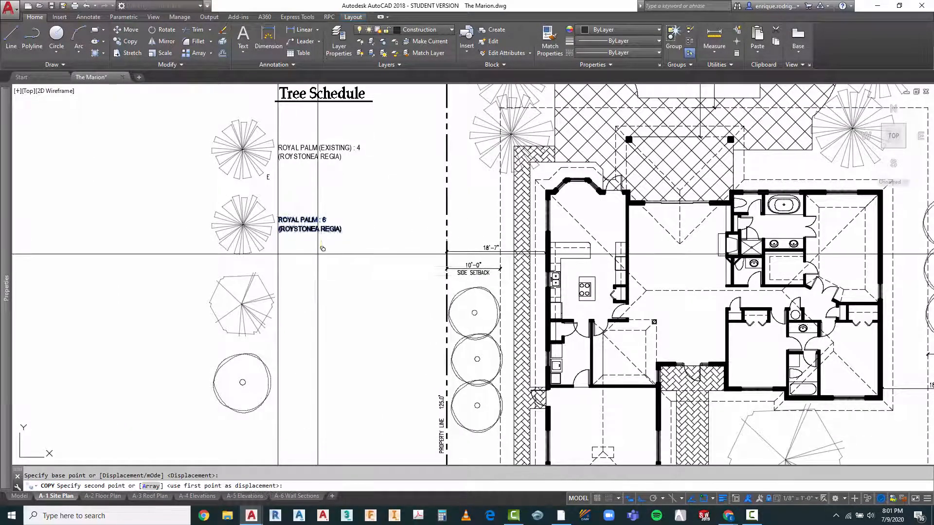
pyautogui.click(323, 330)
pyautogui.press('Escape')
# Step: Change the first line of the label beside the third tree symbol to "SOUTHERN RED OAK : 1"
pyautogui.scroll(4, 287, 307)
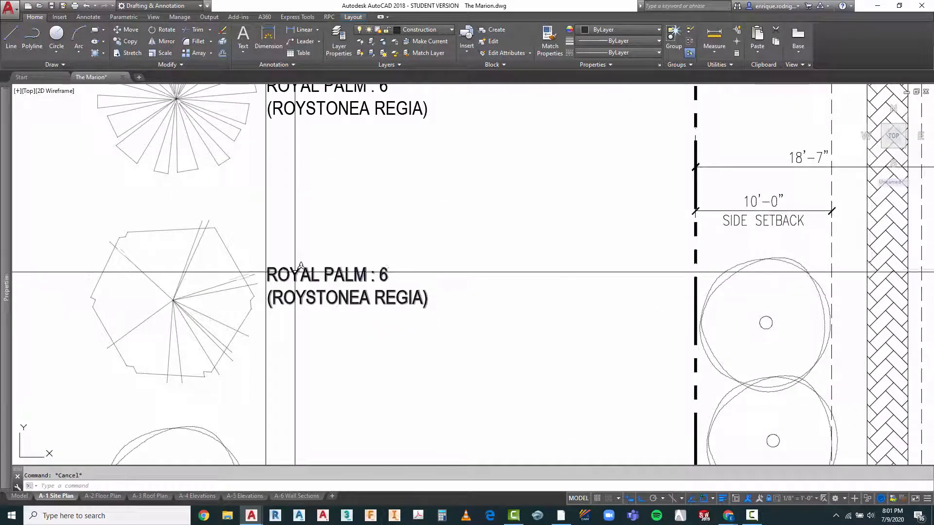
pyautogui.doubleClick(274, 277)
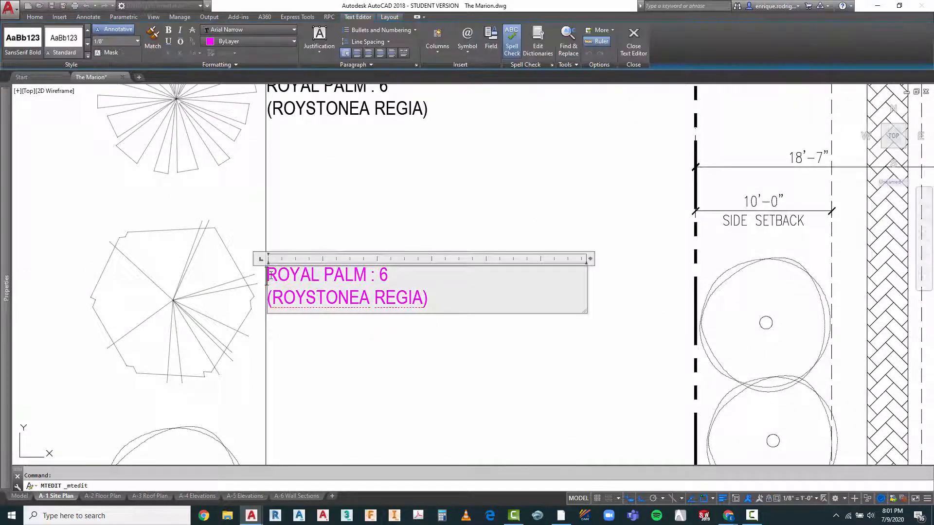
pyautogui.moveTo(267, 275); pyautogui.dragTo(364, 269)
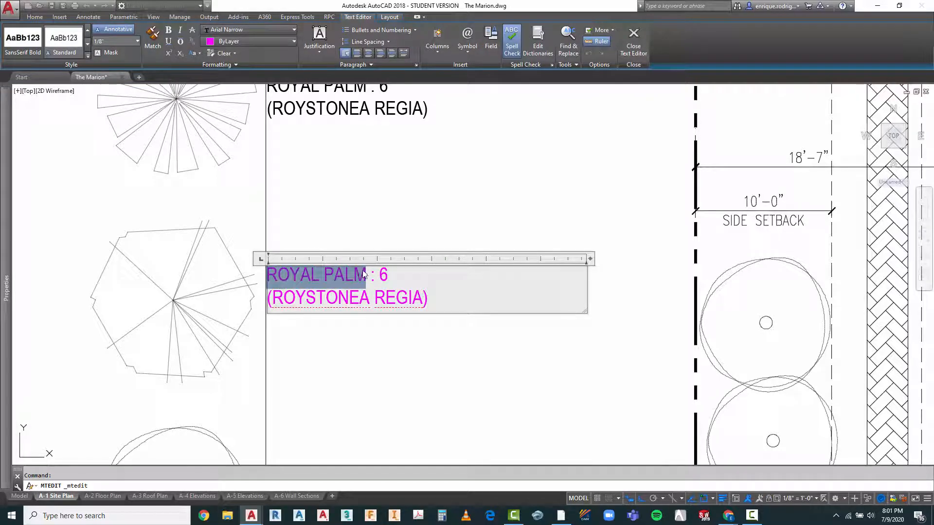
pyautogui.write('SOUTHER')
pyautogui.write('N RED O')
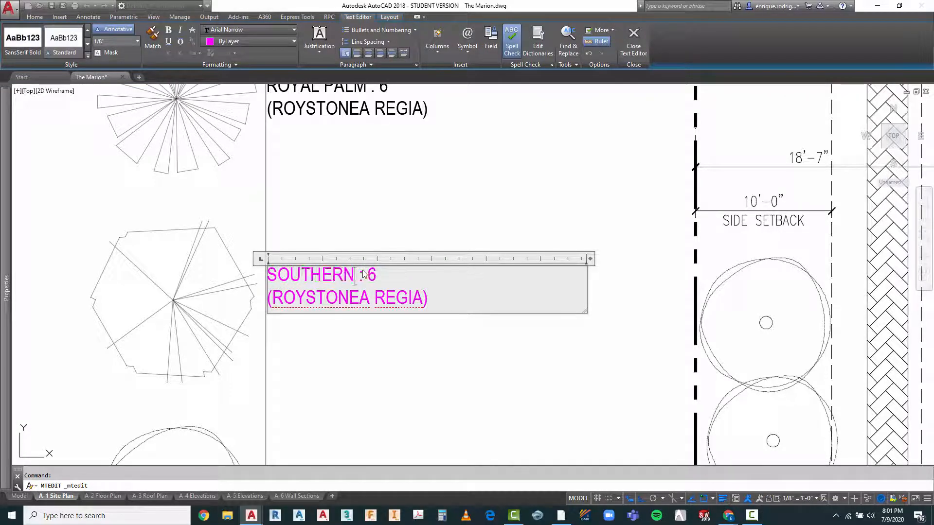
pyautogui.write('AK')
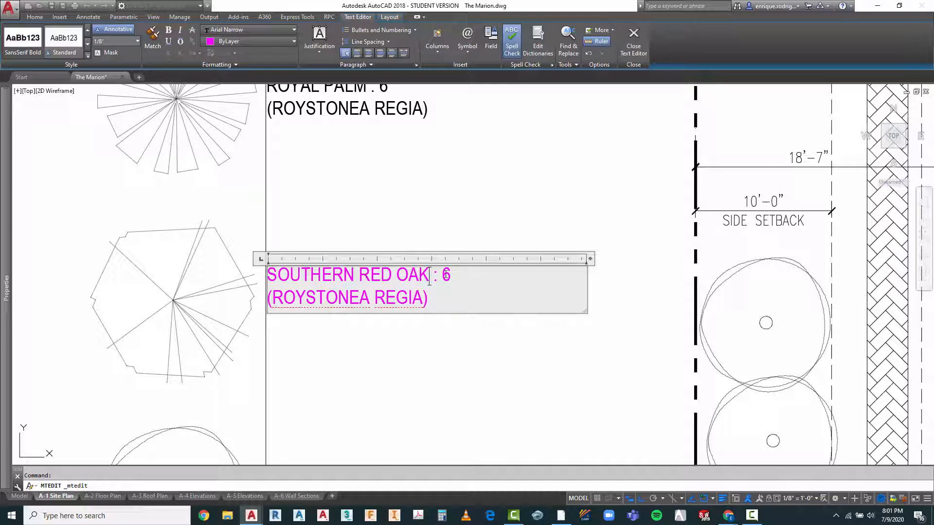
pyautogui.moveTo(443, 276); pyautogui.dragTo(449, 278)
pyautogui.write('1')
pyautogui.click(446, 375)
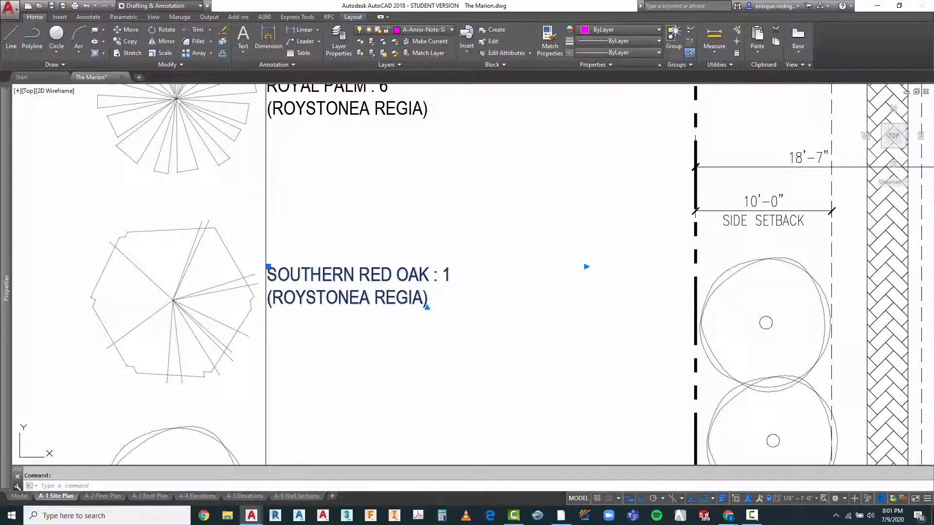
# Step: Replace the botanical name in the southern red oak label with "QUERCUS FALCATA", keeping the parentheses
pyautogui.doubleClick(419, 298)
pyautogui.moveTo(272, 298); pyautogui.dragTo(428, 297)
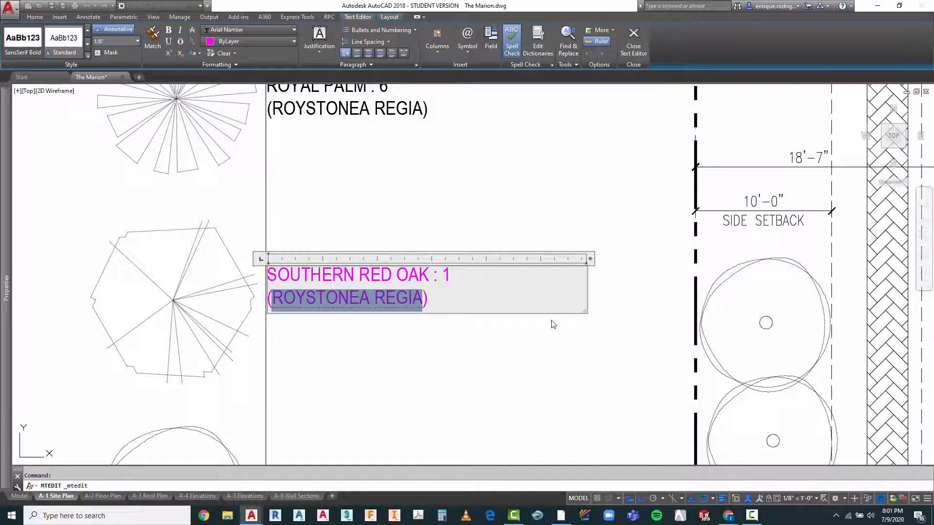
pyautogui.write('QUERCU')
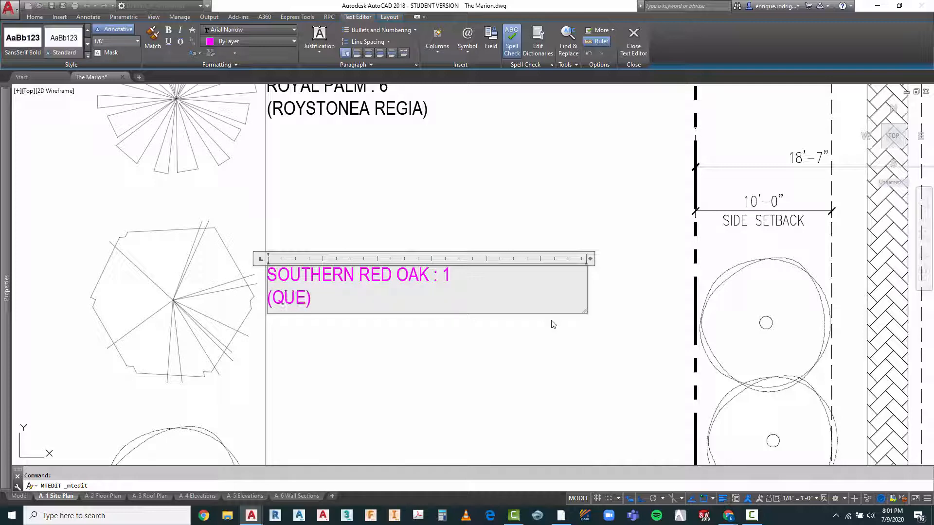
pyautogui.write('S FALCA')
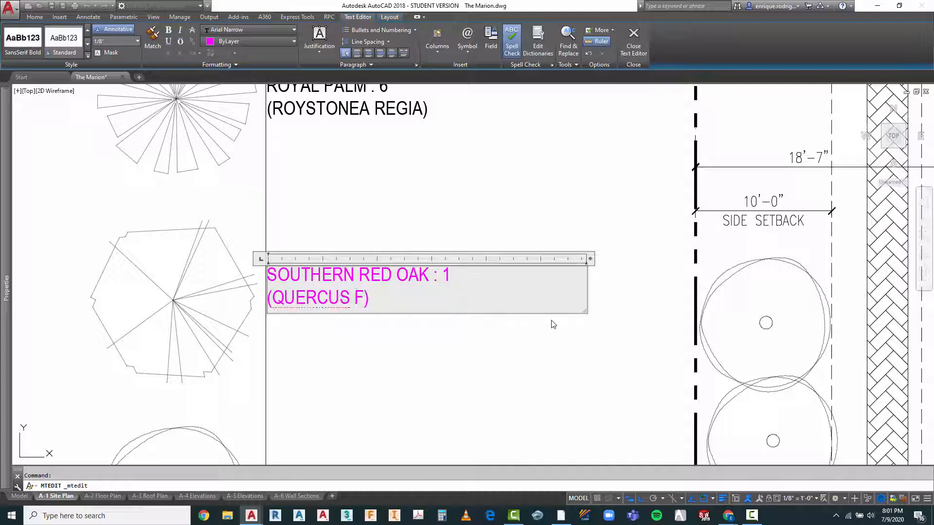
pyautogui.write('TA')
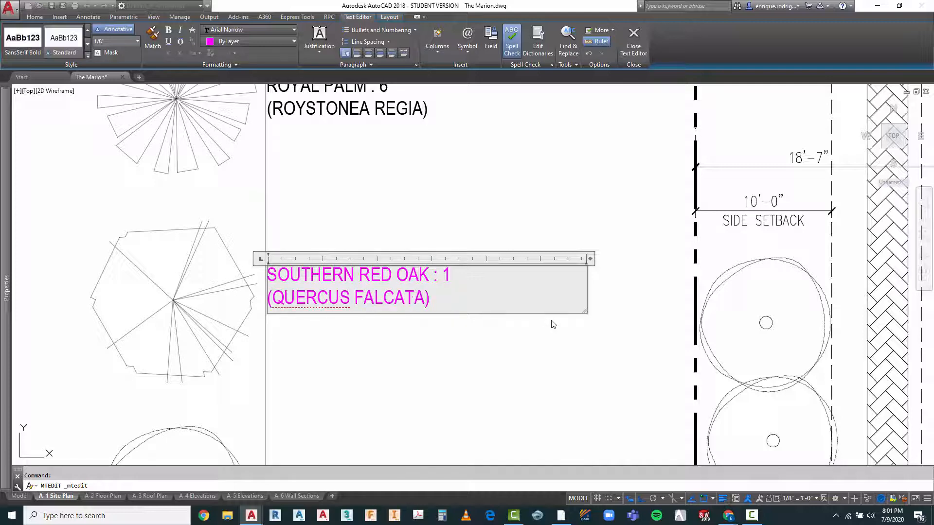
pyautogui.click(438, 417)
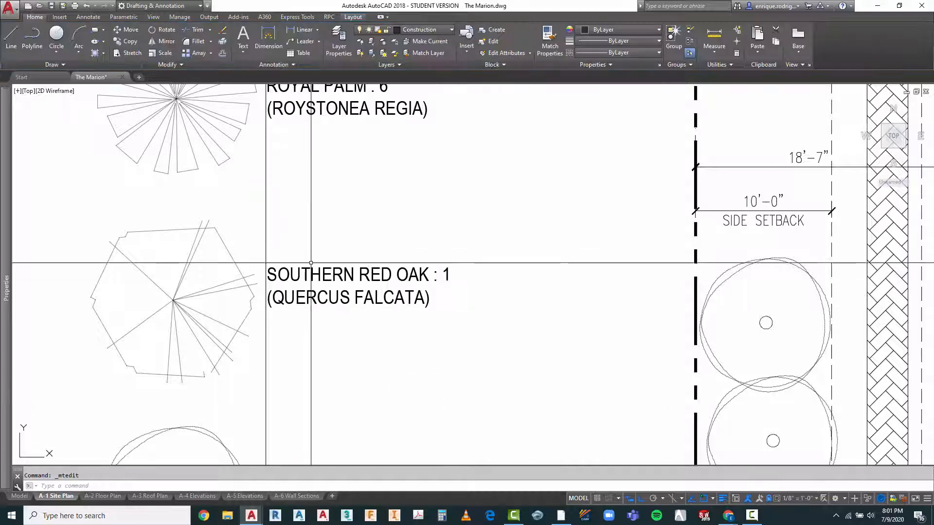
# Step: Copy the southern red oak label straight down about 15' to sit beside the round tree symbol at the end of the schedule
pyautogui.scroll(-2, 302, 191)
pyautogui.scroll(-2, 301, 191)
pyautogui.press('Escape')
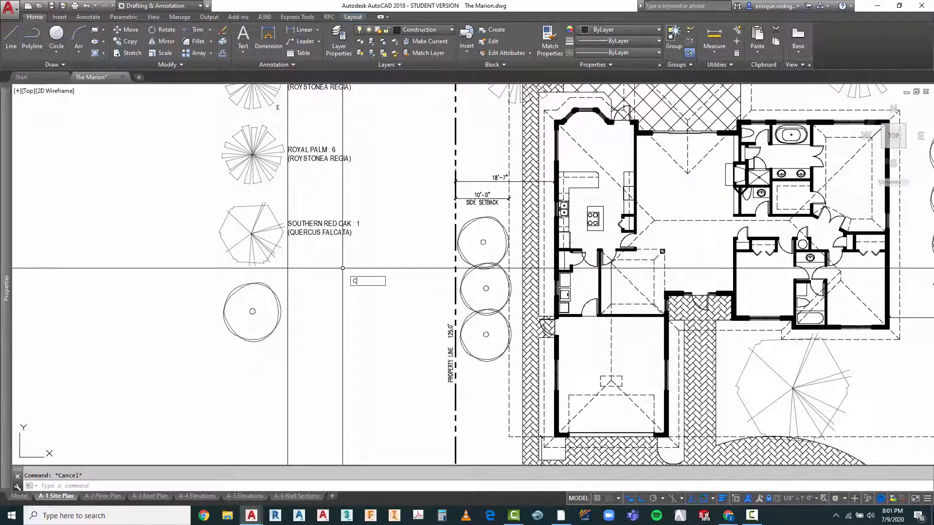
pyautogui.write('CO')
pyautogui.press('Return')
pyautogui.click(326, 210)
pyautogui.click(316, 253)
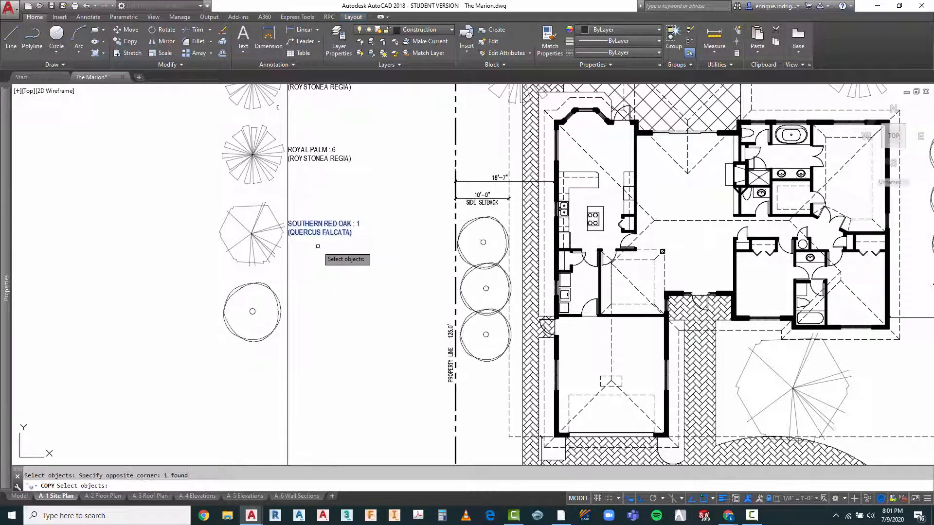
pyautogui.press('Return')
pyautogui.click(317, 249)
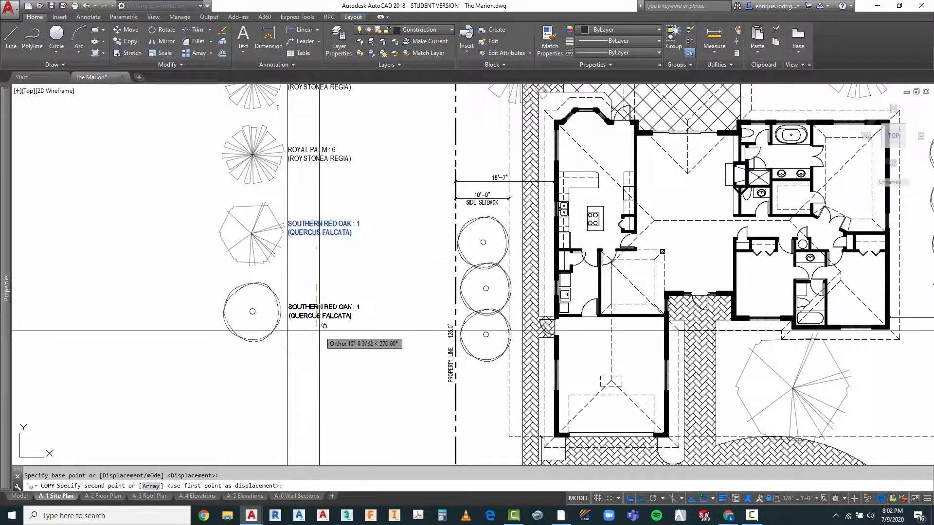
pyautogui.click(314, 326)
pyautogui.press('Return')
# Step: Switch to Chrome to check the Wikipedia page on Lagerstroemia indica, and return to The Marion.dwg in AutoCAD
pyautogui.scroll(-2, 344, 262)
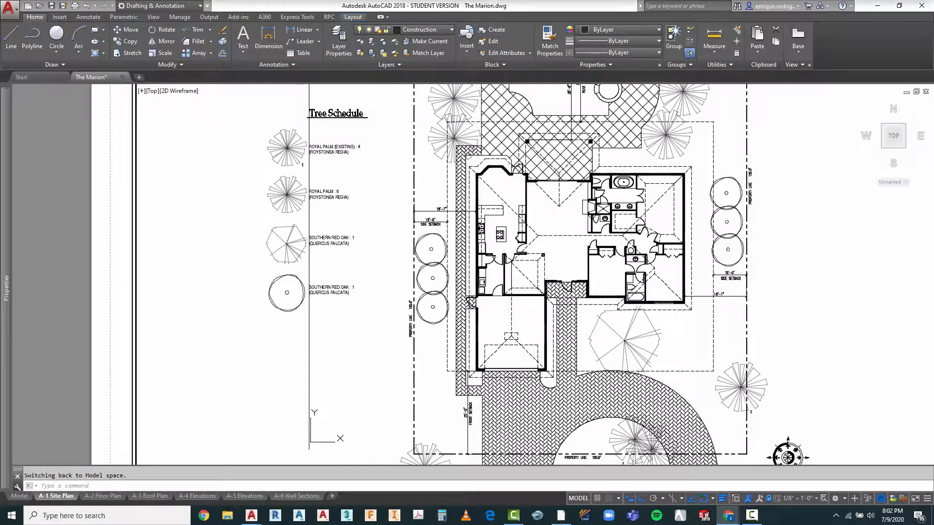
pyautogui.moveTo(262, 0); pyautogui.dragTo(271, 50)
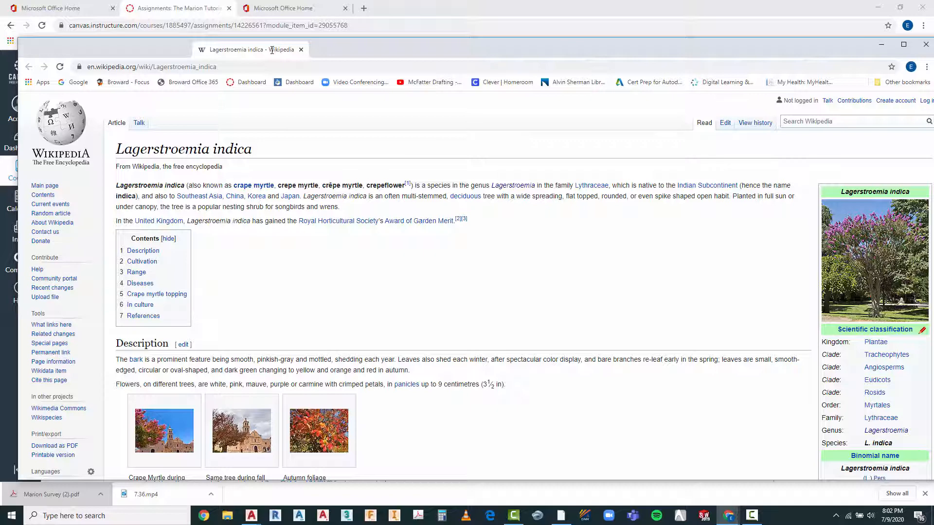
pyautogui.moveTo(272, 50); pyautogui.dragTo(272, 0)
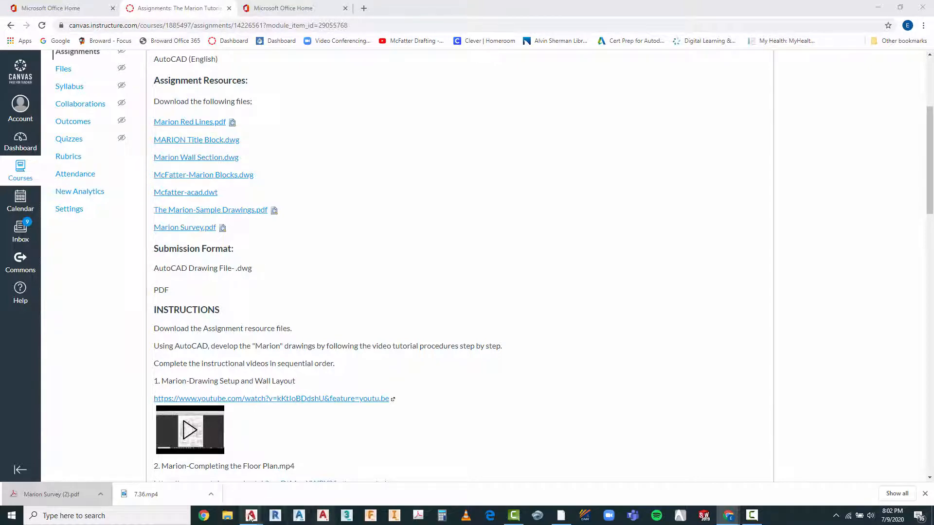
pyautogui.moveTo(251, 517)
pyautogui.click(224, 486)
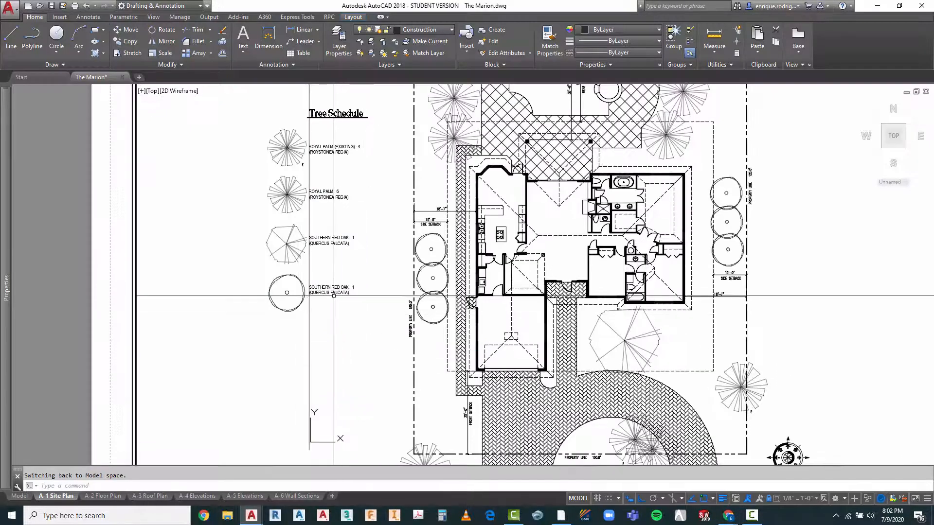
# Step: Change the first line of the label beside the round tree symbol to "CRAPE MYRTLE : 6"
pyautogui.scroll(4, 333, 296)
pyautogui.click(312, 288)
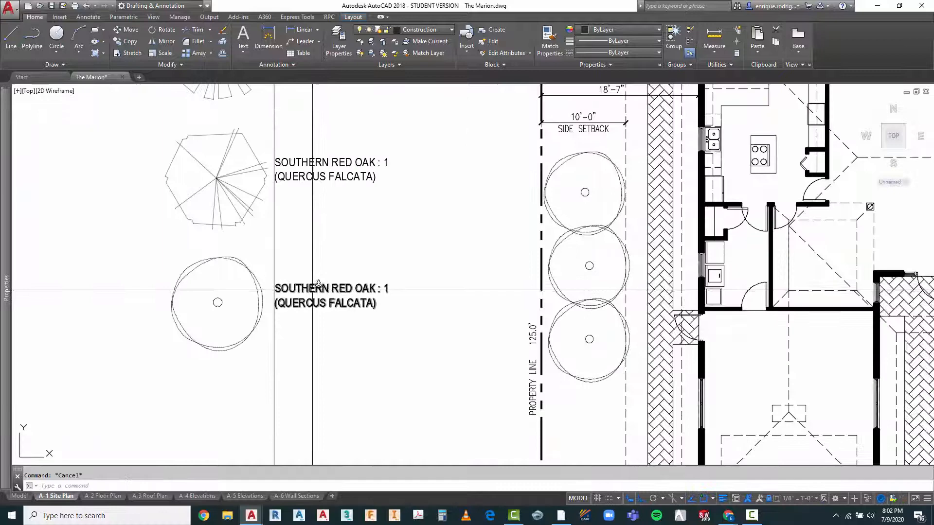
pyautogui.doubleClick(287, 290)
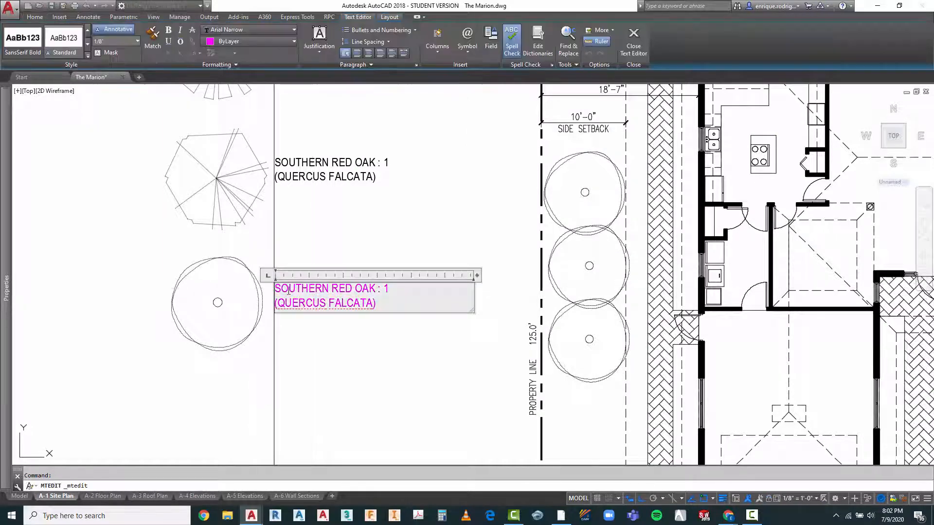
pyautogui.moveTo(287, 291); pyautogui.dragTo(376, 291)
pyautogui.write('CR')
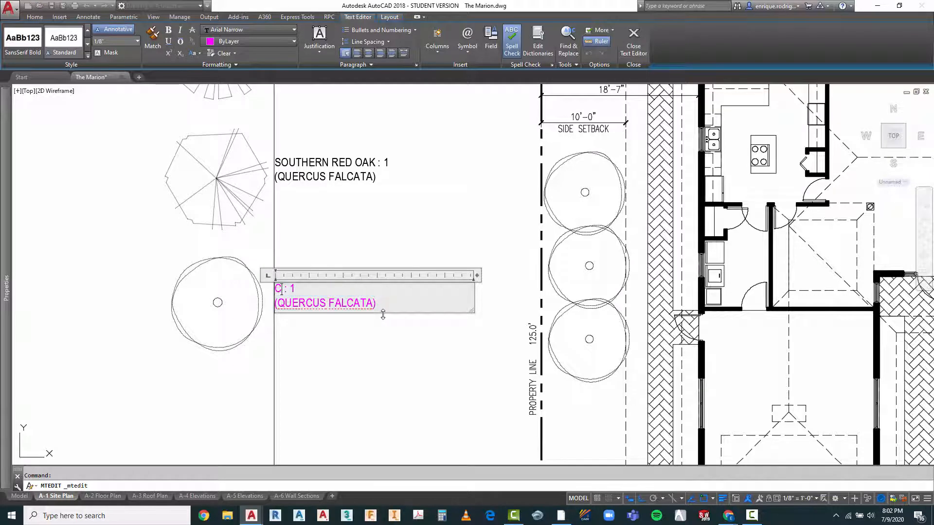
pyautogui.write('APE MYR')
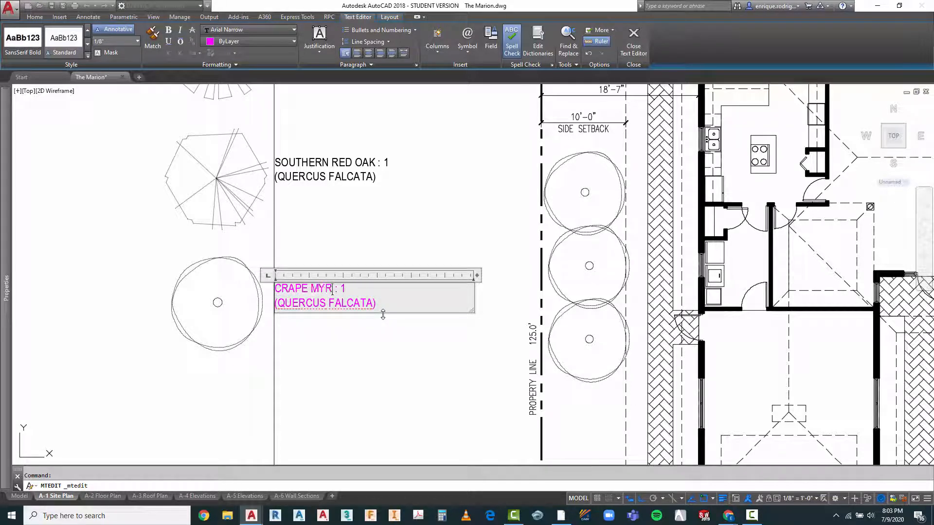
pyautogui.write('TLE : 6')
# Step: Replace the botanical name in the crape myrtle label with "LAGERSTROEMIA INDICA", keeping the parentheses
pyautogui.moveTo(276, 303); pyautogui.dragTo(372, 308)
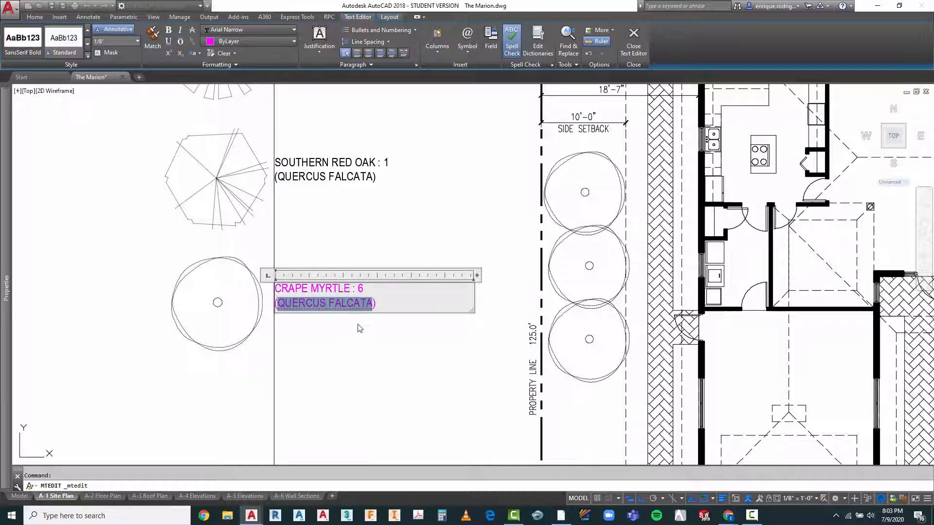
pyautogui.write('LA')
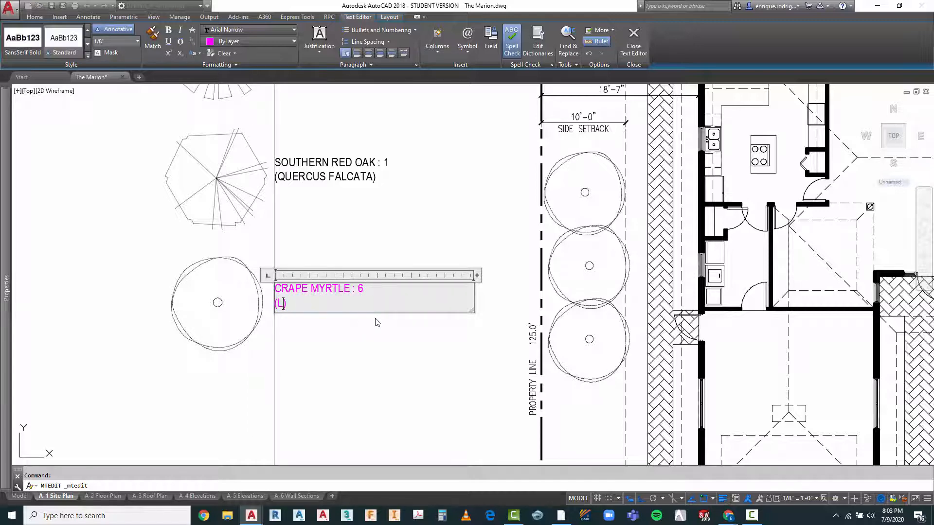
pyautogui.write('GO')
pyautogui.press('BackSpace')
pyautogui.press('BackSpace')
pyautogui.write('ERSTR')
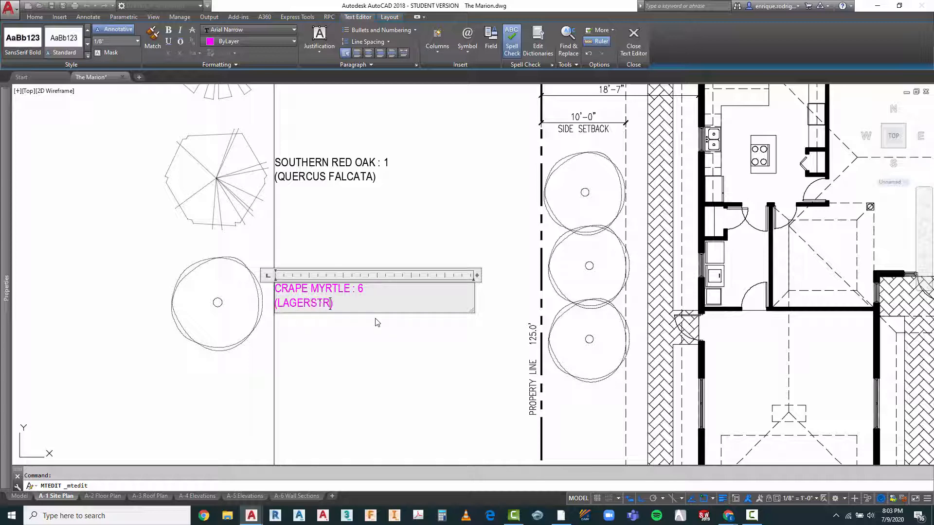
pyautogui.write('OEMIA INDICA')
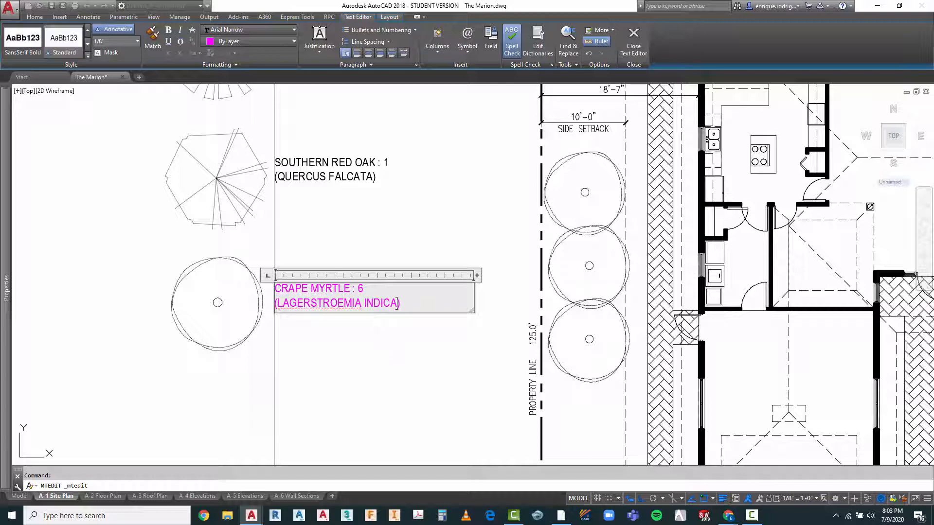
pyautogui.click(292, 350)
# Step: Delete the vertical construction line used to align the Legal Description and Tree Schedule text
pyautogui.scroll(-5, 288, 280)
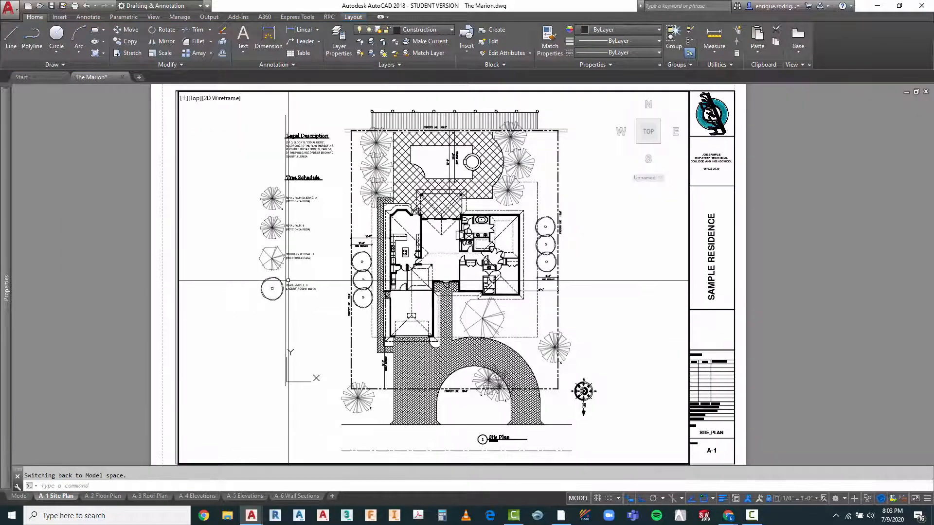
pyautogui.press('Escape')
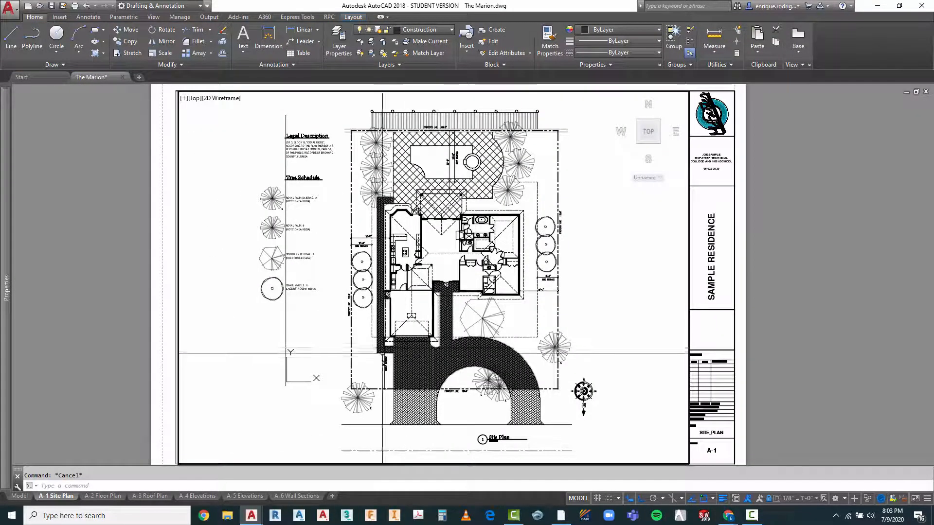
pyautogui.click(290, 323)
pyautogui.click(278, 331)
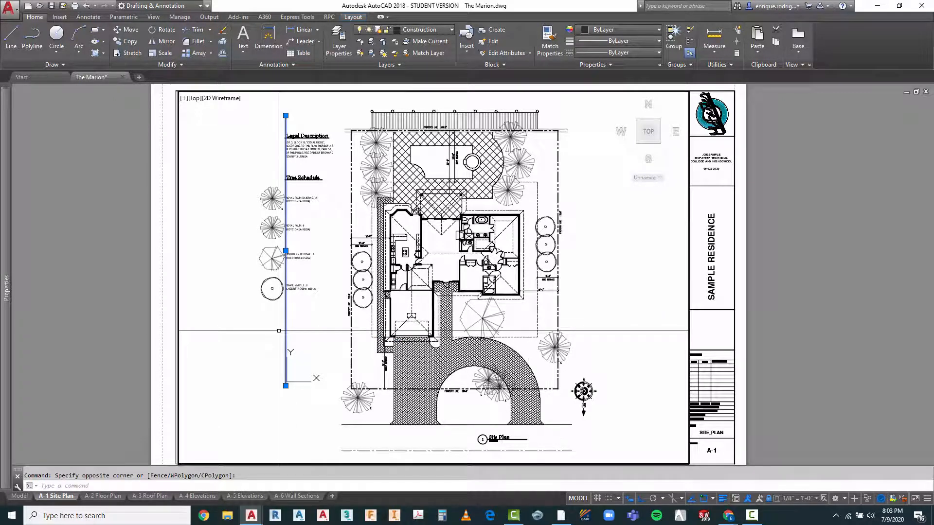
pyautogui.press('Delete')
pyautogui.press('Escape')
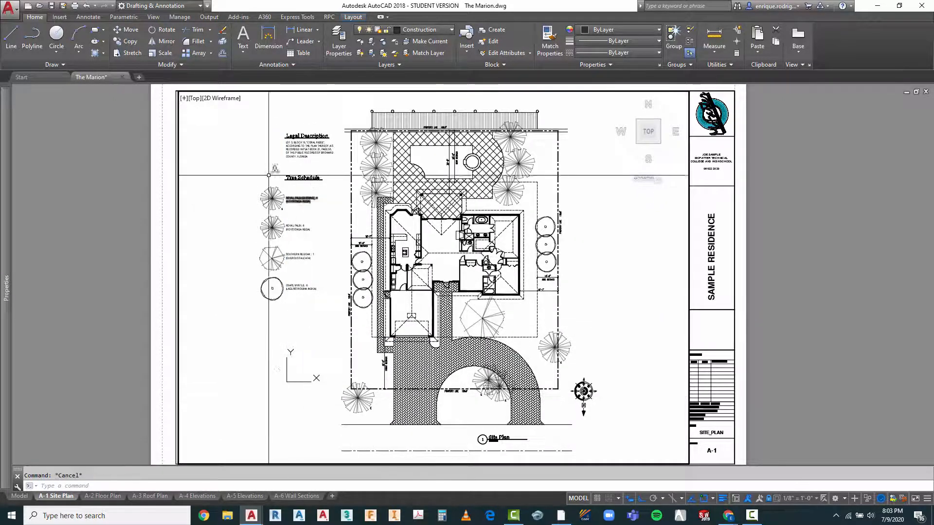
pyautogui.scroll(4, 272, 175)
pyautogui.scroll(-3, 273, 182)
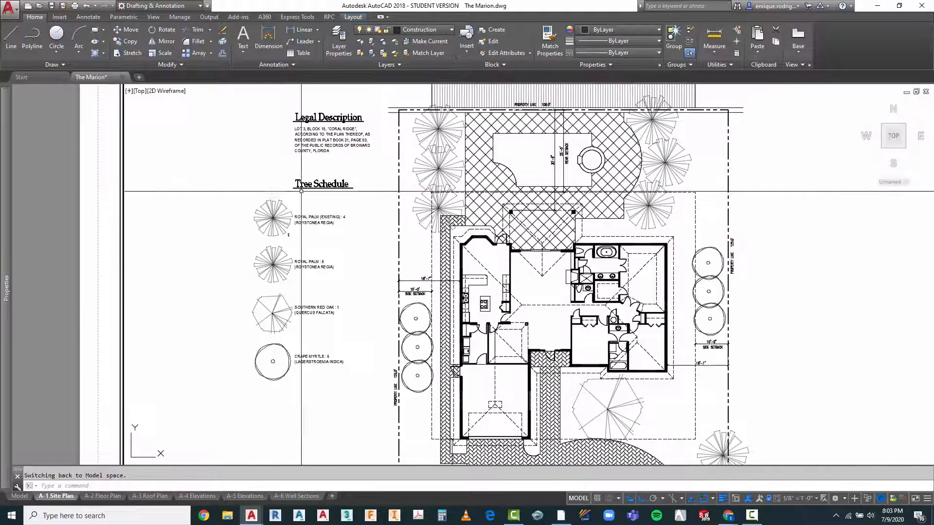
# Step: Move the royal palm (6), southern red oak and crape myrtle rows straight up, closer to the existing royal palm row
pyautogui.scroll(-2, 271, 195)
pyautogui.scroll(2, 271, 195)
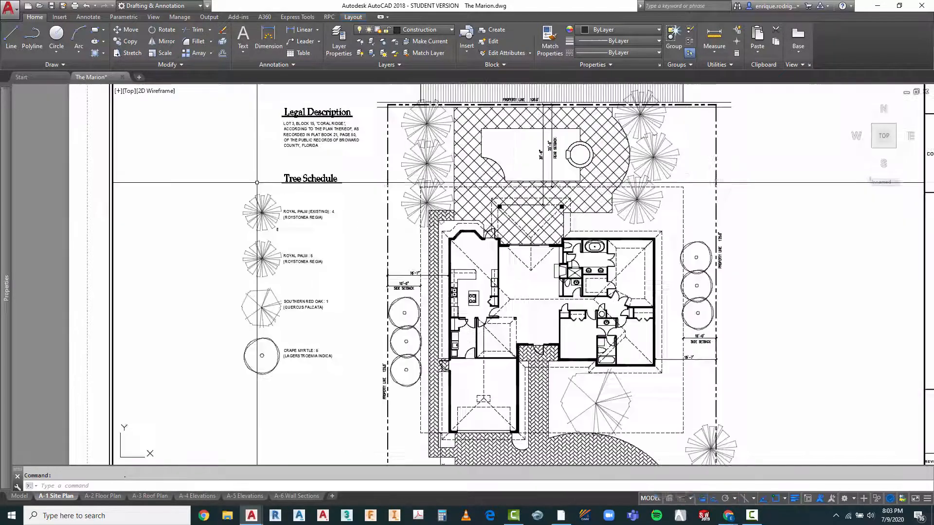
pyautogui.press('Escape')
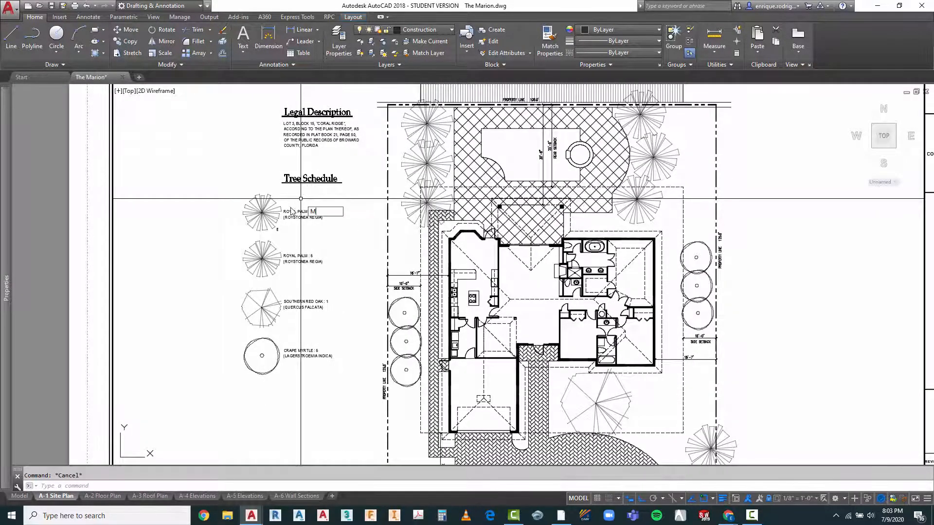
pyautogui.scroll(2, 287, 211)
pyautogui.write('m')
pyautogui.press('Return')
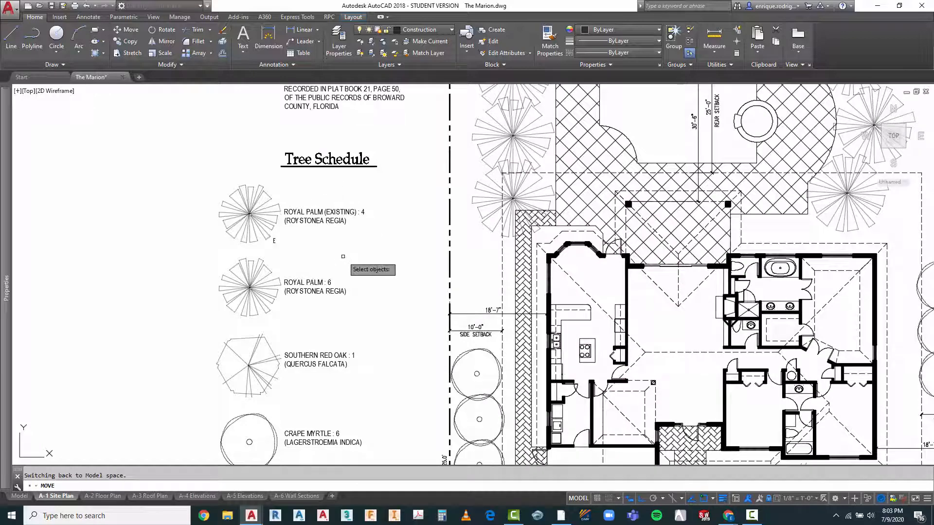
pyautogui.click(342, 257)
pyautogui.scroll(-2, 284, 262)
pyautogui.click(236, 391)
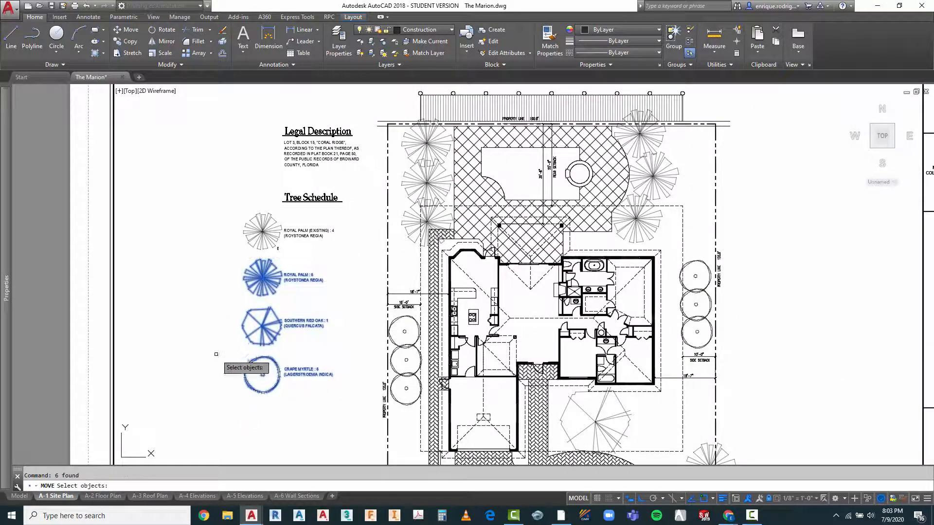
pyautogui.press('Return')
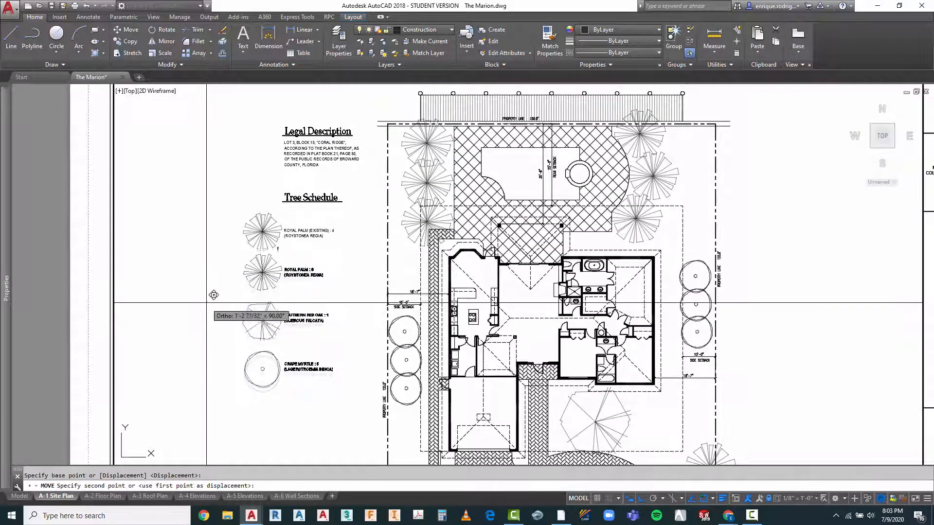
pyautogui.press('Escape')
# Step: Move the southern red oak and crape myrtle rows straight up, closer to the royal palm rows
pyautogui.rightClick(312, 297)
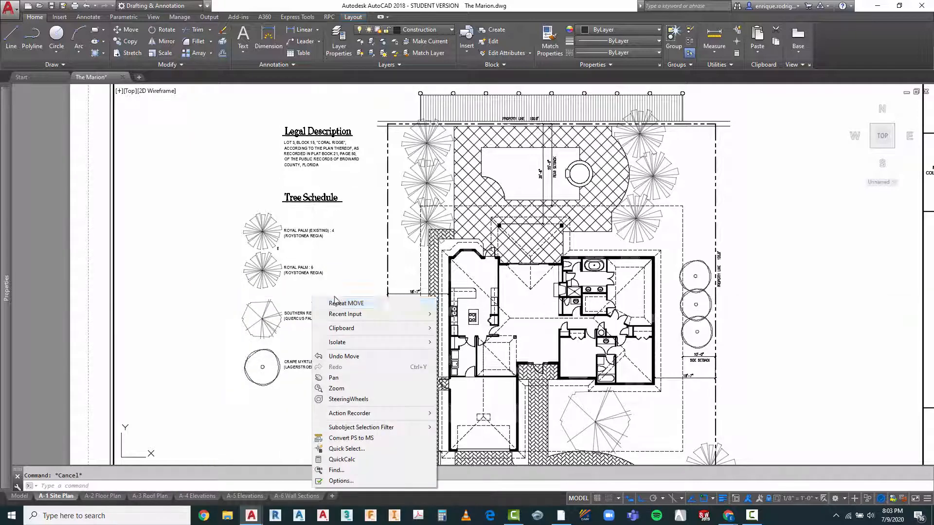
pyautogui.click(326, 302)
pyautogui.click(331, 296)
pyautogui.click(251, 404)
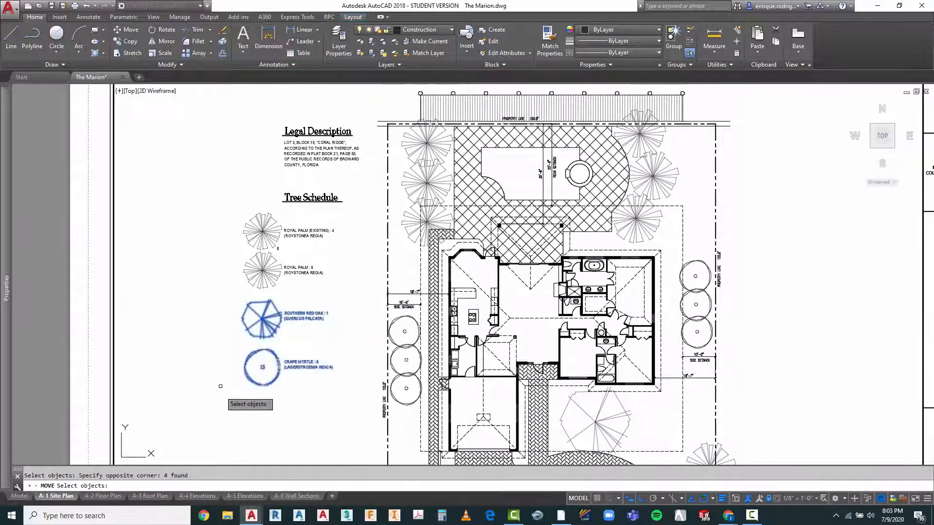
pyautogui.press('Return')
pyautogui.click(215, 352)
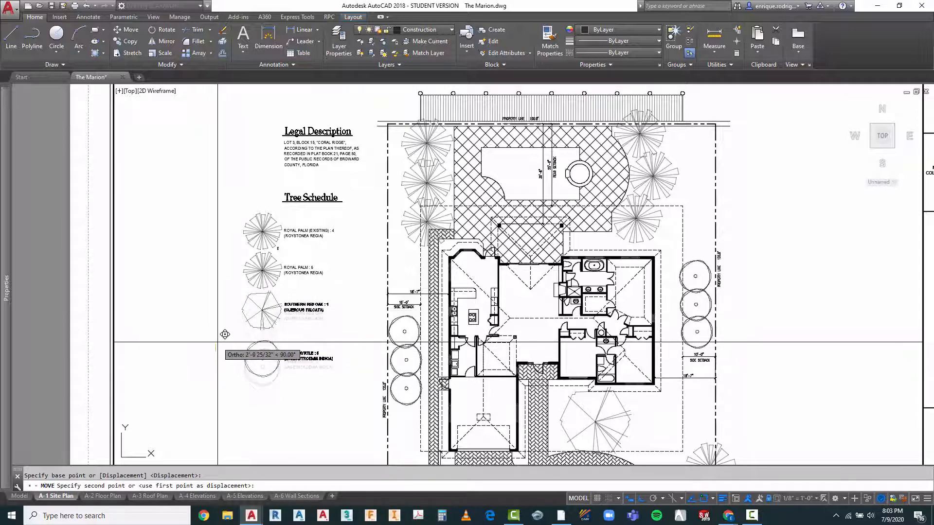
pyautogui.press('Escape')
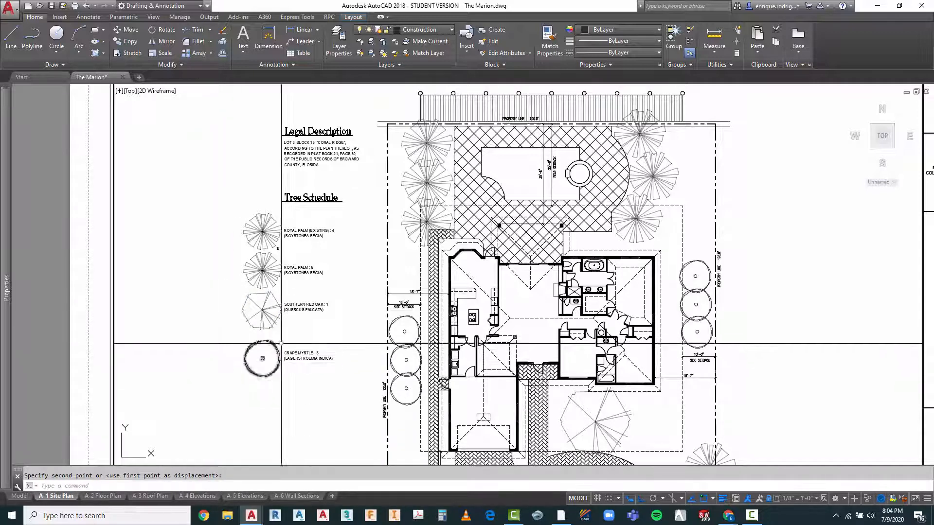
# Step: Move the crape myrtle symbol and label straight up to tighten the gap below the southern red oak row
pyautogui.press('Return')
pyautogui.click(341, 337)
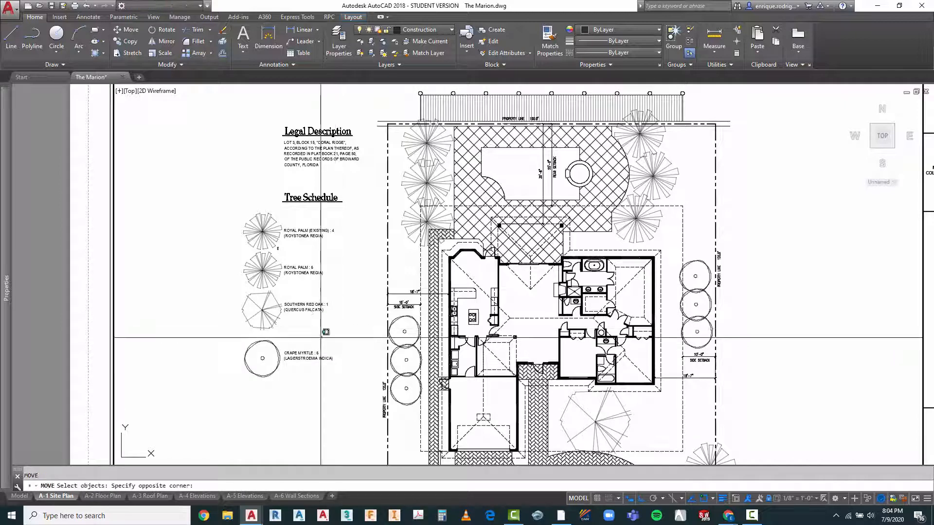
pyautogui.click(234, 393)
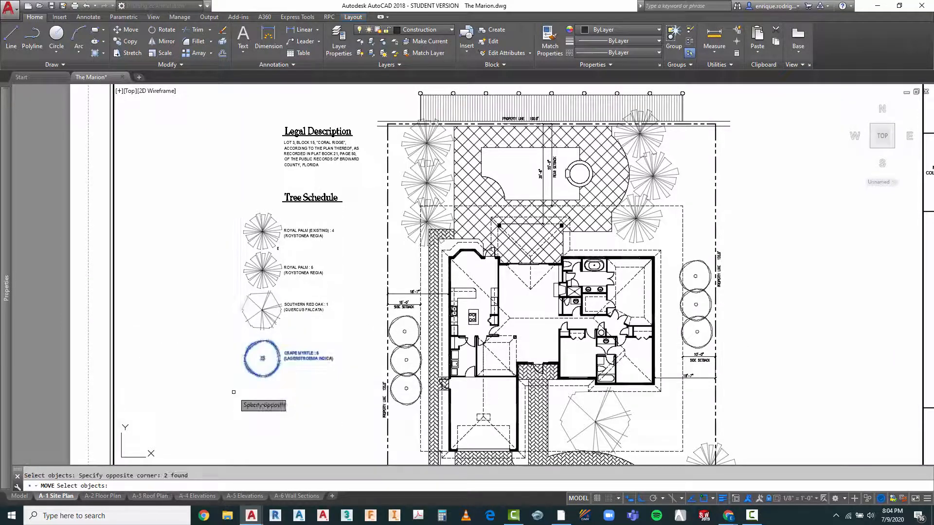
pyautogui.click(212, 379)
pyautogui.click(210, 371)
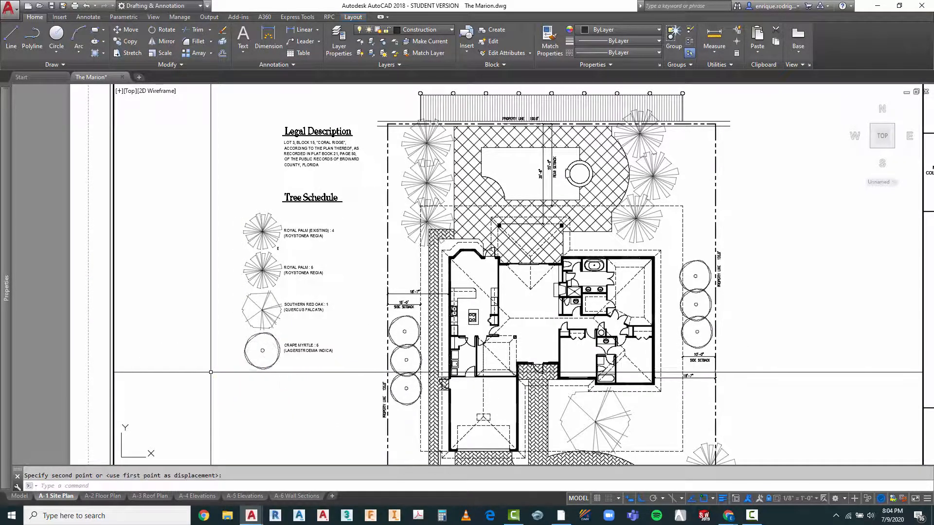
pyautogui.press('Escape')
# Step: Move the whole Legal Description and Tree Schedule horizontally about 151 feet into the empty area between the site plan and the title block
pyautogui.scroll(-4, 264, 277)
pyautogui.scroll(2, 303, 255)
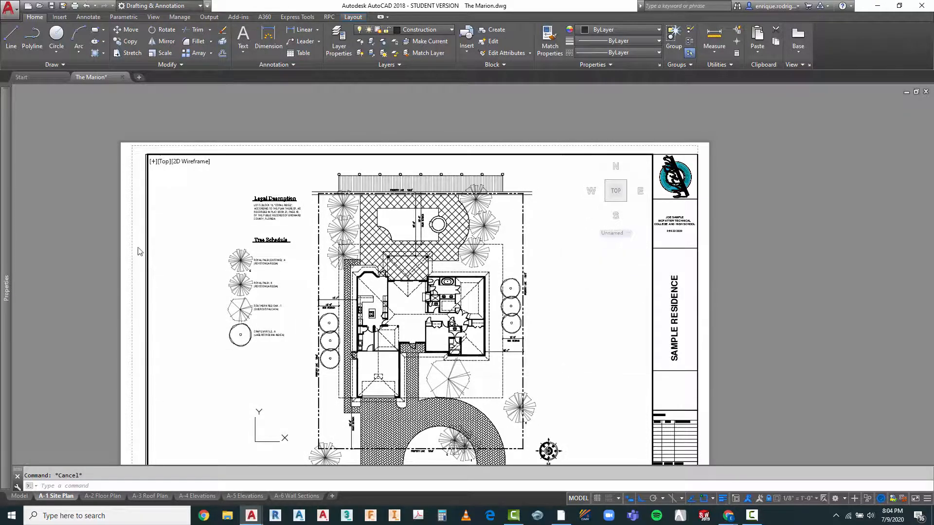
pyautogui.scroll(-3, 137, 246)
pyautogui.scroll(3, 229, 239)
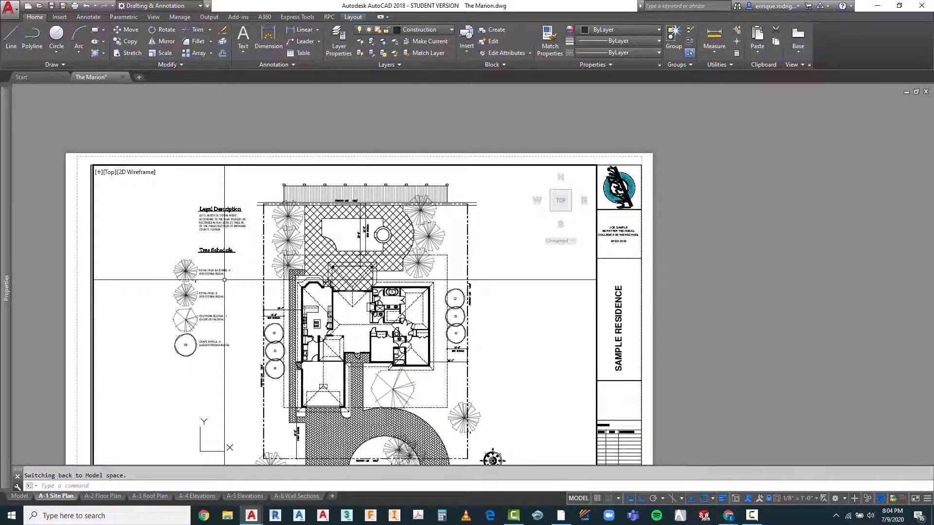
pyautogui.press('Escape')
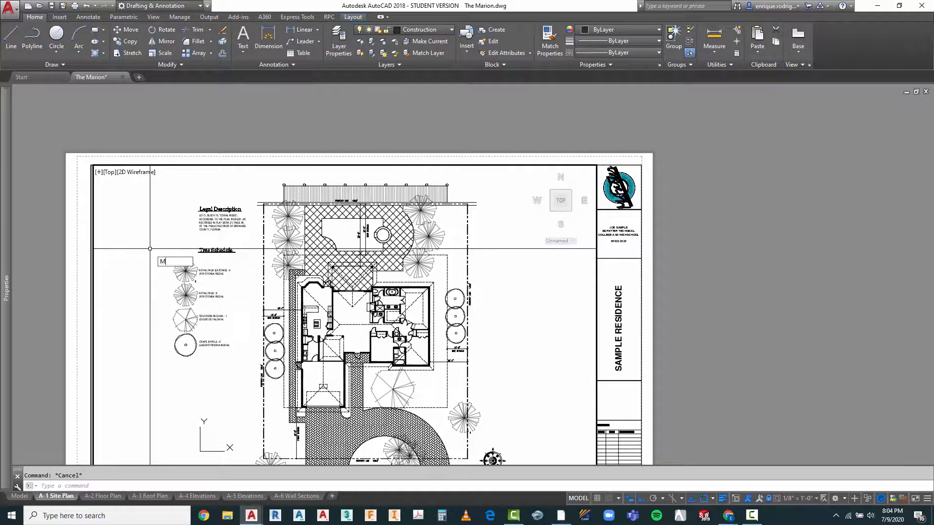
pyautogui.press('Return')
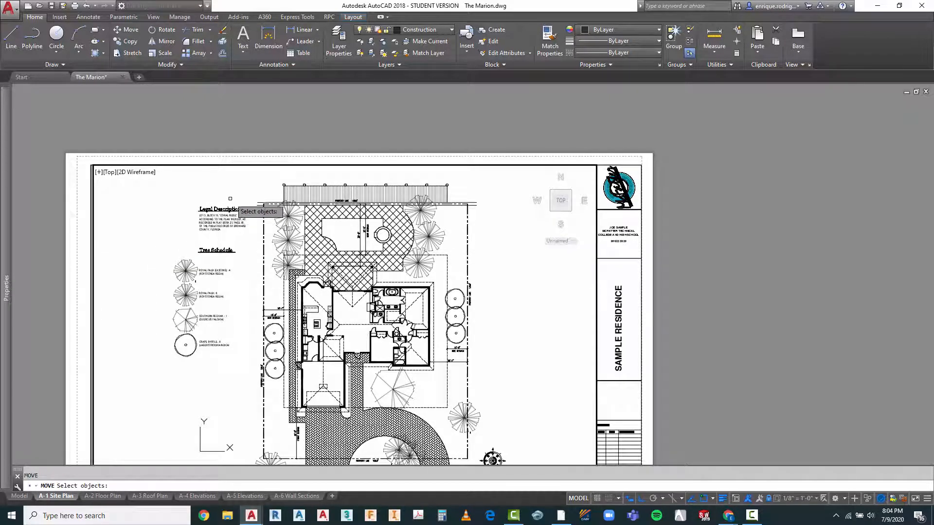
pyautogui.click(230, 199)
pyautogui.click(175, 366)
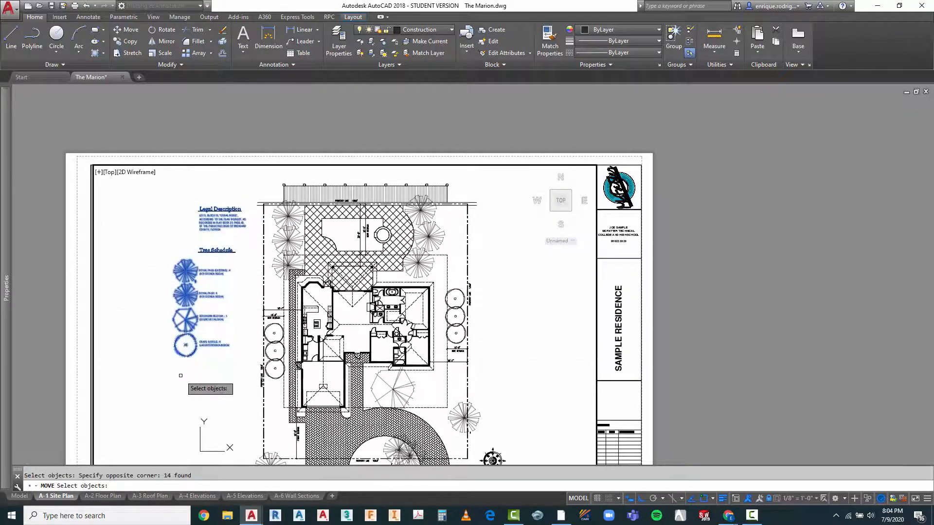
pyautogui.press('Return')
pyautogui.click(182, 378)
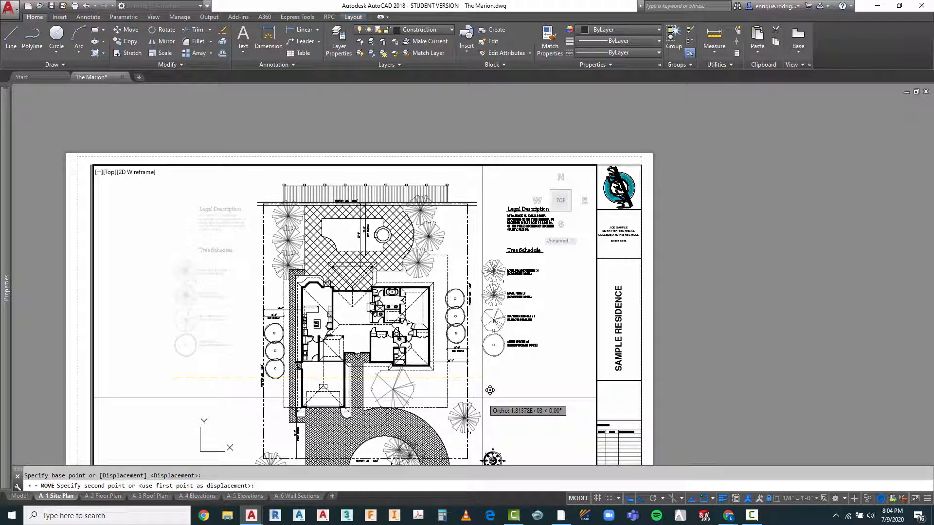
pyautogui.click(490, 378)
# Step: Move the Legal Description heading and paragraph straight down about 5 feet, closer to the Tree Schedule heading
pyautogui.scroll(-2, 312, 146)
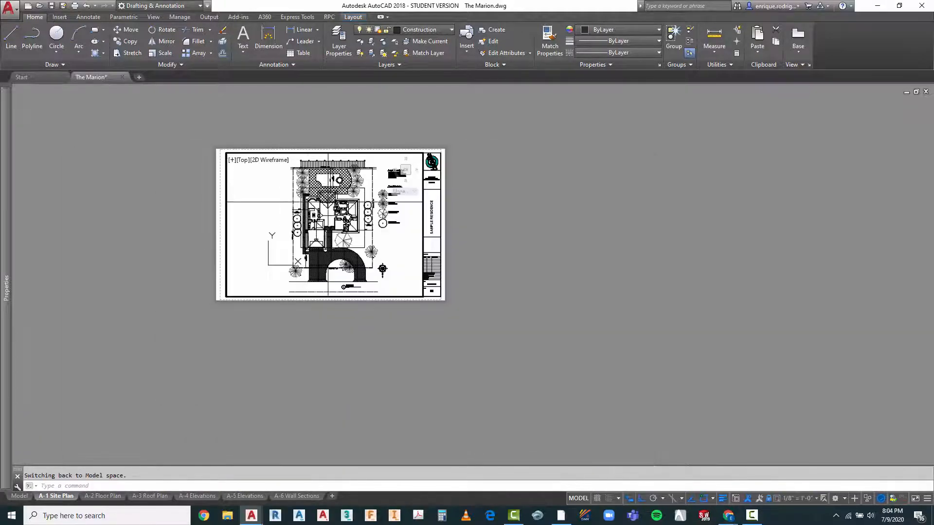
pyautogui.scroll(4, 370, 251)
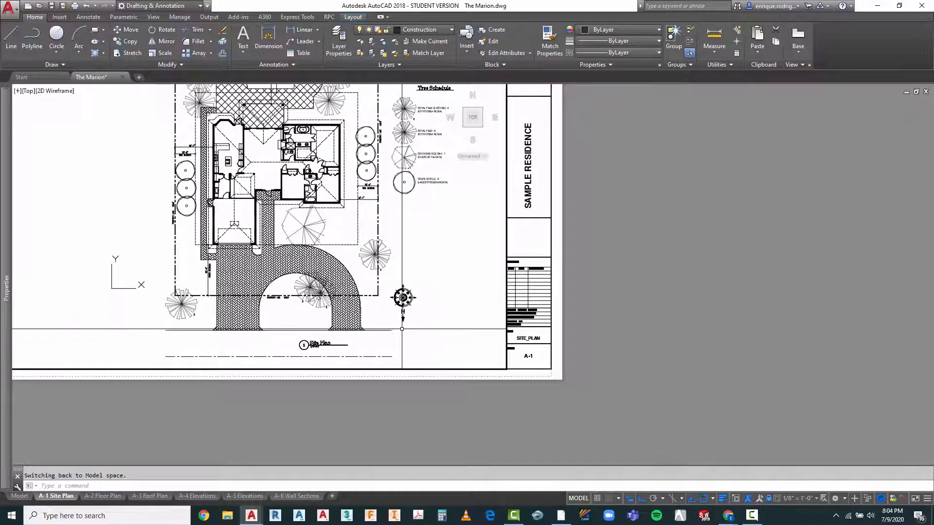
pyautogui.scroll(-2, 402, 329)
pyautogui.scroll(4, 413, 133)
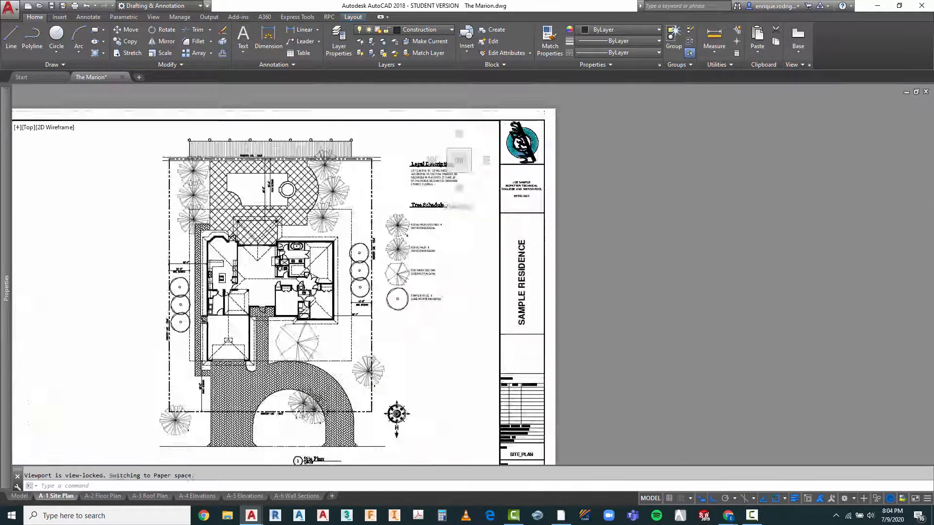
pyautogui.scroll(-1, 369, 162)
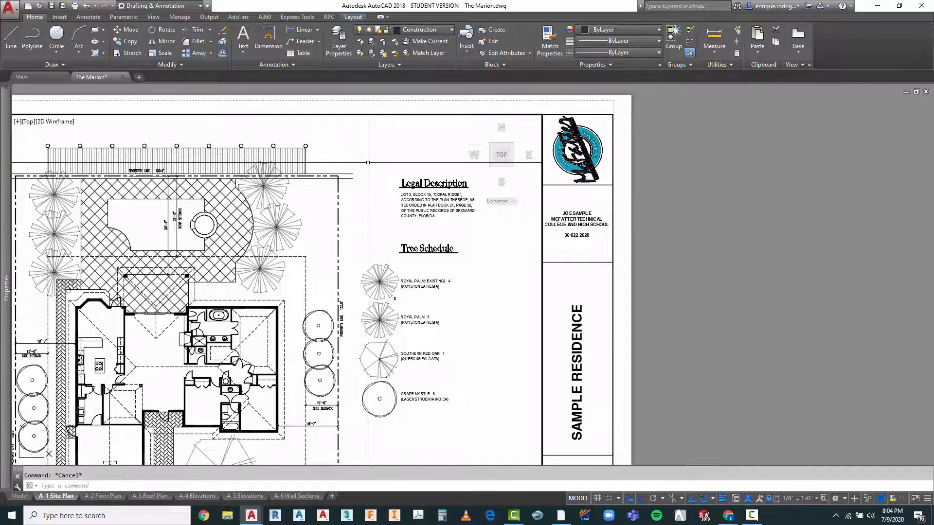
pyautogui.press('Return')
pyautogui.click(393, 173)
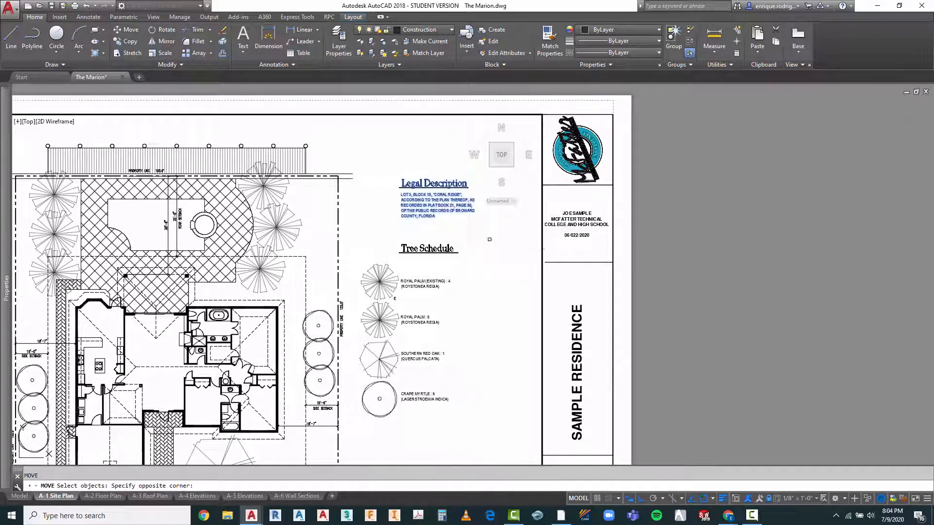
pyautogui.press('Return')
pyautogui.click(480, 238)
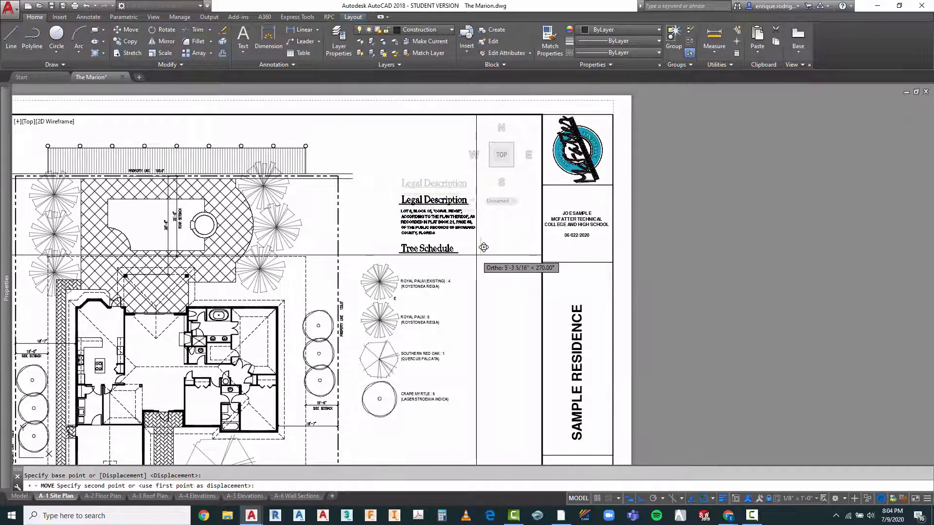
pyautogui.click(473, 252)
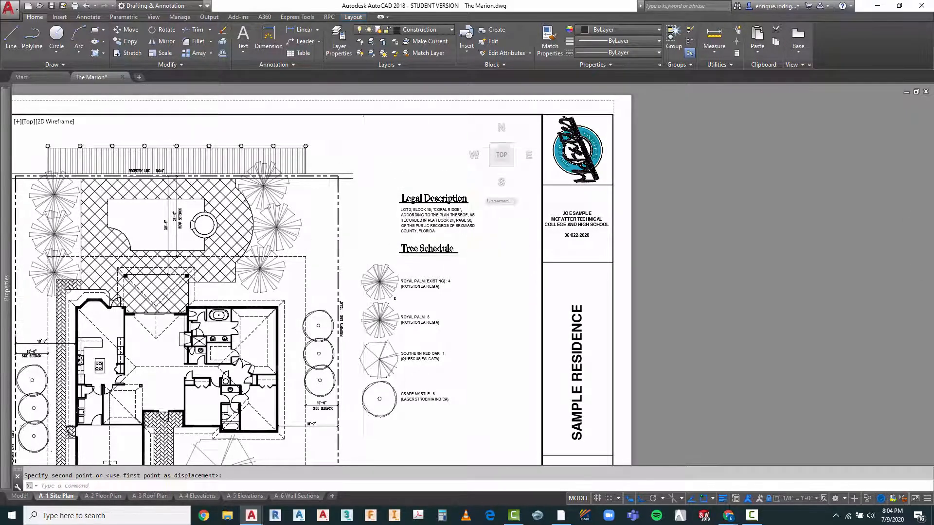
# Step: Move the Legal Description and the complete Tree Schedule together straight down about 14 feet beside the site plan
pyautogui.scroll(-2, 456, 272)
pyautogui.press('Escape')
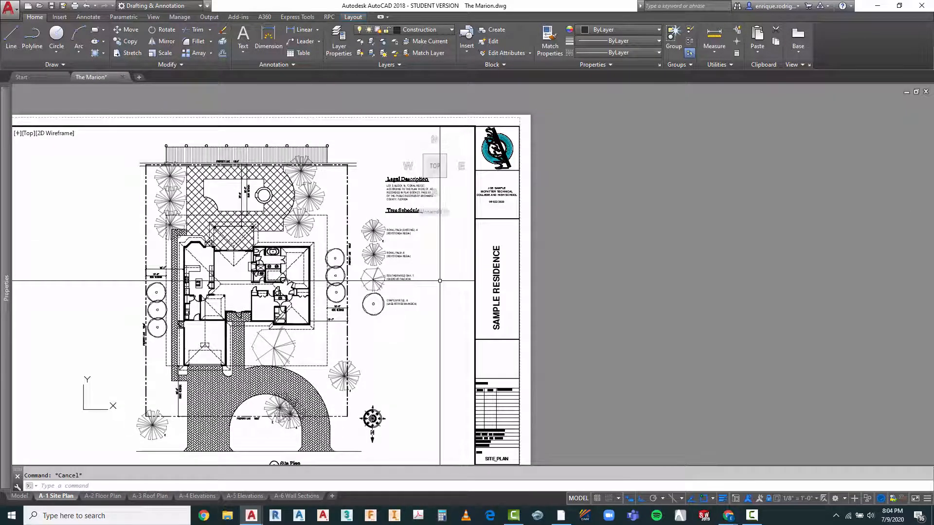
pyautogui.click(358, 160)
pyautogui.click(447, 327)
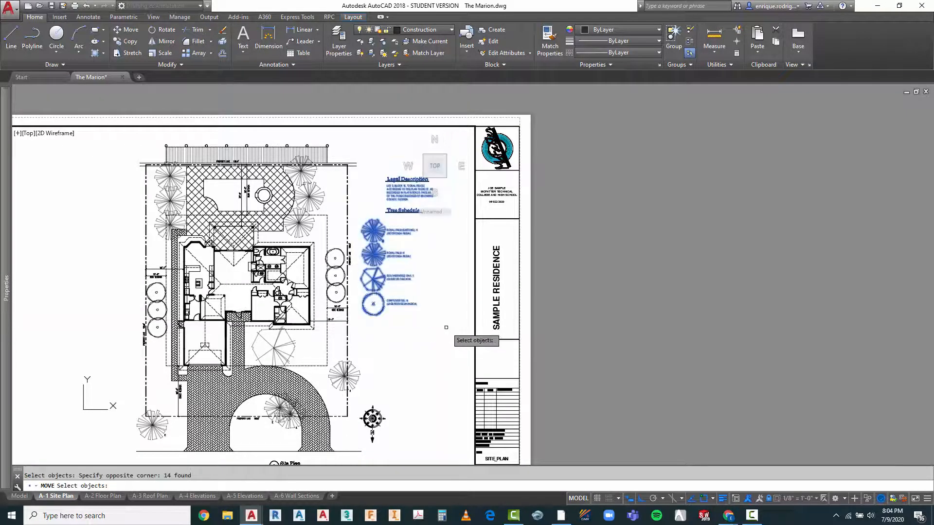
pyautogui.press('Return')
pyautogui.click(430, 319)
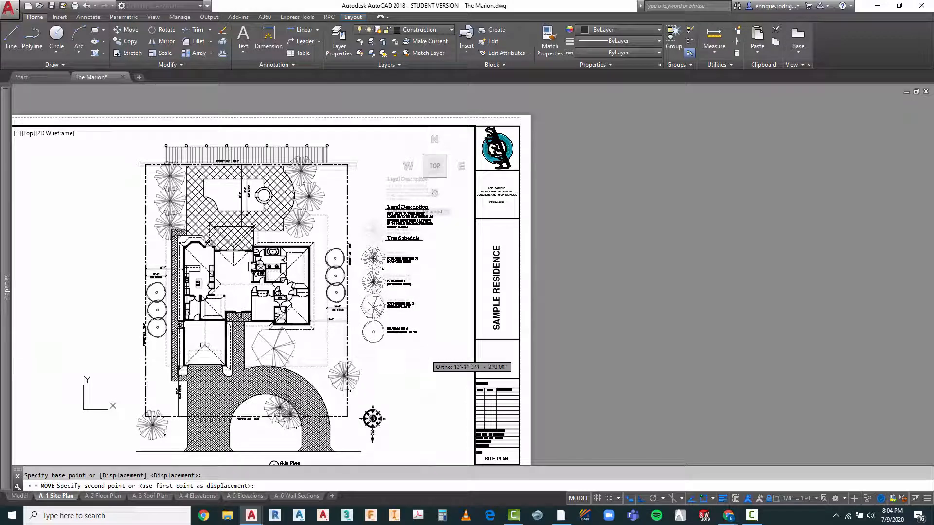
pyautogui.click(424, 353)
pyautogui.press('Escape')
# Step: Return the layout to paper space and examine the placement and readability of the Legal Description and Tree Schedule on the sheet
pyautogui.scroll(-4, 466, 202)
pyautogui.scroll(2, 455, 253)
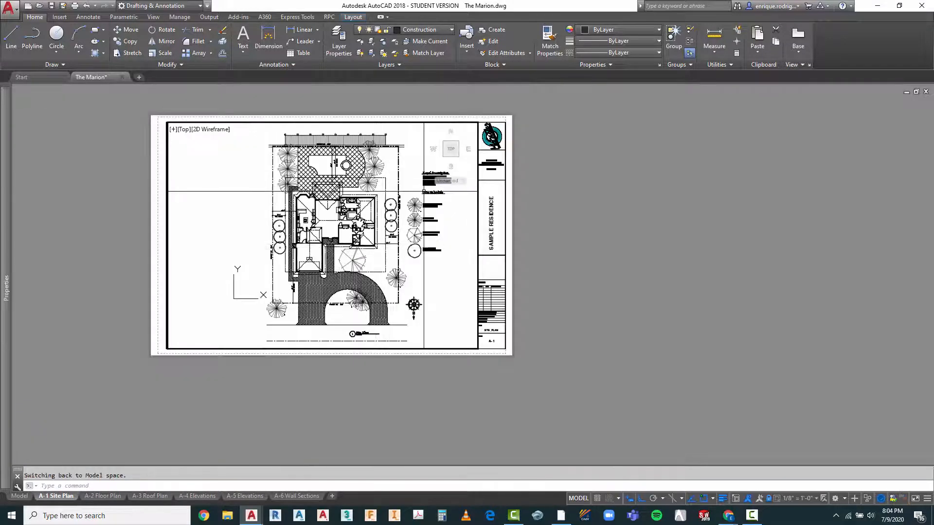
pyautogui.doubleClick(540, 198)
pyautogui.scroll(2, 385, 119)
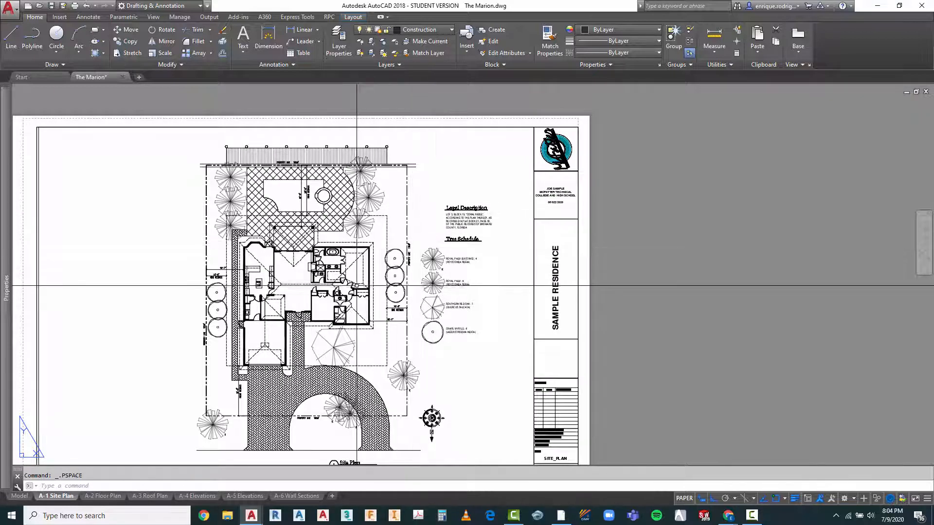
pyautogui.scroll(2, 196, 178)
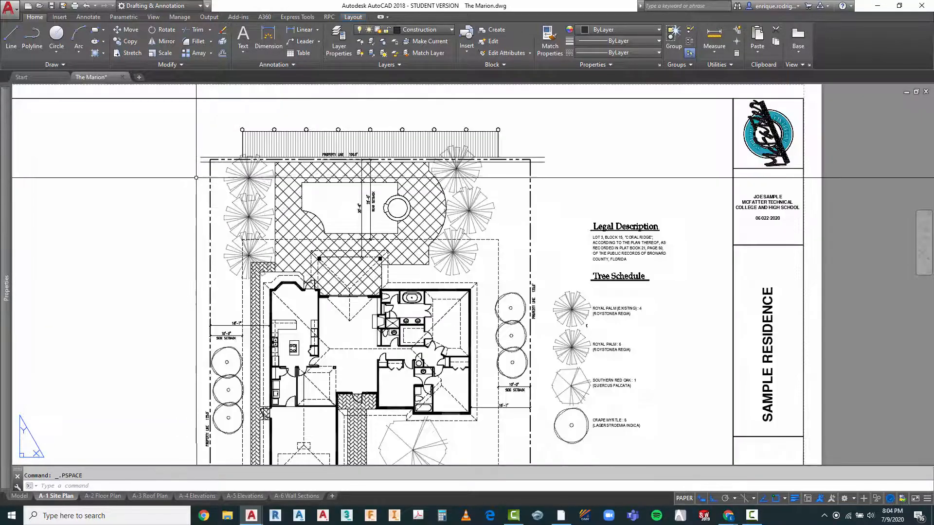
pyautogui.scroll(-3, 196, 178)
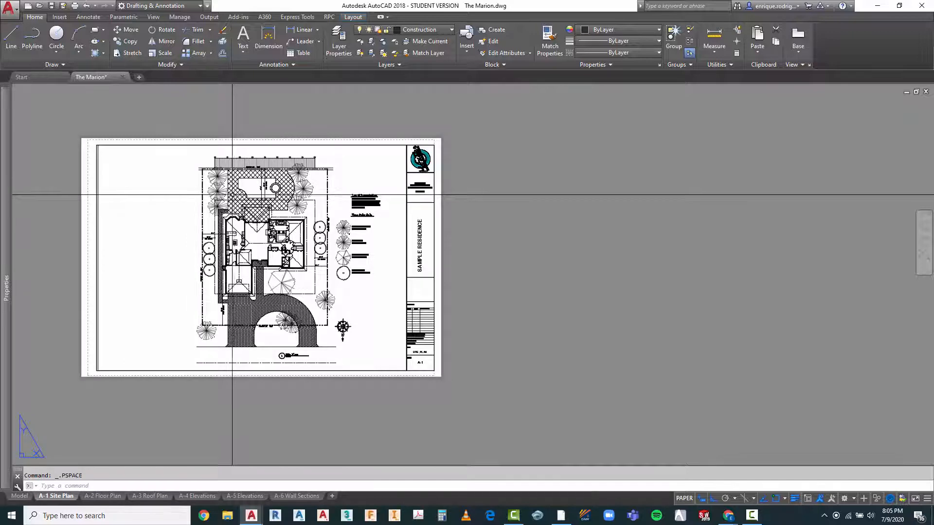
pyautogui.scroll(2, 205, 185)
pyautogui.scroll(4, 435, 249)
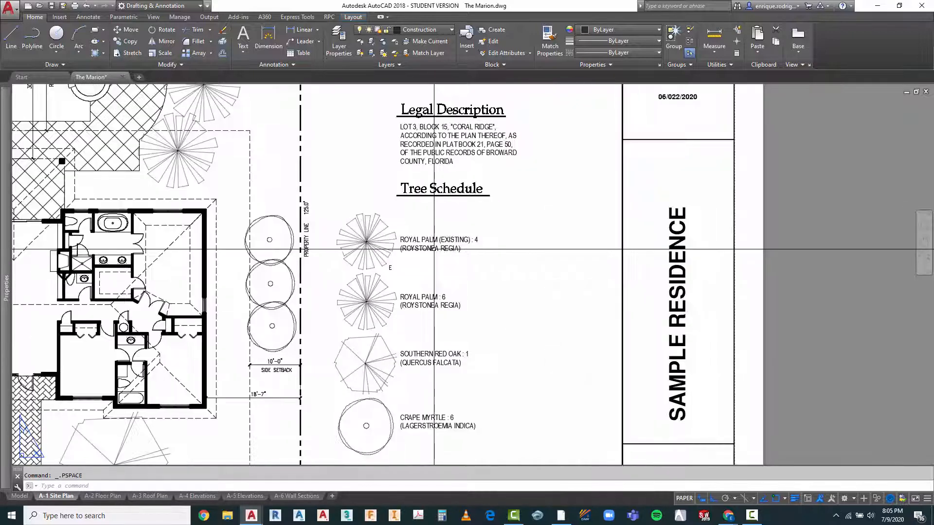
pyautogui.scroll(-2, 472, 269)
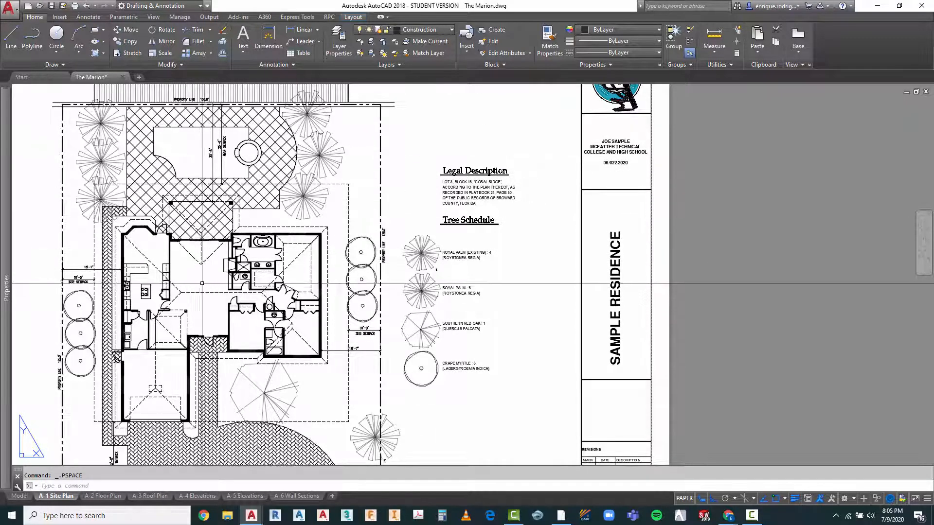
pyautogui.scroll(-2, 361, 235)
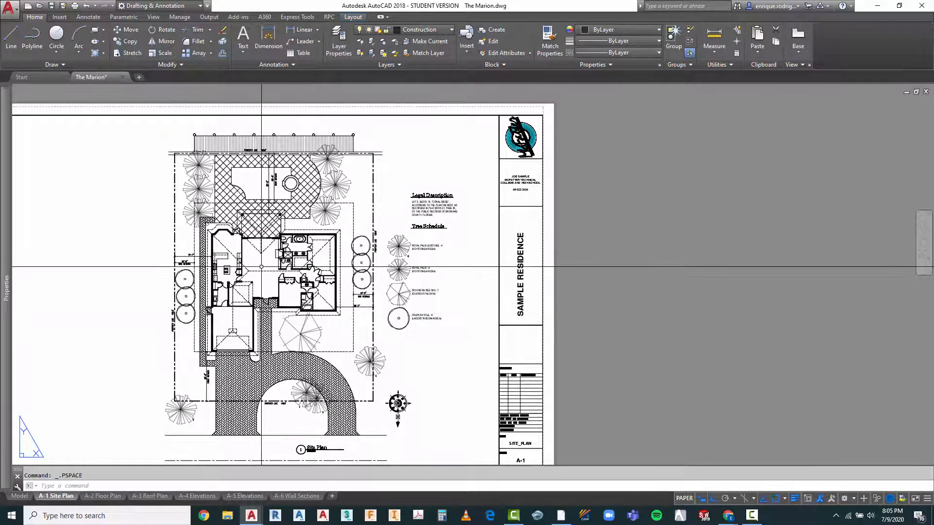
pyautogui.scroll(3, 425, 222)
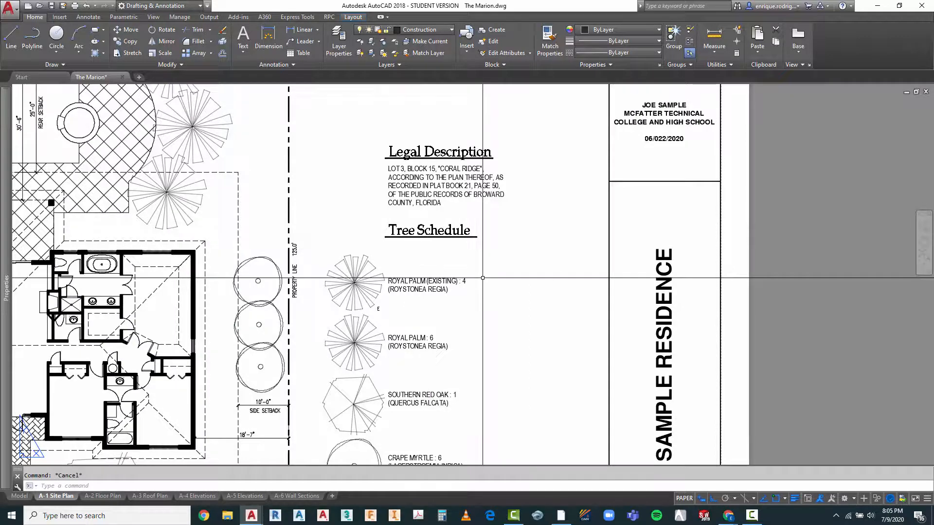
pyautogui.write('co')
pyautogui.press('space')
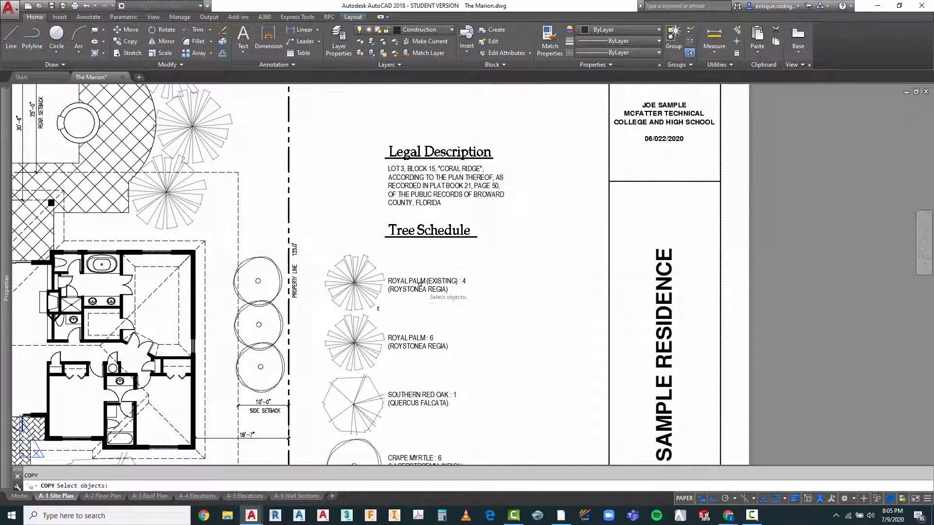
pyautogui.click(420, 283)
pyautogui.click(417, 284)
pyautogui.press('Escape')
pyautogui.scroll(-4, 504, 279)
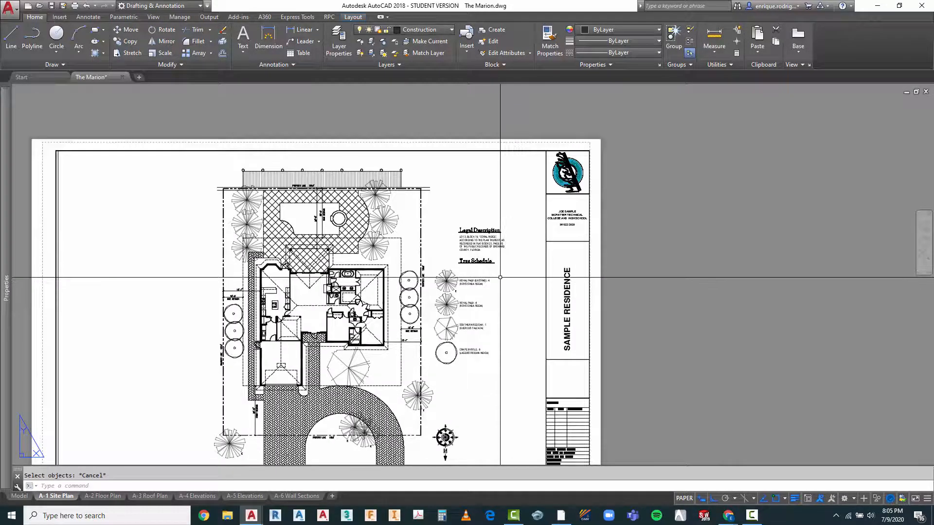
# Step: Activate the site plan viewport and copy the "ROYAL PALM (EXISTING) : 4" label from the Tree Schedule into the pool outline
pyautogui.doubleClick(500, 278)
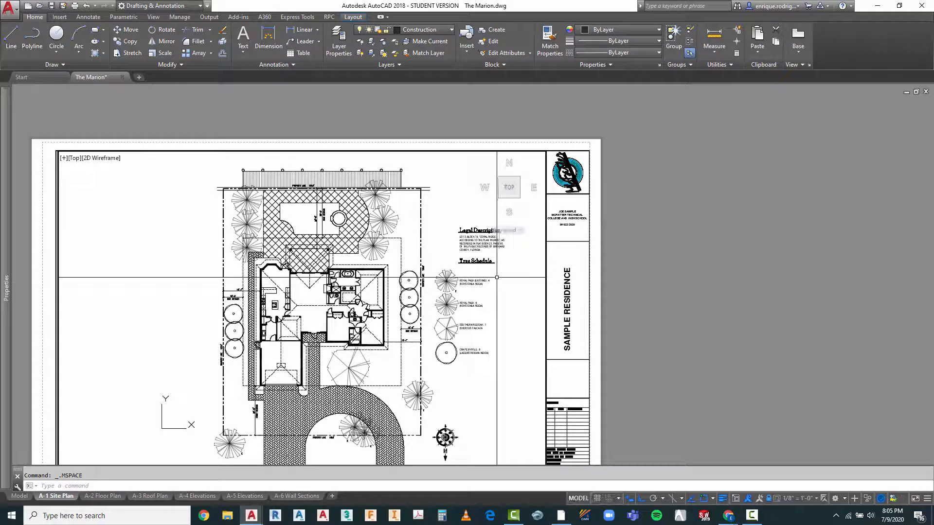
pyautogui.write('c')
pyautogui.press('Return')
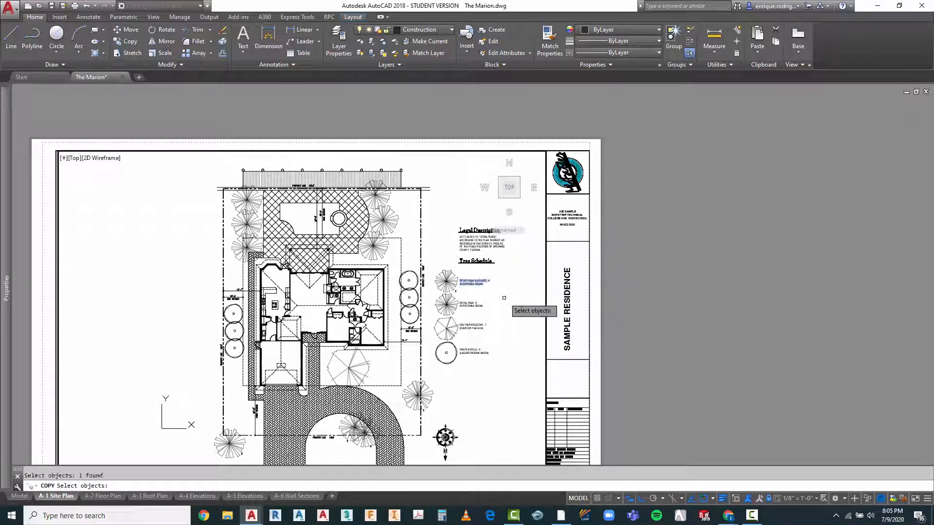
pyautogui.press('Return')
pyautogui.click(481, 281)
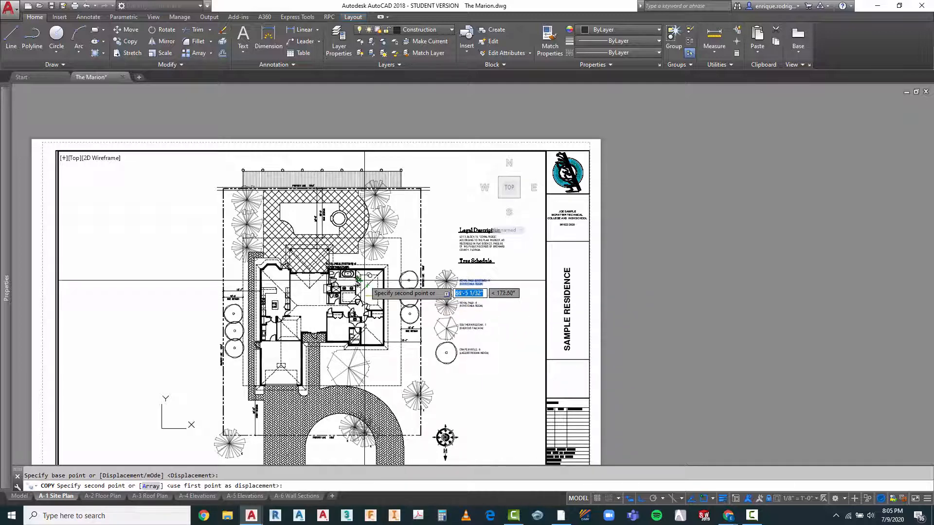
pyautogui.scroll(4, 336, 226)
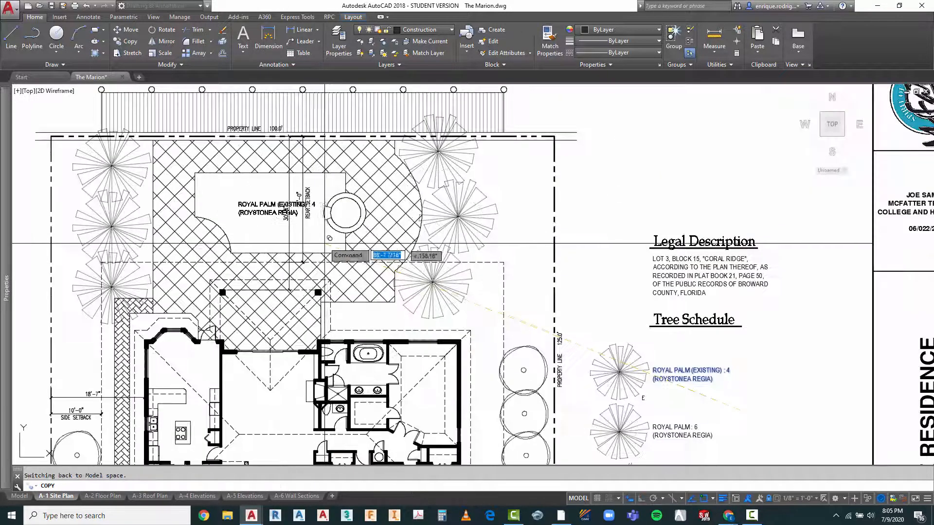
pyautogui.click(324, 233)
pyautogui.press('Escape')
# Step: Replace the entire text of the copied label inside the pool outline with "POOL"
pyautogui.scroll(4, 248, 195)
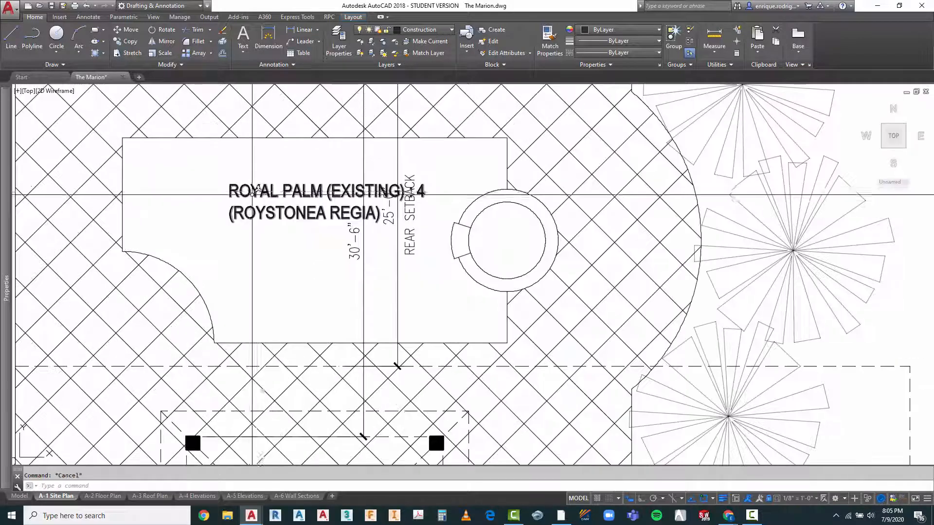
pyautogui.doubleClick(229, 192)
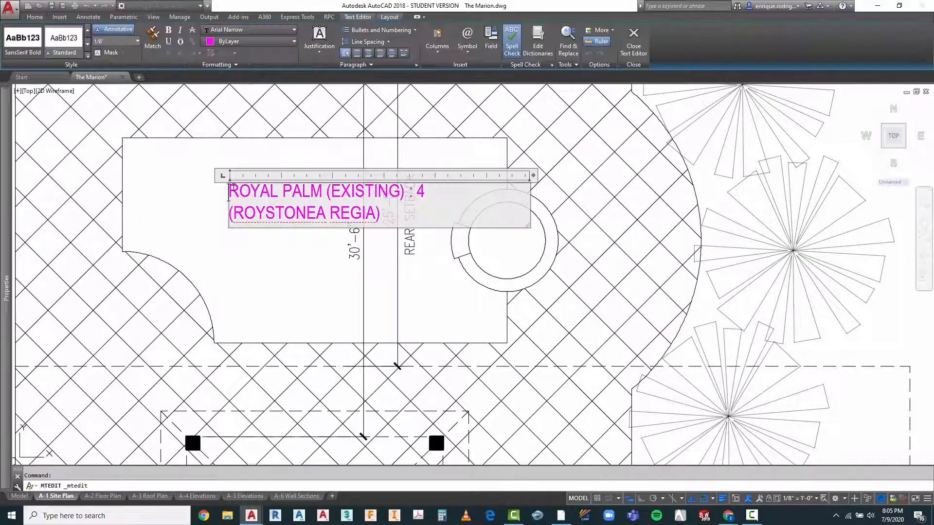
pyautogui.moveTo(230, 192); pyautogui.dragTo(380, 217)
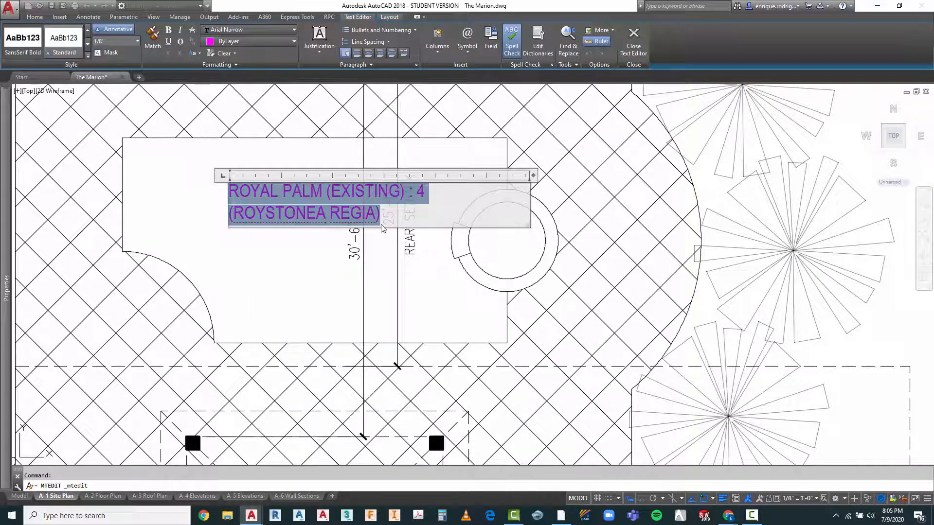
pyautogui.write('POOL')
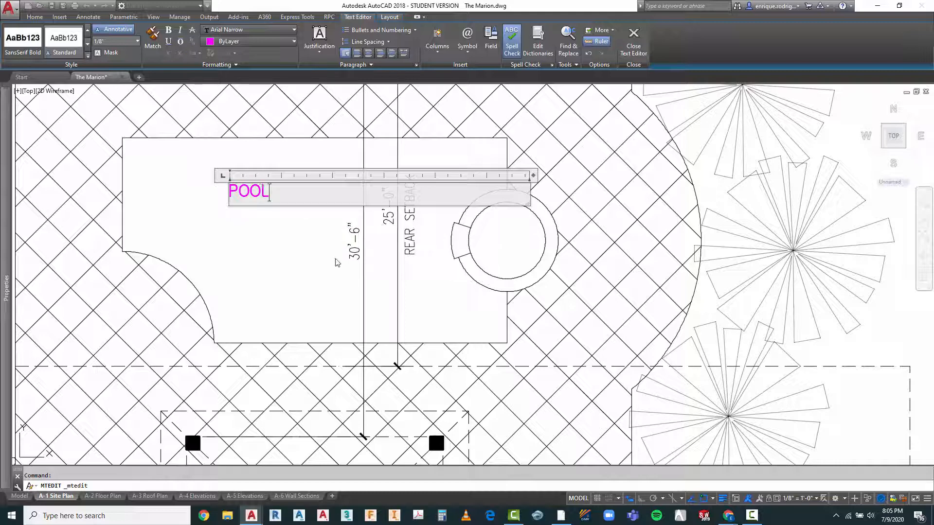
pyautogui.press('Escape')
# Step: Move the POOL label about 5 feet diagonally down toward the middle of the pool, clear of the setback dimensions
pyautogui.write('M')
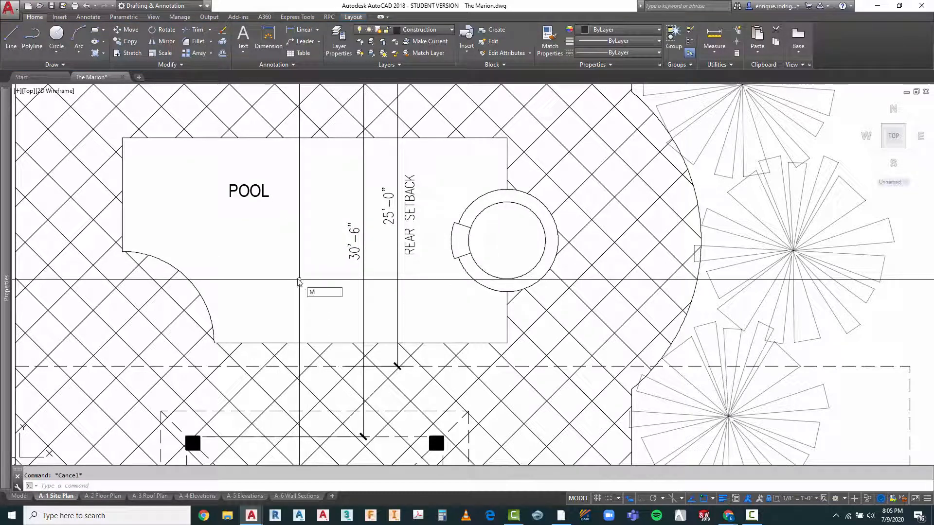
pyautogui.press('Return')
pyautogui.click(334, 191)
pyautogui.click(257, 224)
pyautogui.press('Return')
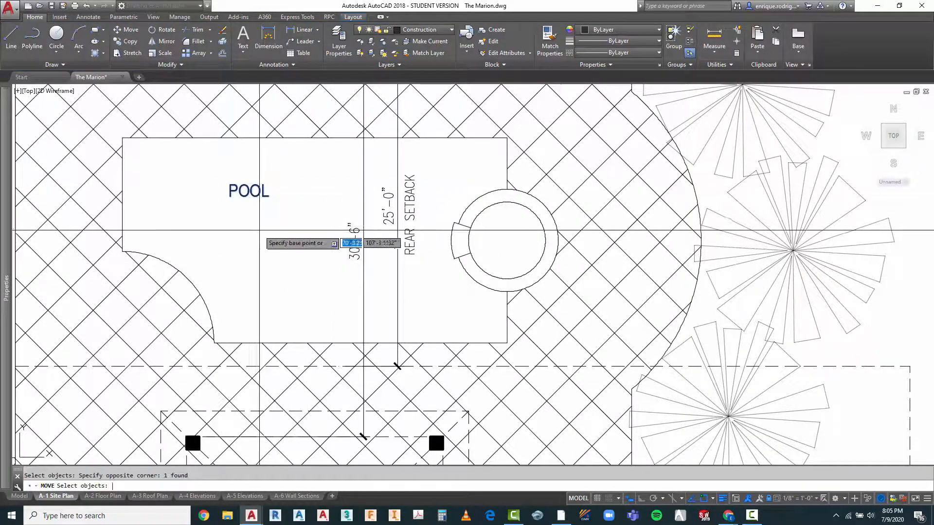
pyautogui.click(252, 223)
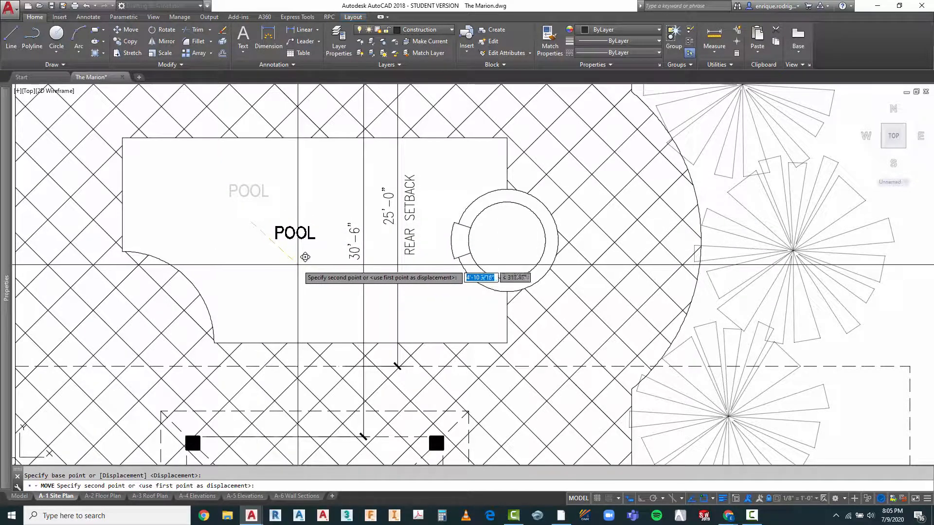
pyautogui.click(305, 257)
pyautogui.press('Escape')
# Step: Copy the POOL label horizontally about 17 feet into the round spa, with Ortho on
pyautogui.write('CO')
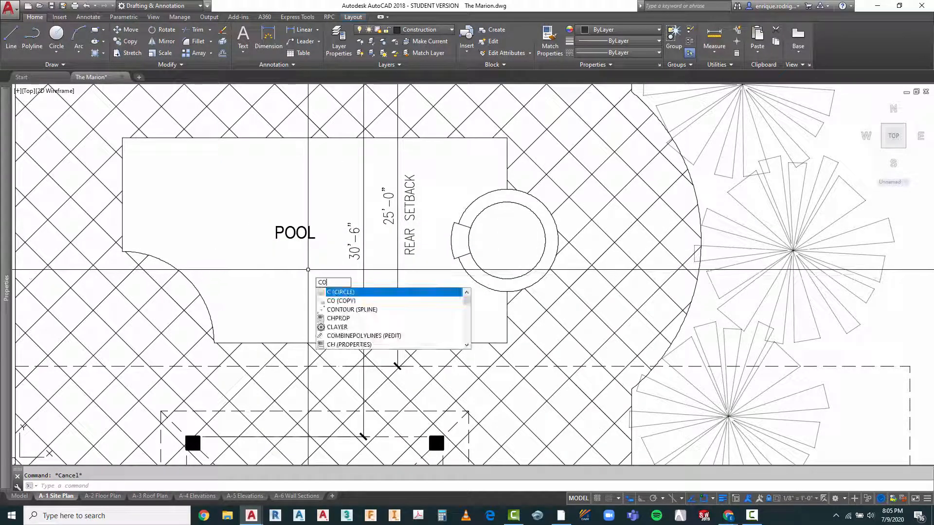
pyautogui.press('Return')
pyautogui.click(297, 212)
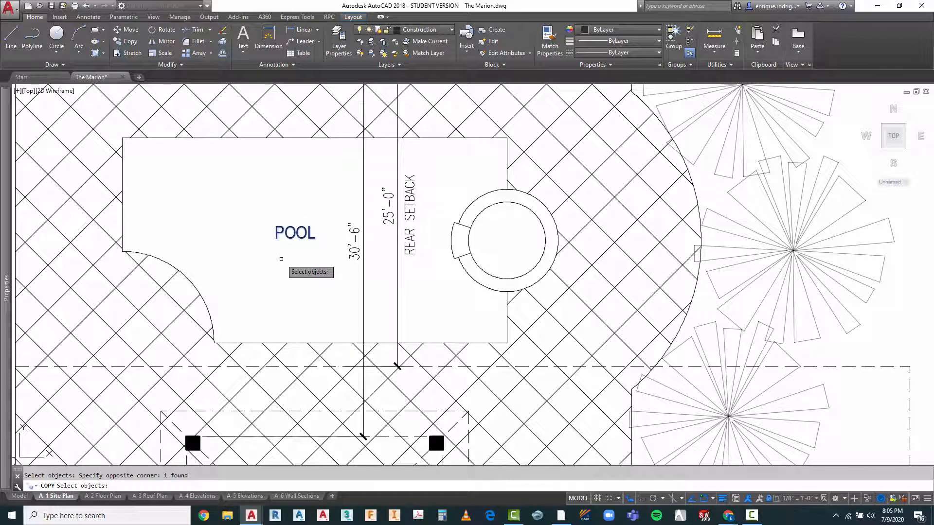
pyautogui.press('Return')
pyautogui.click(287, 255)
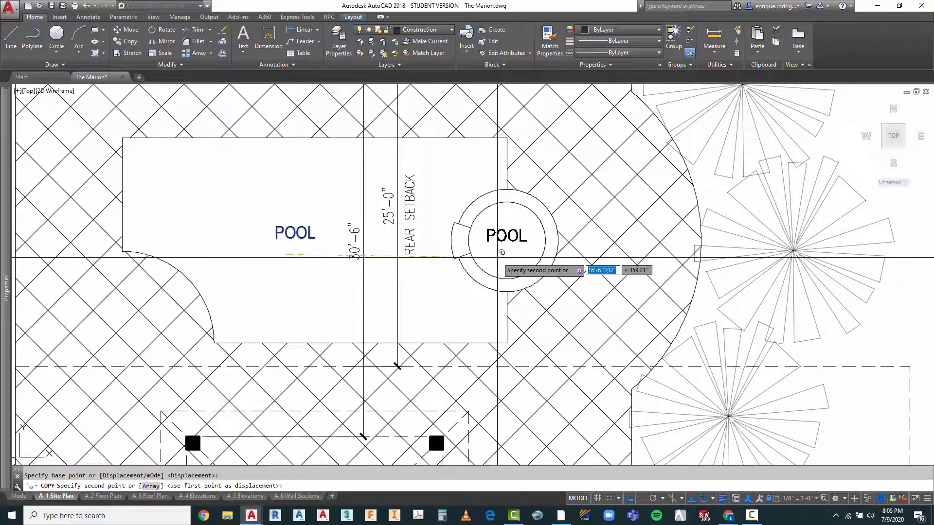
pyautogui.press('F8')
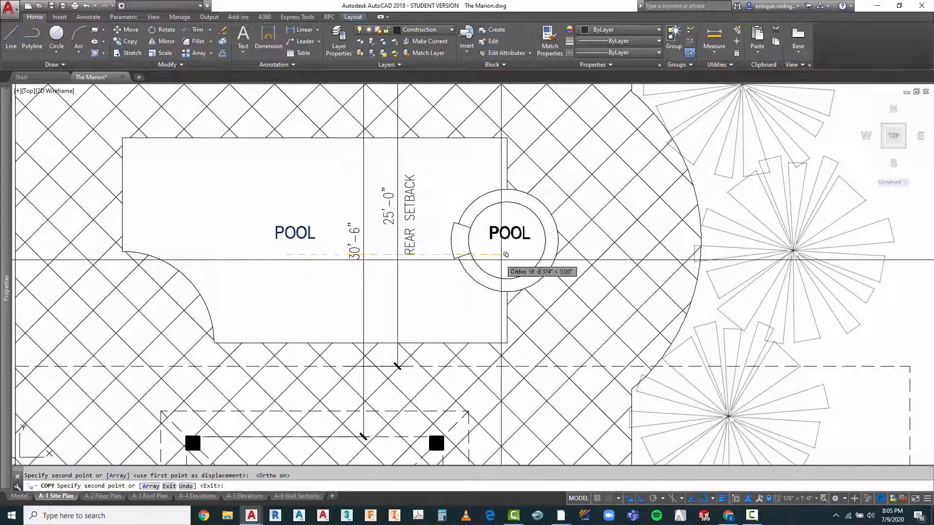
pyautogui.click(501, 257)
pyautogui.press('Escape')
# Step: Change the text of the copied label inside the round spa to "SPA"
pyautogui.doubleClick(507, 238)
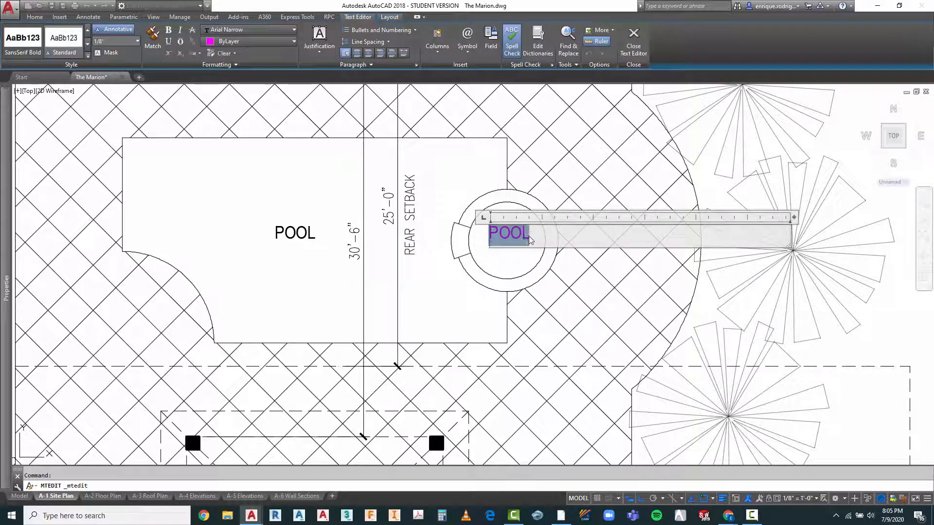
pyautogui.click(520, 276)
pyautogui.scroll(-5, 510, 269)
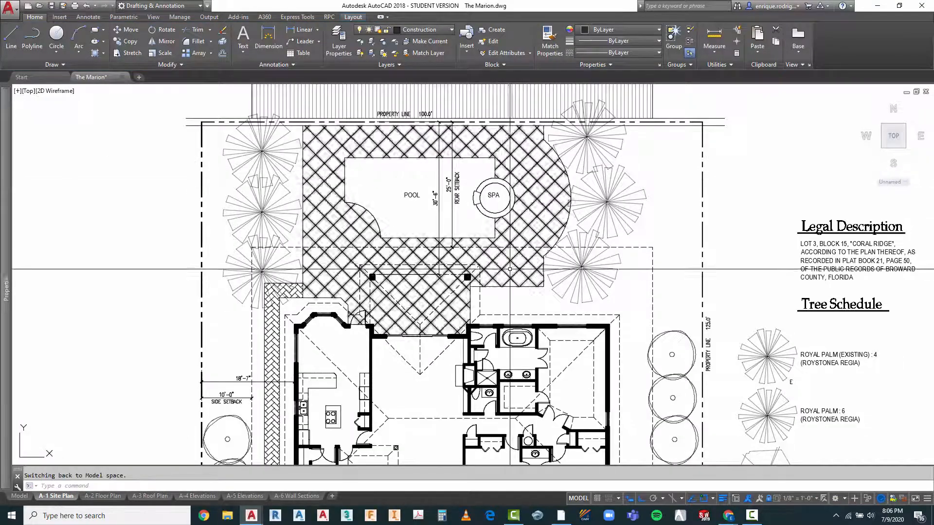
pyautogui.press('Escape')
# Step: Start the Copy command to duplicate an existing label for another area of the site plan
pyautogui.write('CO')
pyautogui.press('Return')
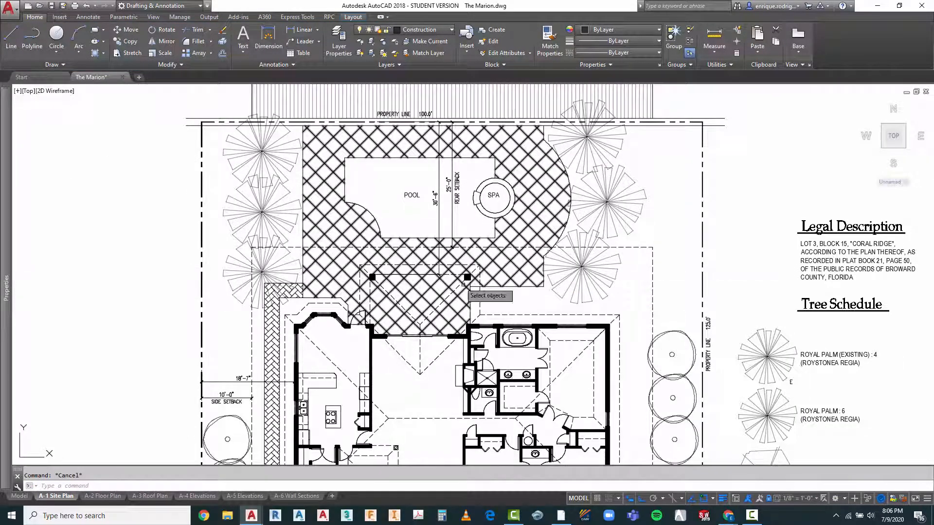
pyautogui.scroll(-2, 430, 163)
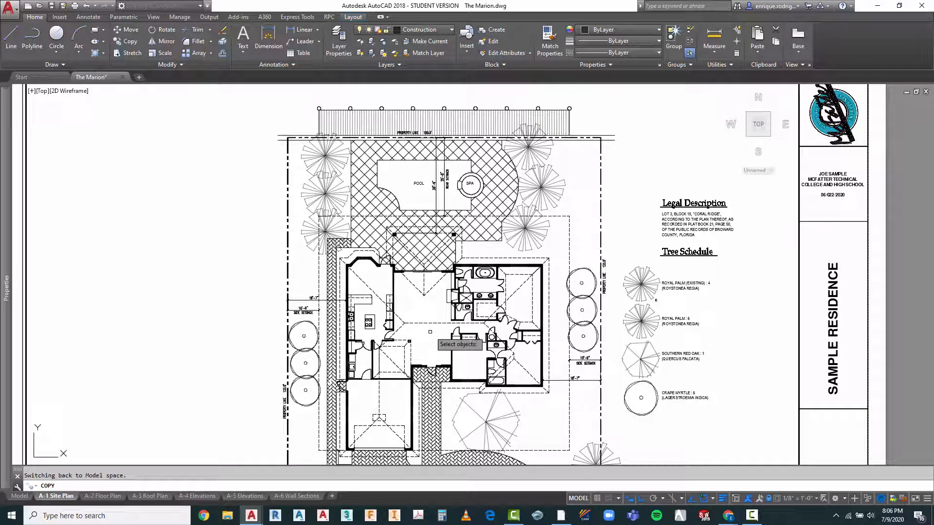
pyautogui.scroll(2, 421, 321)
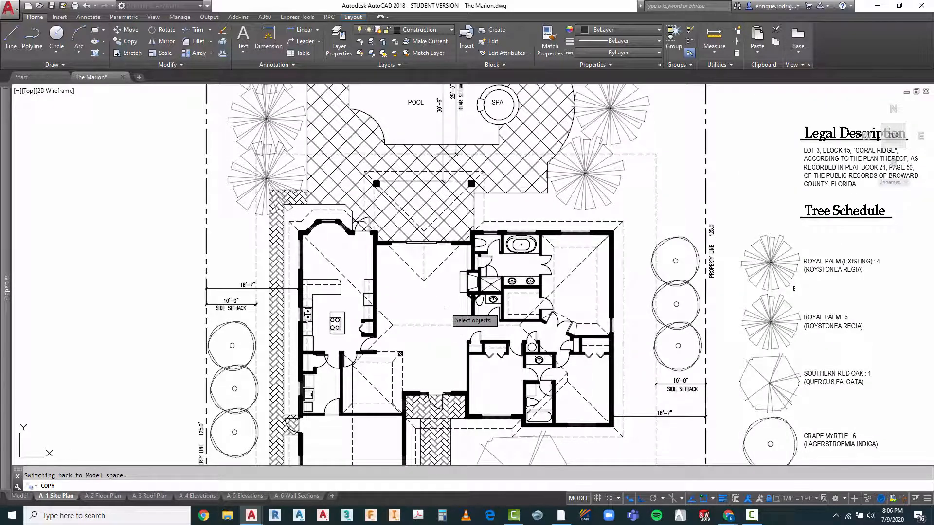
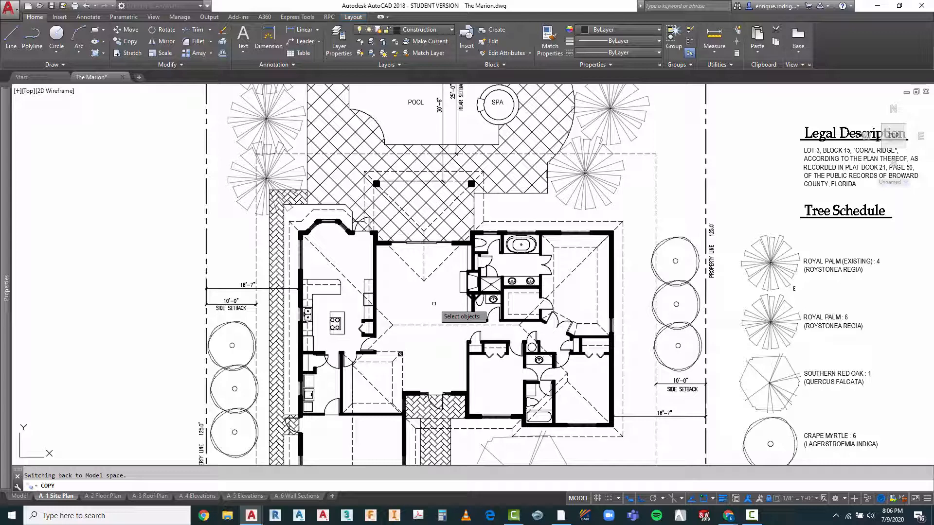
# Step: Cancel the pending copy and go to model space, at the elevation markers among the symbols beside the site plan
pyautogui.press('Escape')
pyautogui.scroll(-2, 418, 297)
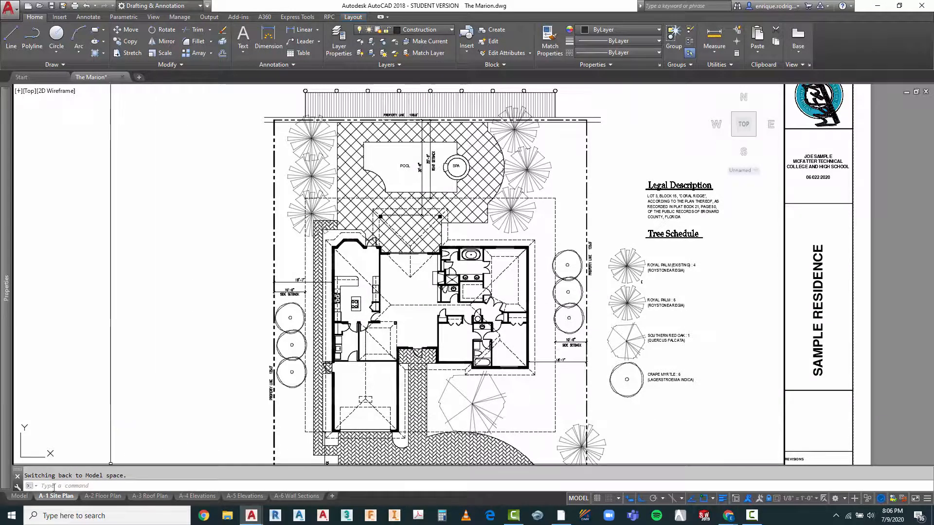
pyautogui.click(23, 496)
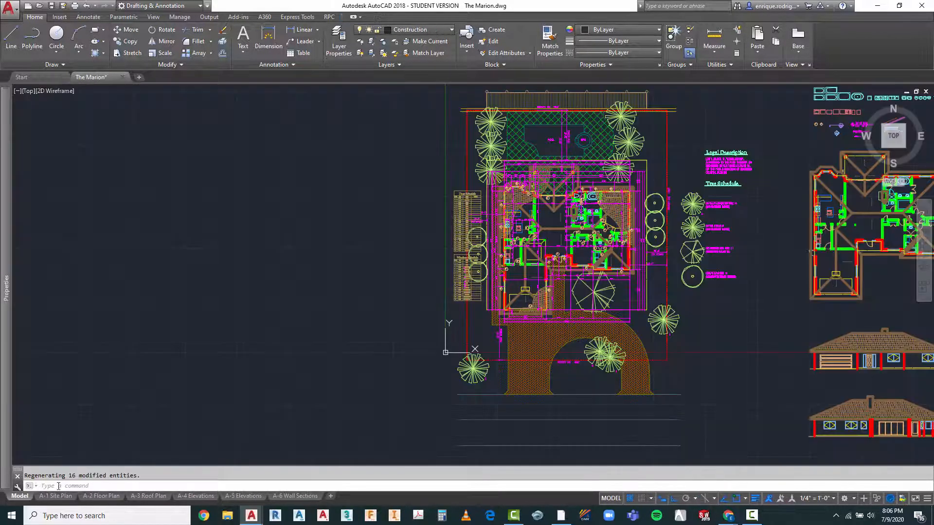
pyautogui.scroll(-2, 319, 313)
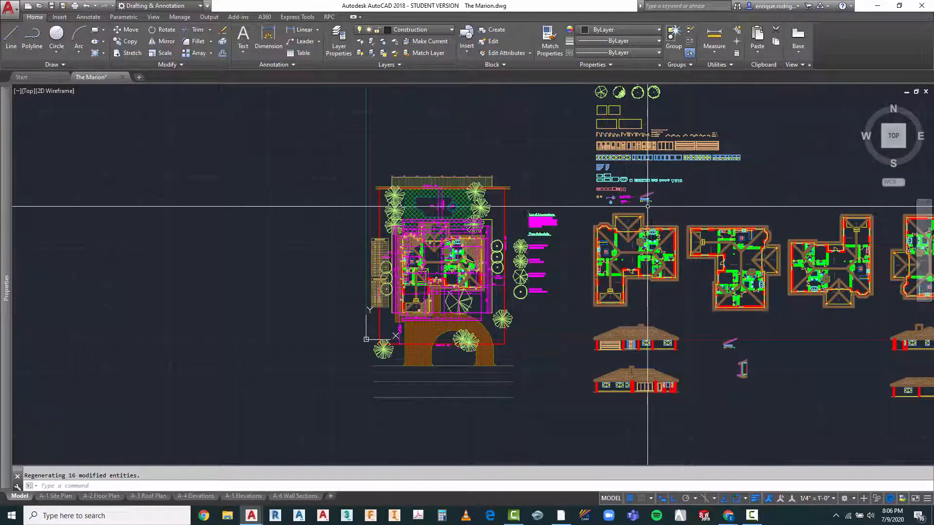
pyautogui.scroll(6, 627, 184)
pyautogui.scroll(4, 611, 252)
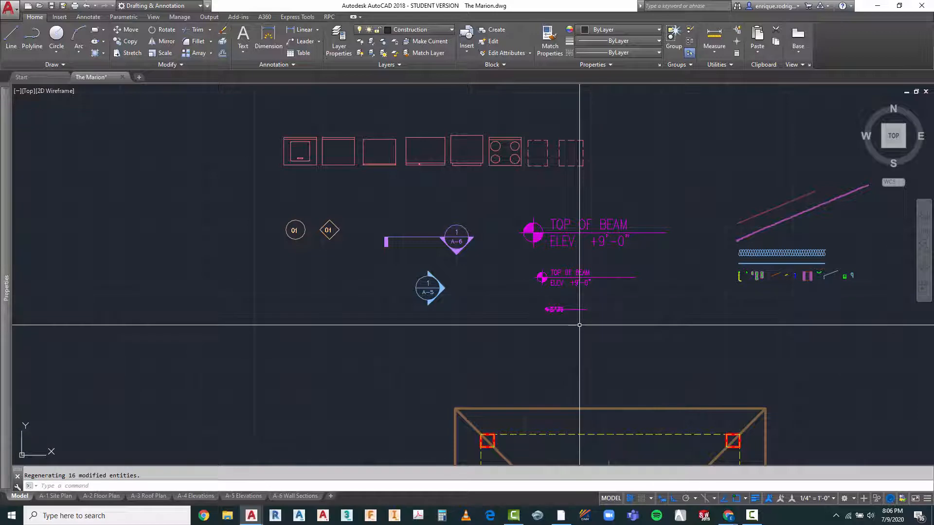
pyautogui.scroll(-4, 593, 297)
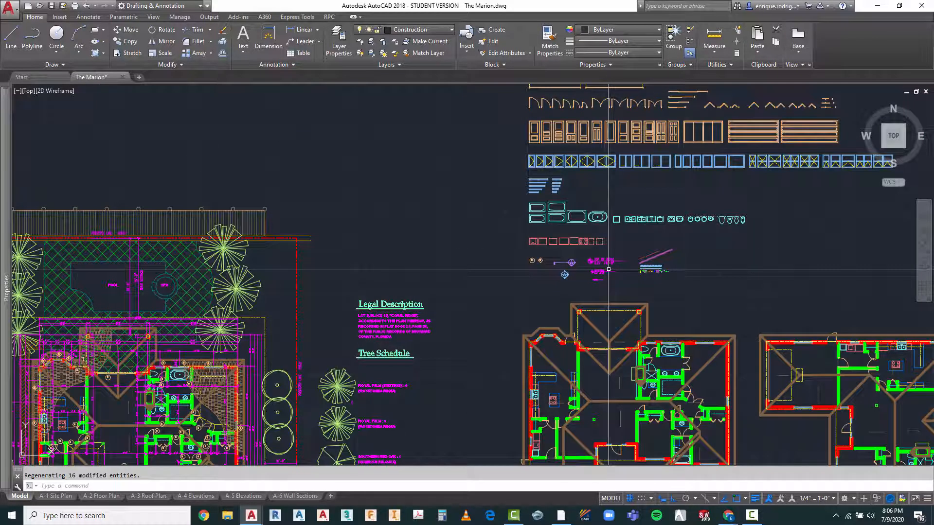
pyautogui.scroll(7, 604, 265)
# Step: Check which annotation scales are assigned to the text of the largest TOP OF BEAM elevation marker
pyautogui.press('Escape')
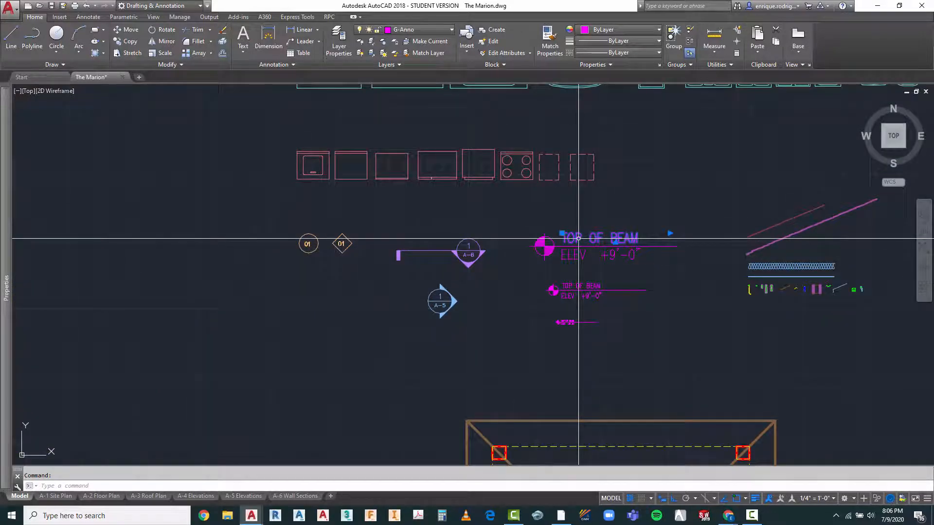
pyautogui.click(89, 17)
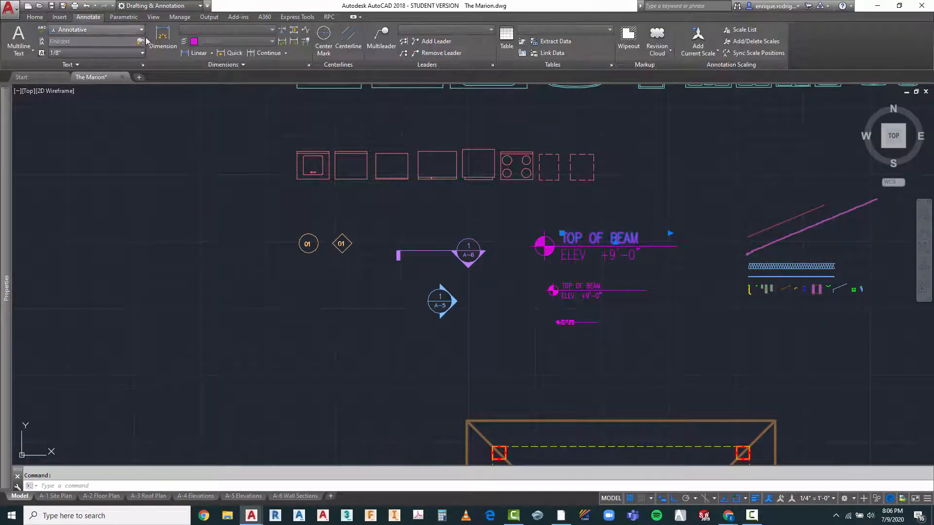
pyautogui.click(748, 44)
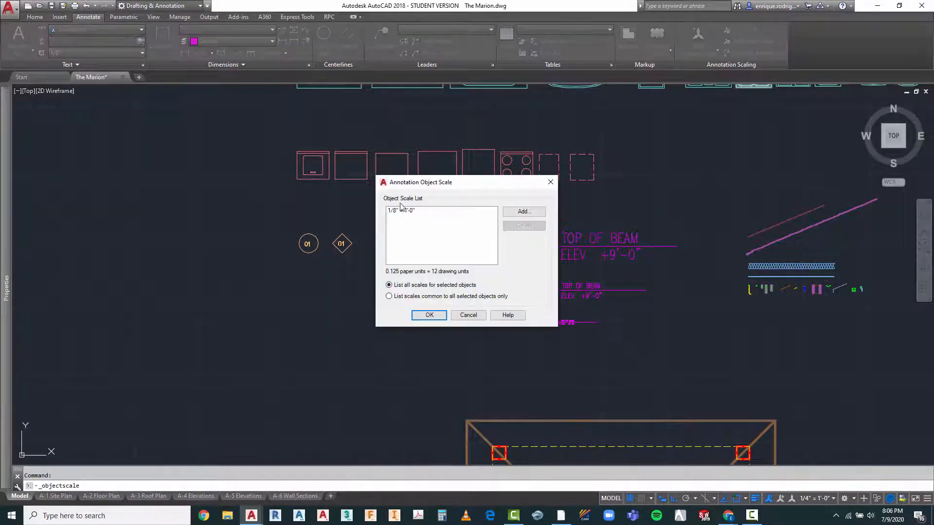
pyautogui.click(430, 315)
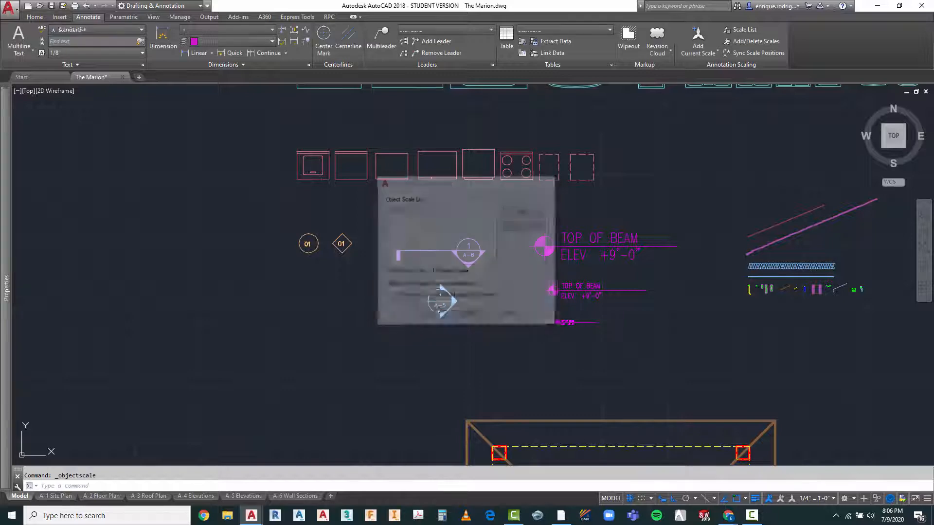
pyautogui.press('Escape')
# Step: Copy the largest TOP OF BEAM elevation marker into the open central room of the site plan's house, with Ortho off
pyautogui.write('opy')
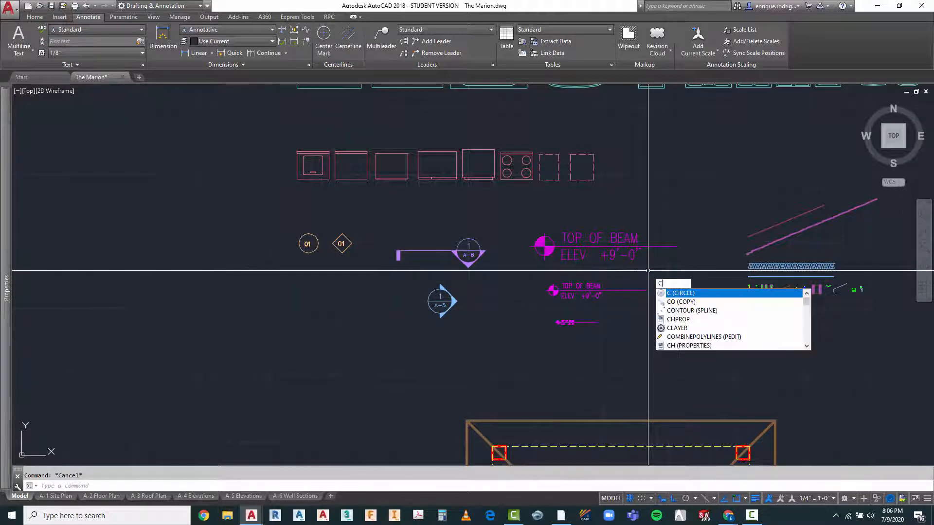
pyautogui.press('Return')
pyautogui.click(637, 218)
pyautogui.click(537, 257)
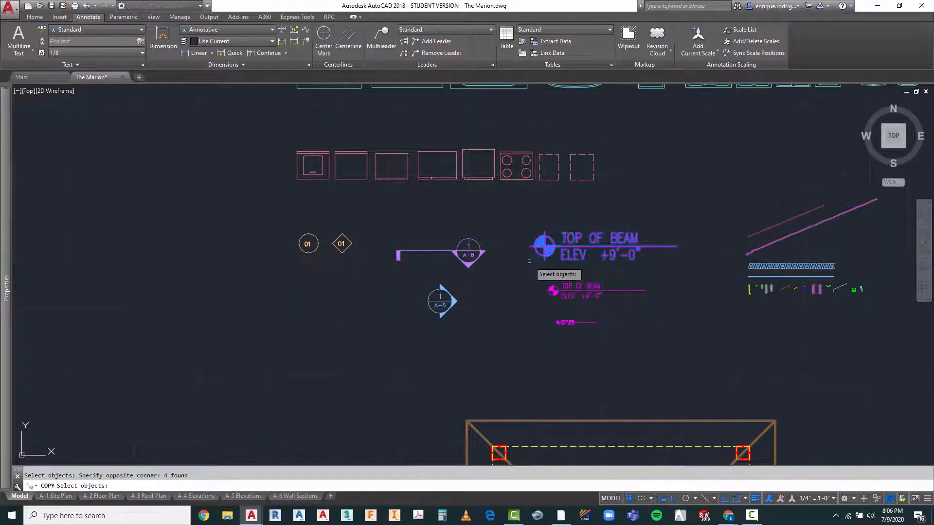
pyautogui.press('Return')
pyautogui.click(642, 251)
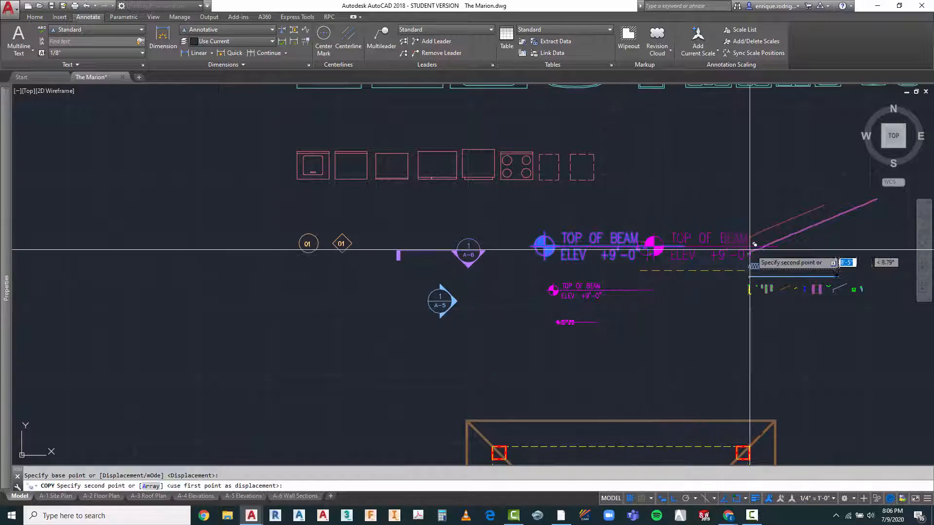
pyautogui.scroll(-5, 773, 244)
pyautogui.scroll(-2, 773, 244)
pyautogui.scroll(4, 447, 336)
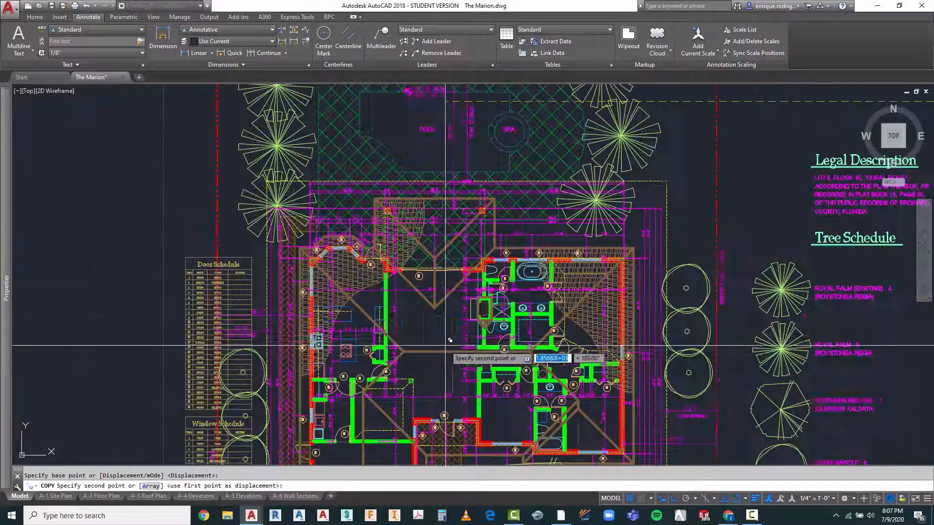
pyautogui.scroll(4, 447, 335)
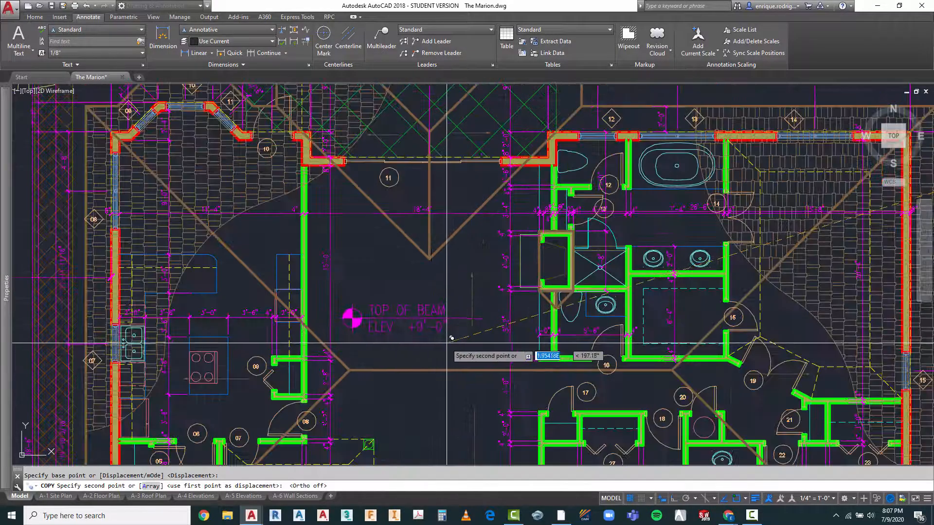
pyautogui.press('F8')
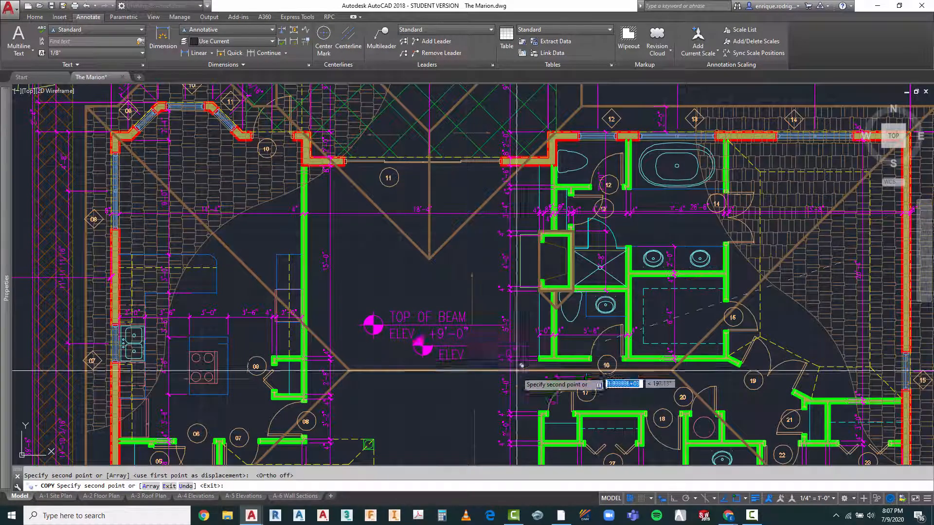
pyautogui.press('Escape')
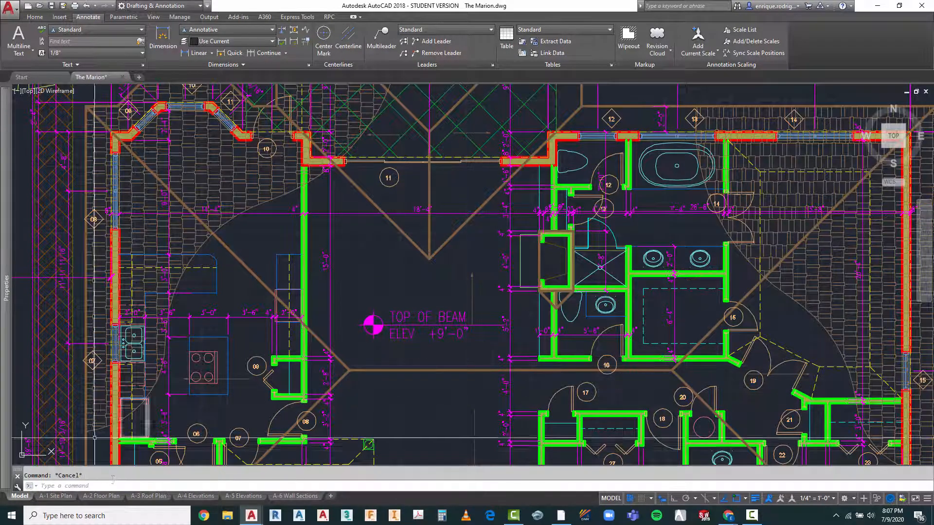
# Step: On the A-1 Site Plan layout, move the whole elevation marker slightly down and to the right within the central room
pyautogui.click(56, 496)
pyautogui.scroll(4, 429, 304)
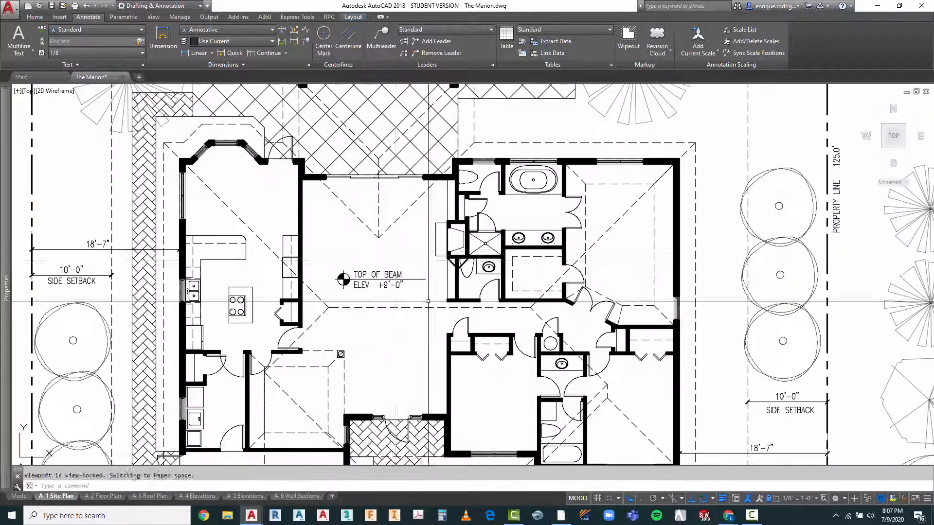
pyautogui.press('Escape')
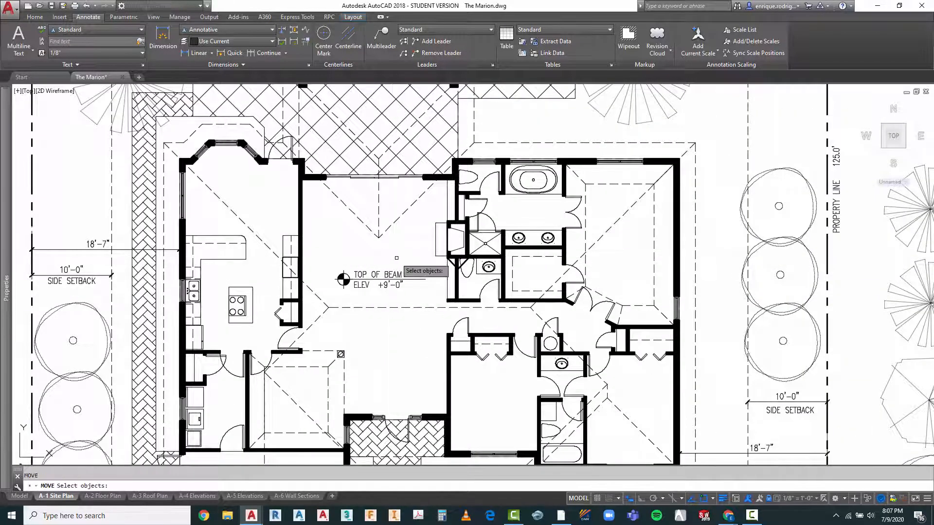
pyautogui.click(397, 258)
pyautogui.click(338, 297)
pyautogui.press('Return')
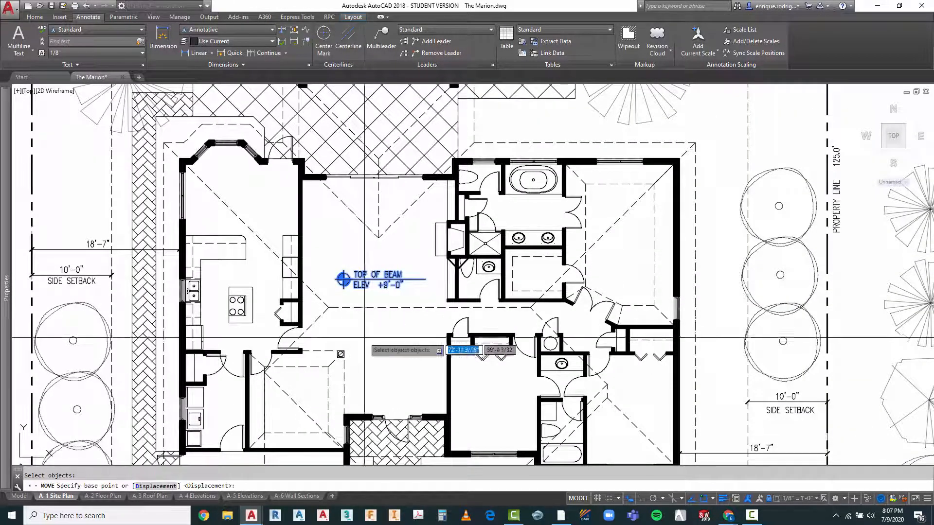
pyautogui.click(369, 322)
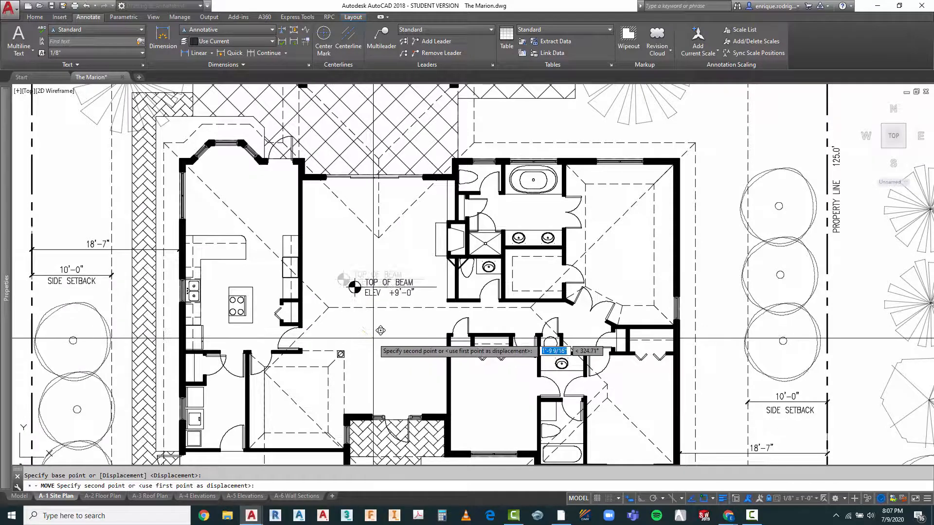
pyautogui.click(377, 327)
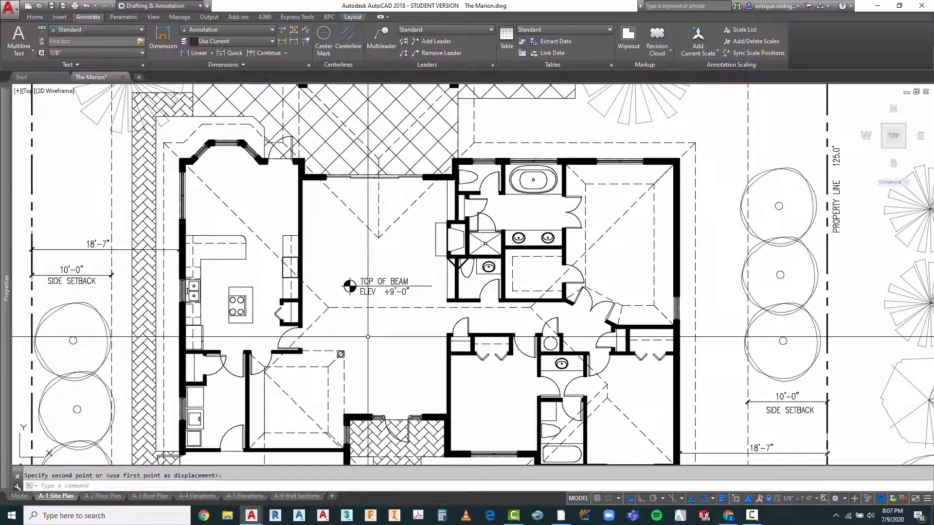
pyautogui.scroll(4, 377, 285)
pyautogui.press('Escape')
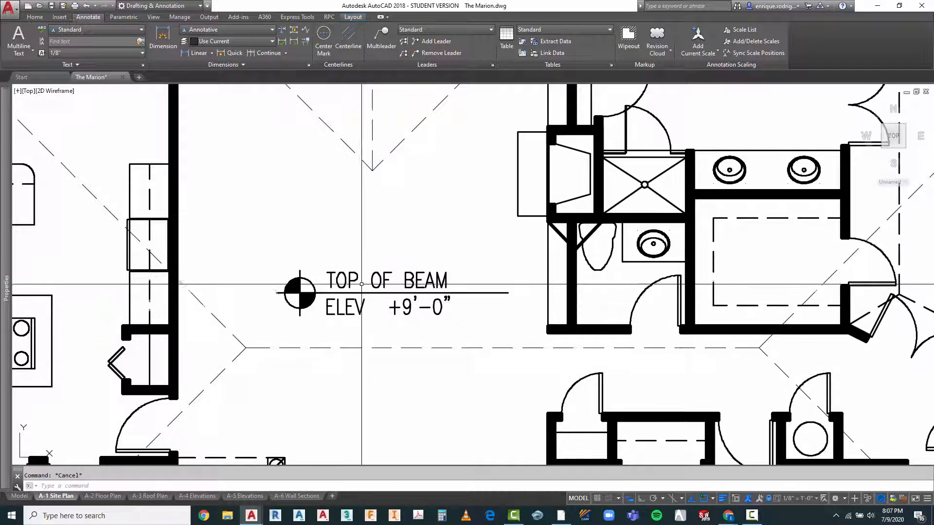
pyautogui.doubleClick(398, 285)
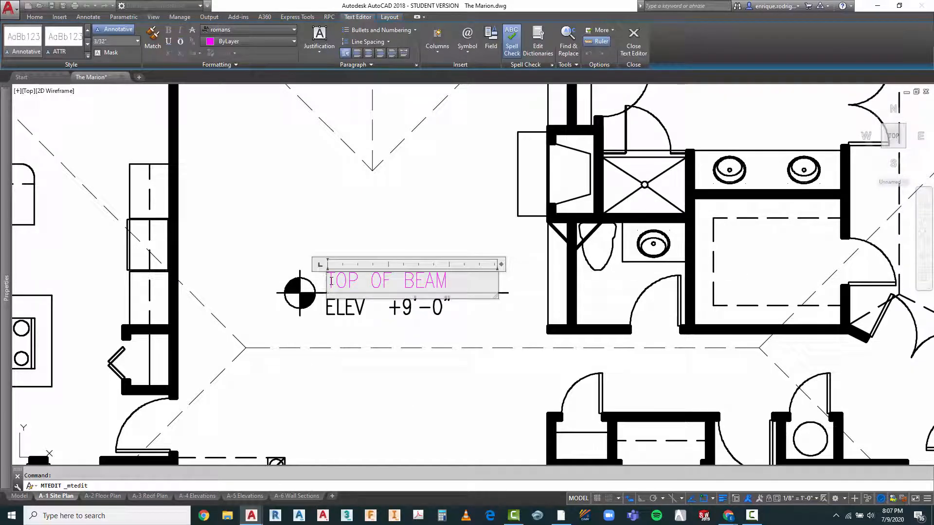
pyautogui.moveTo(331, 281); pyautogui.dragTo(458, 284)
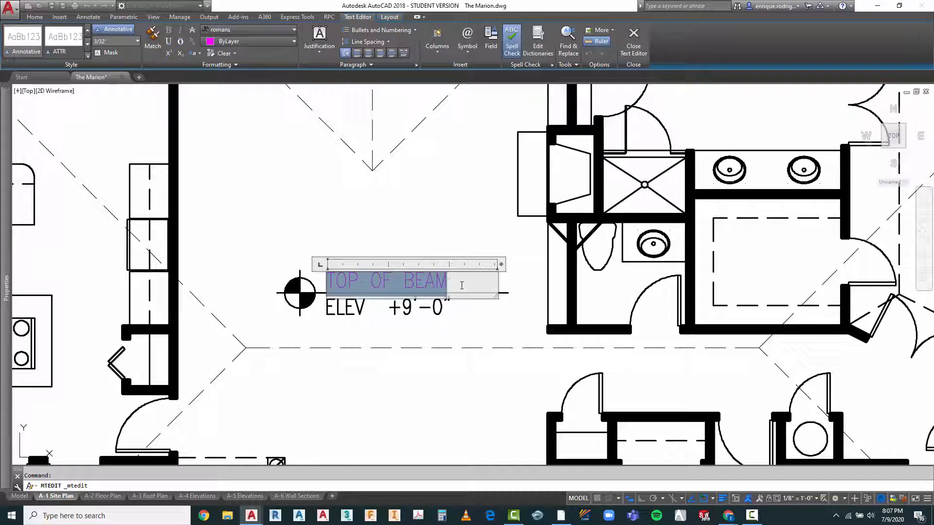
pyautogui.press('Delete')
pyautogui.press('Escape')
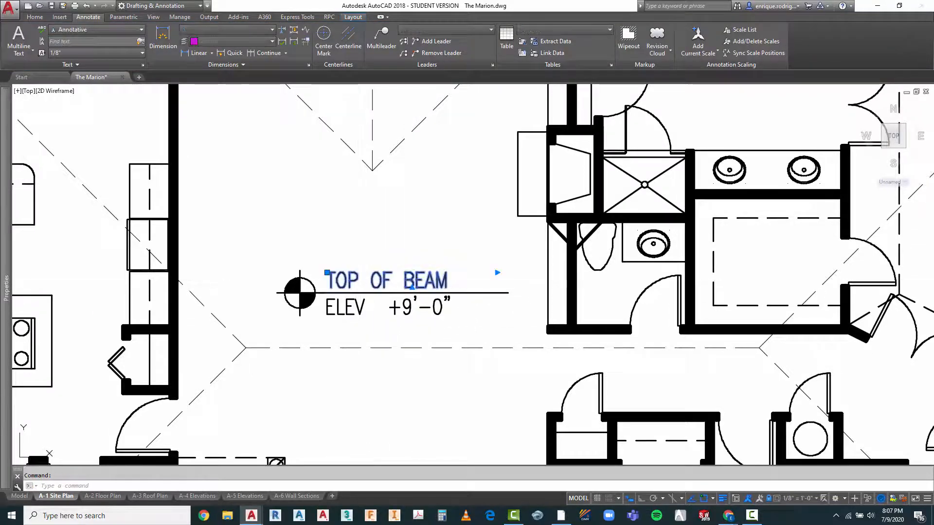
# Step: Delete the "TOP OF BEAM" text above the elevation marker's line in the central room
pyautogui.click(351, 281)
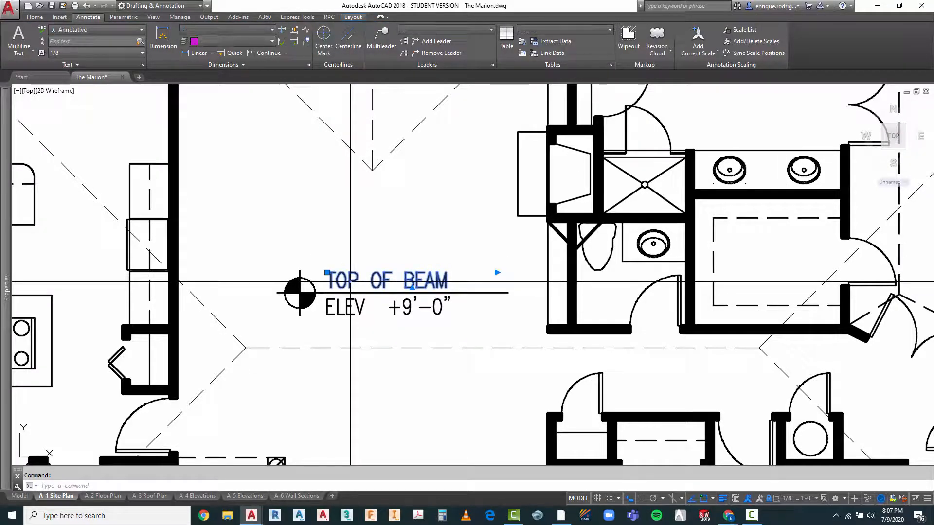
pyautogui.press('Delete')
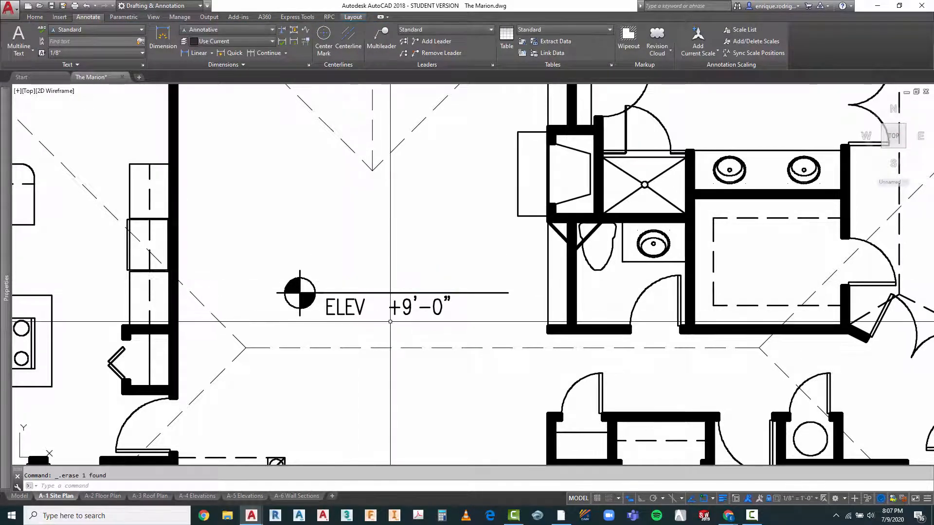
pyautogui.press('Return')
pyautogui.press('Escape')
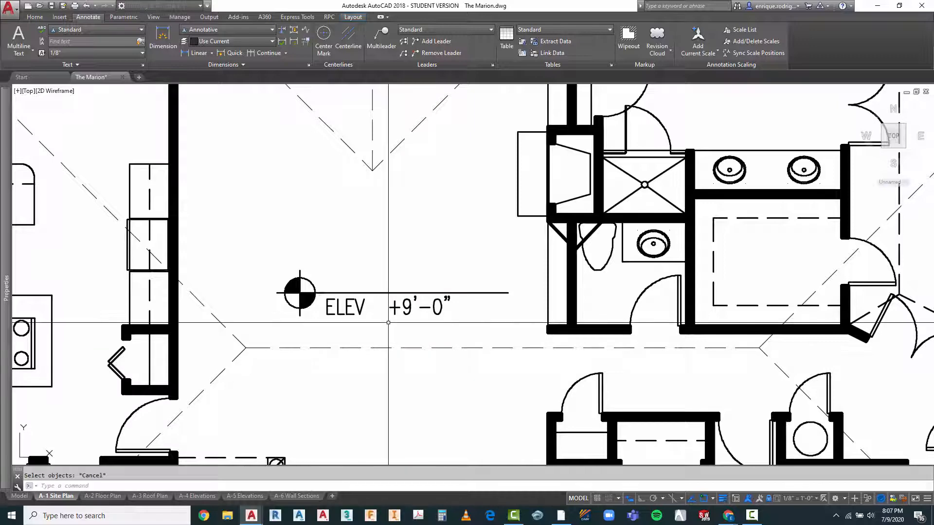
# Step: Copy the "ELEV +9'-0"" text about 1'-5" upward so the duplicate sits above the marker's line
pyautogui.write('co')
pyautogui.press('Return')
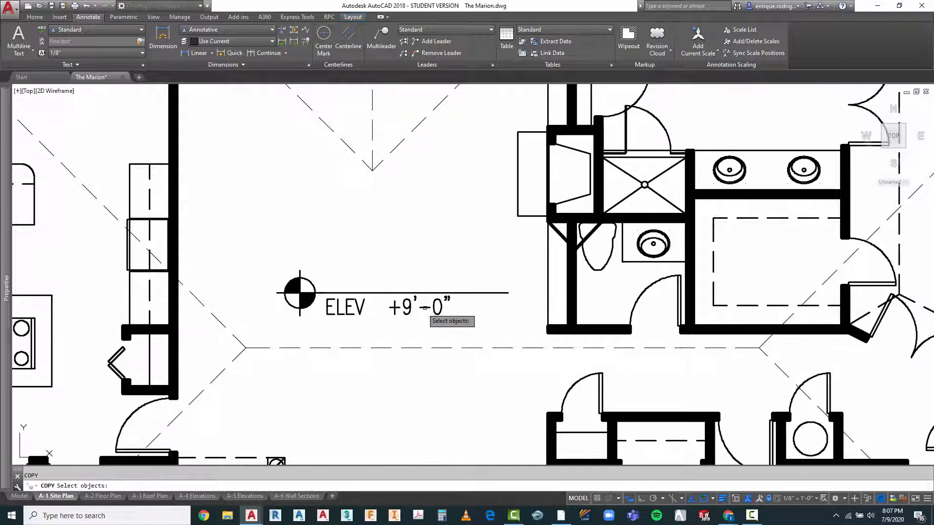
pyautogui.click(454, 309)
pyautogui.click(344, 336)
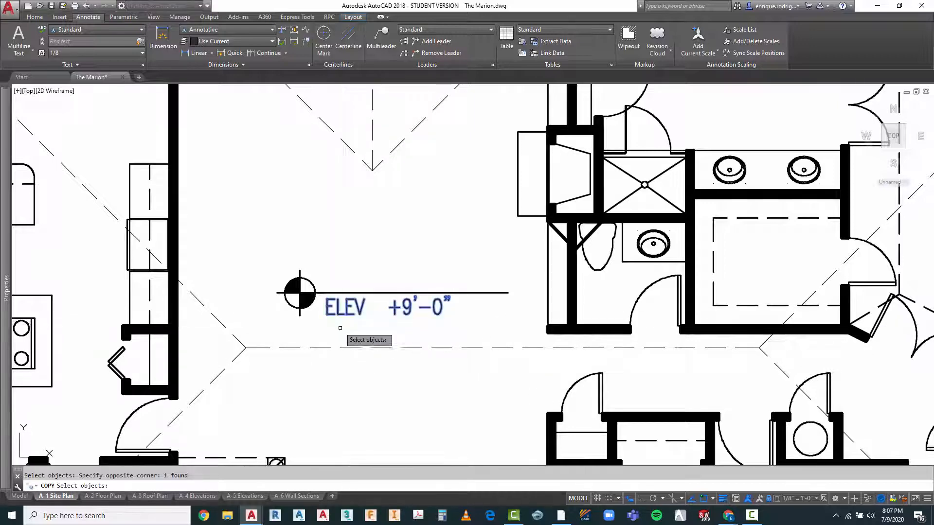
pyautogui.press('Return')
pyautogui.click(384, 365)
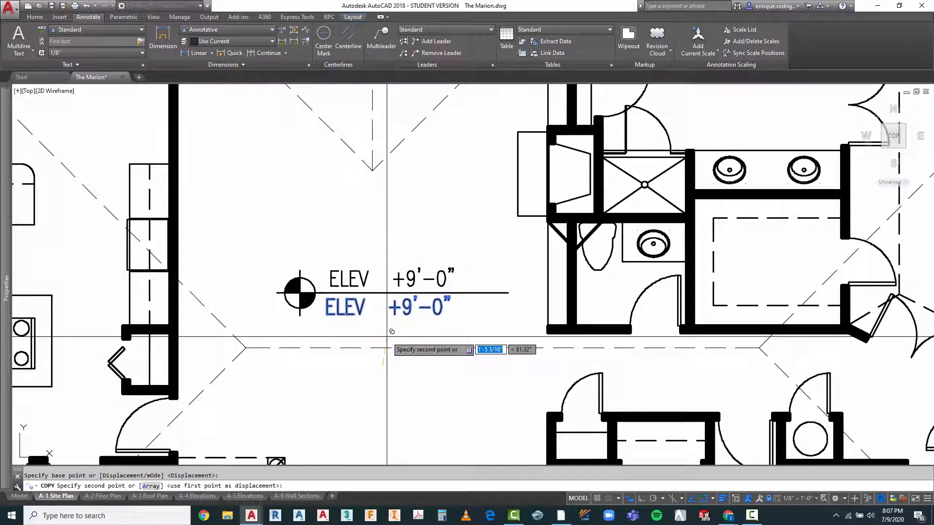
pyautogui.click(387, 337)
pyautogui.press('Escape')
# Step: Change the elevation text above the marker's line in the central room to "ELEV +0'-0""
pyautogui.scroll(2, 383, 284)
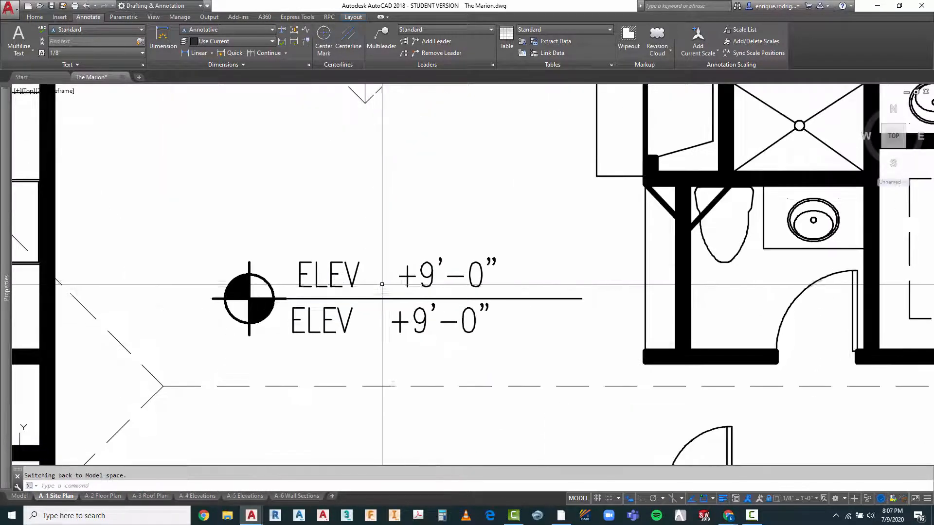
pyautogui.doubleClick(410, 275)
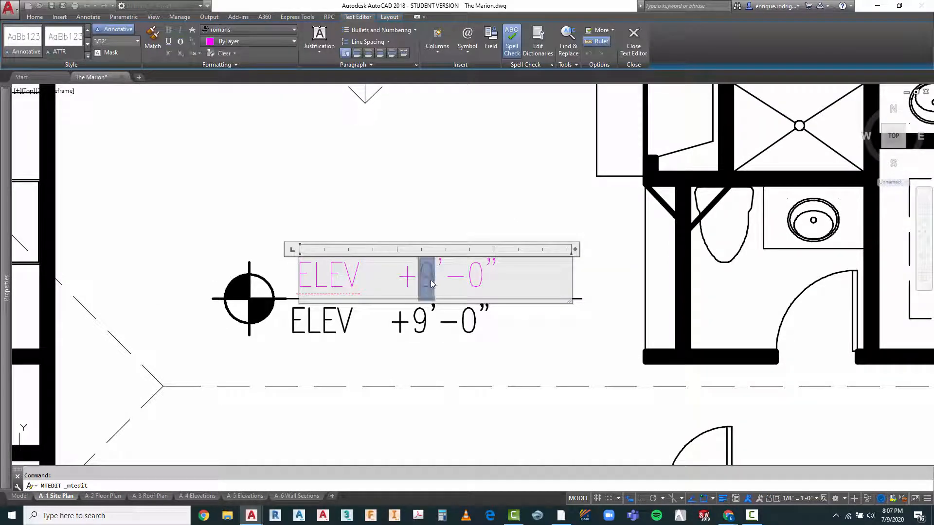
pyautogui.press('Escape')
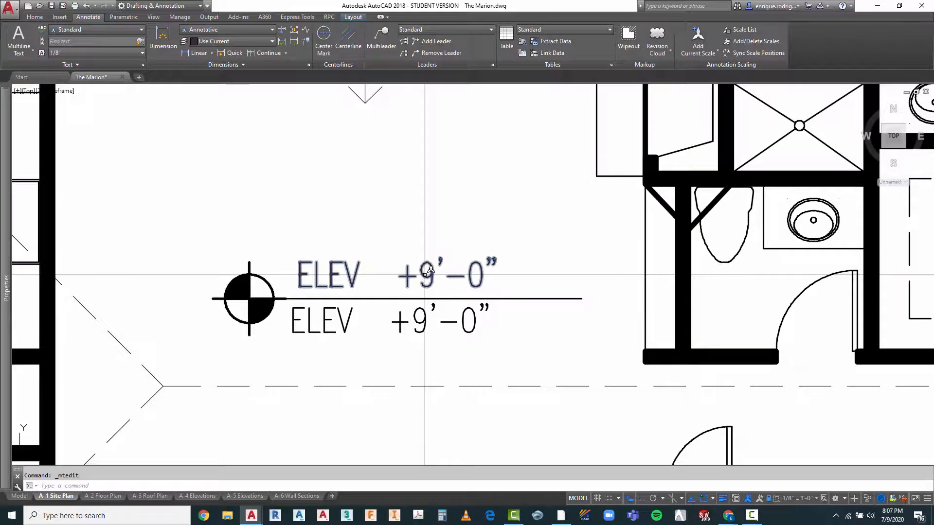
pyautogui.doubleClick(425, 275)
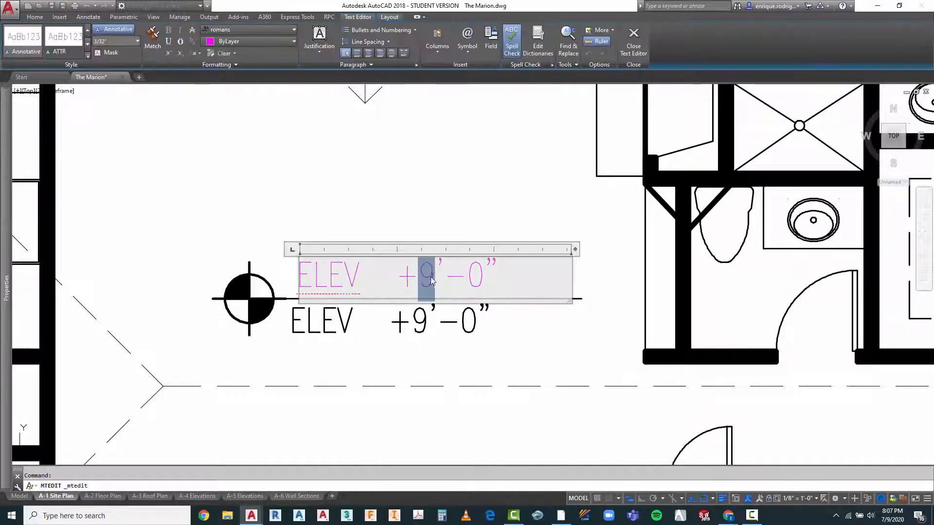
pyautogui.click(471, 368)
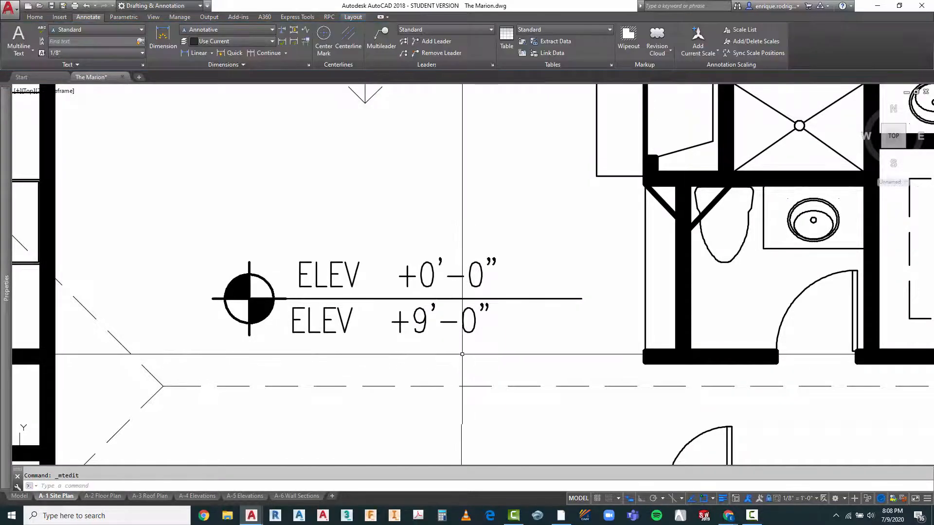
pyautogui.scroll(-4, 388, 266)
pyautogui.scroll(-3, 388, 266)
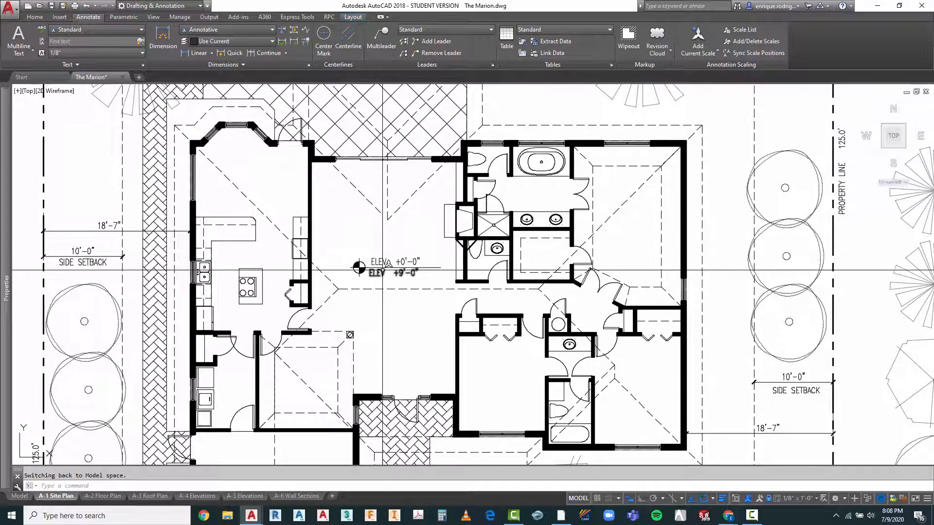
pyautogui.scroll(4, 388, 267)
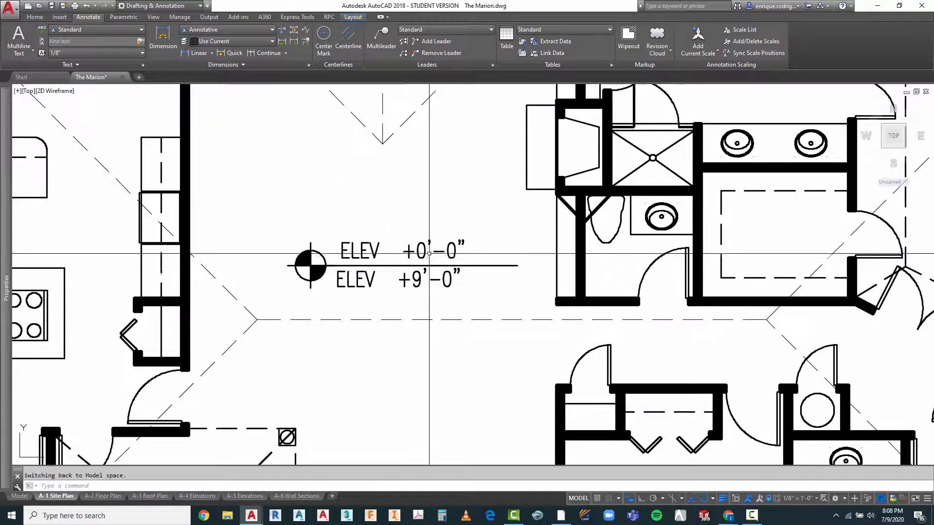
pyautogui.click(417, 267)
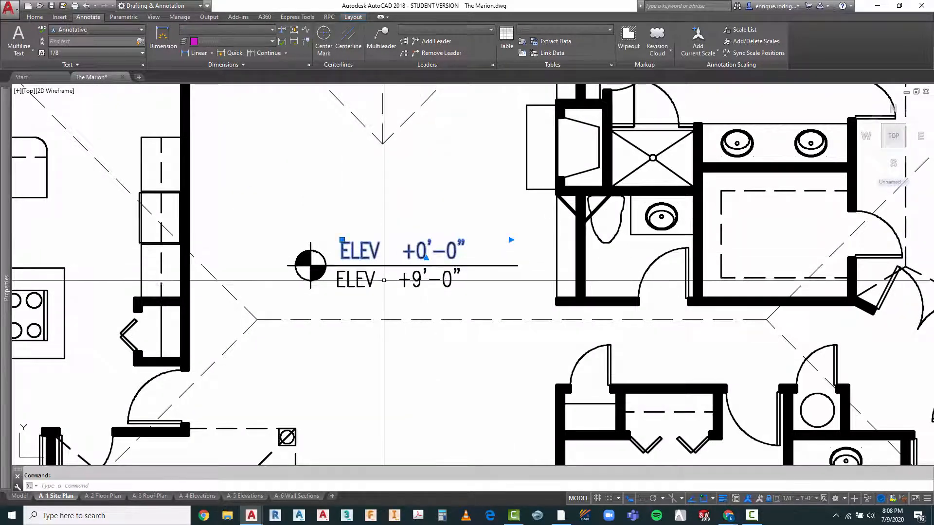
pyautogui.scroll(-2, 353, 295)
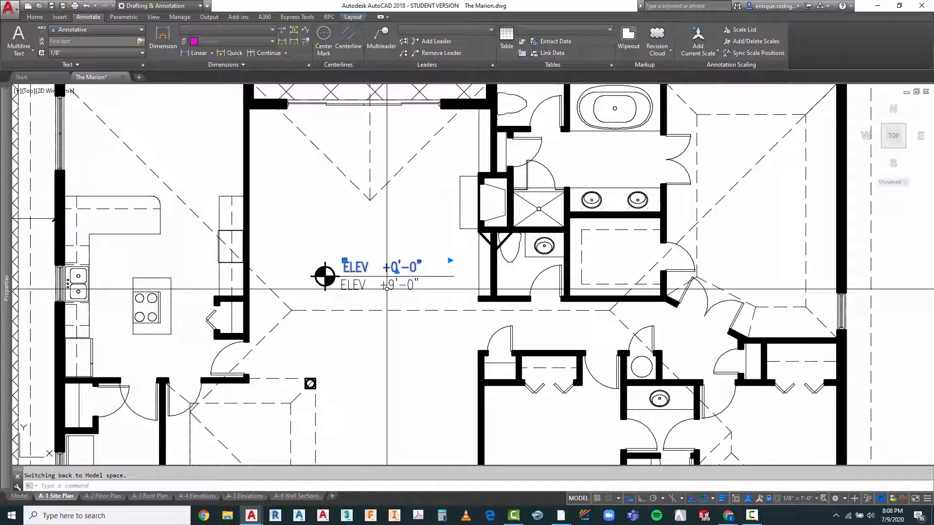
pyautogui.press('Escape')
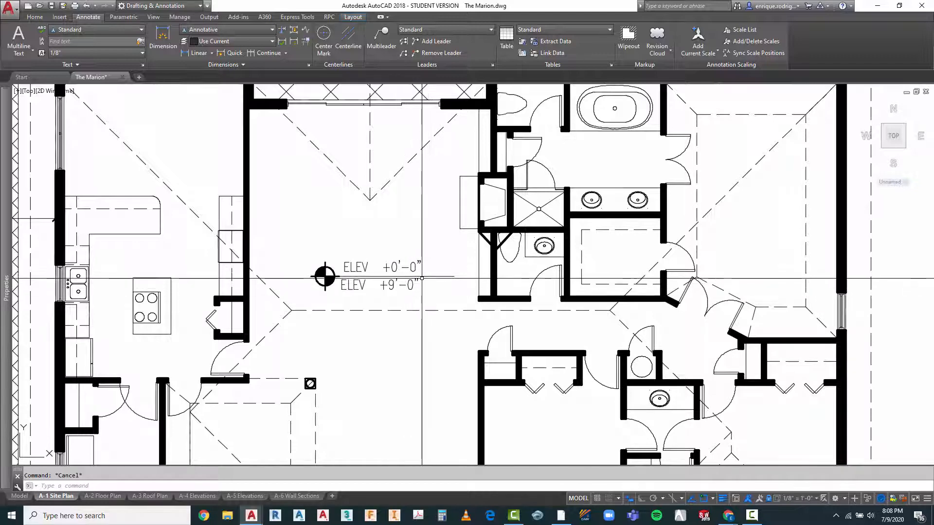
# Step: Change the elevation text below the marker's line to "ELEV +5.0 NAVD"
pyautogui.scroll(2, 422, 279)
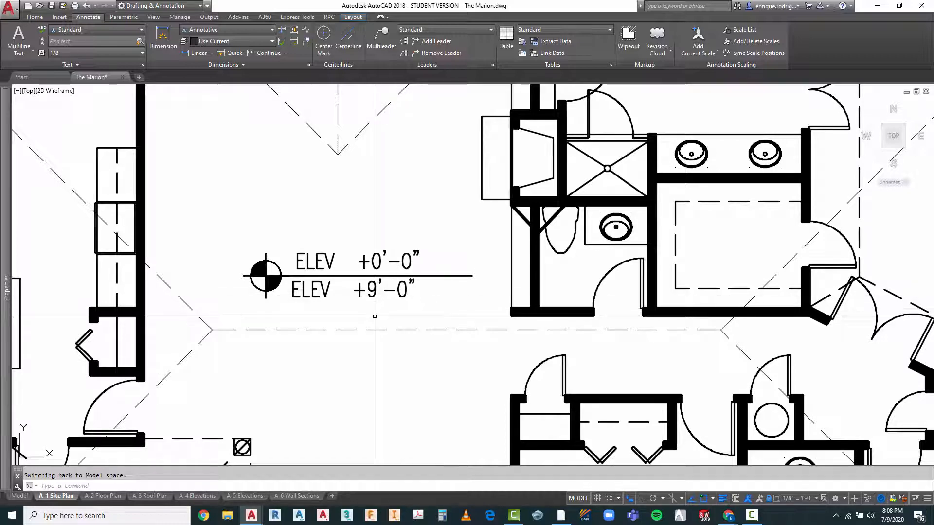
pyautogui.click(331, 288)
pyautogui.doubleClick(330, 287)
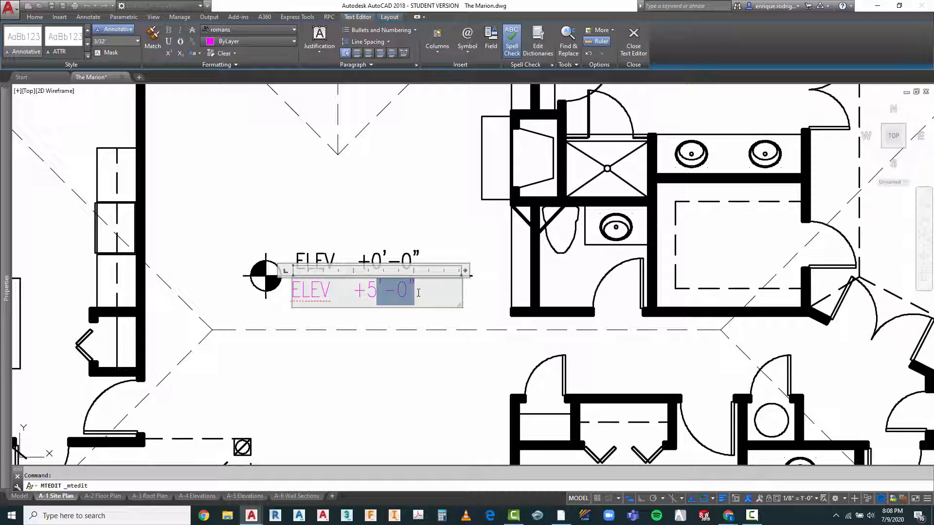
pyautogui.press('BackSpace')
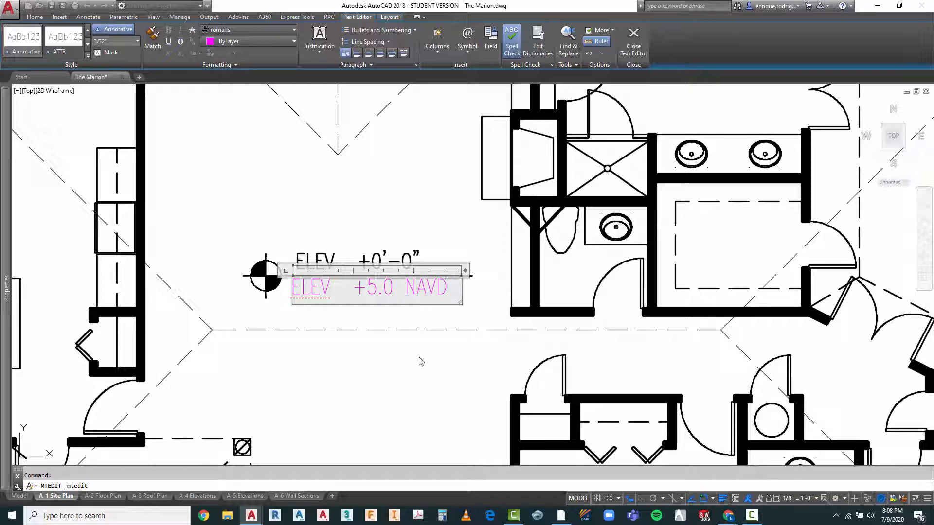
pyautogui.click(411, 374)
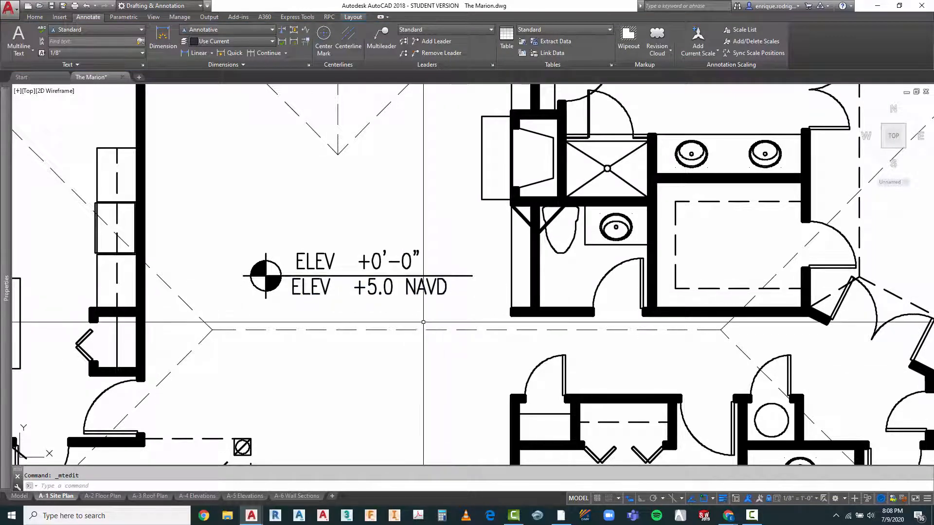
# Step: Move the "ELEV +5.0 NAVD" text about 3" to the right so it lines up with the elevation text above the line
pyautogui.scroll(-2, 423, 324)
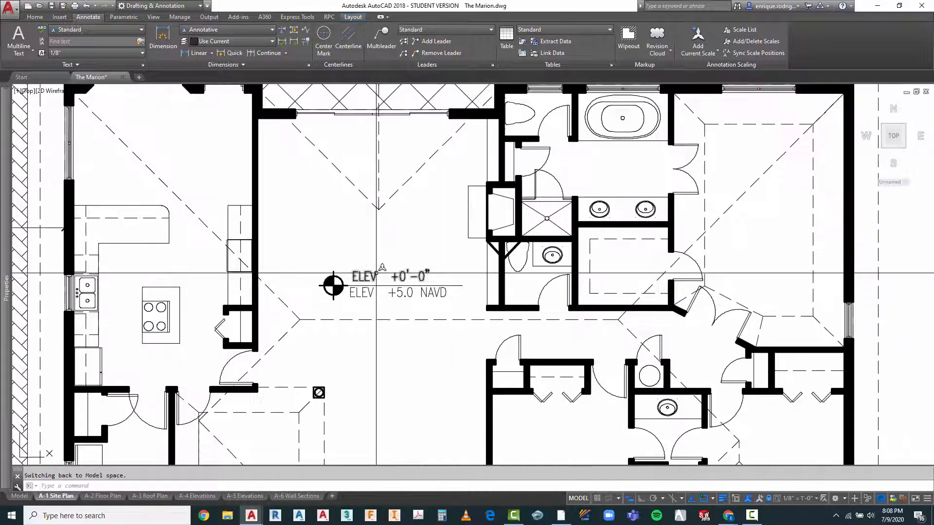
pyautogui.scroll(2, 417, 280)
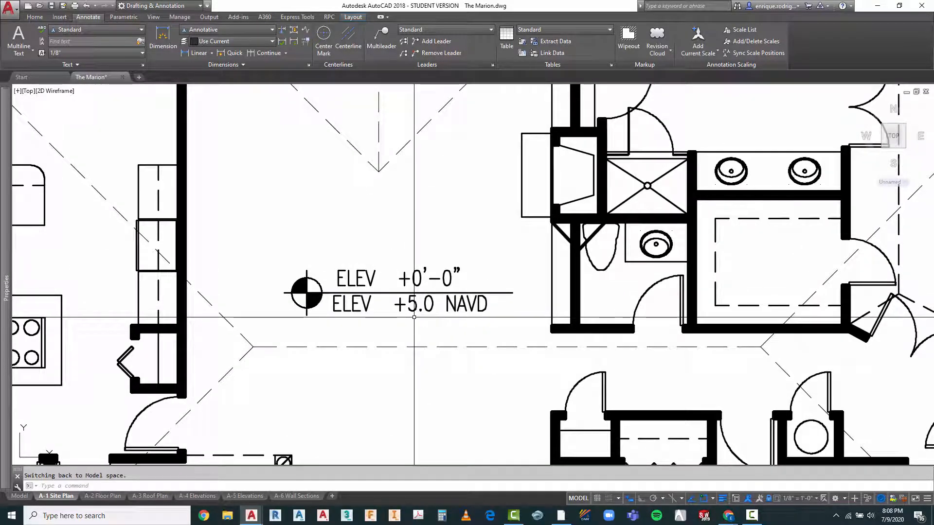
pyautogui.press('Escape')
pyautogui.scroll(2, 414, 317)
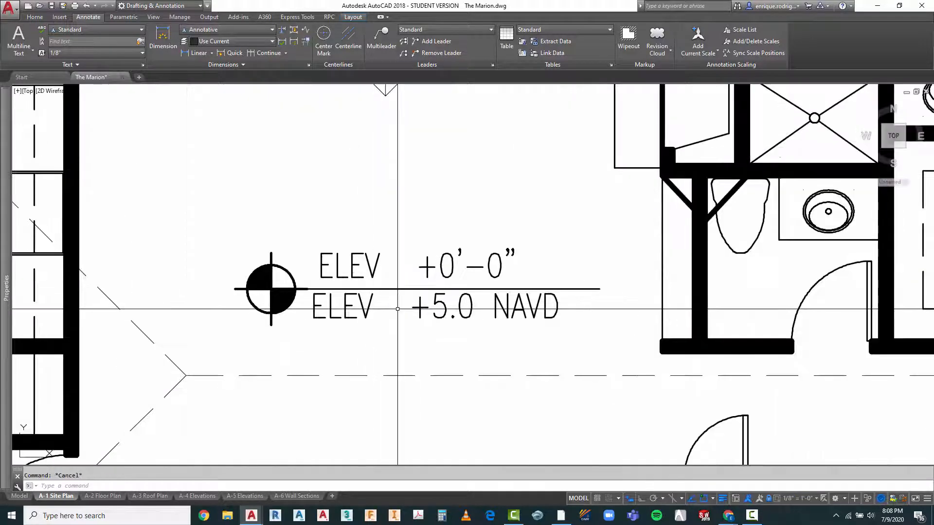
pyautogui.press('Return')
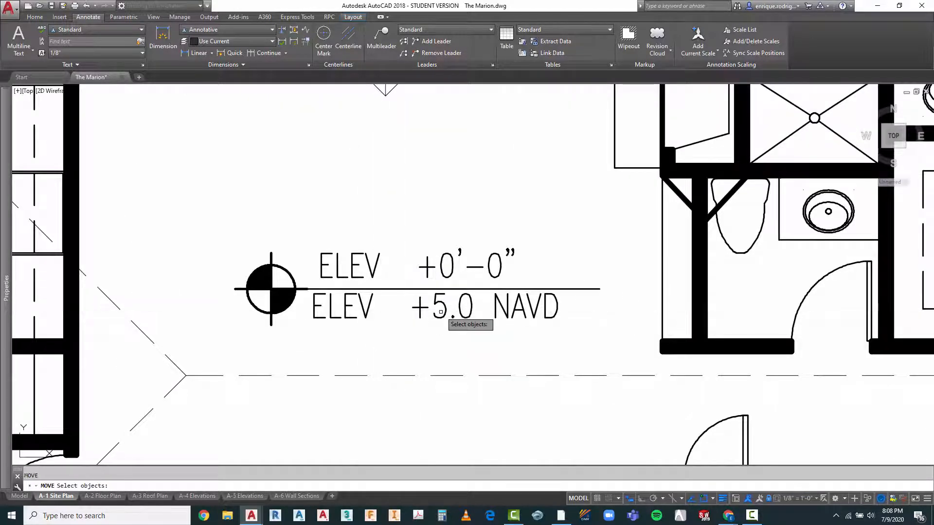
pyautogui.click(442, 312)
pyautogui.press('Return')
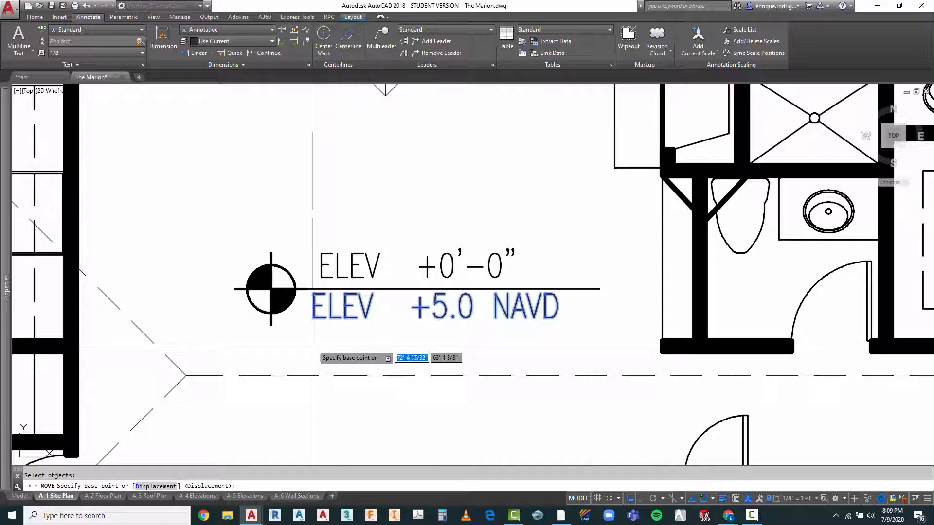
pyautogui.click(321, 337)
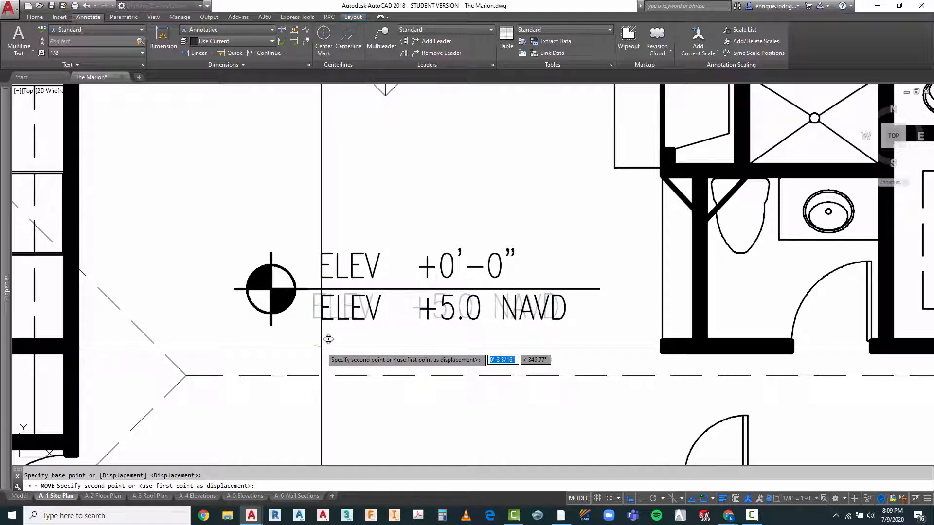
pyautogui.click(329, 339)
# Step: Examine the annotated site plan sheet, including the elevation marker, pool area, tree schedule, driveway and title block
pyautogui.scroll(-2, 353, 248)
pyautogui.scroll(-4, 354, 243)
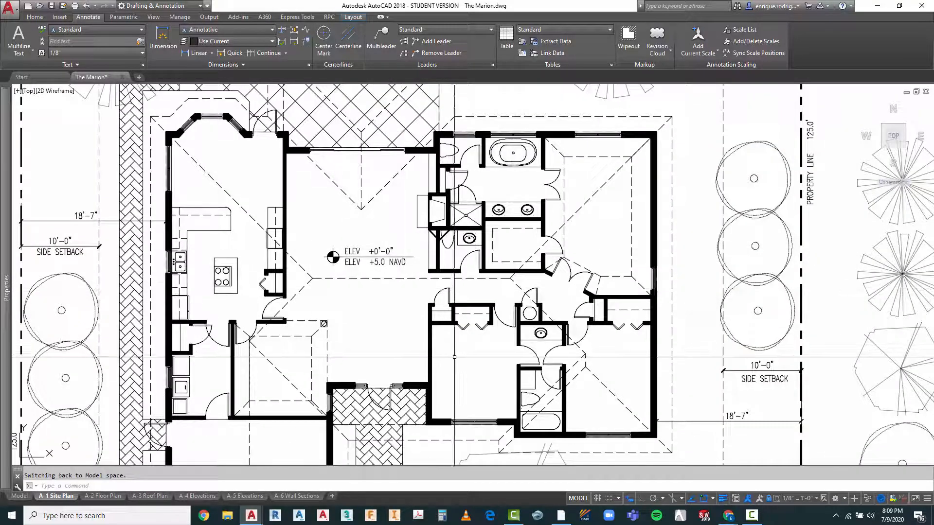
pyautogui.press('Escape')
pyautogui.scroll(-2, 416, 307)
pyautogui.scroll(-3, 418, 310)
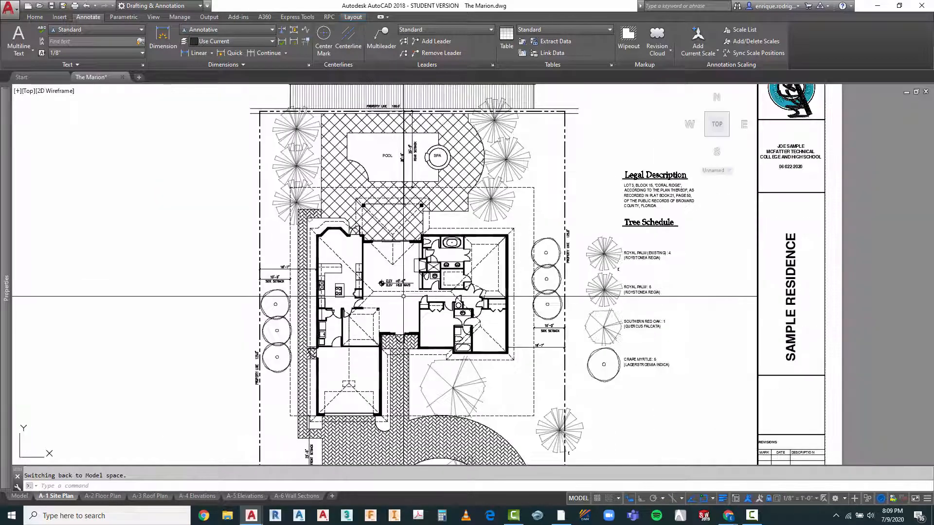
pyautogui.scroll(-1, 367, 320)
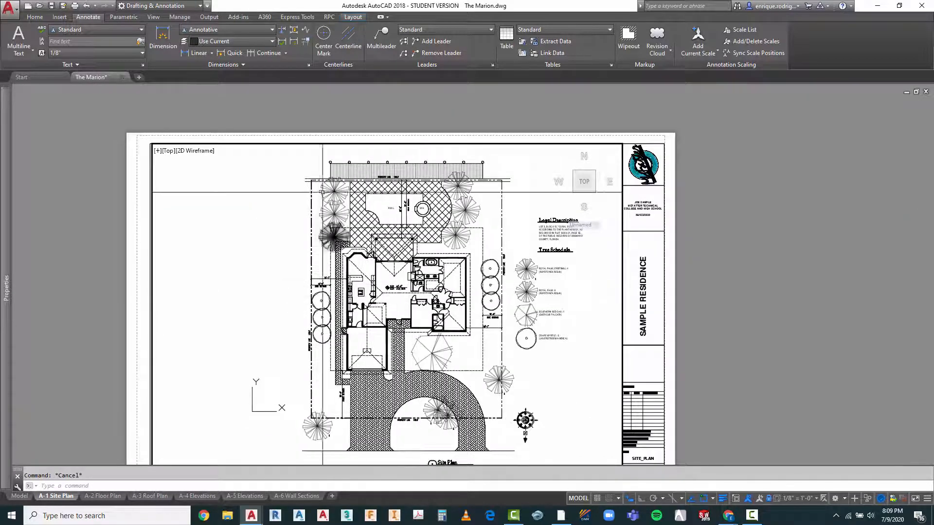
pyautogui.press('Escape')
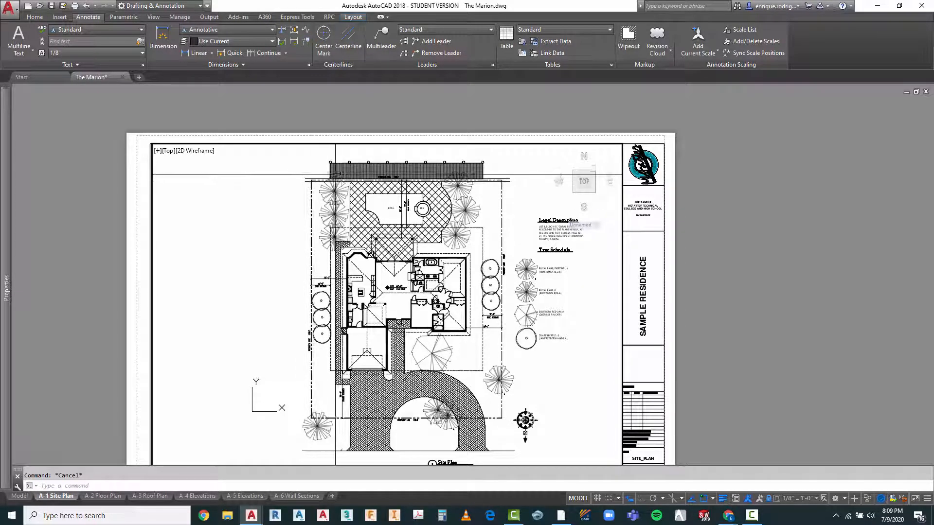
pyautogui.scroll(2, 360, 218)
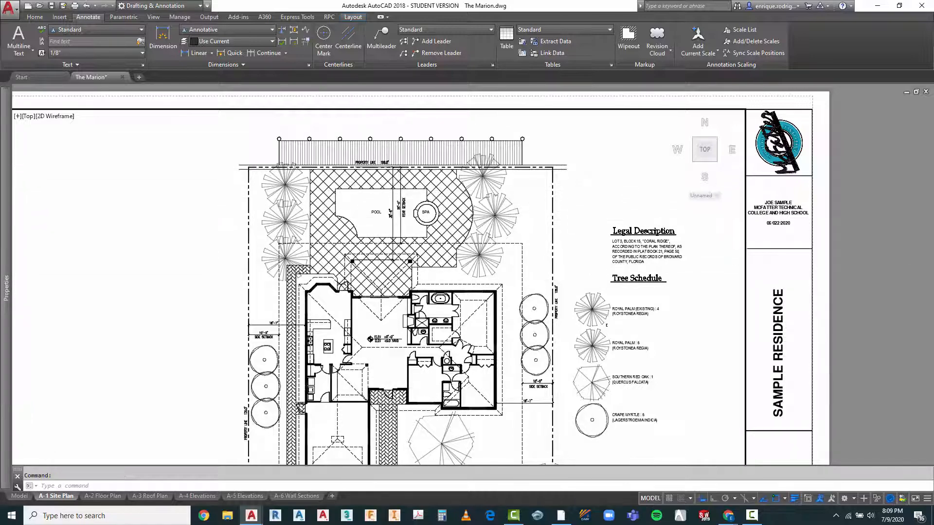
pyautogui.scroll(-2, 378, 170)
pyautogui.scroll(2, 352, 412)
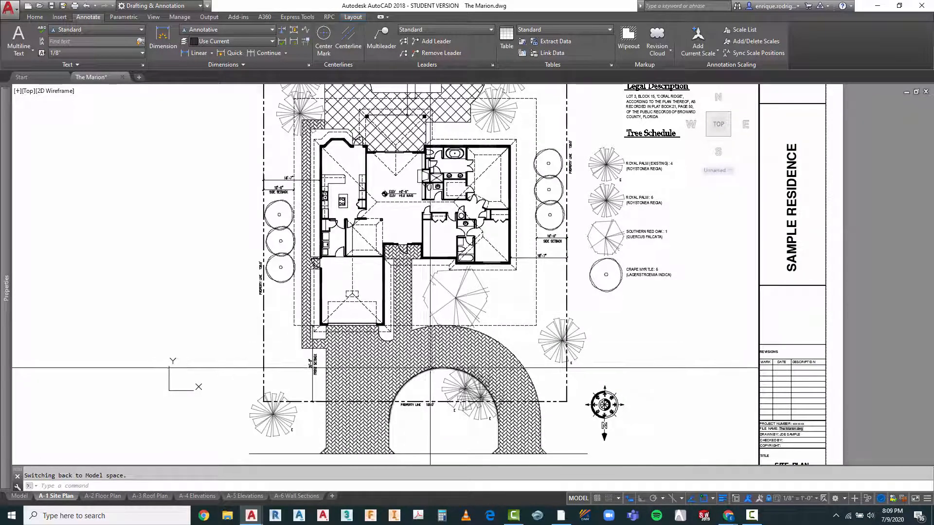
pyautogui.scroll(-2, 373, 258)
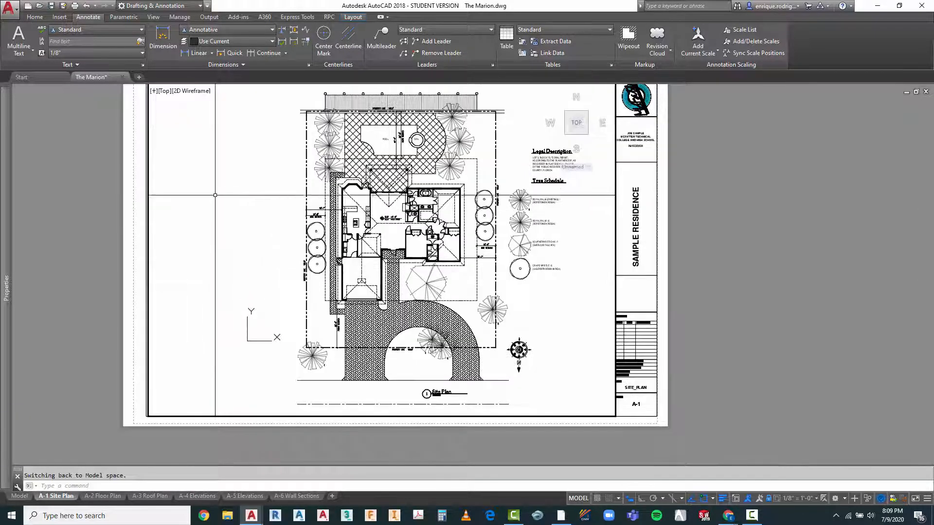
# Step: Leave the viewport for paper space and fit the whole A-1 Site Plan sheet in the view
pyautogui.scroll(-2, 214, 176)
pyautogui.press('Escape')
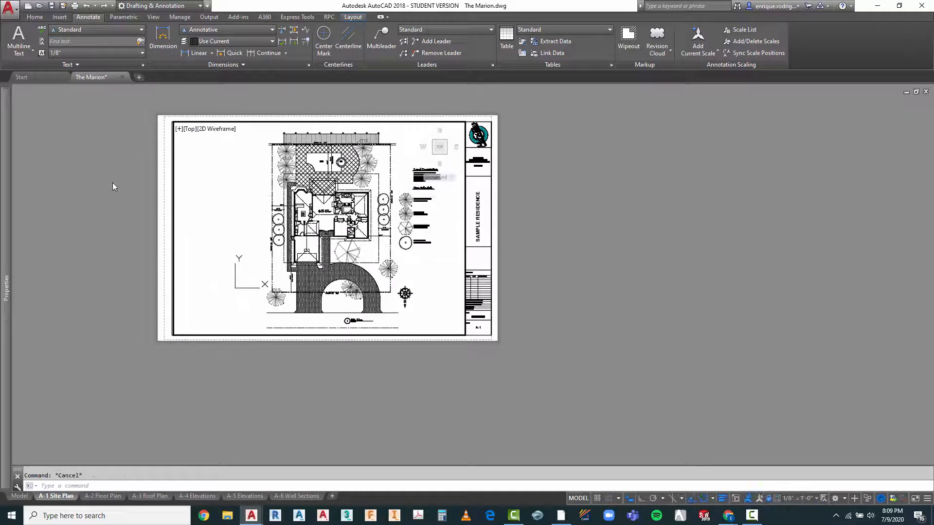
pyautogui.doubleClick(112, 182)
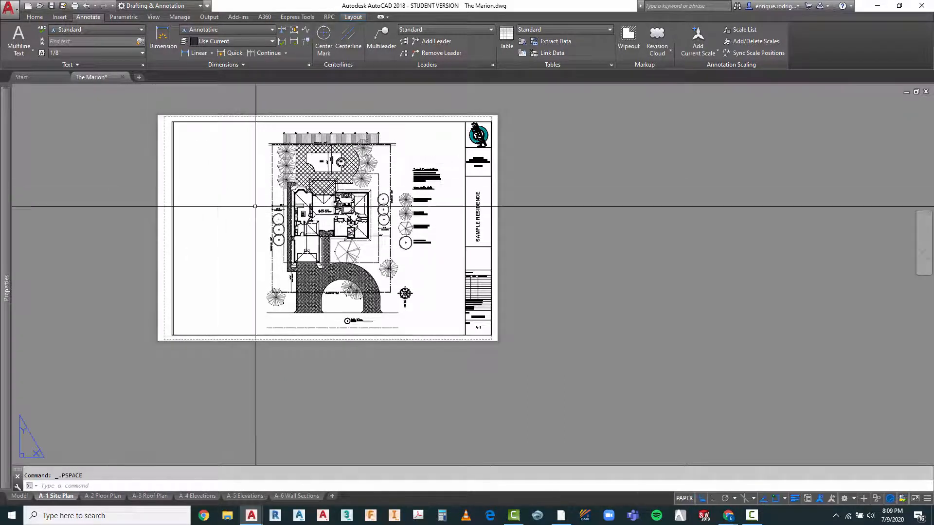
pyautogui.click(924, 254)
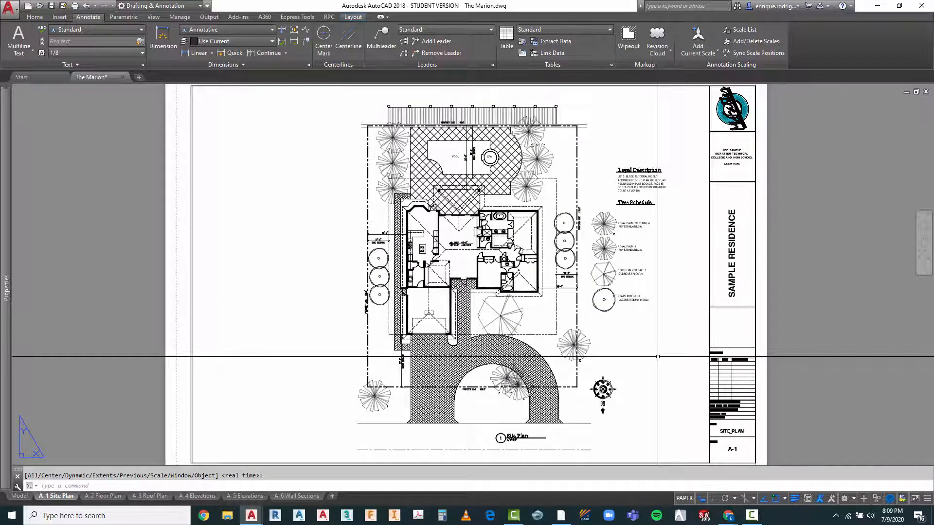